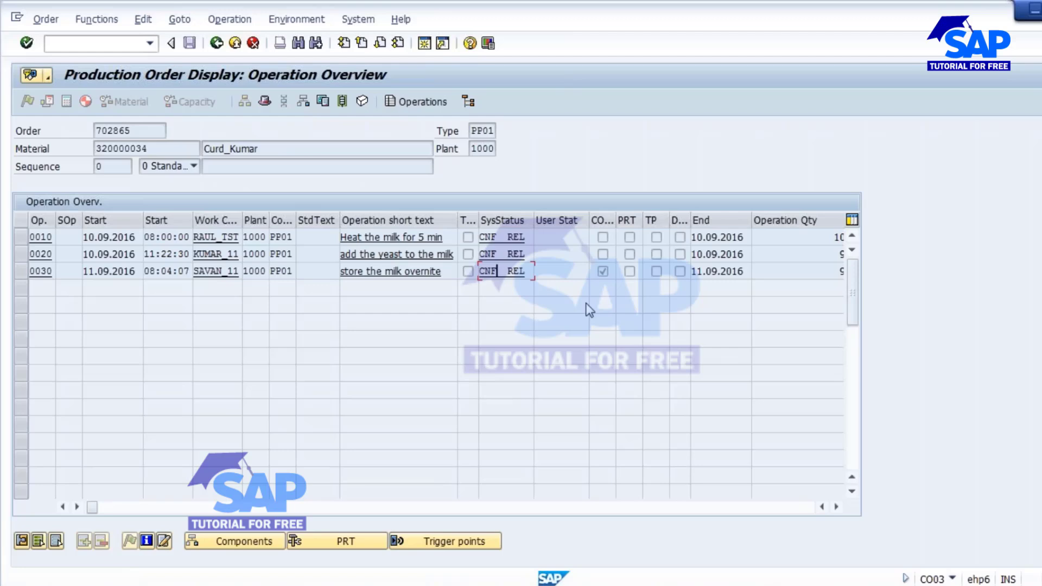
Return to the header of production order 702865 and highlight its CNF status.
{"action": "left_click", "coordinate": [216, 43]}
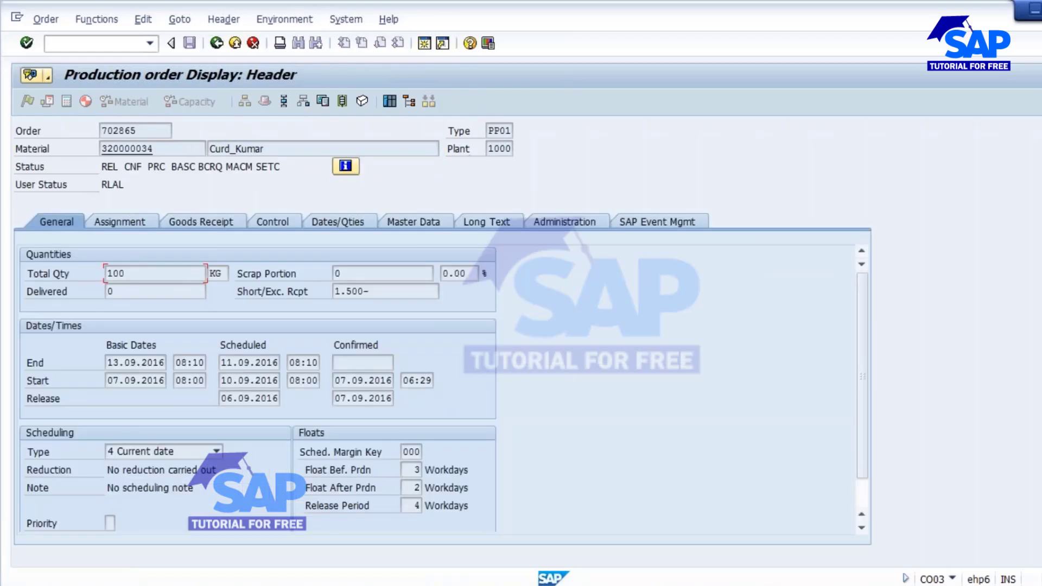
{"action": "left_click_drag", "start_coordinate": [124, 165], "coordinate": [146, 167]}
{"action": "left_click", "coordinate": [125, 167]}
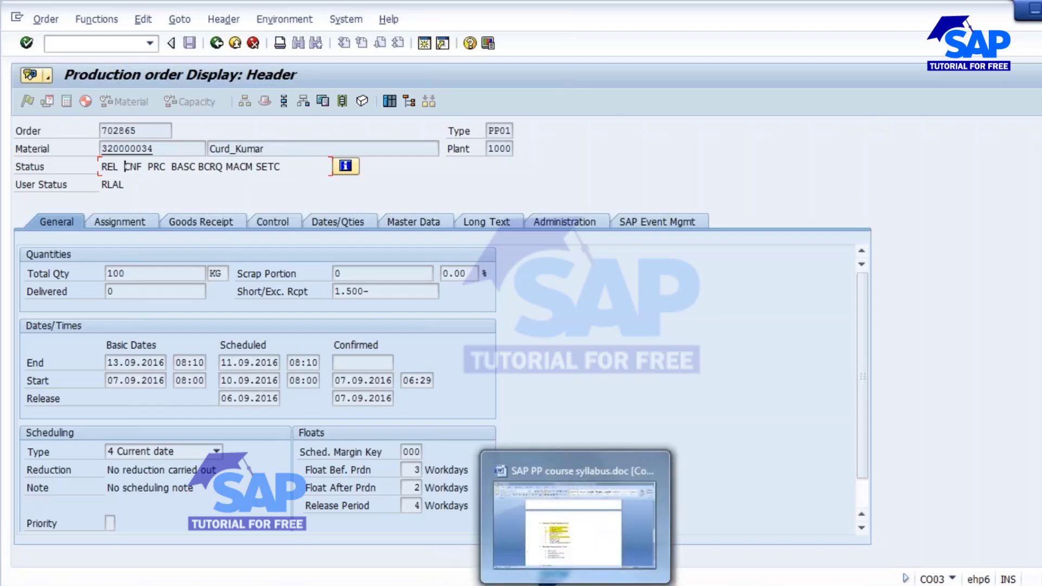
In the notes, delete the CNF explanation, the trailing dashes and the blank line.
{"action": "left_click", "coordinate": [499, 469]}
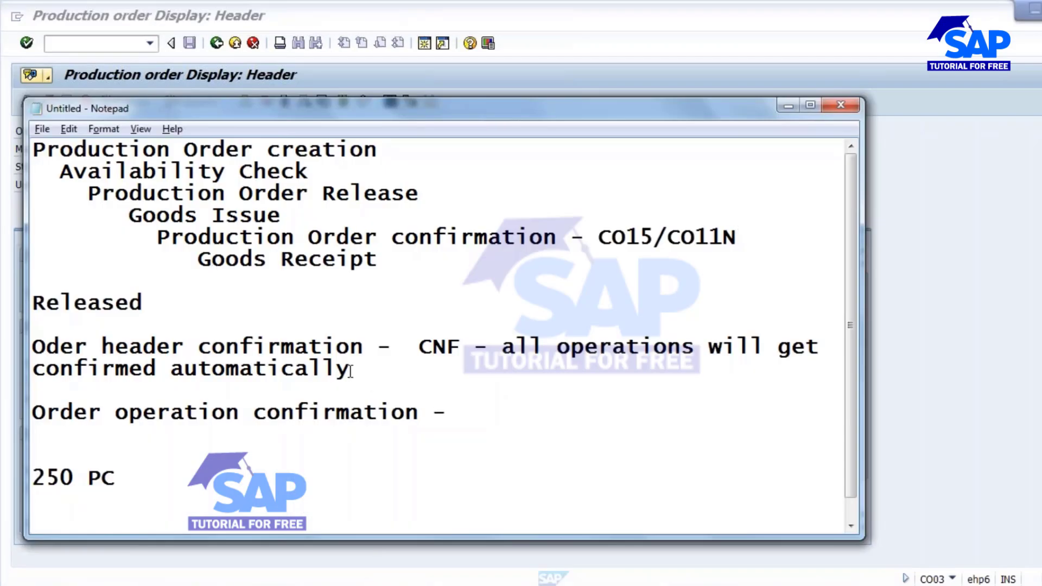
{"action": "left_click_drag", "start_coordinate": [418, 346], "coordinate": [491, 380]}
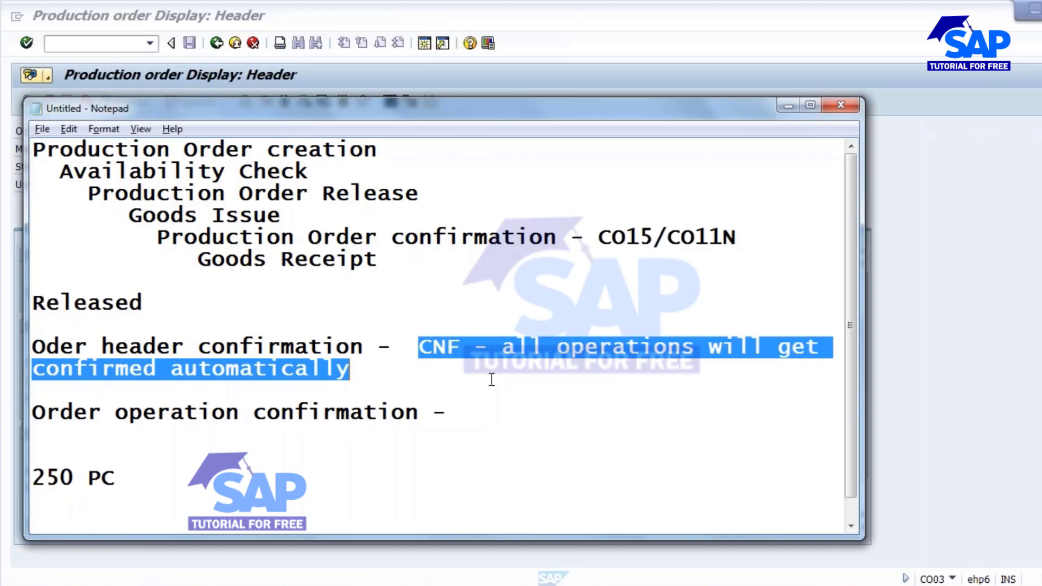
{"action": "key", "text": "BackSpace"}
{"action": "key", "text": "BackSpace"}
{"action": "key", "text": "BackSpace"}
{"action": "key", "text": "BackSpace"}
{"action": "key", "text": "BackSpace"}
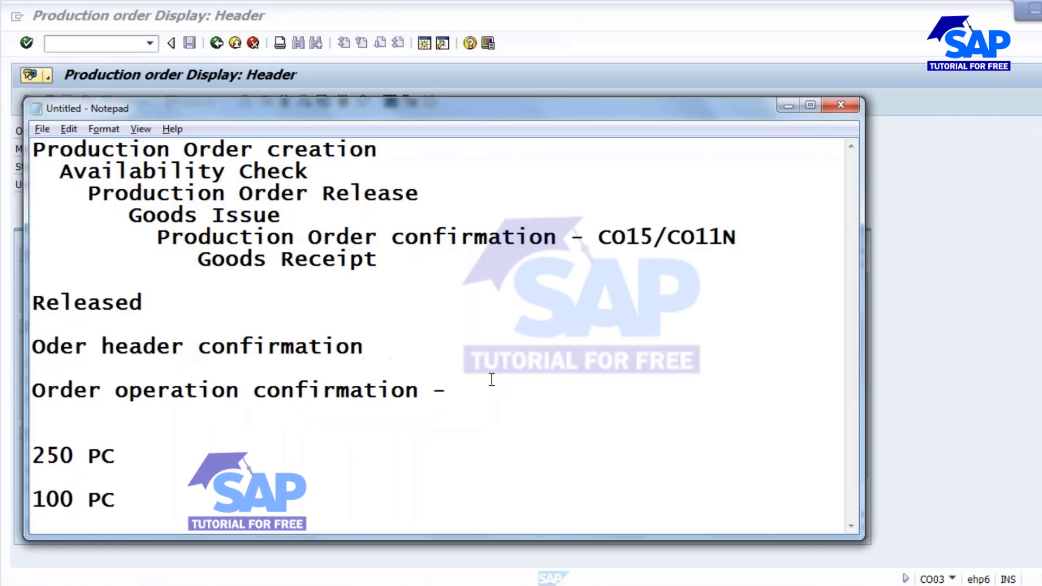
{"action": "key", "text": "BackSpace"}
{"action": "left_click", "coordinate": [472, 370]}
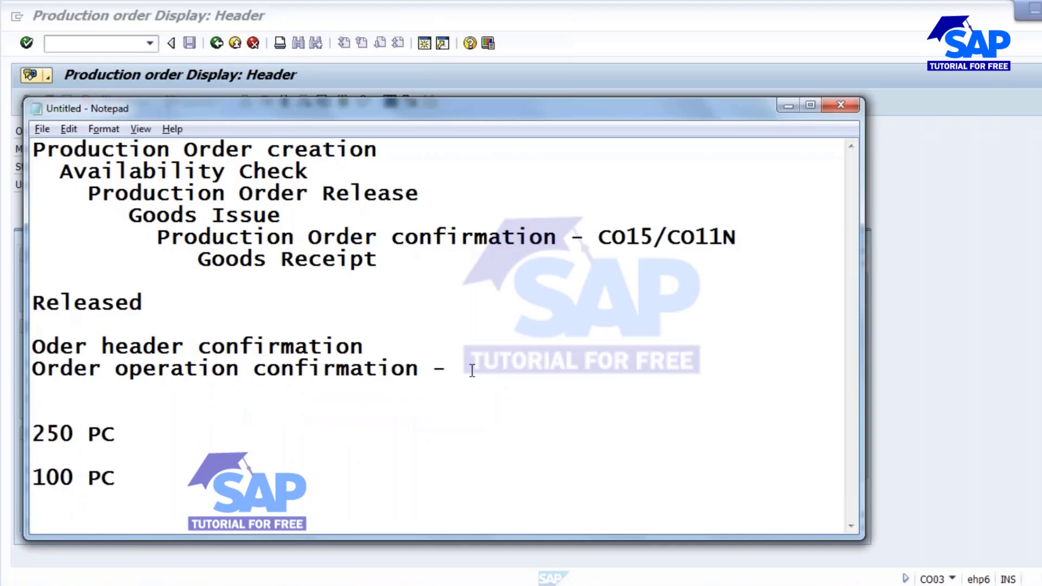
{"action": "key", "text": "BackSpace"}
{"action": "key", "text": "BackSpace"}
{"action": "key", "text": "BackSpace"}
Add a 'MileStone Confirmation' line below Order operation confirmation.
{"action": "key", "text": "Return"}
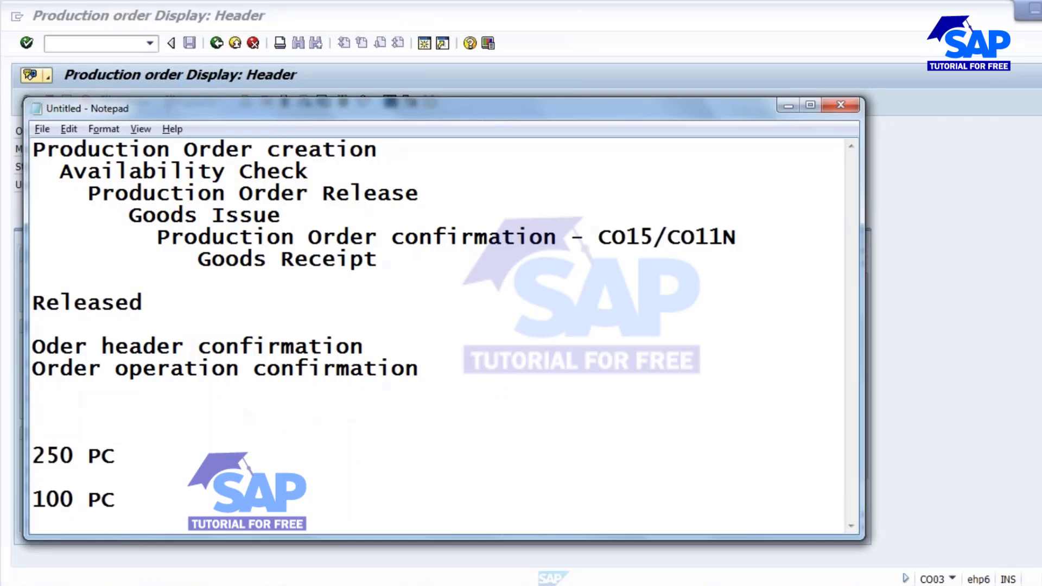
{"action": "type", "text": "Mile S"}
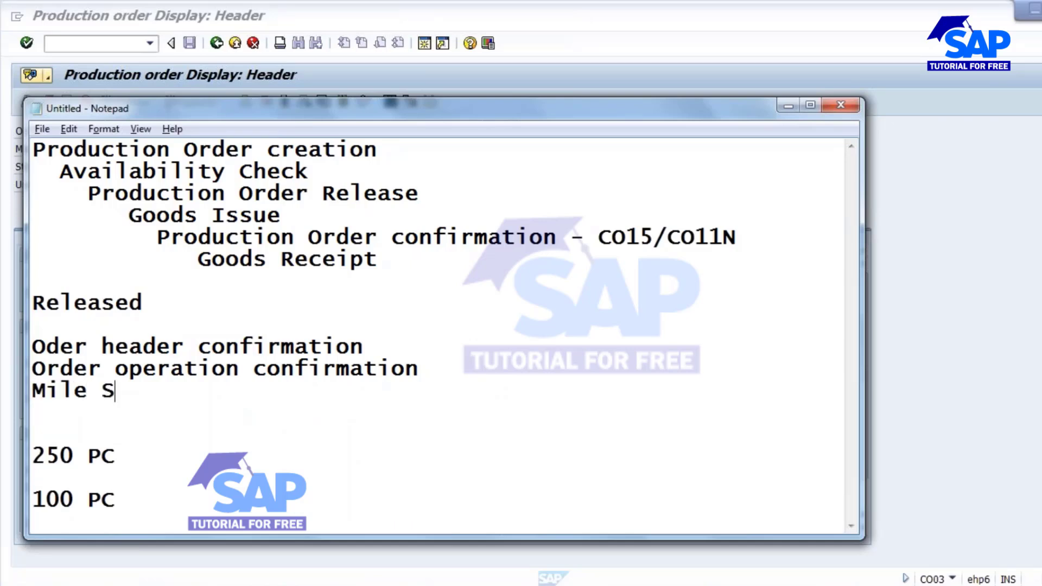
{"action": "type", "text": "tone Co"}
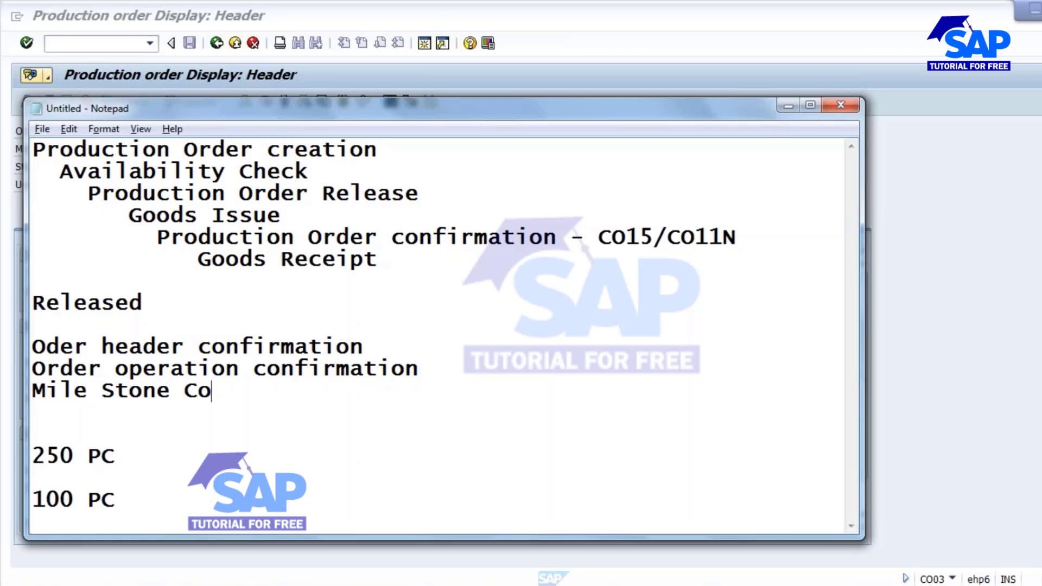
{"action": "type", "text": "nfirmatio"}
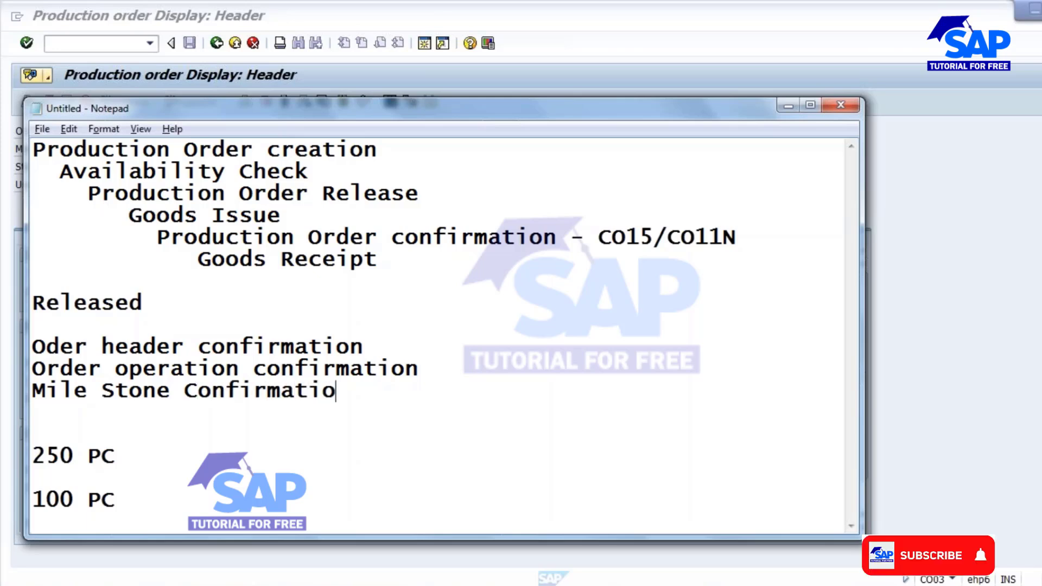
{"action": "type", "text": "n"}
{"action": "left_click", "coordinate": [88, 391]}
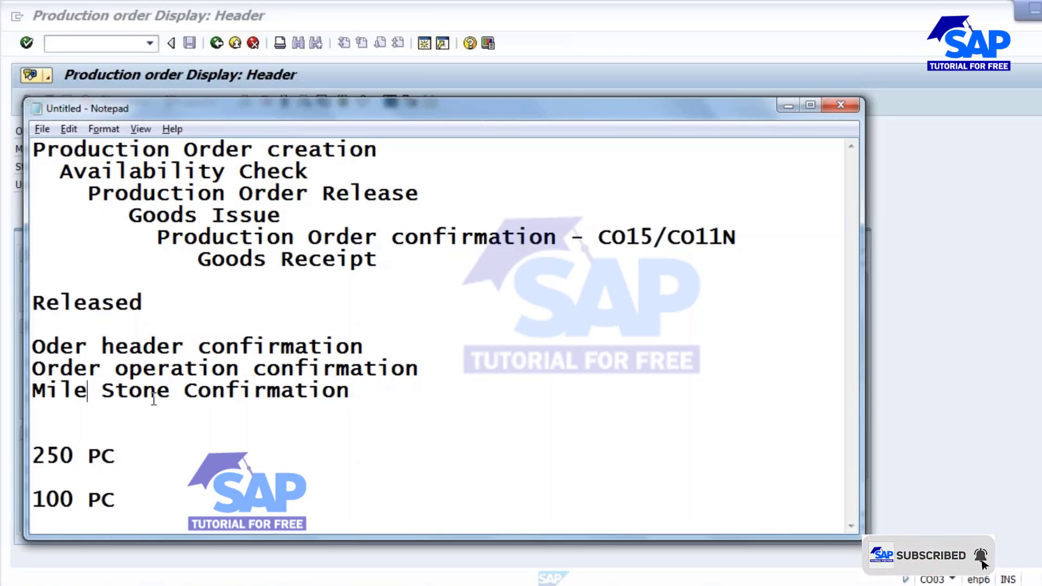
{"action": "key", "text": "Delete"}
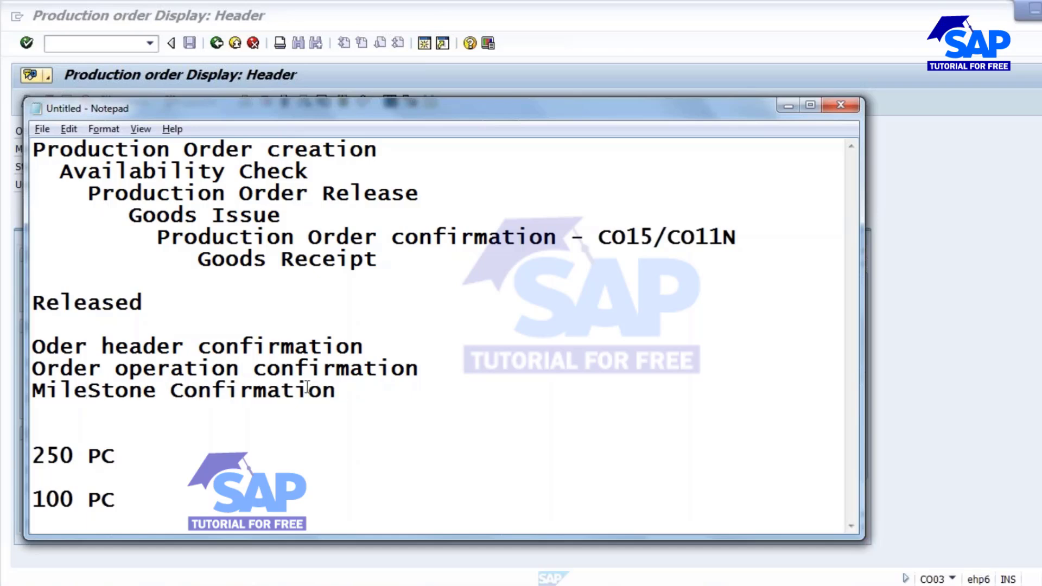
{"action": "left_click", "coordinate": [331, 386]}
Type operations 10, 20 and '30 - X' on separate lines under MileStone Confirmation.
{"action": "key", "text": "Return"}
{"action": "key", "text": "Return"}
{"action": "type", "text": "1"}
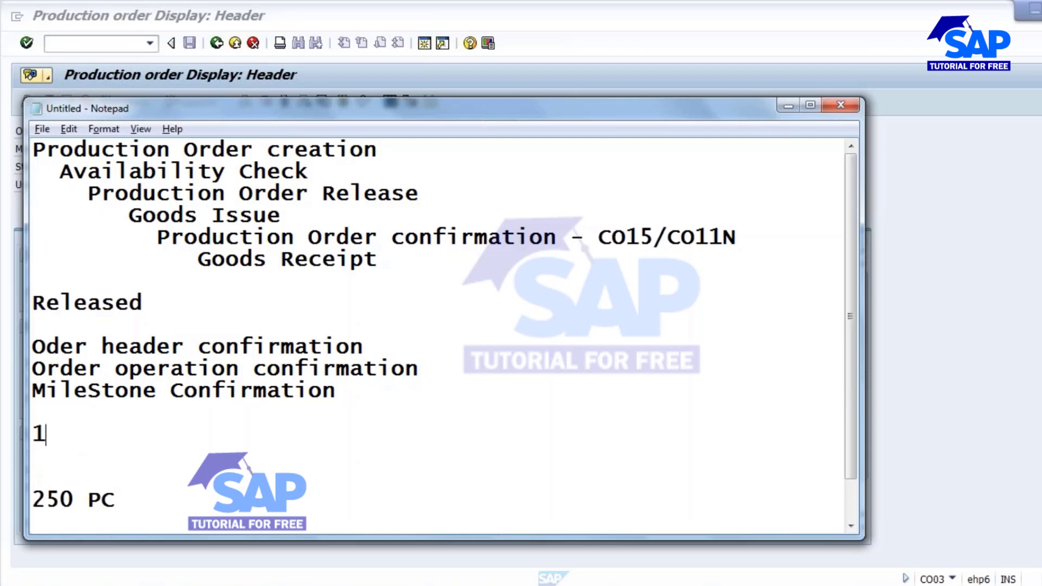
{"action": "type", "text": "0"}
{"action": "key", "text": "Return"}
{"action": "type", "text": "20"}
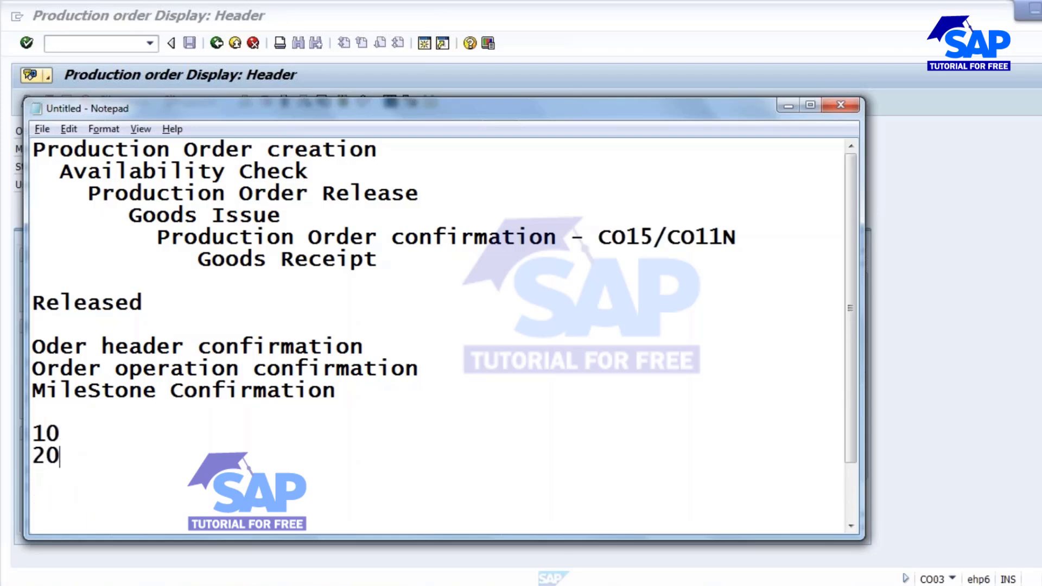
{"action": "key", "text": "Return"}
{"action": "type", "text": "30"}
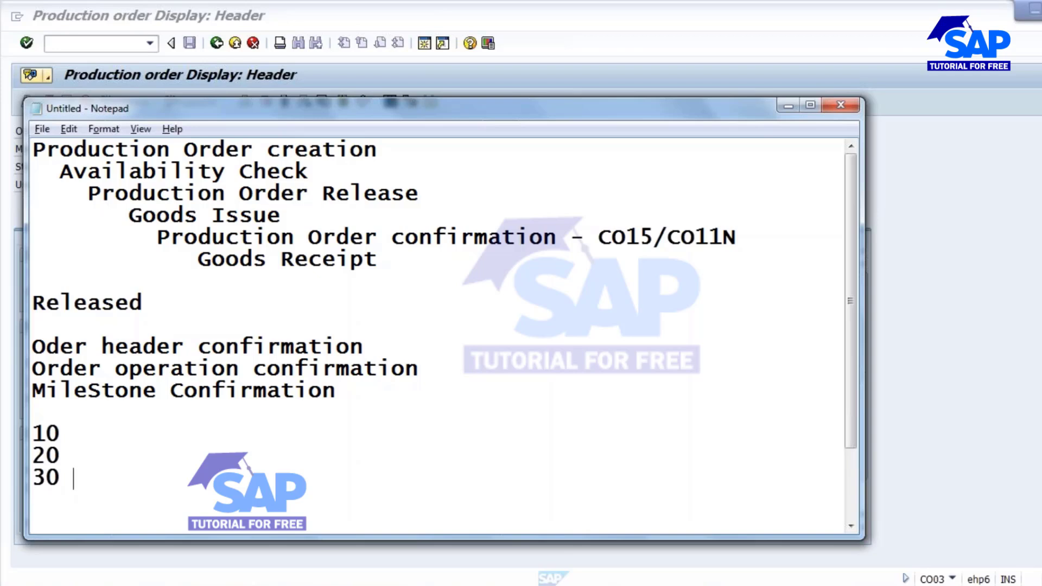
{"action": "type", "text": " - X"}
Review the '30 - X' and MileStone Confirmation entries, then return to SAP.
{"action": "left_click_drag", "start_coordinate": [123, 479], "coordinate": [147, 482]}
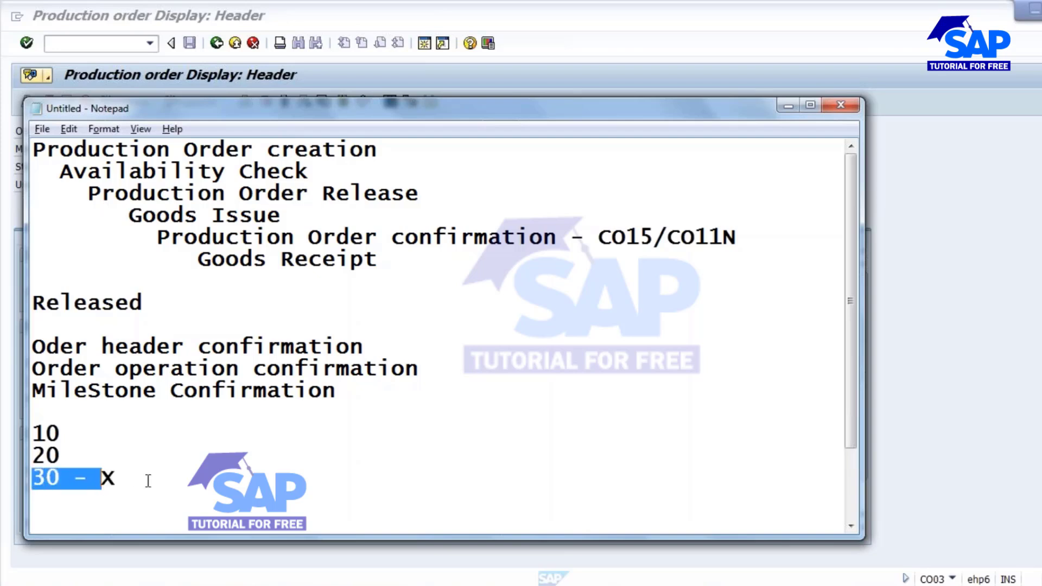
{"action": "left_click", "coordinate": [62, 434]}
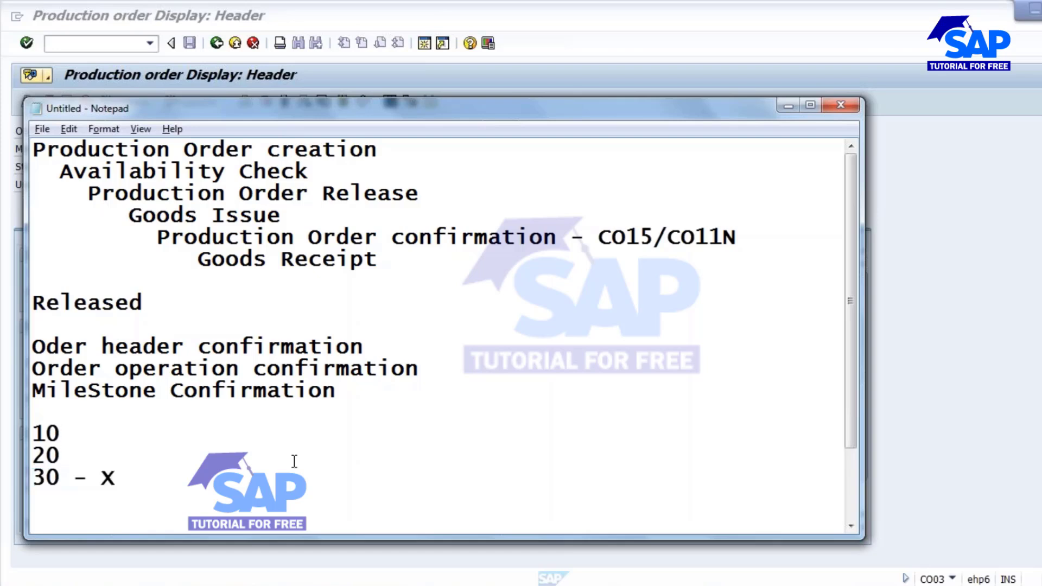
{"action": "left_click_drag", "start_coordinate": [33, 392], "coordinate": [365, 397]}
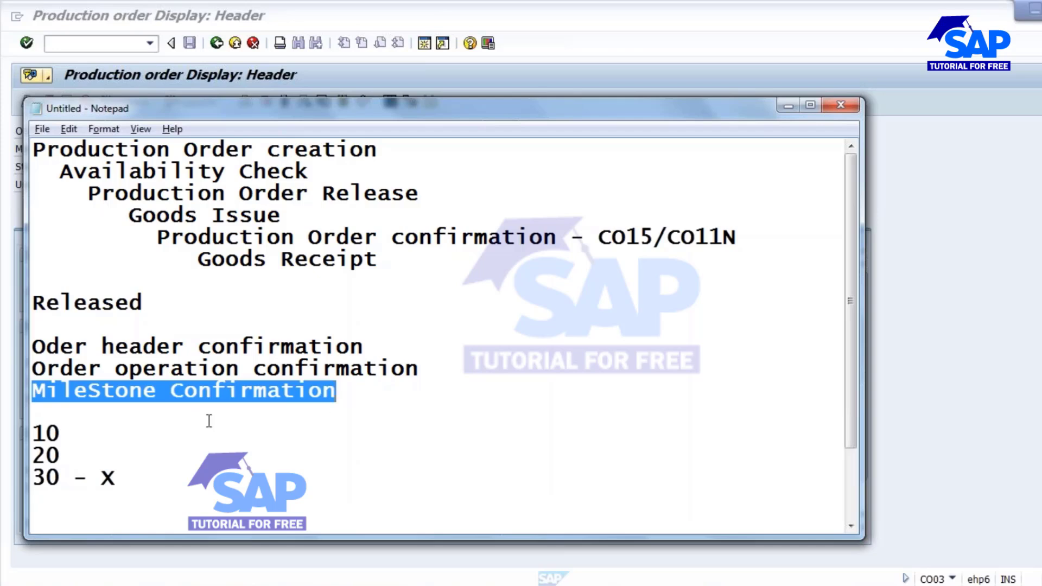
{"action": "left_click", "coordinate": [243, 405]}
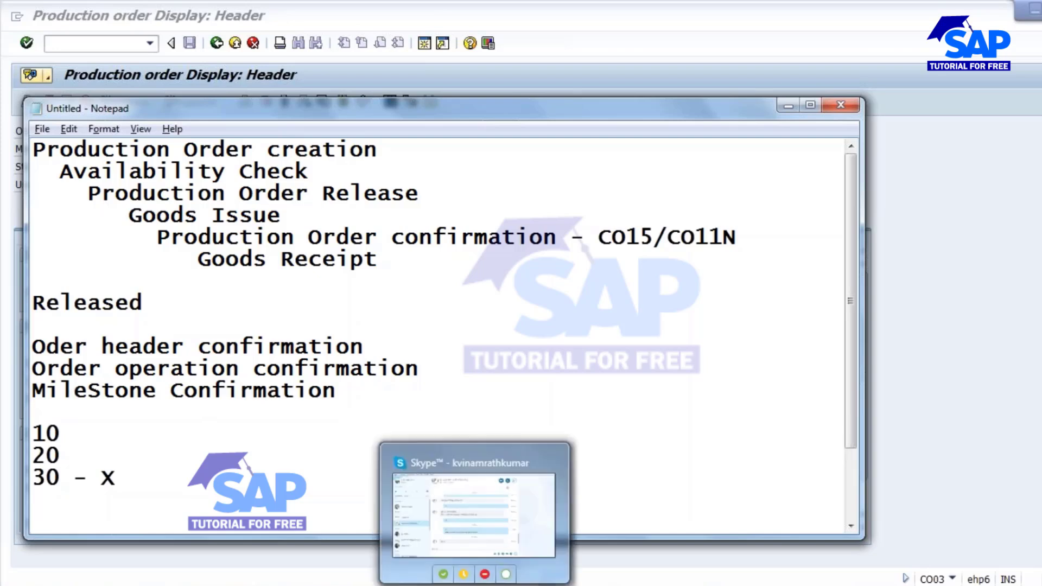
{"action": "left_click", "coordinate": [520, 585]}
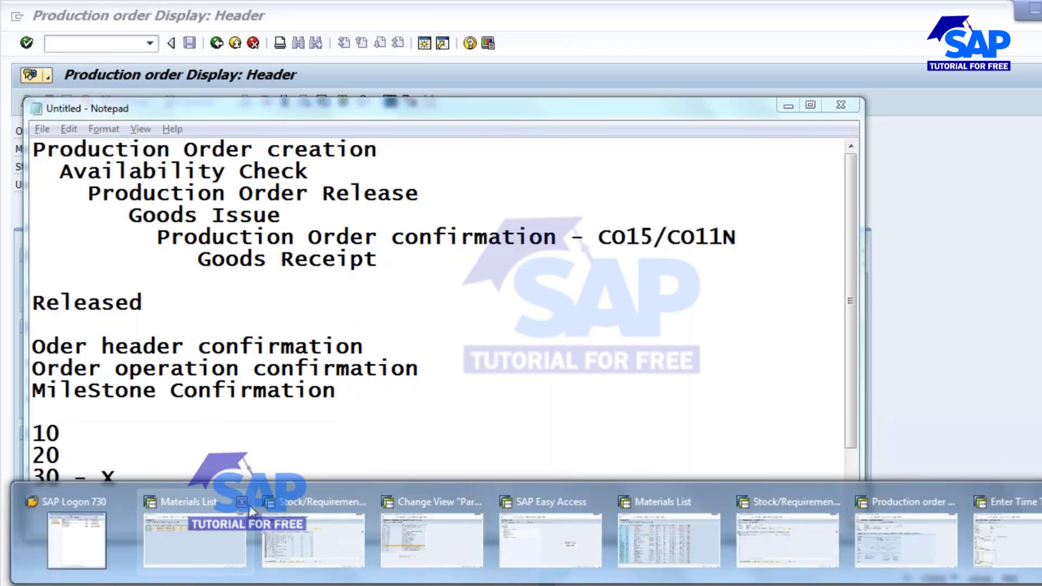
Go back to SAP Easy Access and open routing operations 0010-0030 of material 320000034 in CA02.
{"action": "mouse_move", "coordinate": [239, 508]}
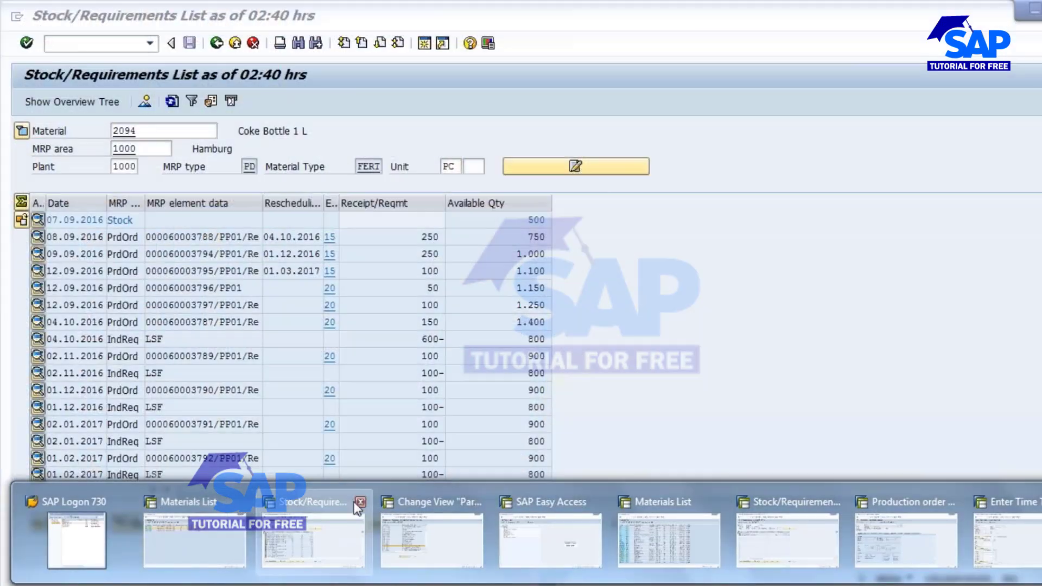
{"action": "left_click", "coordinate": [314, 535]}
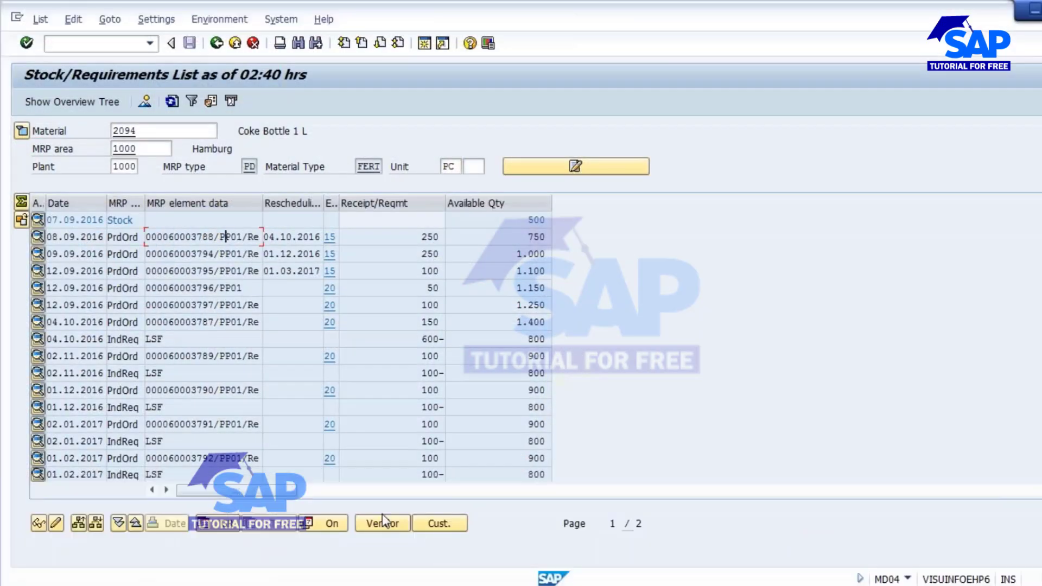
{"action": "mouse_move", "coordinate": [374, 583]}
{"action": "mouse_move", "coordinate": [520, 585]}
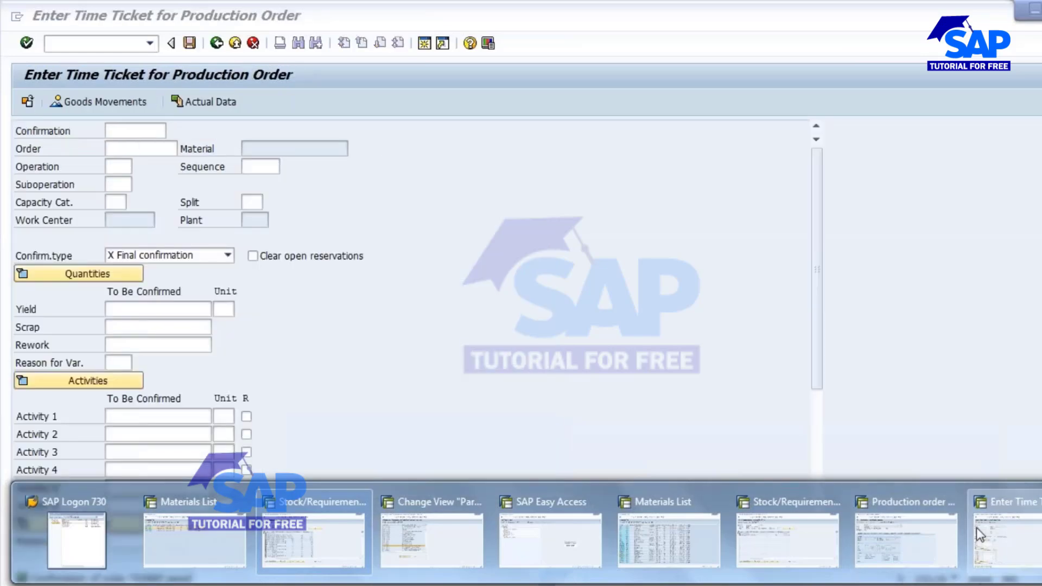
{"action": "left_click", "coordinate": [976, 528]}
{"action": "left_click", "coordinate": [216, 43]}
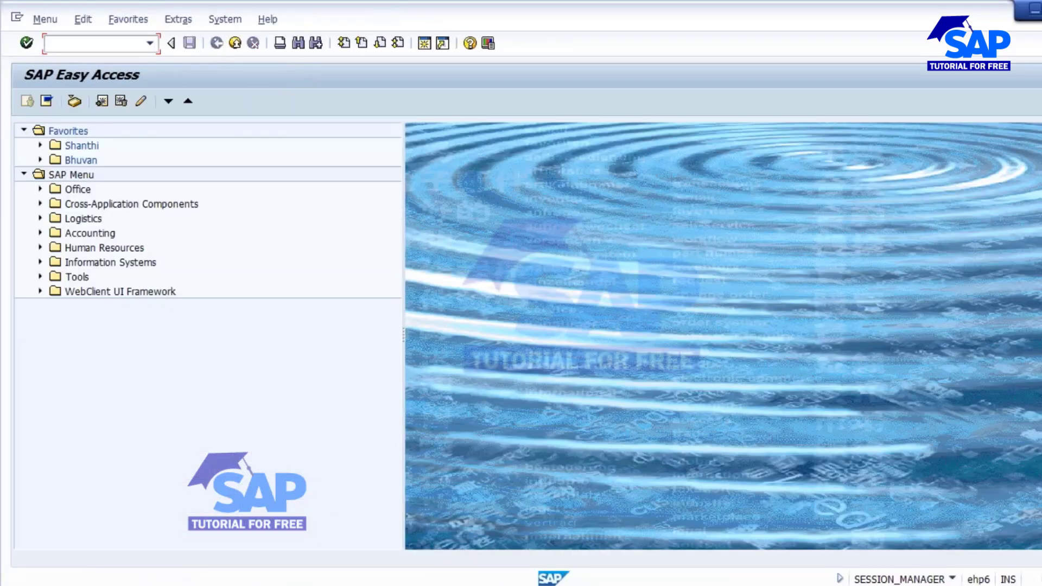
{"action": "type", "text": "CA02"}
{"action": "key", "text": "Return"}
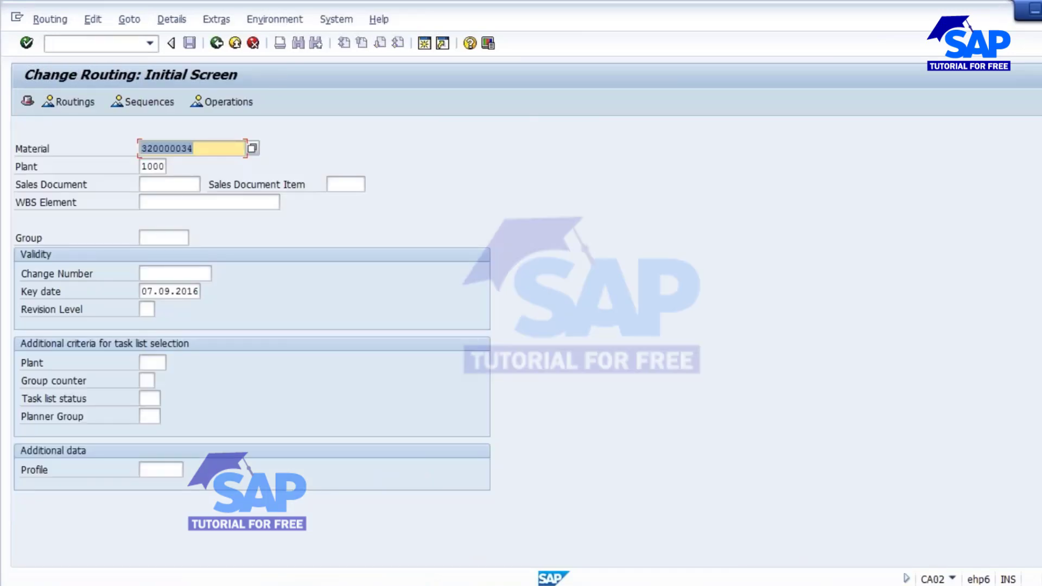
{"action": "key", "text": "Return"}
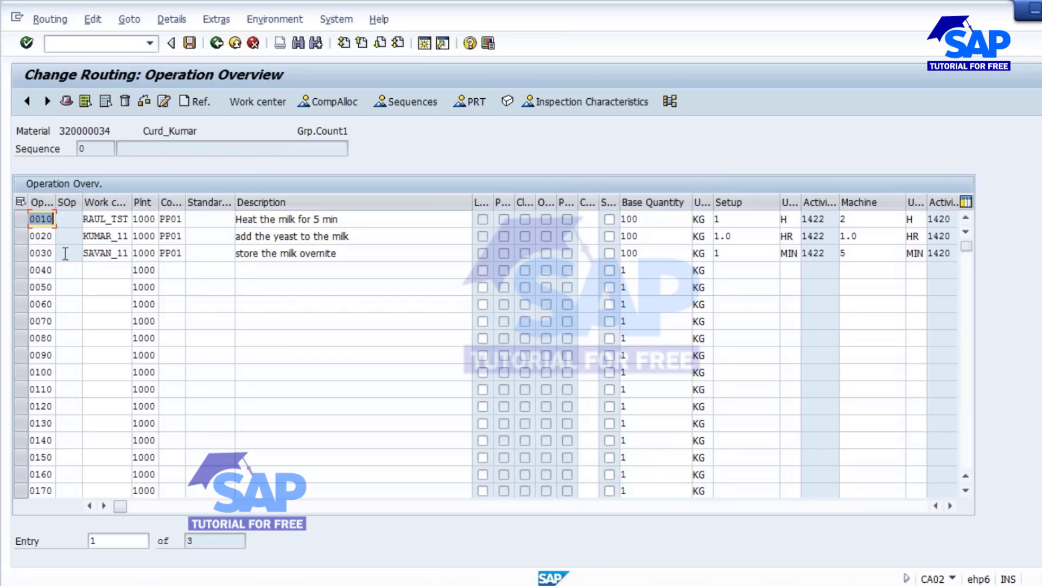
Find control key PP05 for operation 0030 and show its milestone confirmation details.
{"action": "left_click", "coordinate": [171, 253]}
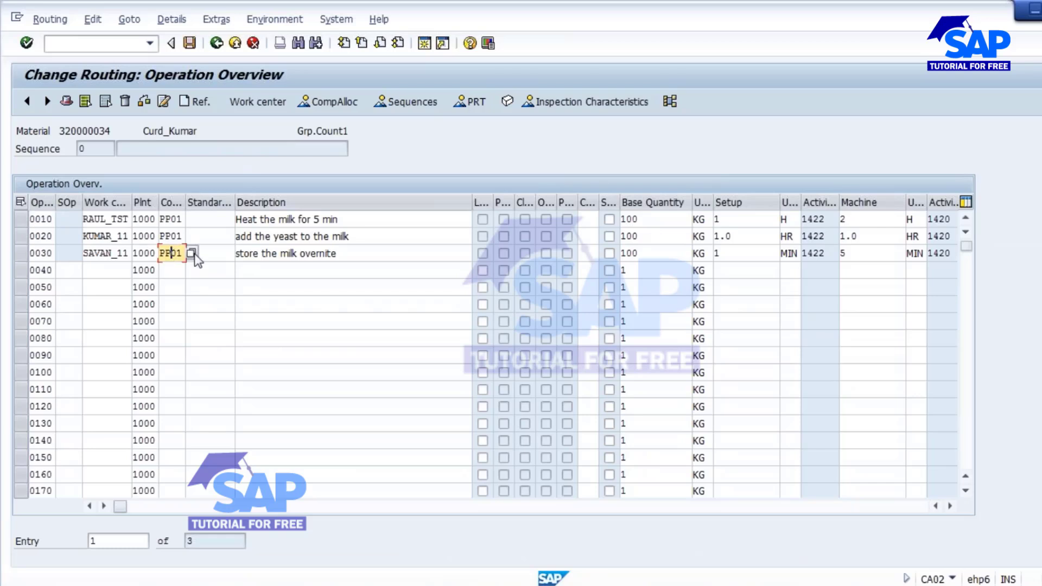
{"action": "left_click", "coordinate": [192, 253]}
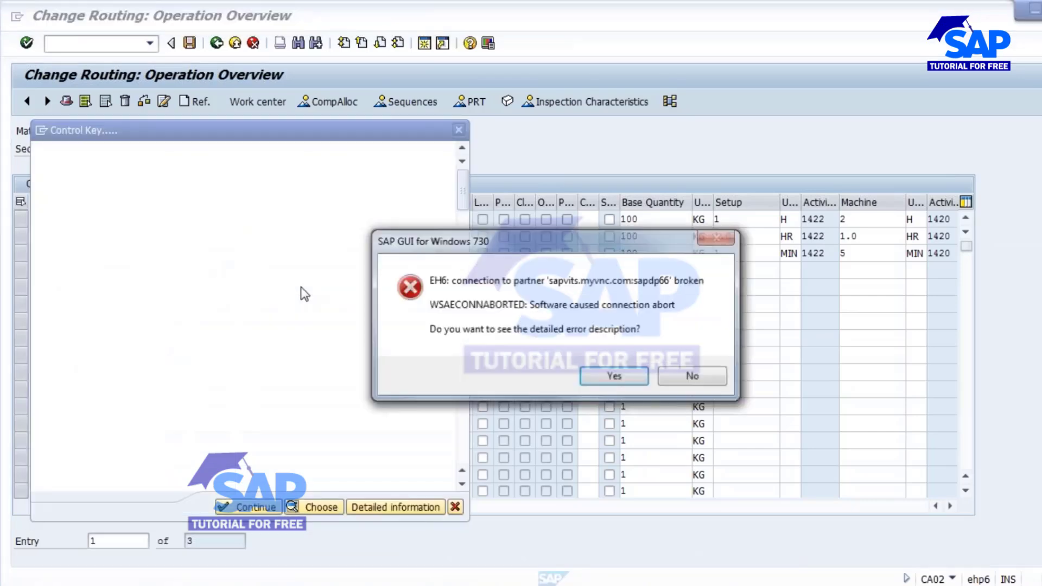
{"action": "left_click", "coordinate": [689, 375]}
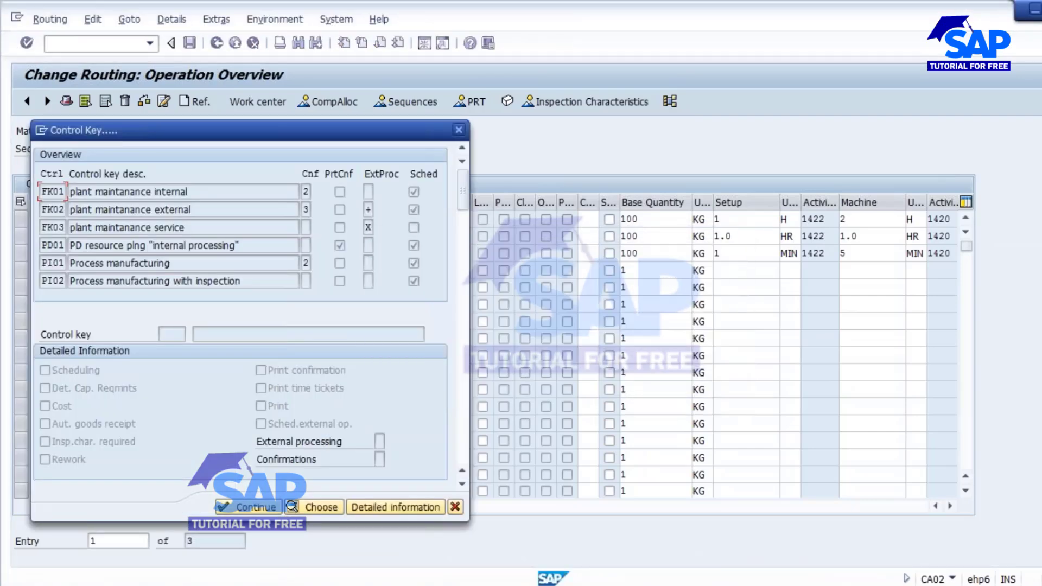
{"action": "left_click_drag", "start_coordinate": [219, 128], "coordinate": [435, 133]}
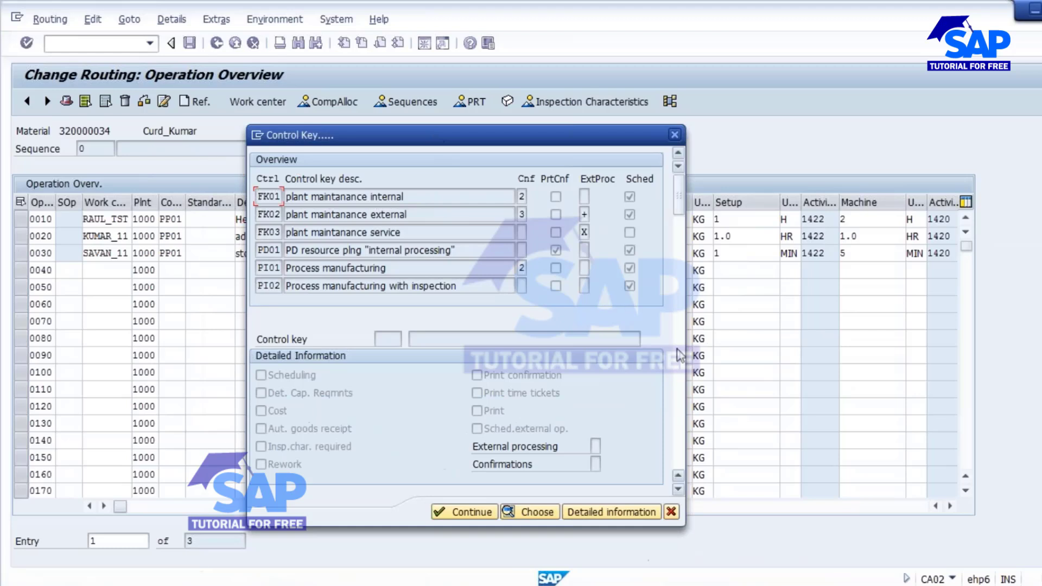
{"action": "scroll", "coordinate": [681, 375], "scroll_direction": "down", "scroll_amount": 6}
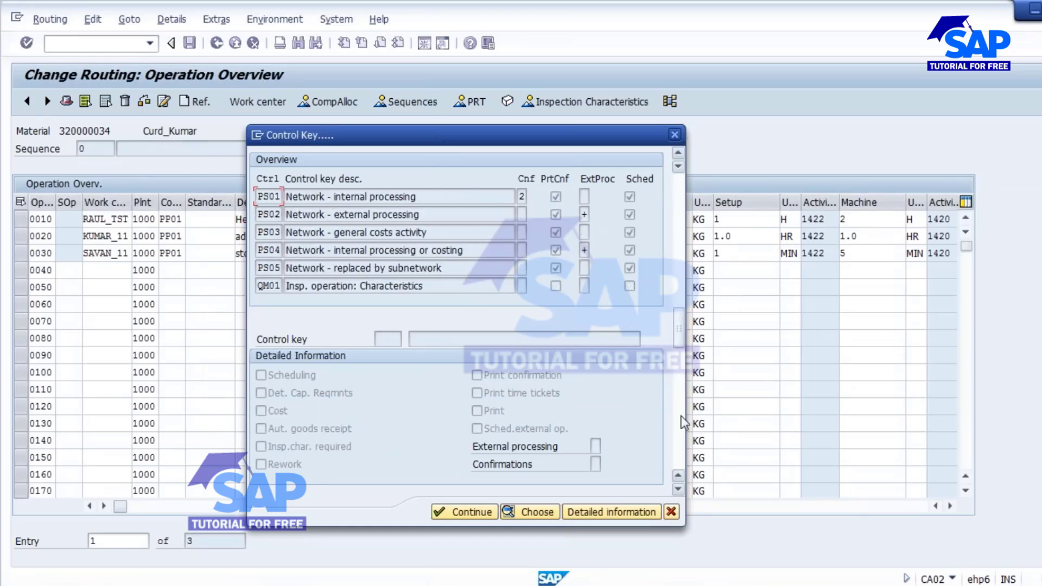
{"action": "scroll", "coordinate": [682, 419], "scroll_direction": "down", "scroll_amount": 2}
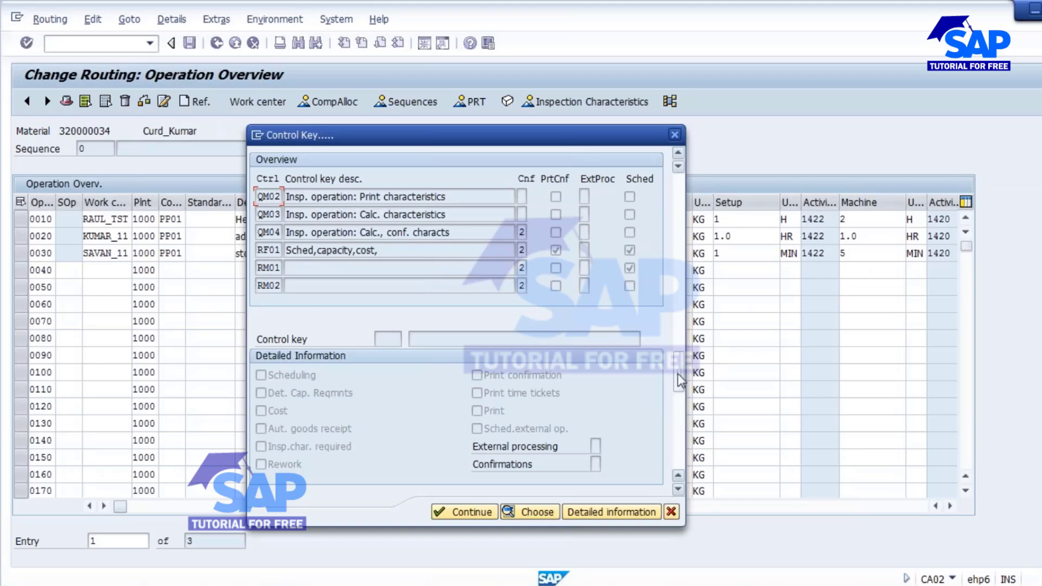
{"action": "left_click_drag", "start_coordinate": [683, 351], "coordinate": [682, 291]}
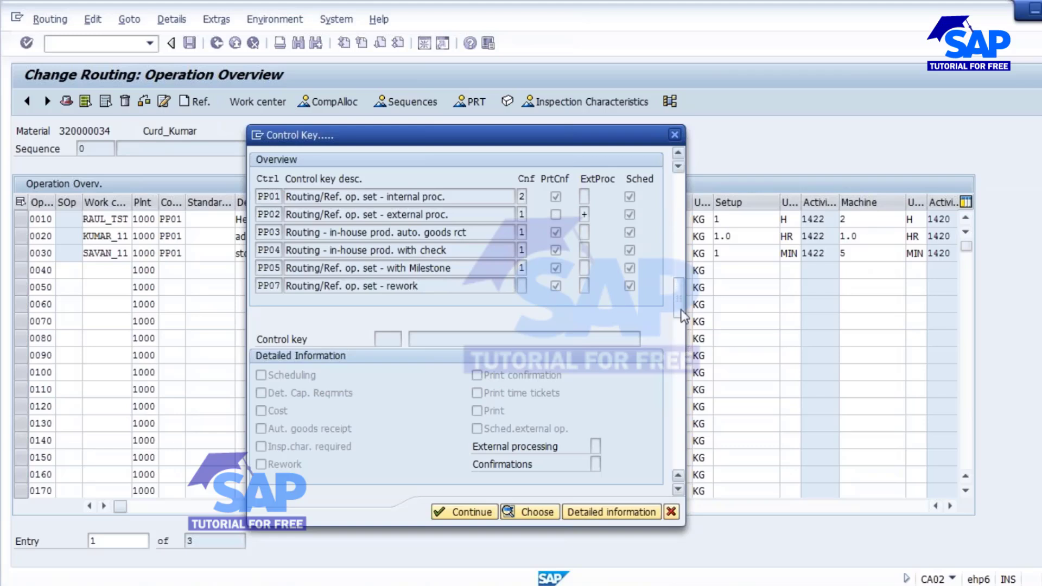
{"action": "left_click_drag", "start_coordinate": [680, 298], "coordinate": [679, 315]}
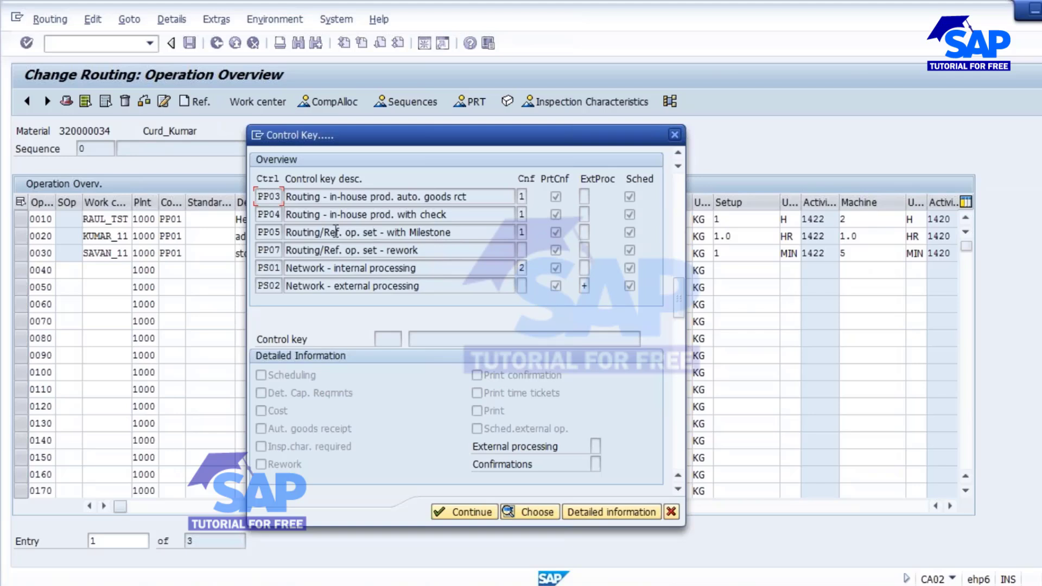
{"action": "left_click", "coordinate": [272, 234]}
{"action": "left_click", "coordinate": [608, 512]}
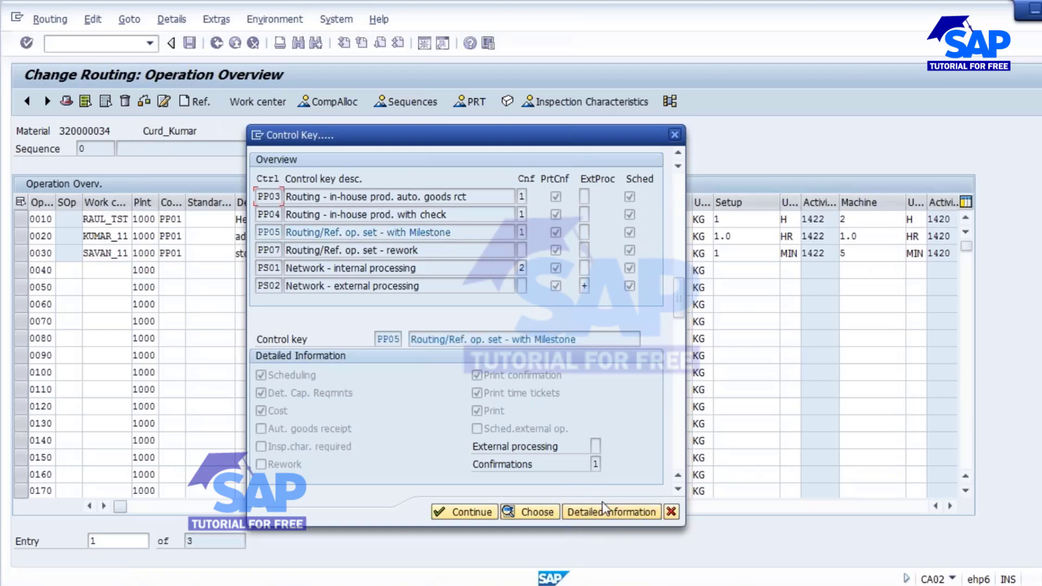
{"action": "left_click", "coordinate": [594, 464]}
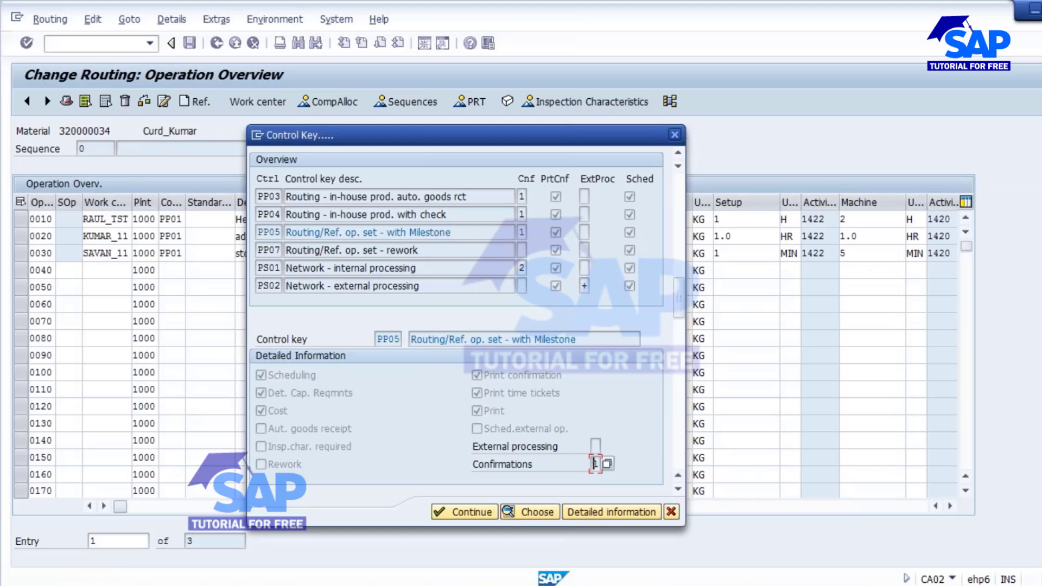
Check the confirmation values and assign control key PP05 to operation 0030.
{"action": "left_click", "coordinate": [606, 463]}
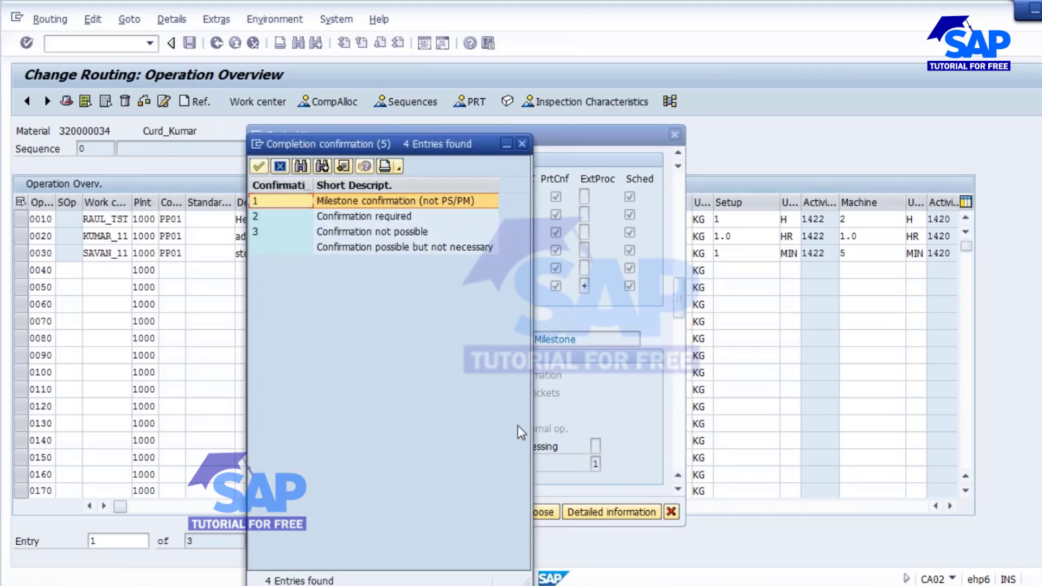
{"action": "left_click_drag", "start_coordinate": [401, 144], "coordinate": [741, 406]}
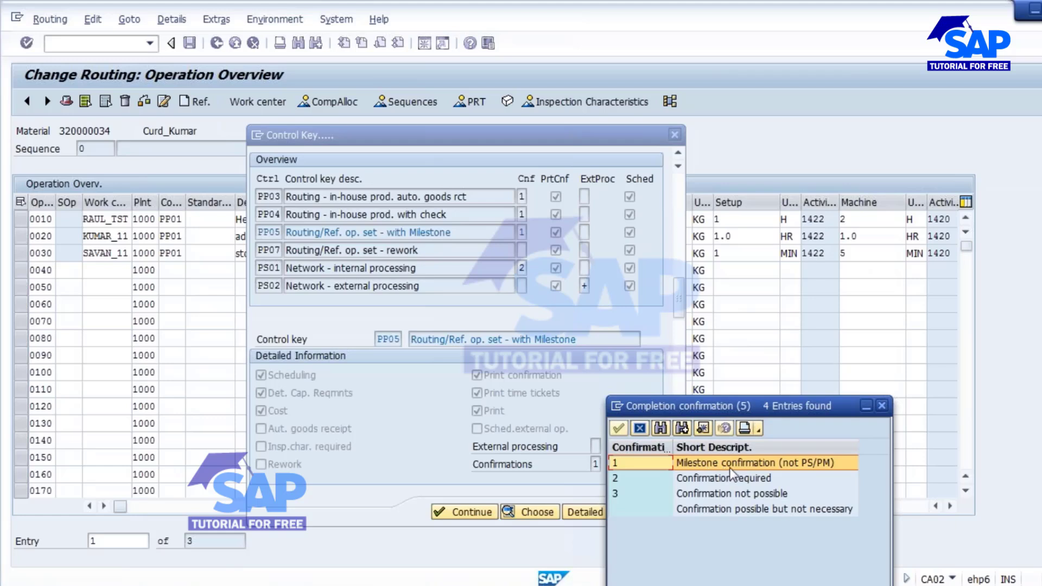
{"action": "left_click", "coordinate": [881, 407]}
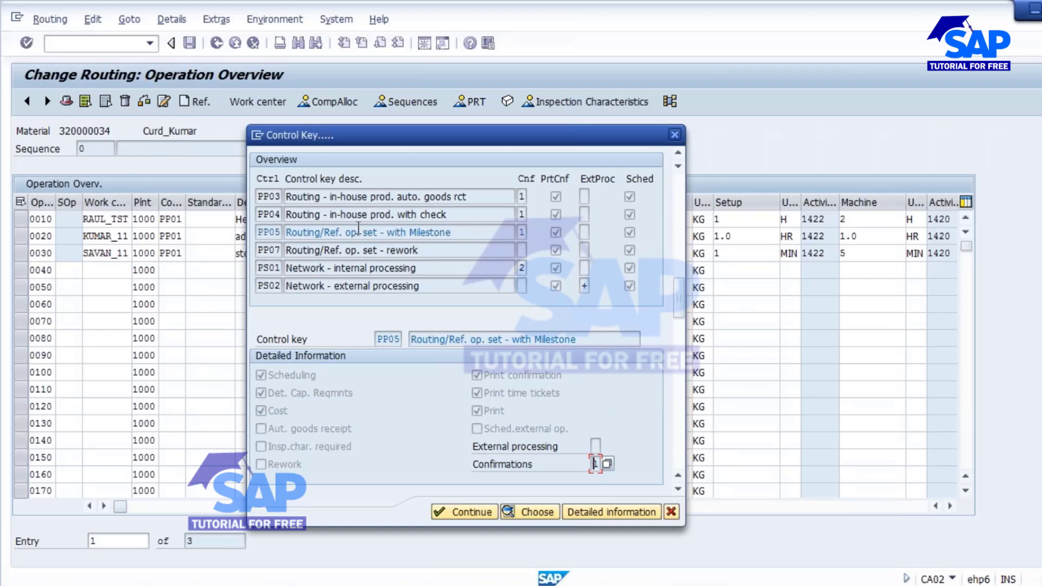
{"action": "left_click", "coordinate": [357, 232]}
{"action": "left_click", "coordinate": [530, 512]}
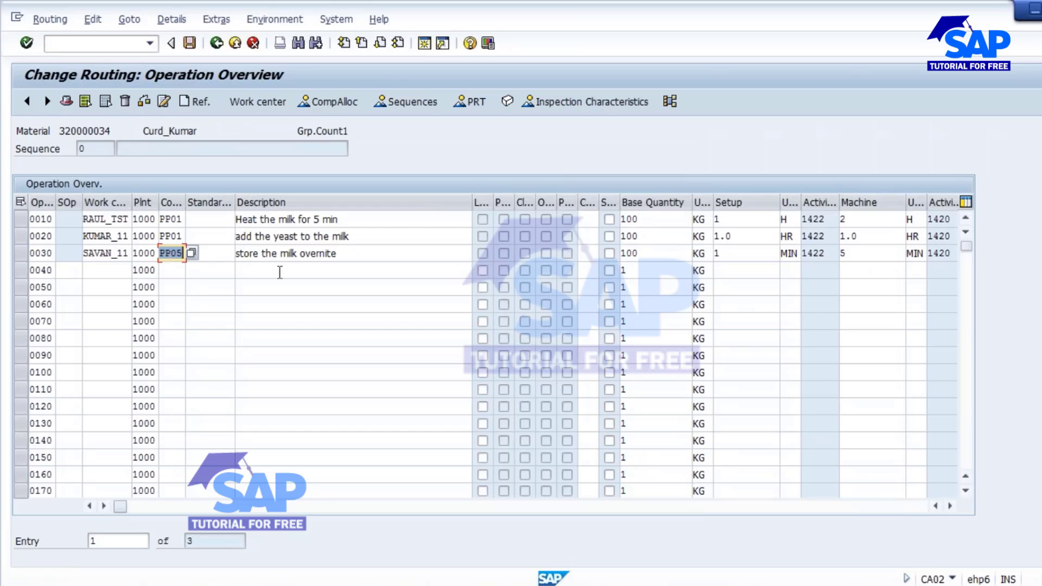
Save the routing and copy material number 320000034.
{"action": "left_click", "coordinate": [190, 43]}
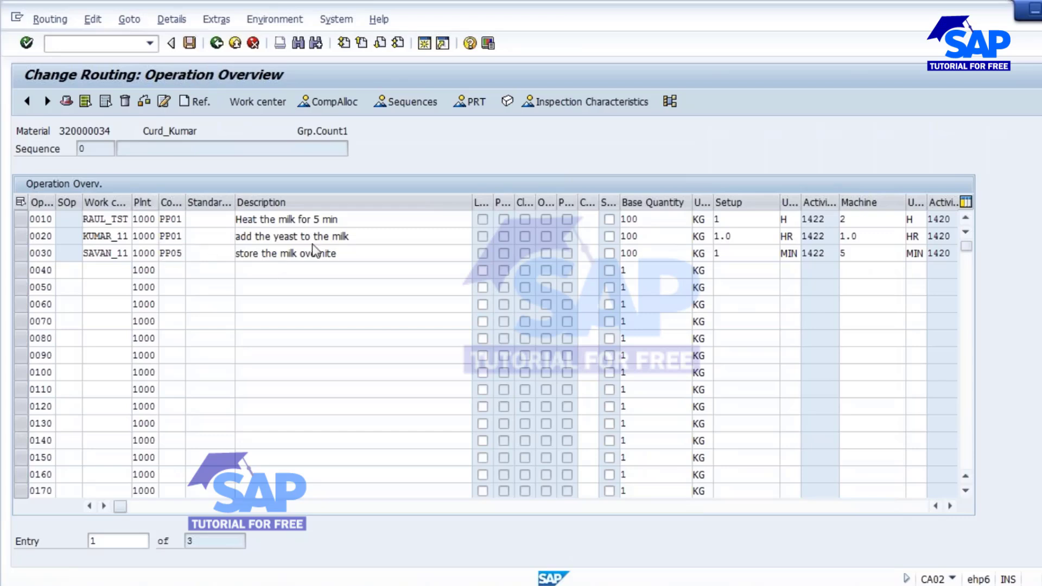
{"action": "left_click_drag", "start_coordinate": [118, 151], "coordinate": [113, 152]}
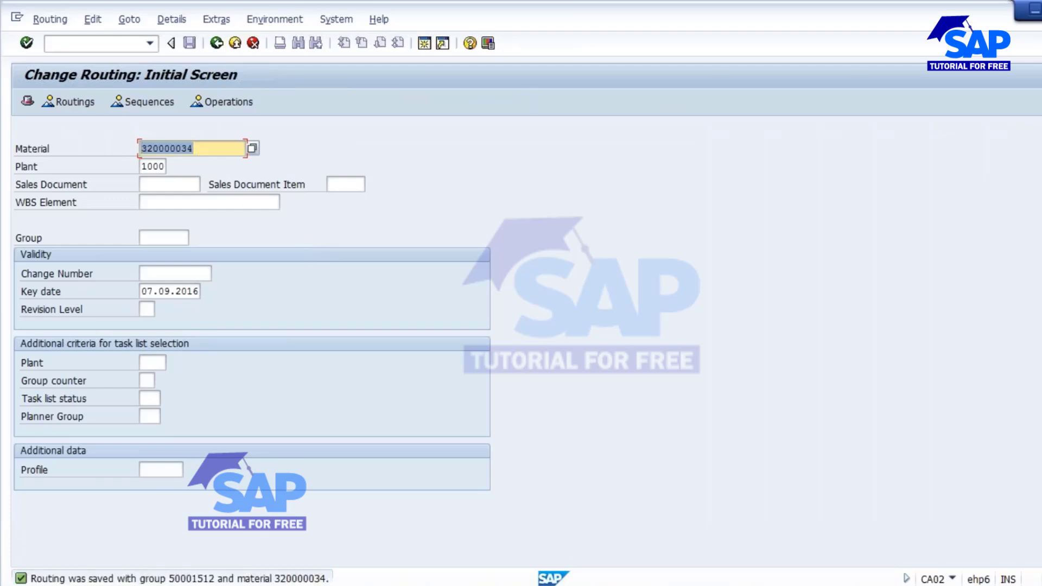
{"action": "key", "text": "ctrl+c"}
{"action": "left_click", "coordinate": [94, 44]}
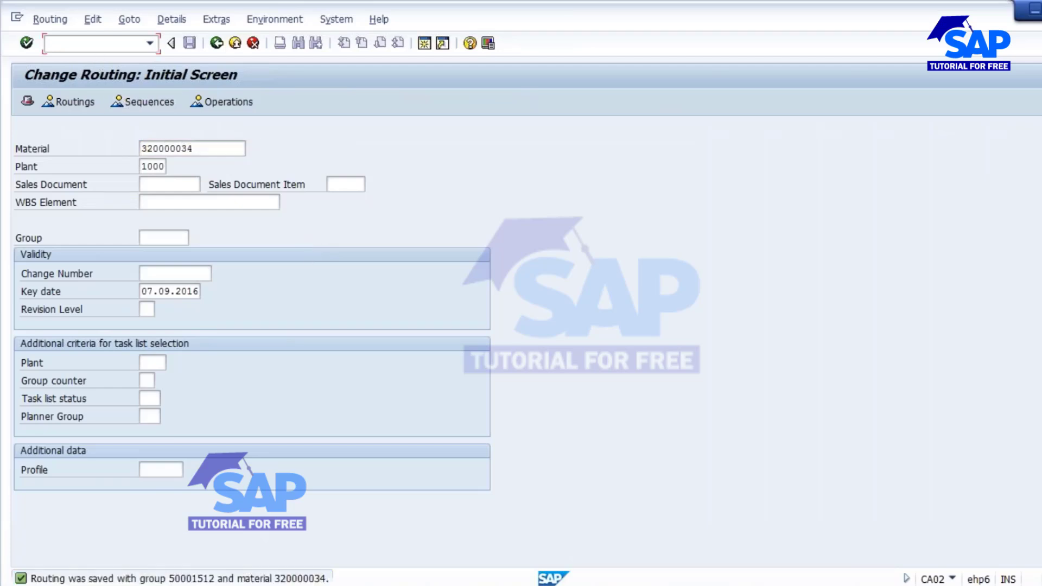
Start a CO01 order for material 320000034, quantity 100, scheduling type 4 Current date.
{"action": "type", "text": "/NCO01"}
{"action": "key", "text": "Return"}
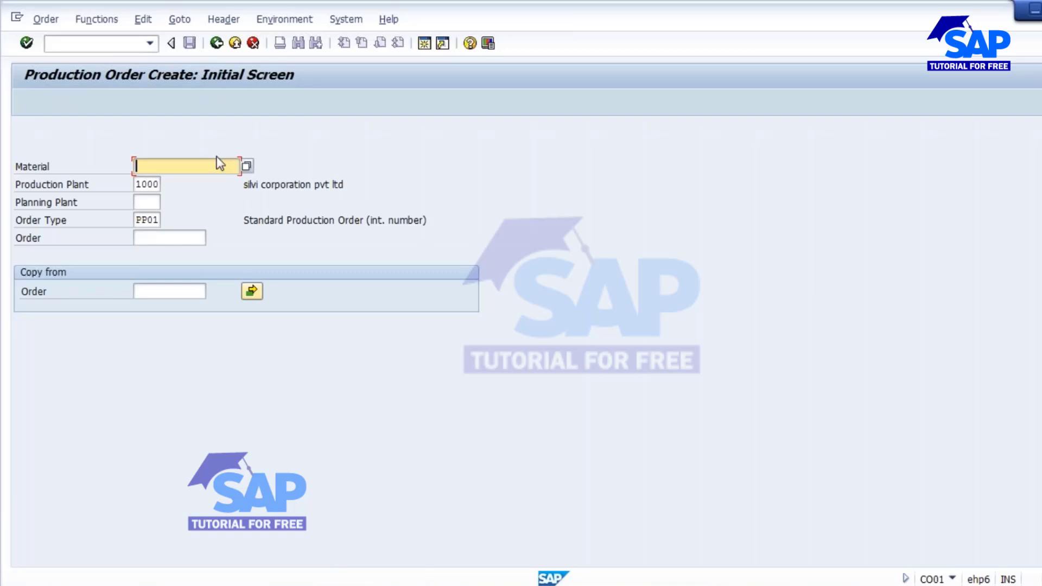
{"action": "key", "text": "ctrl+v"}
{"action": "key", "text": "Return"}
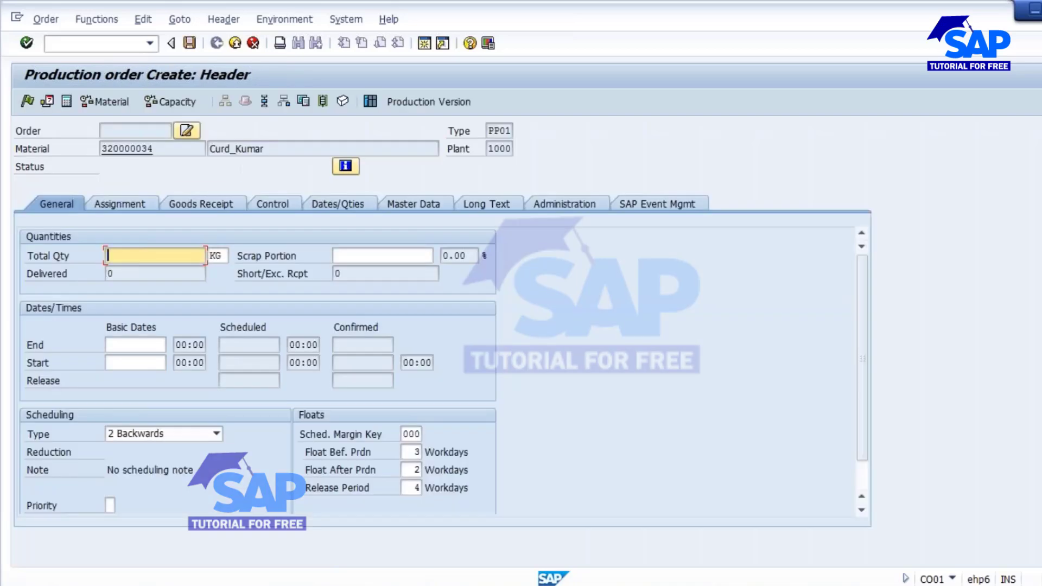
{"action": "type", "text": "100"}
{"action": "left_click", "coordinate": [216, 433]}
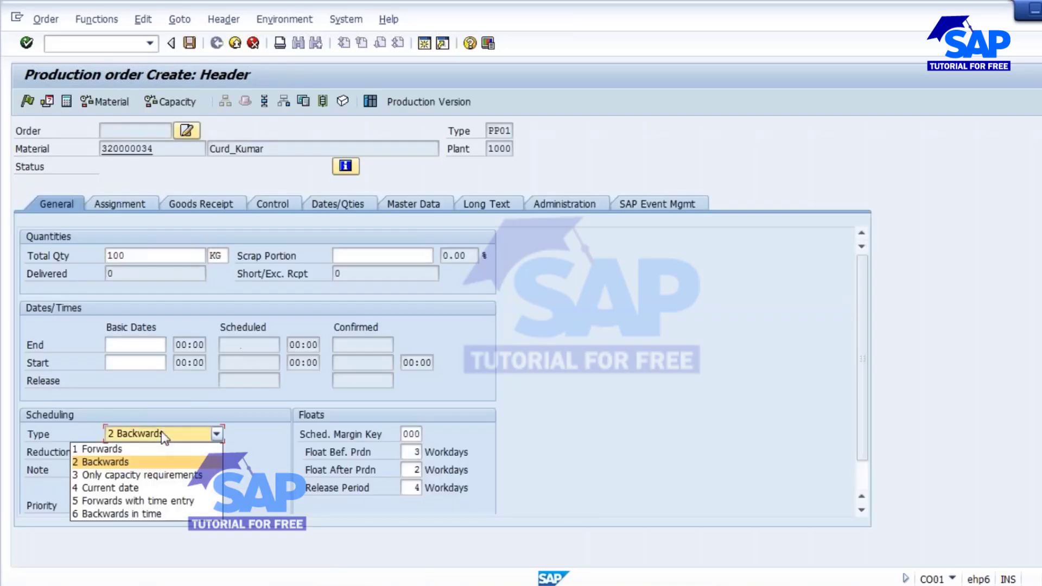
{"action": "left_click", "coordinate": [137, 486]}
{"action": "key", "text": "Return"}
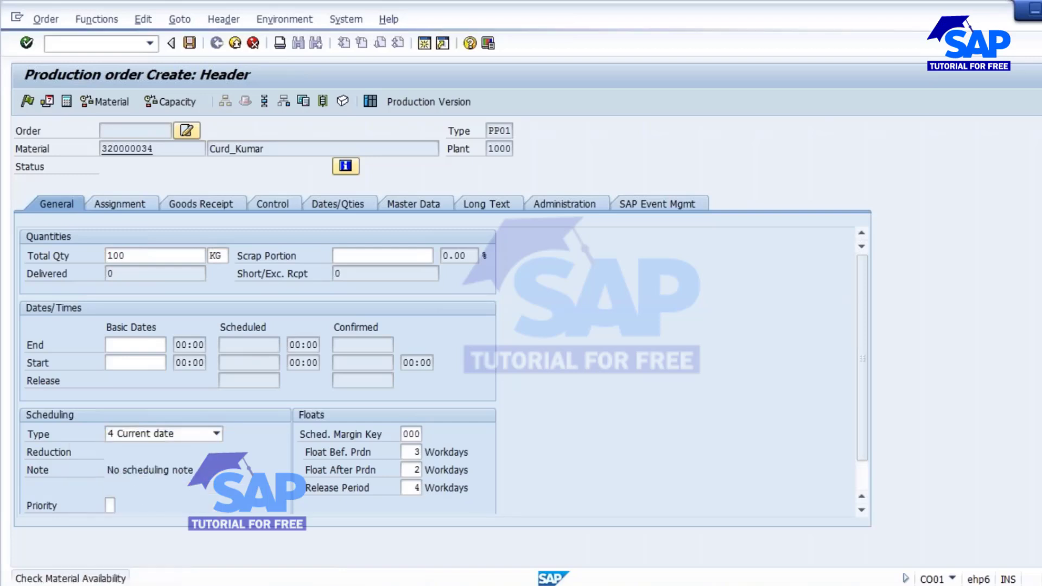
Create a batch, release the order and save it as order 702866.
{"action": "left_click", "coordinate": [213, 206]}
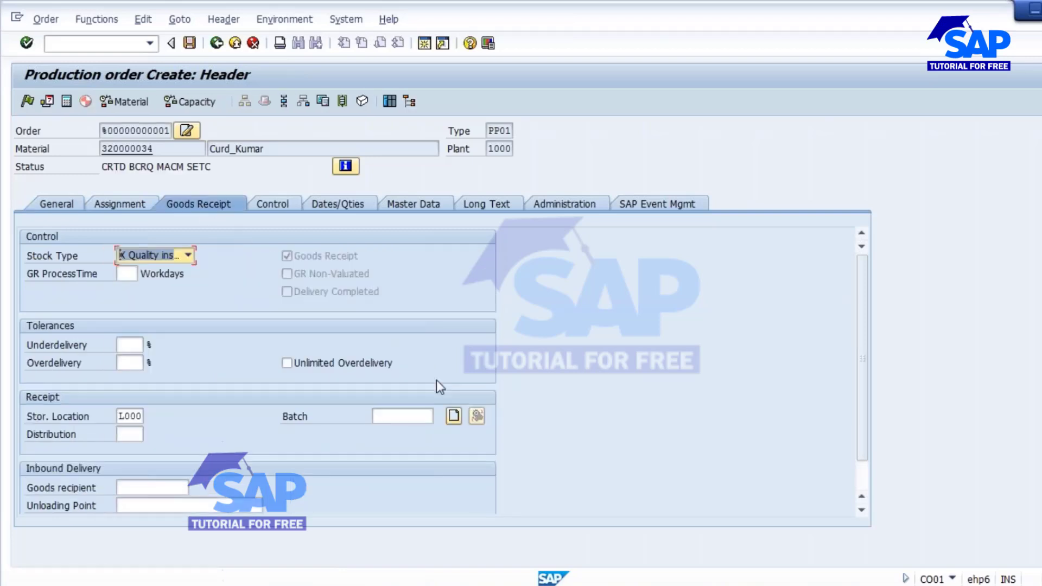
{"action": "left_click", "coordinate": [454, 417]}
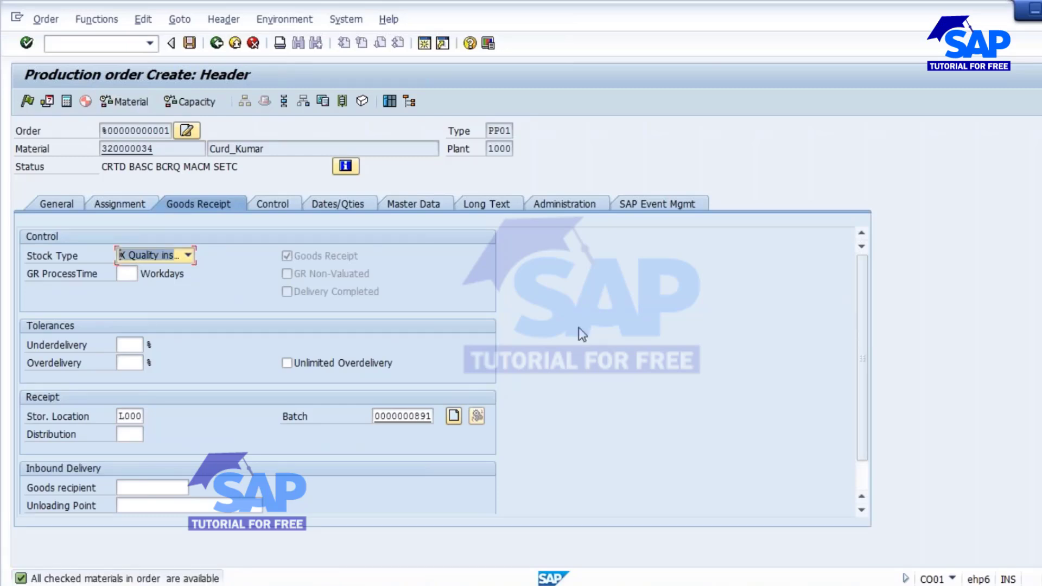
{"action": "left_click", "coordinate": [27, 101]}
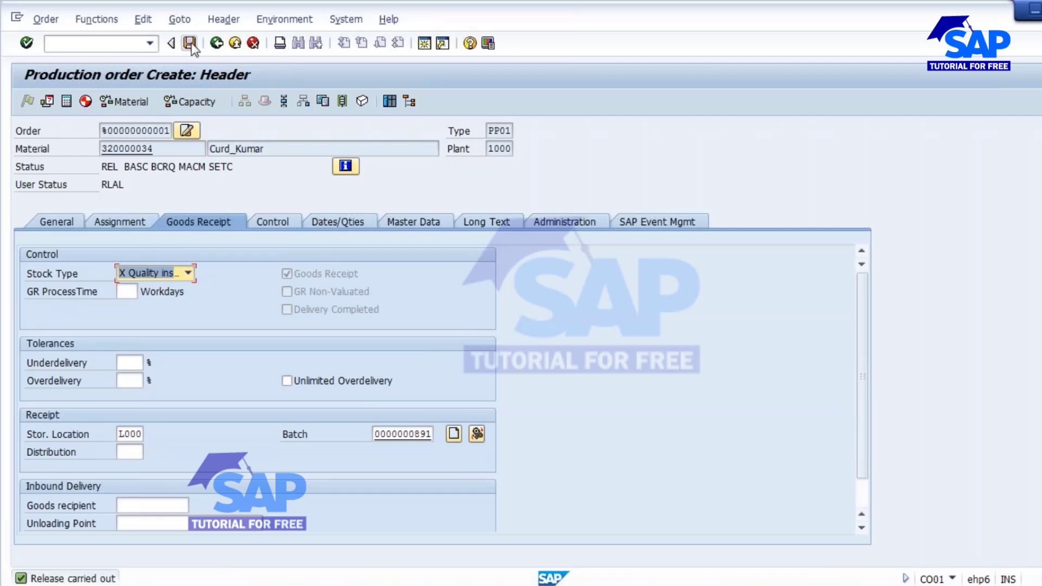
{"action": "left_click", "coordinate": [189, 43]}
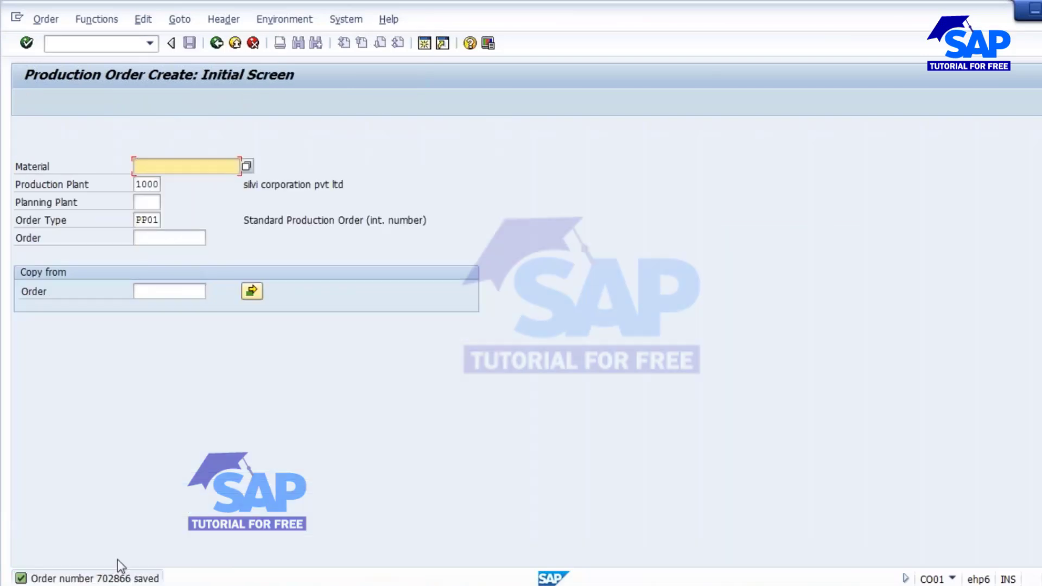
Switch to Order Change, then open a new session and enter co11n.
{"action": "left_click", "coordinate": [45, 18]}
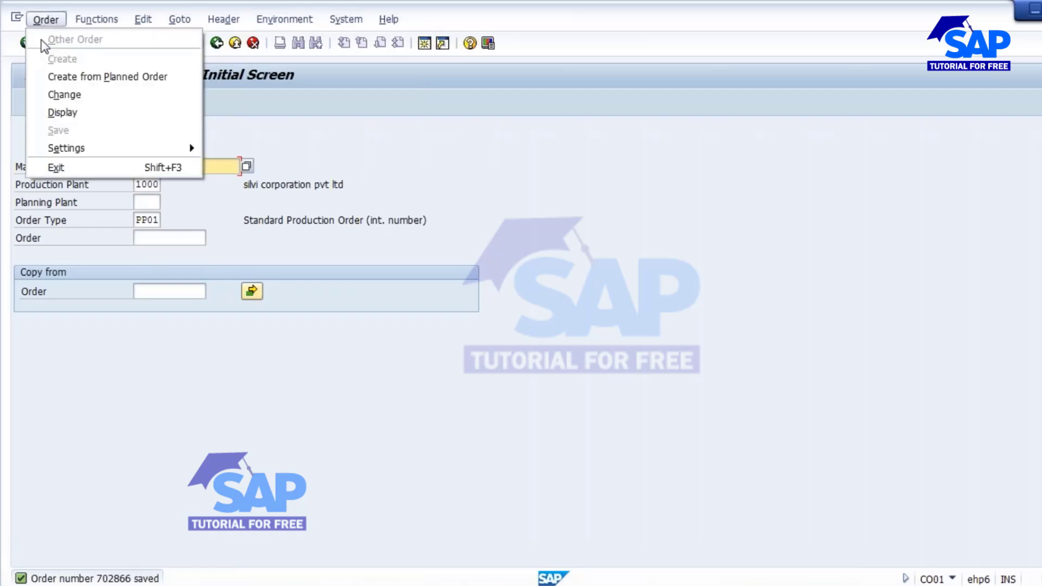
{"action": "left_click", "coordinate": [62, 96]}
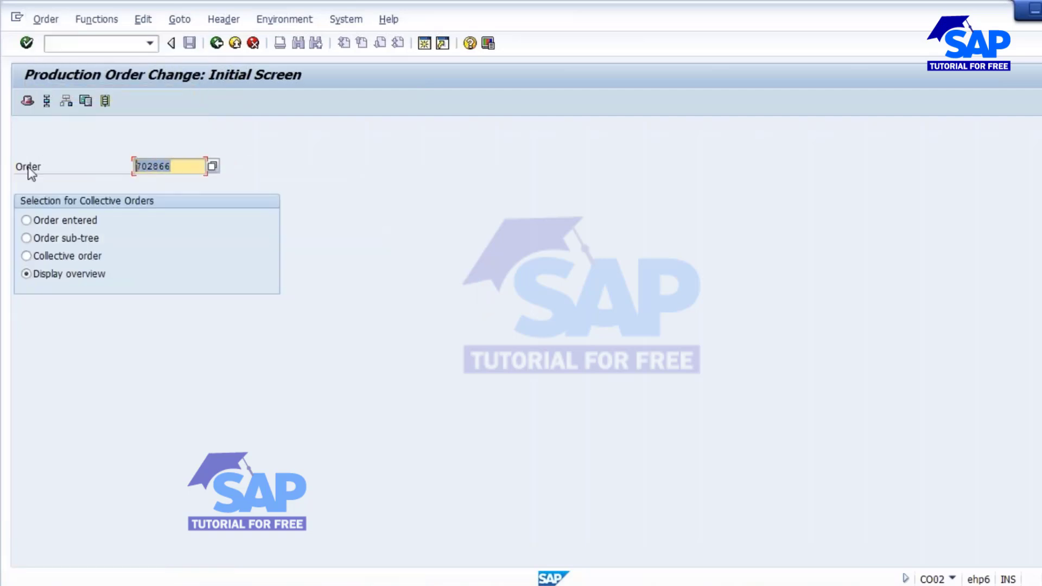
{"action": "mouse_move", "coordinate": [324, 585]}
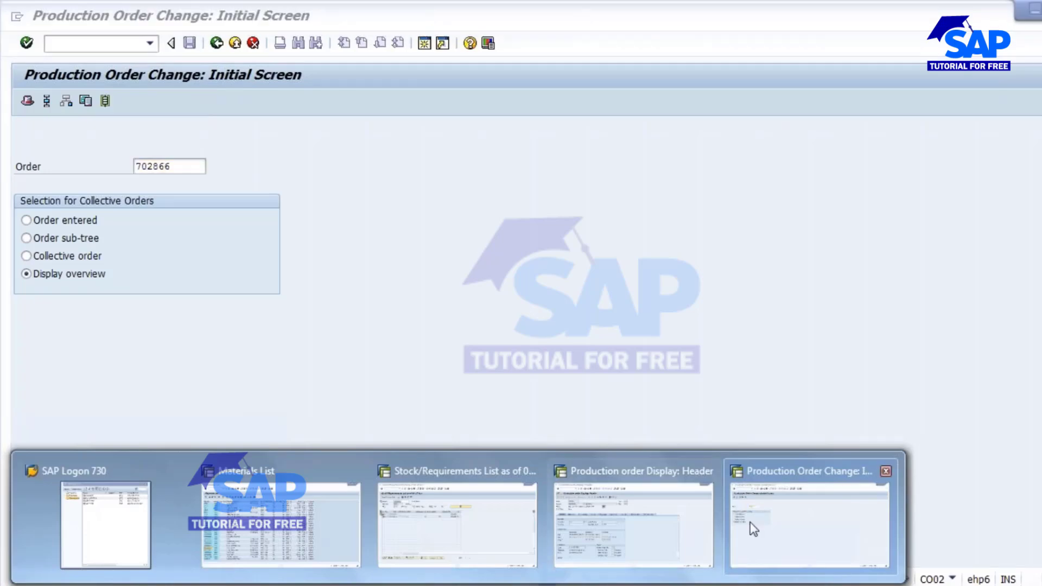
{"action": "left_click", "coordinate": [770, 506]}
{"action": "left_click", "coordinate": [425, 50]}
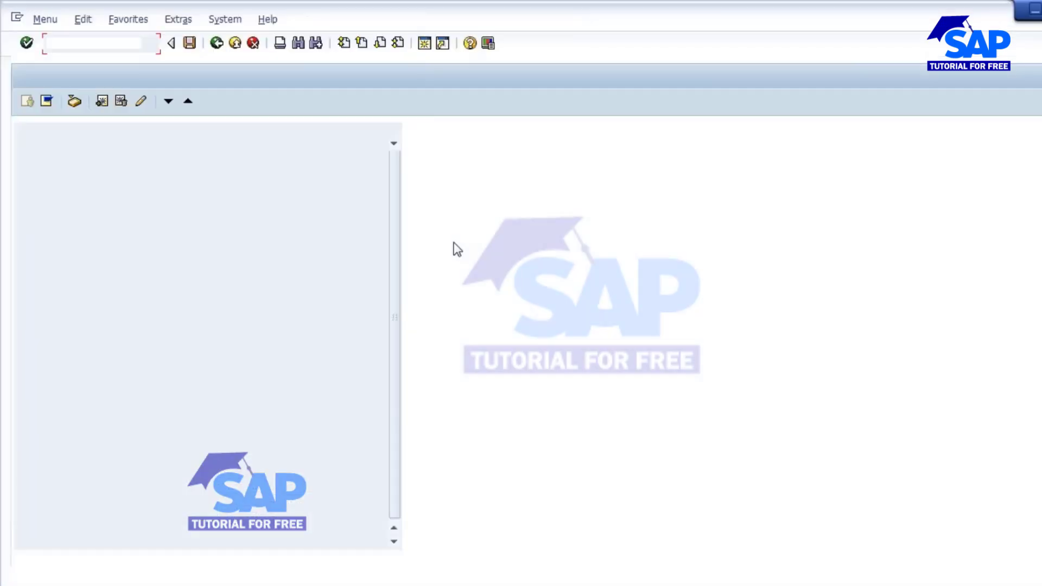
{"action": "type", "text": "co1"}
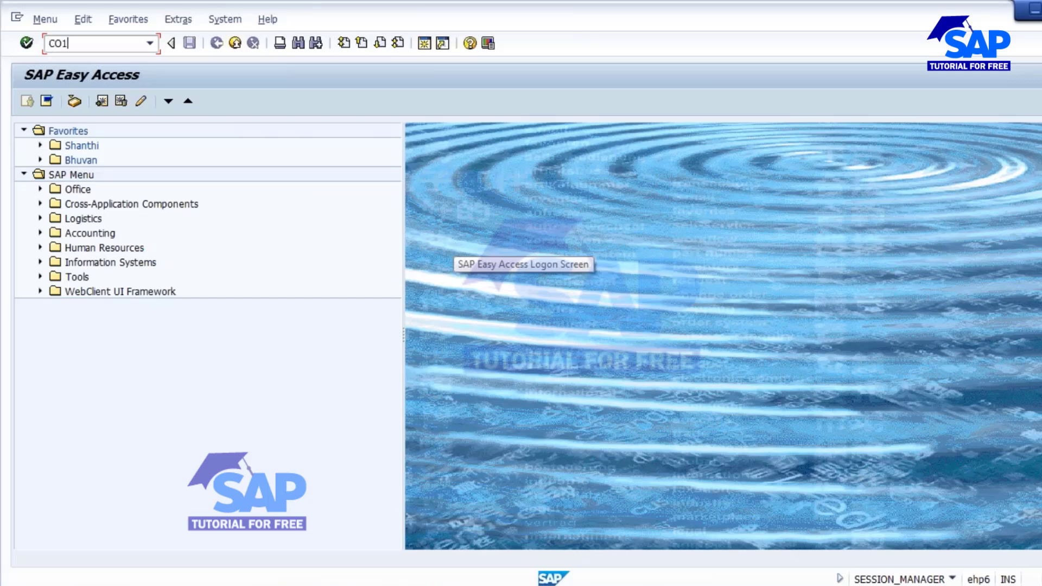
{"action": "type", "text": "1n"}
{"action": "key", "text": "Return"}
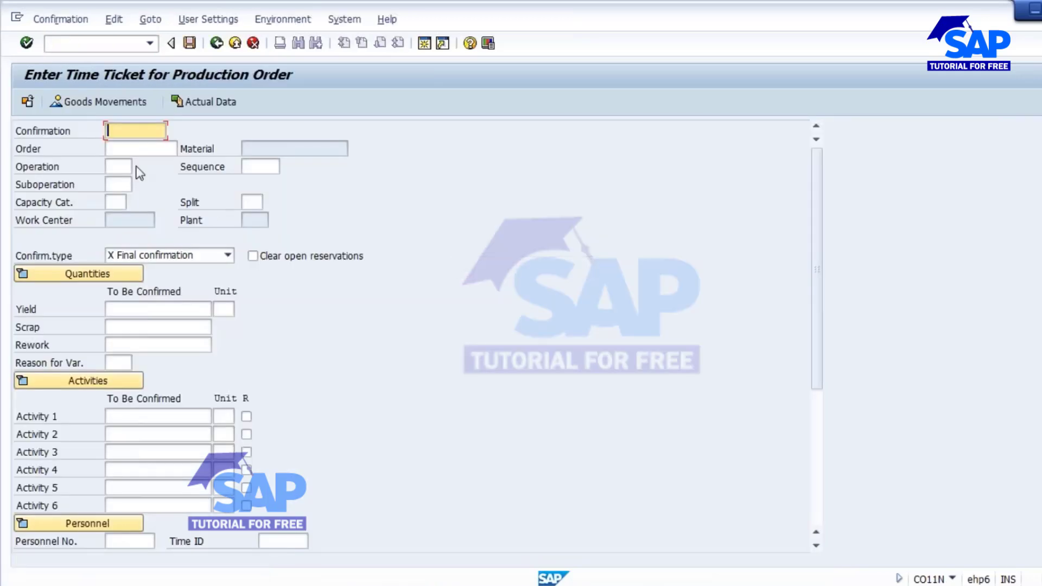
{"action": "left_click", "coordinate": [141, 147]}
{"action": "key", "text": "ctrl+v"}
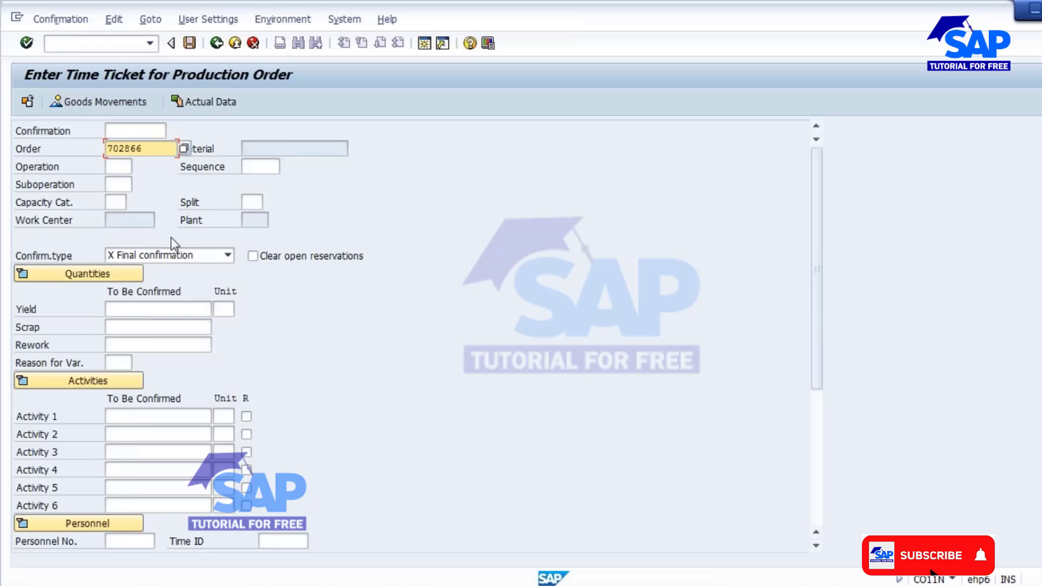
{"action": "key", "text": "Tab"}
{"action": "key", "text": "Return"}
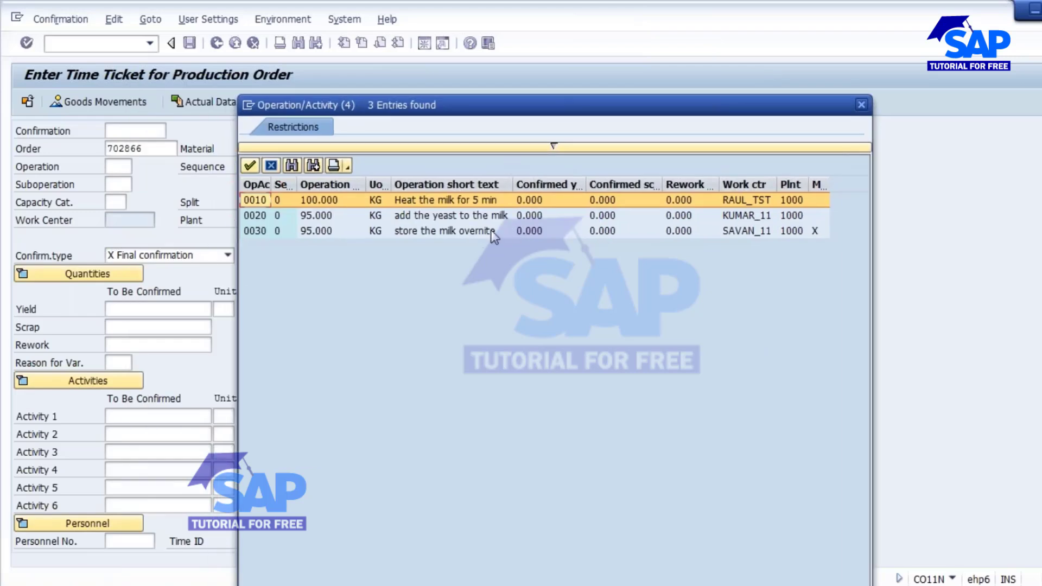
{"action": "left_click", "coordinate": [492, 232]}
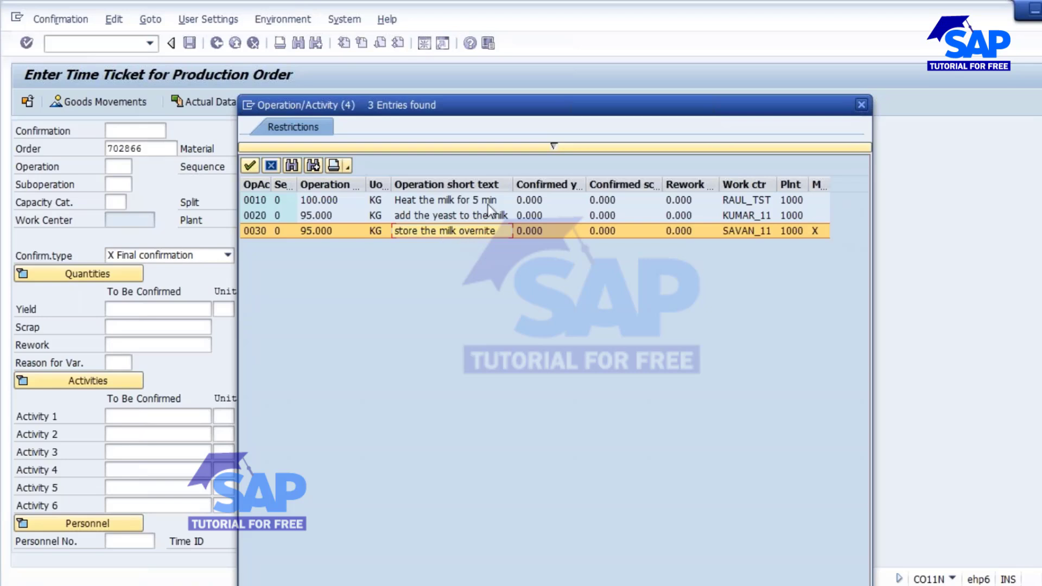
{"action": "left_click", "coordinate": [862, 105]}
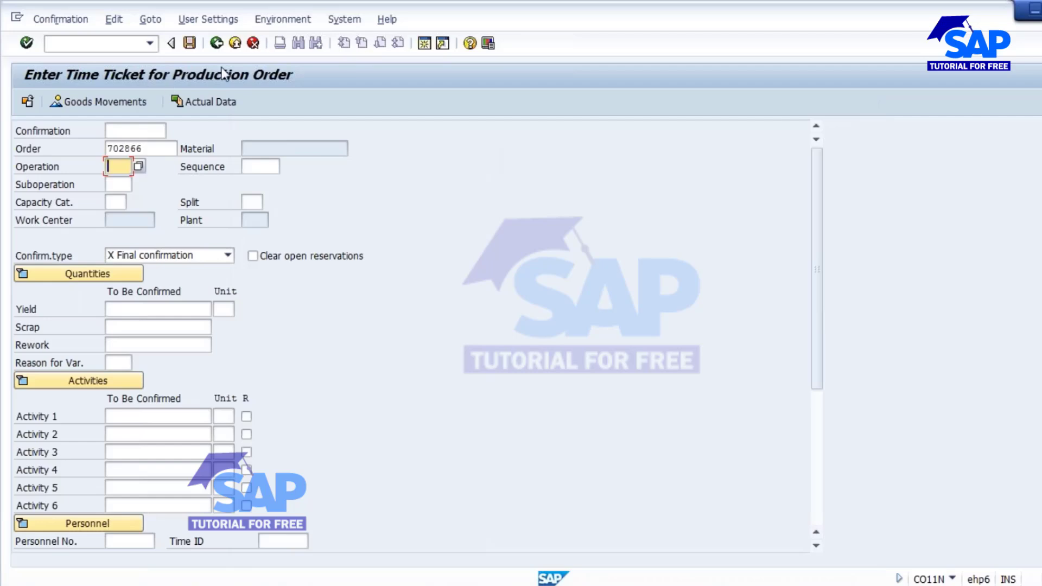
{"action": "left_click", "coordinate": [217, 43]}
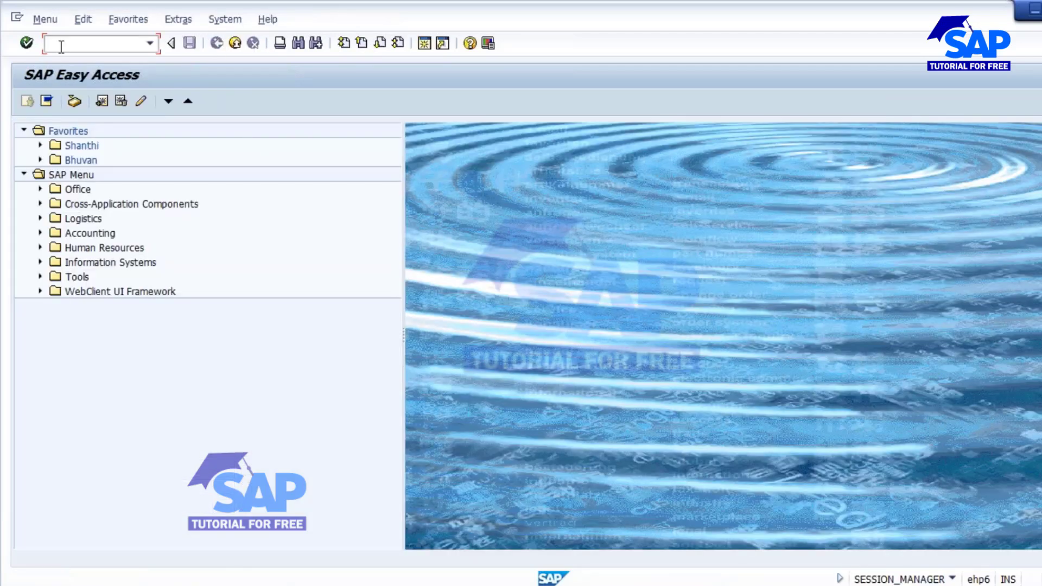
Open routing 320000034 in CA02 and display the details of operation 0010.
{"action": "type", "text": "CA02"}
{"action": "key", "text": "Return"}
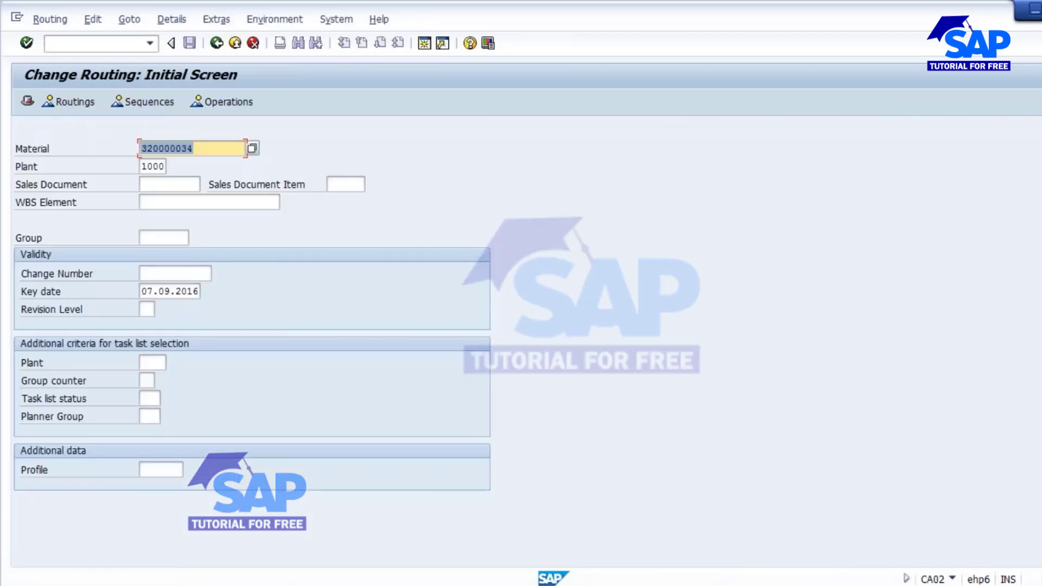
{"action": "key", "text": "Return"}
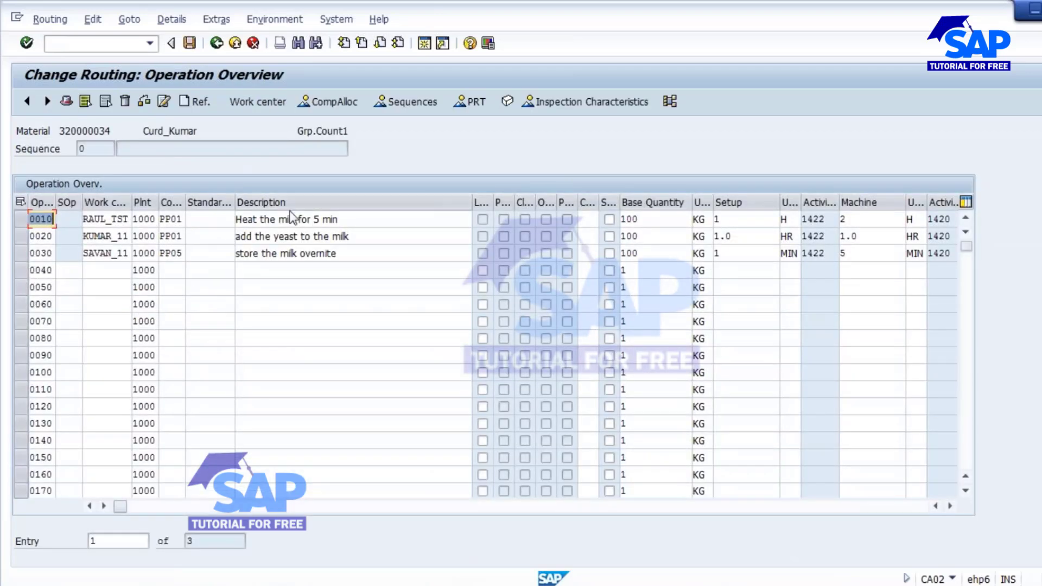
{"action": "left_click", "coordinate": [19, 219]}
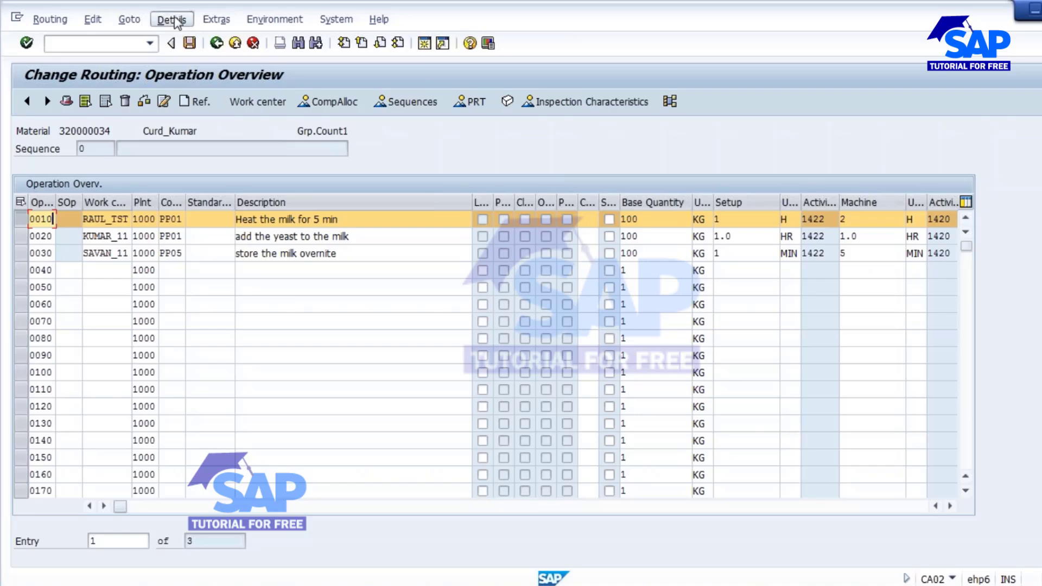
{"action": "left_click", "coordinate": [171, 20]}
{"action": "left_click", "coordinate": [195, 73]}
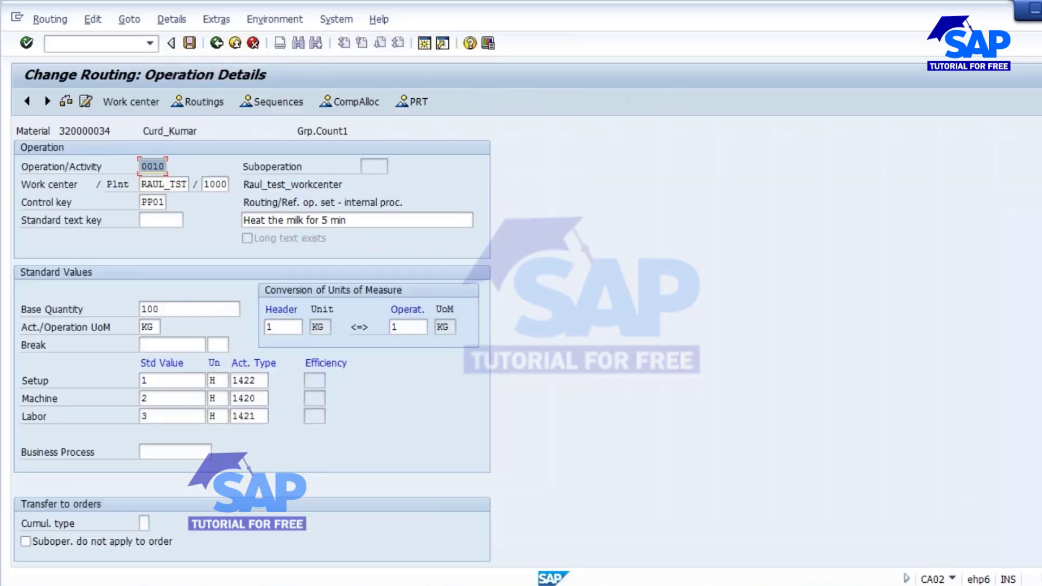
Clear the 5% Scrap in % value and return to the operation overview.
{"action": "scroll", "coordinate": [671, 369], "scroll_direction": "down", "scroll_amount": 10}
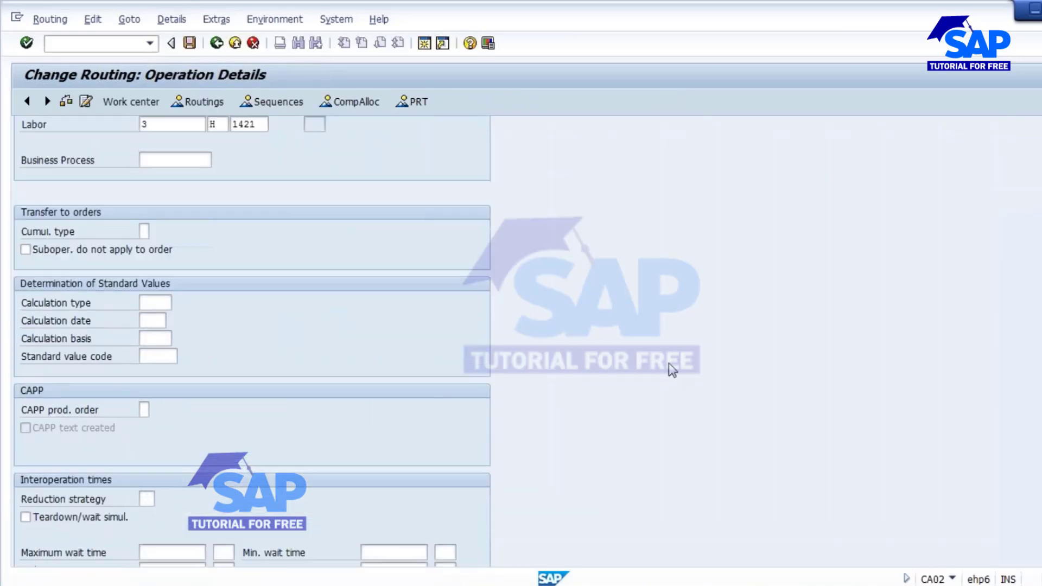
{"action": "scroll", "coordinate": [672, 371], "scroll_direction": "down", "scroll_amount": 10}
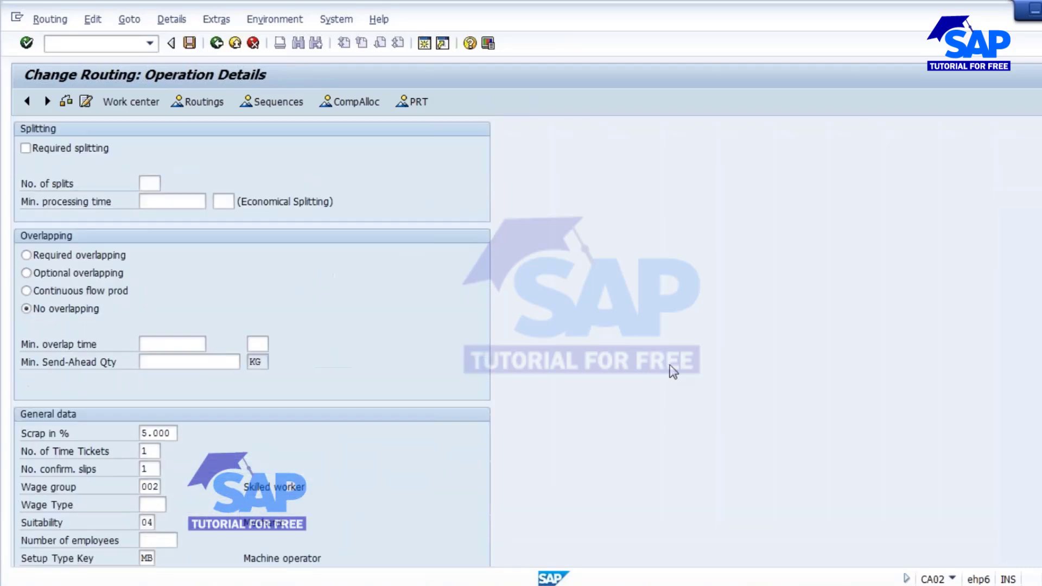
{"action": "scroll", "coordinate": [673, 373], "scroll_direction": "down", "scroll_amount": 10}
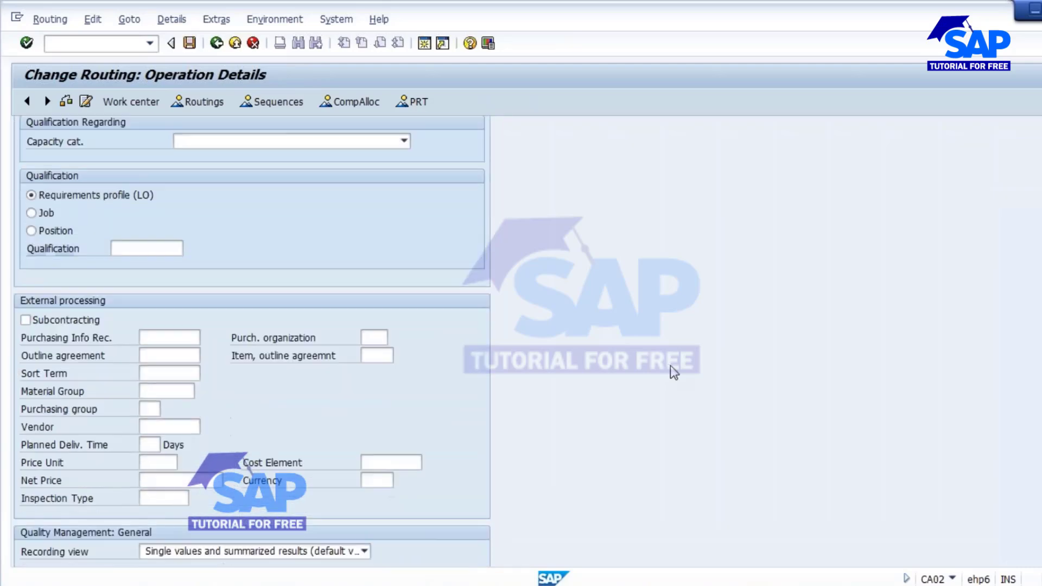
{"action": "scroll", "coordinate": [675, 375], "scroll_direction": "down", "scroll_amount": 5}
{"action": "scroll", "coordinate": [675, 375], "scroll_direction": "up", "scroll_amount": 6}
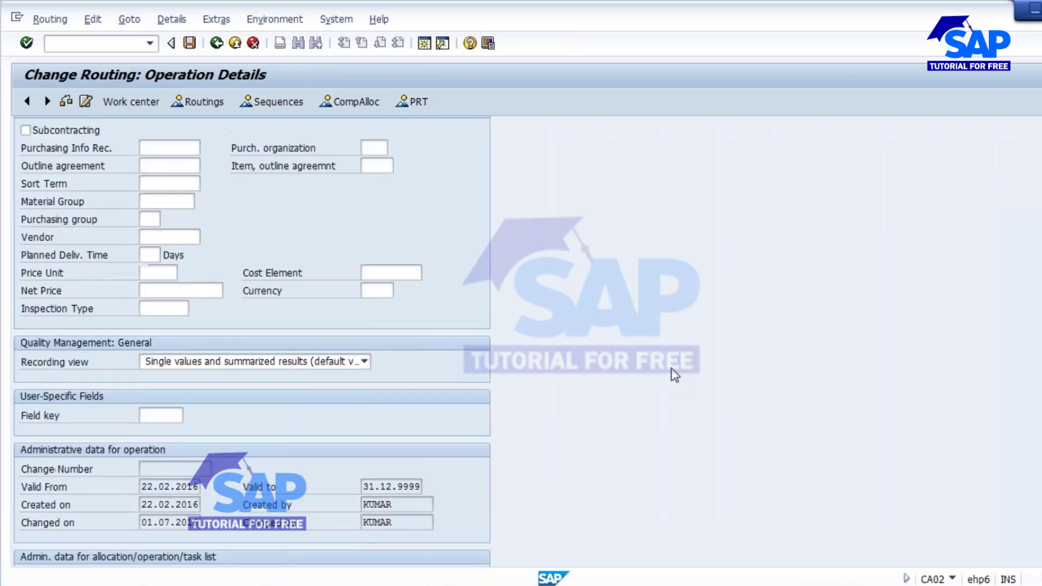
{"action": "scroll", "coordinate": [675, 374], "scroll_direction": "up", "scroll_amount": 8}
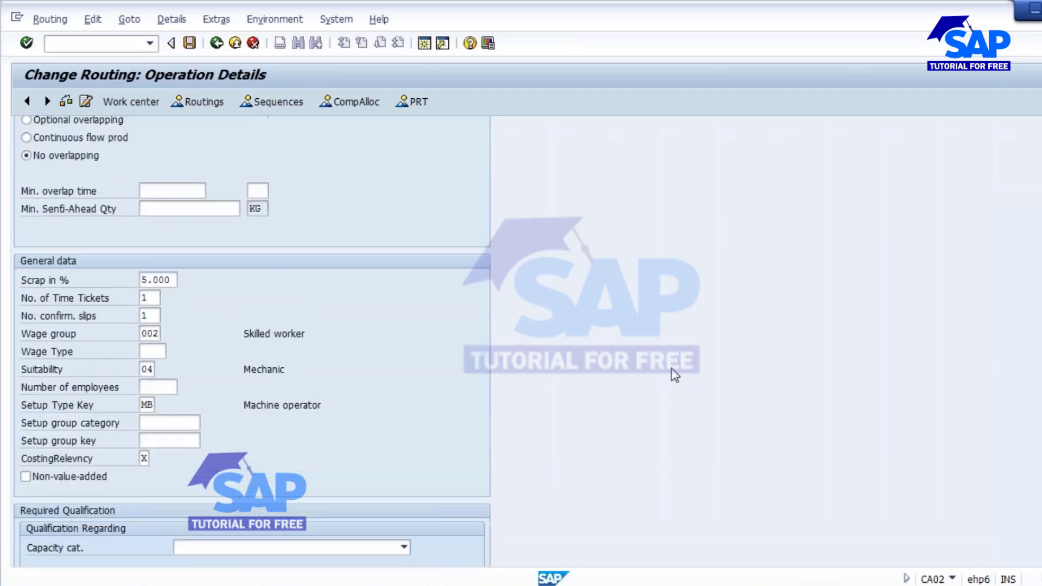
{"action": "left_click", "coordinate": [173, 279]}
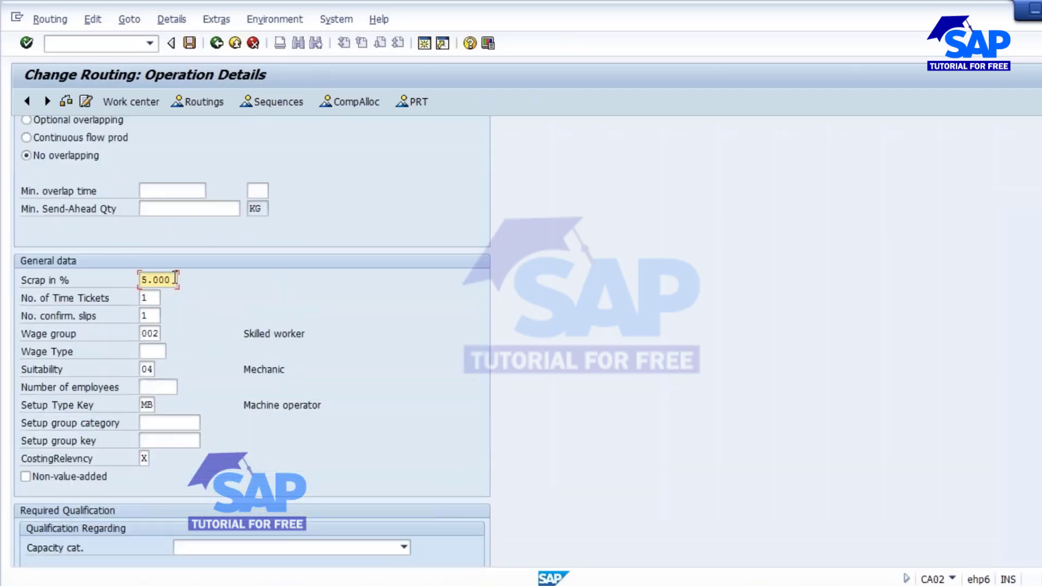
{"action": "key", "text": "BackSpace"}
{"action": "key", "text": "BackSpace"}
{"action": "key", "text": "BackSpace"}
{"action": "key", "text": "BackSpace"}
{"action": "left_click", "coordinate": [217, 43]}
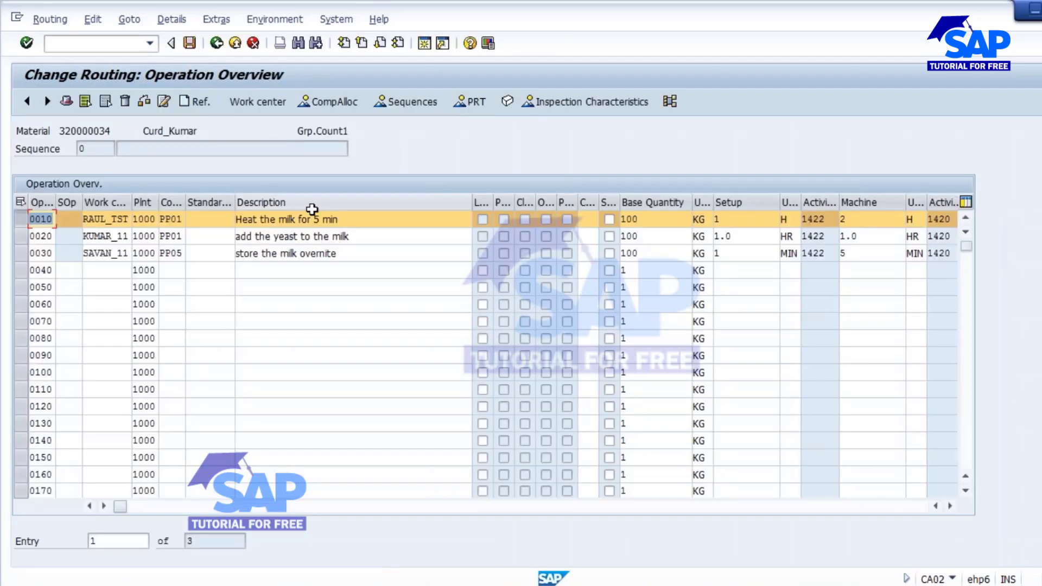
Save the routing, open order 702866 in CO02 and reread its PP master data.
{"action": "left_click", "coordinate": [189, 43]}
{"action": "left_click", "coordinate": [89, 44]}
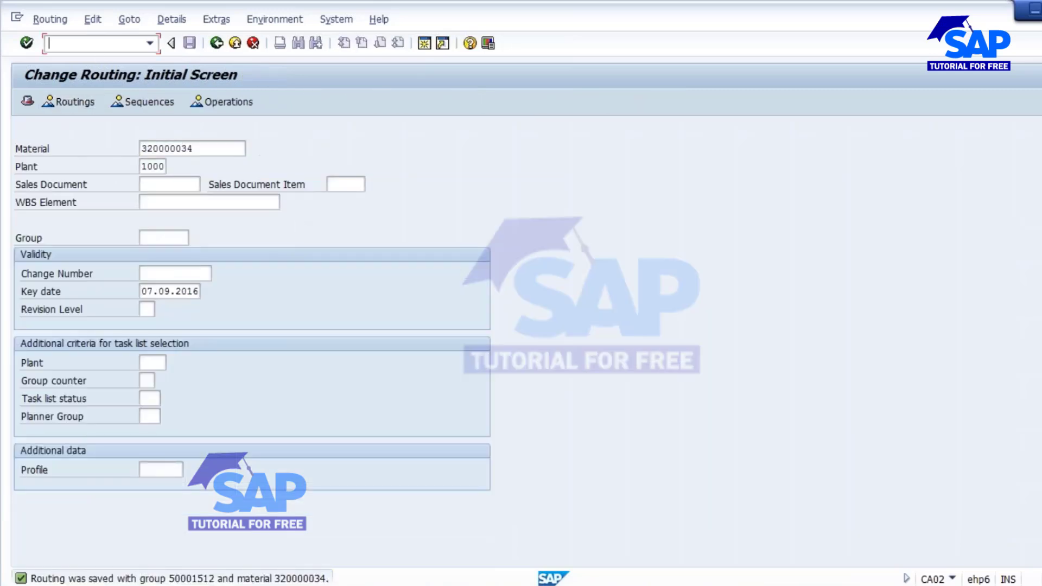
{"action": "type", "text": "/NCO02"}
{"action": "key", "text": "Return"}
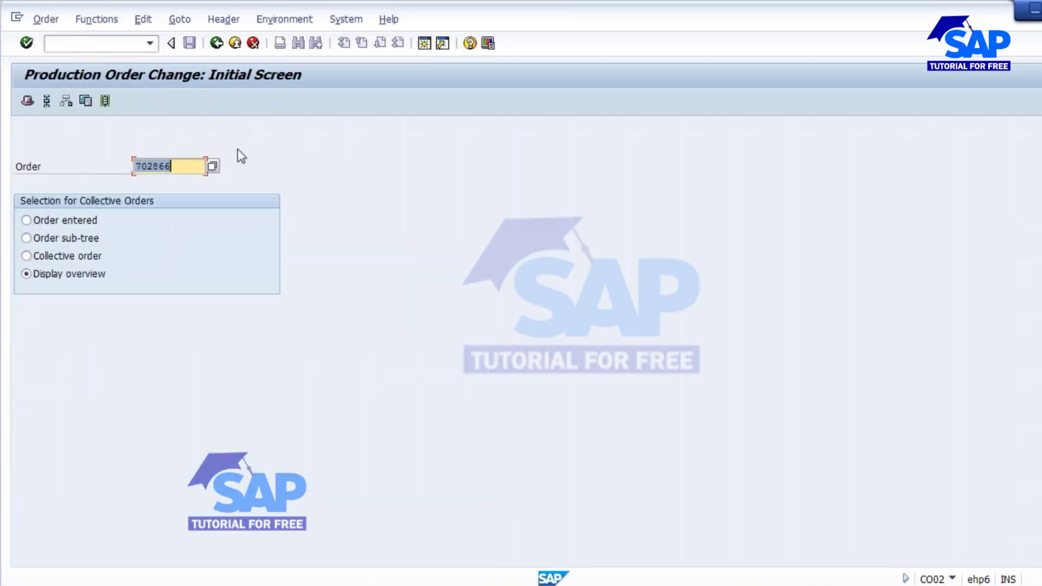
{"action": "key", "text": "Return"}
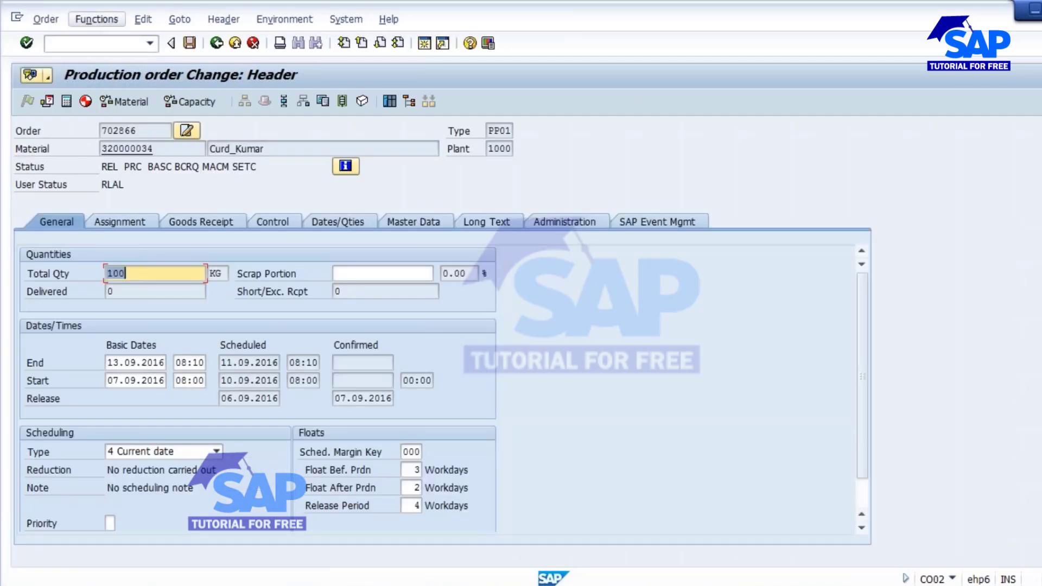
{"action": "left_click", "coordinate": [97, 20]}
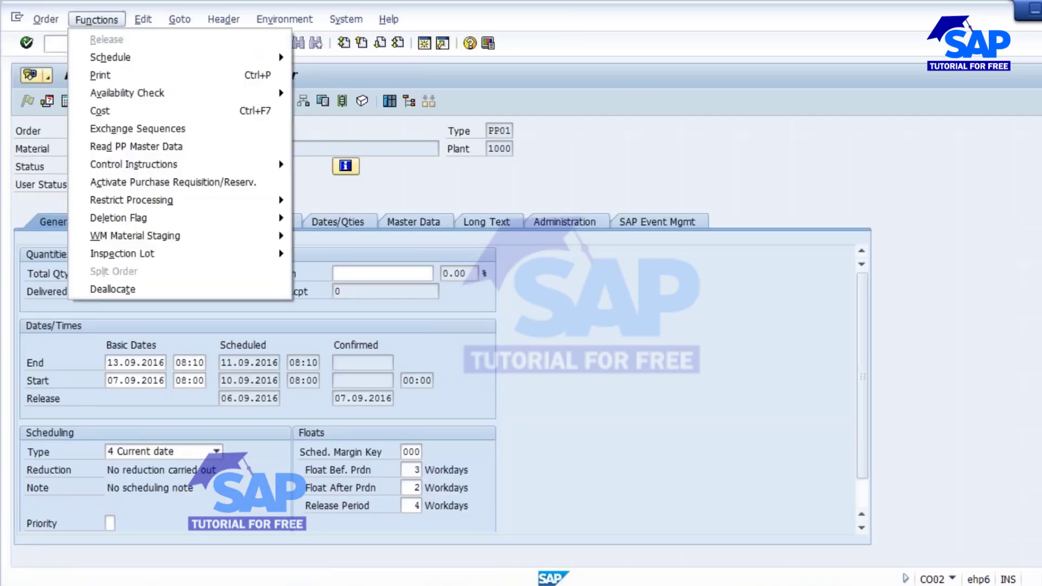
{"action": "left_click", "coordinate": [148, 150]}
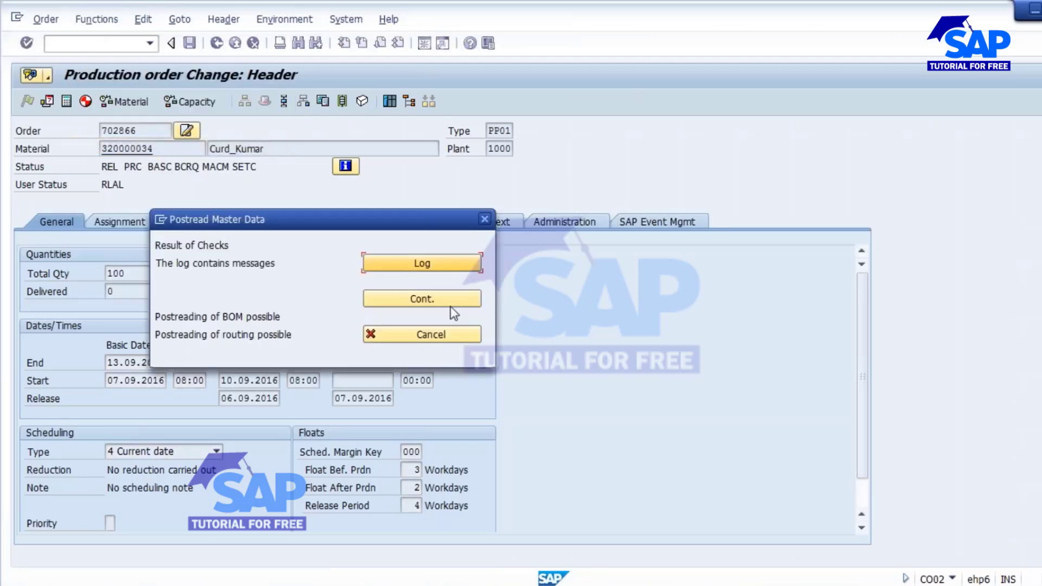
Reread routing and BOM into order 702866, accept the new dates, re-release and save it.
{"action": "left_click", "coordinate": [430, 298]}
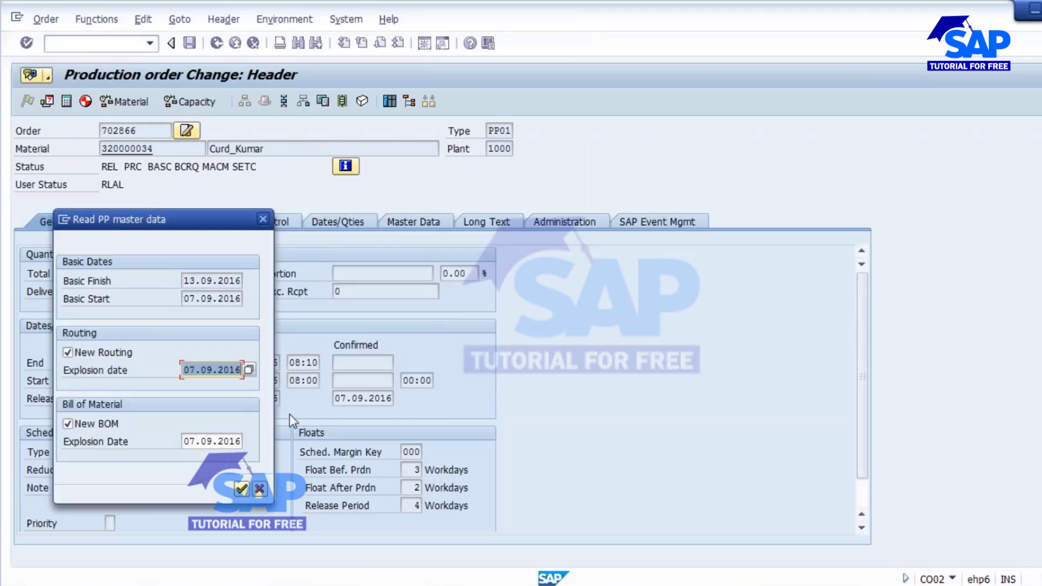
{"action": "left_click", "coordinate": [241, 489]}
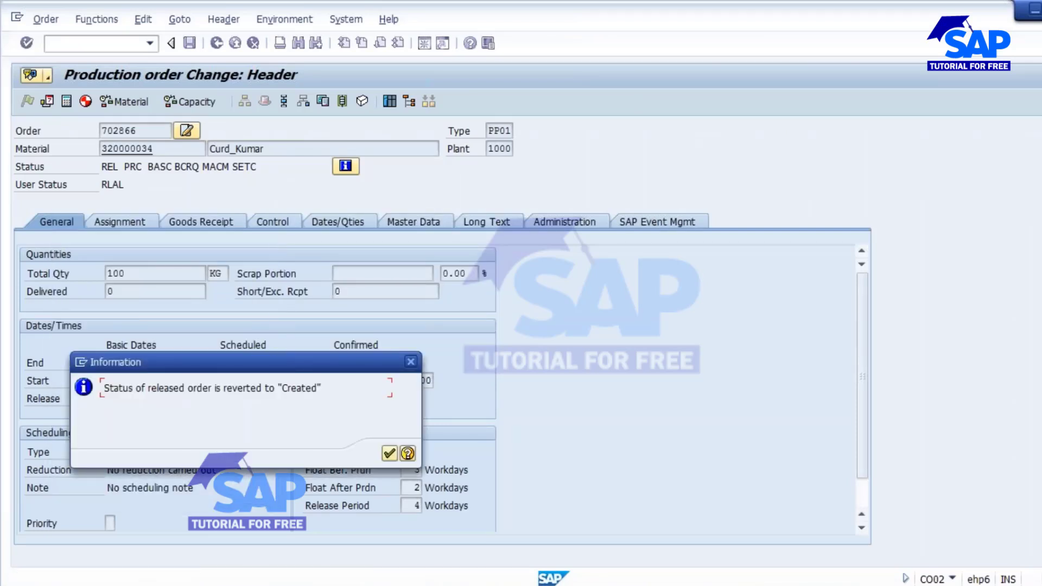
{"action": "left_click", "coordinate": [396, 454]}
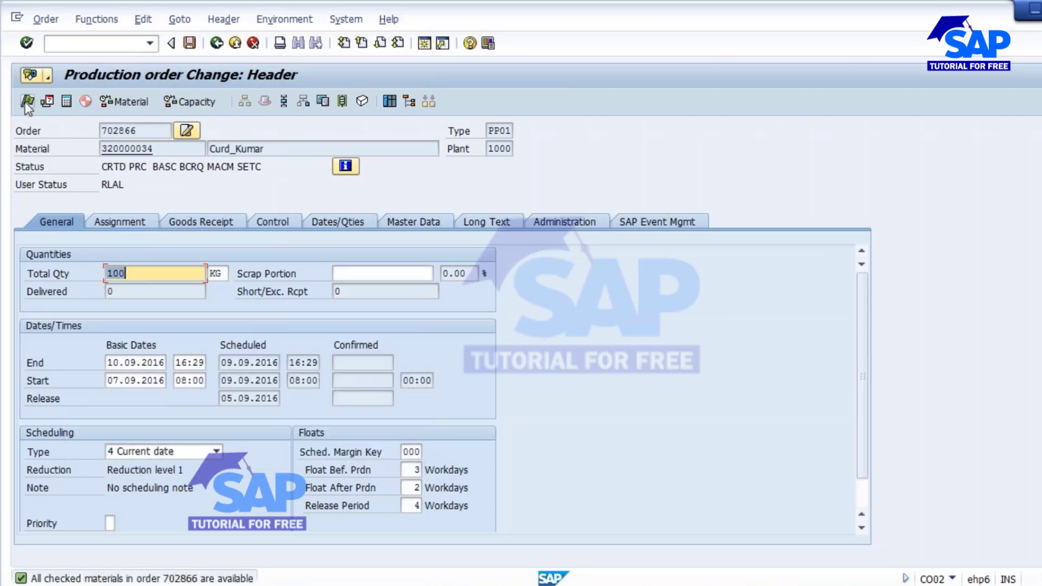
{"action": "left_click", "coordinate": [27, 102]}
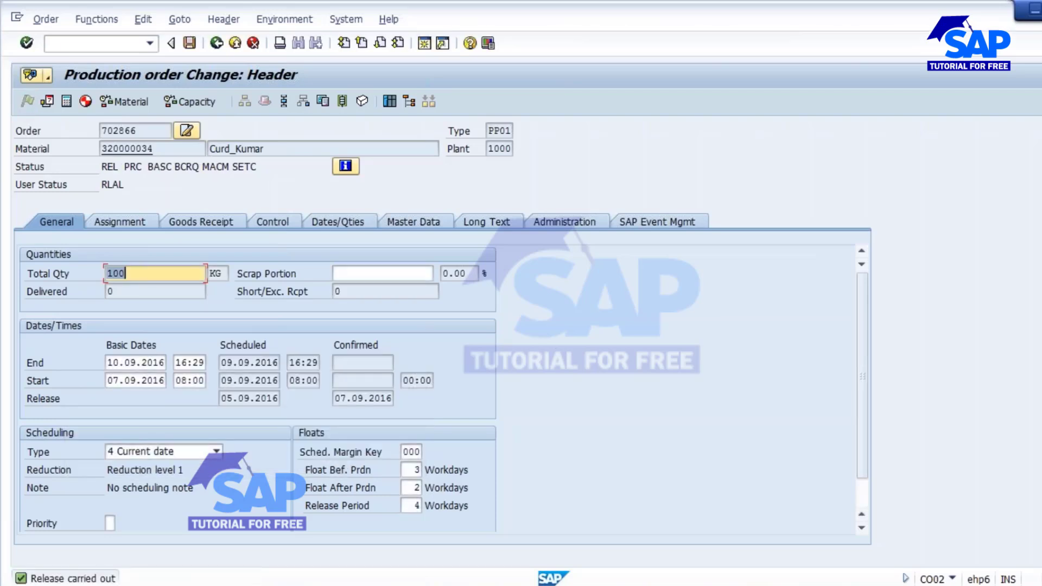
{"action": "left_click", "coordinate": [189, 43]}
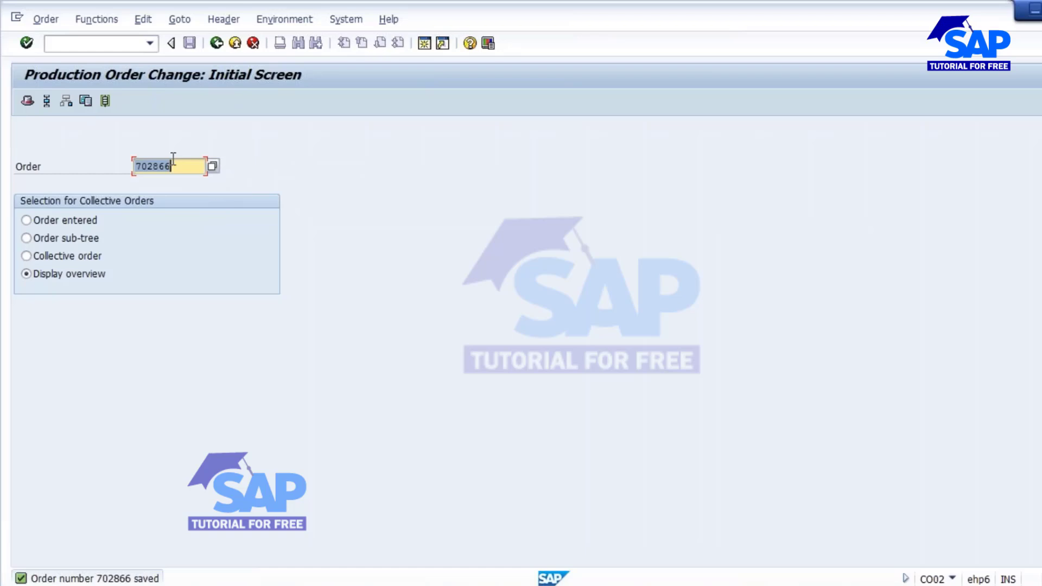
Return to the SAP session and start the CO11N production order confirmation transaction.
{"action": "left_click_drag", "start_coordinate": [173, 160], "coordinate": [52, 167]}
{"action": "left_click", "coordinate": [455, 571]}
{"action": "left_click", "coordinate": [488, 582]}
{"action": "left_click", "coordinate": [927, 489]}
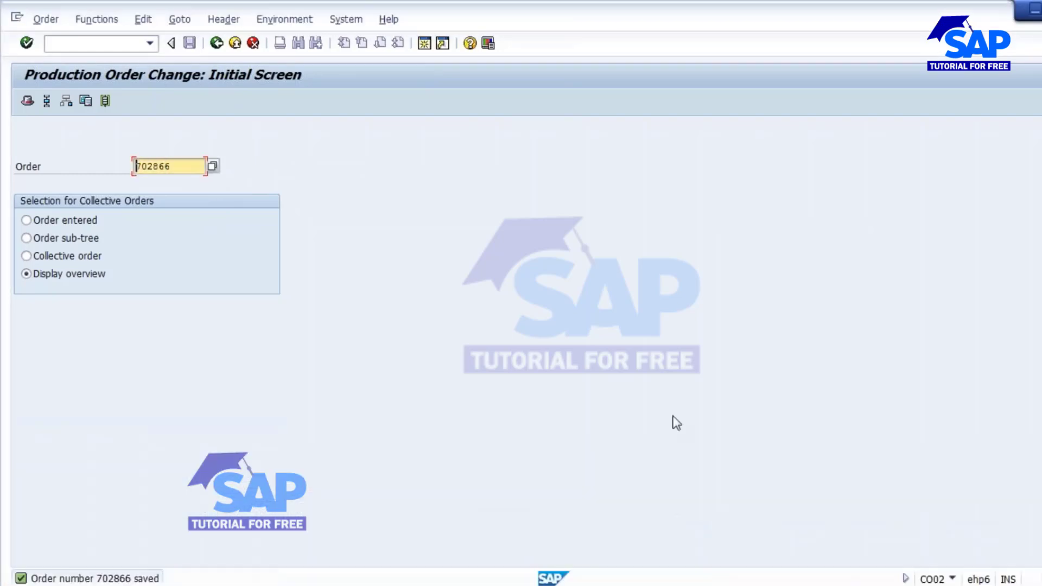
{"action": "left_click", "coordinate": [217, 43]}
{"action": "type", "text": "d"}
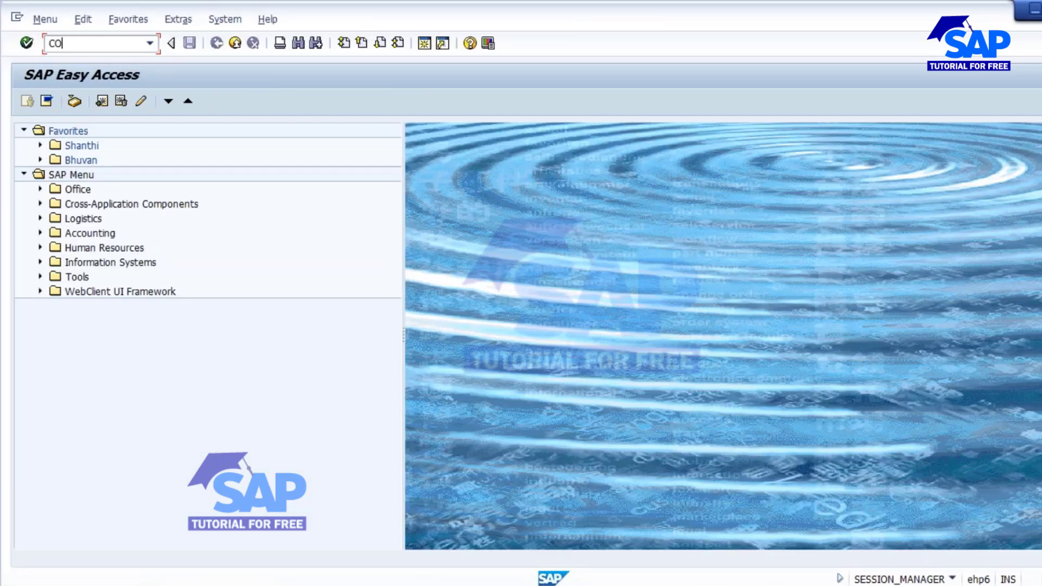
{"action": "type", "text": "O11N"}
{"action": "key", "text": "Return"}
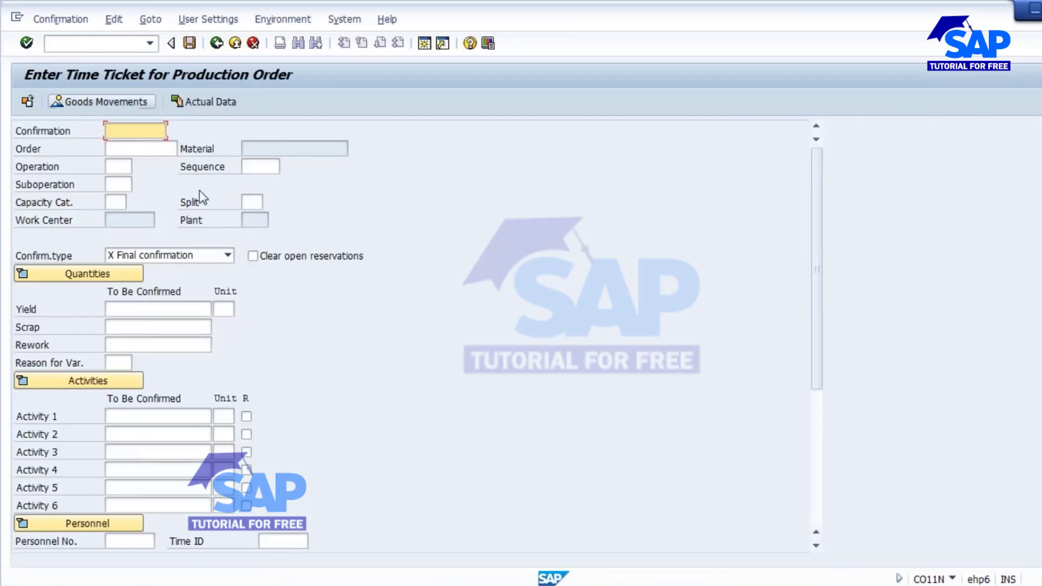
Confirm operation 0030 of order 702866 with its actual data (100 KG yield) and save.
{"action": "type", "text": "702866"}
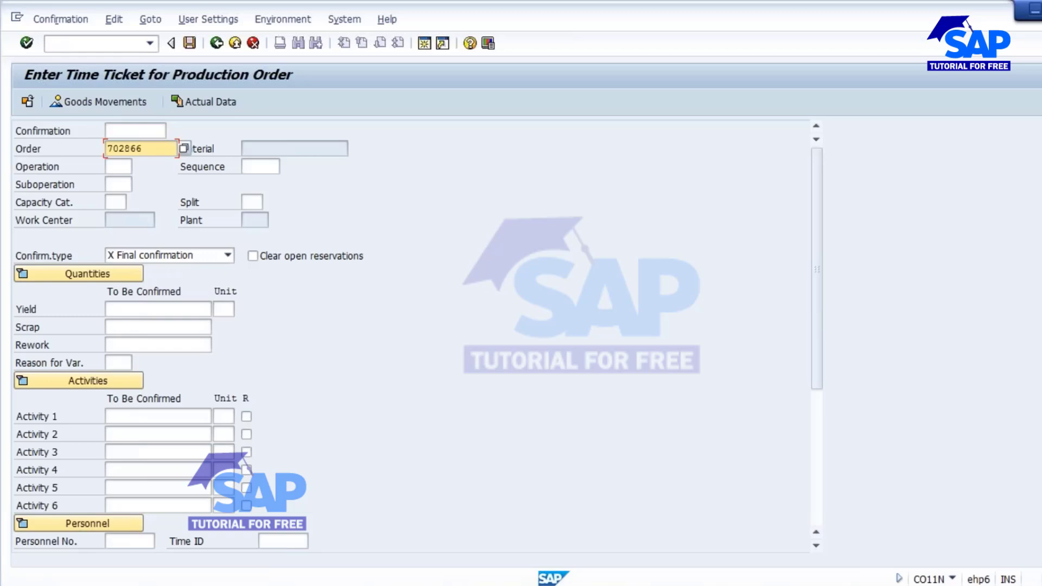
{"action": "left_click", "coordinate": [123, 167]}
{"action": "left_click", "coordinate": [139, 167]}
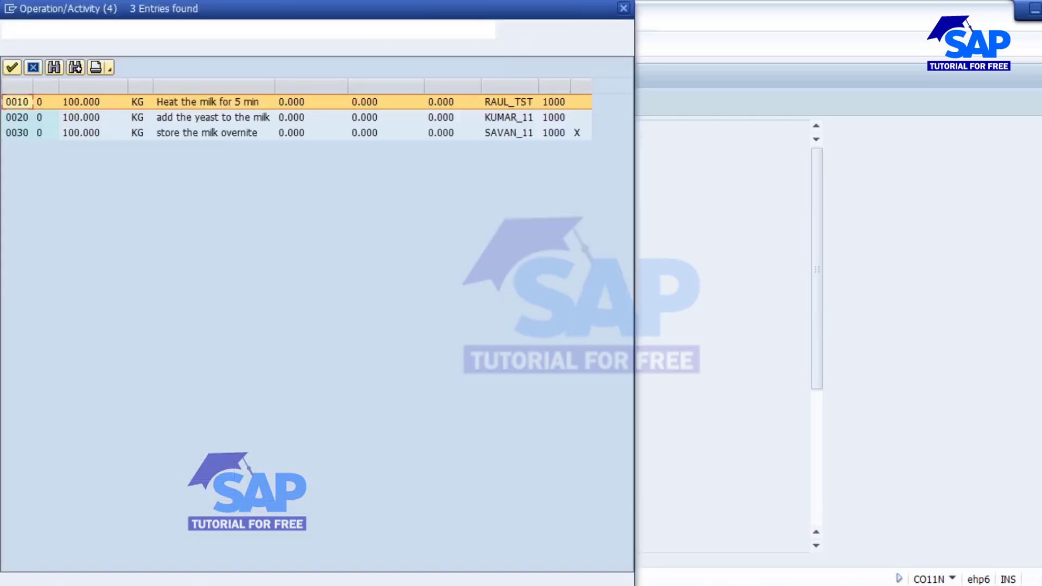
{"action": "left_click_drag", "start_coordinate": [242, 9], "coordinate": [481, 131]}
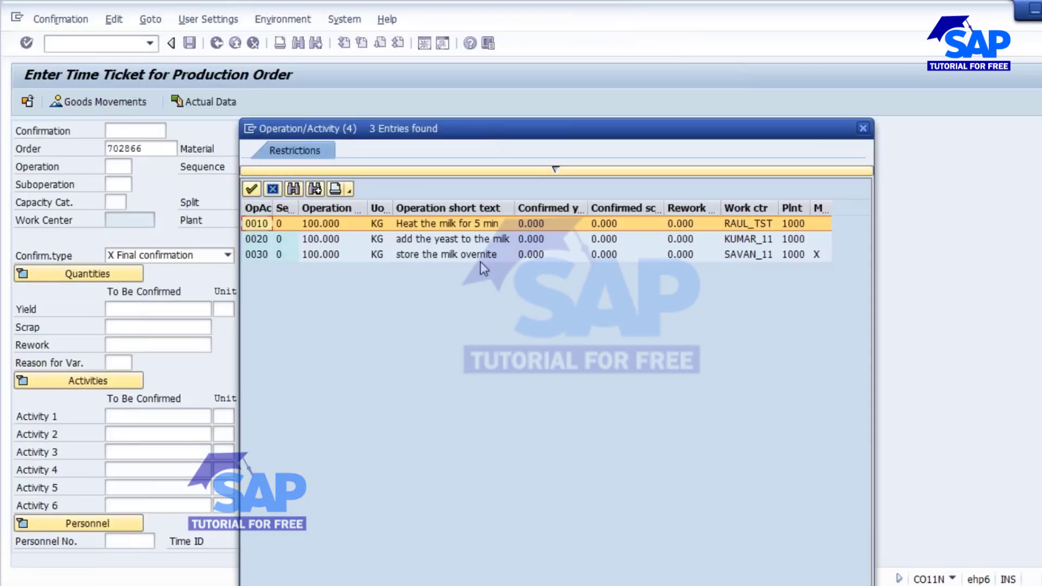
{"action": "left_click", "coordinate": [452, 254]}
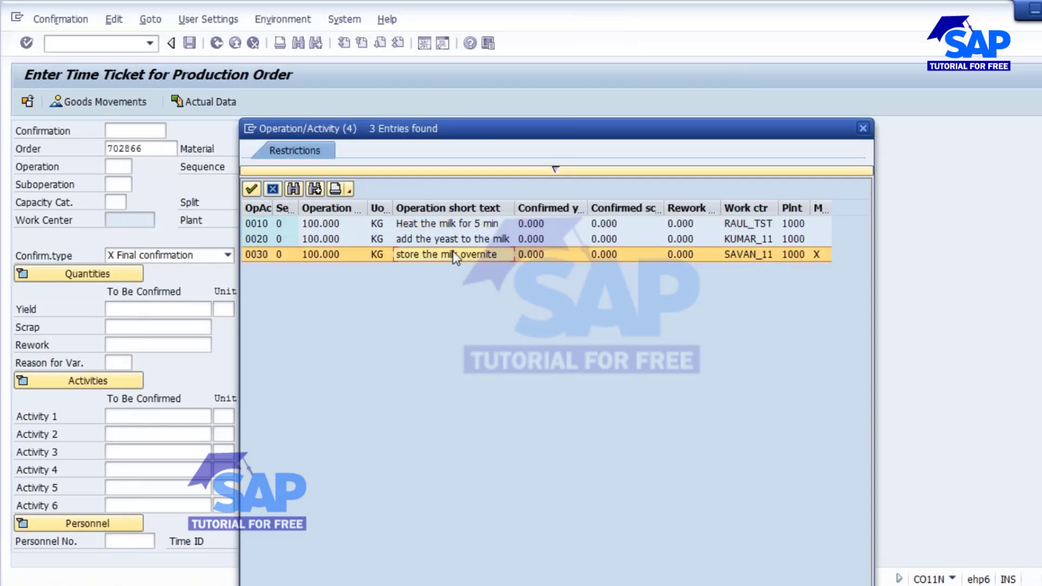
{"action": "double_click", "coordinate": [453, 254]}
{"action": "left_click", "coordinate": [222, 104]}
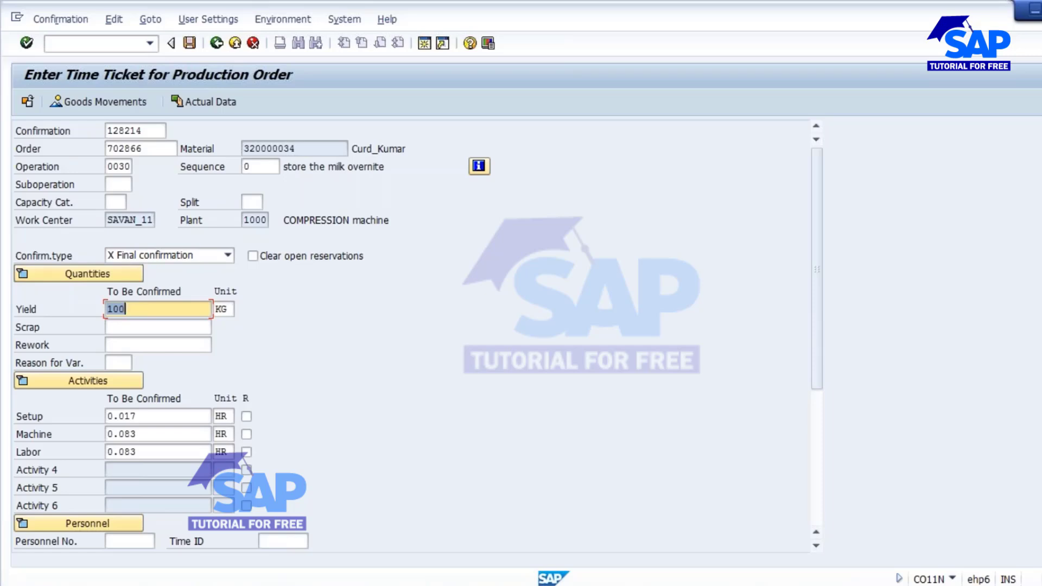
{"action": "left_click", "coordinate": [189, 44]}
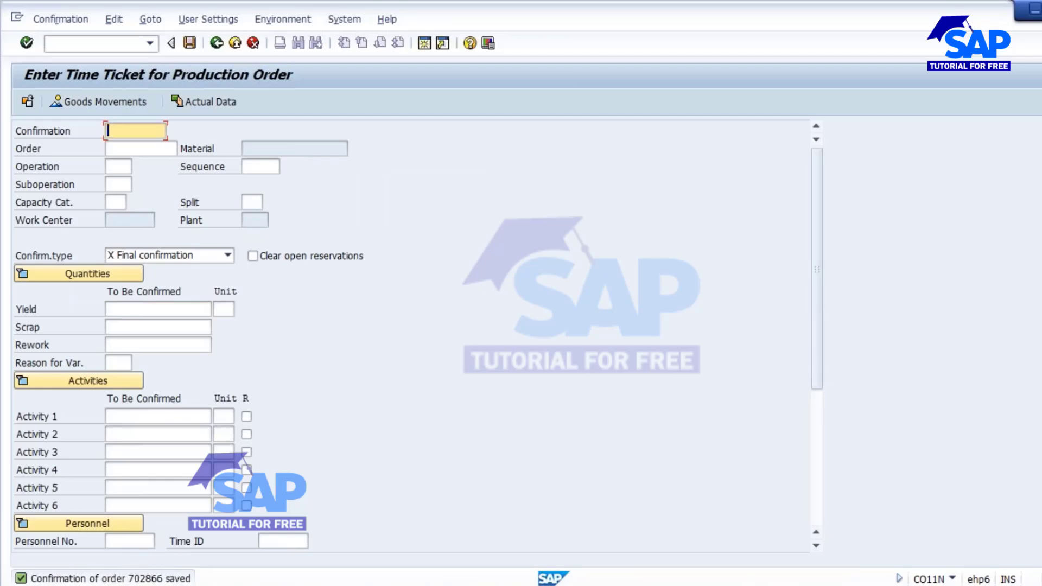
{"action": "left_click", "coordinate": [807, 516]}
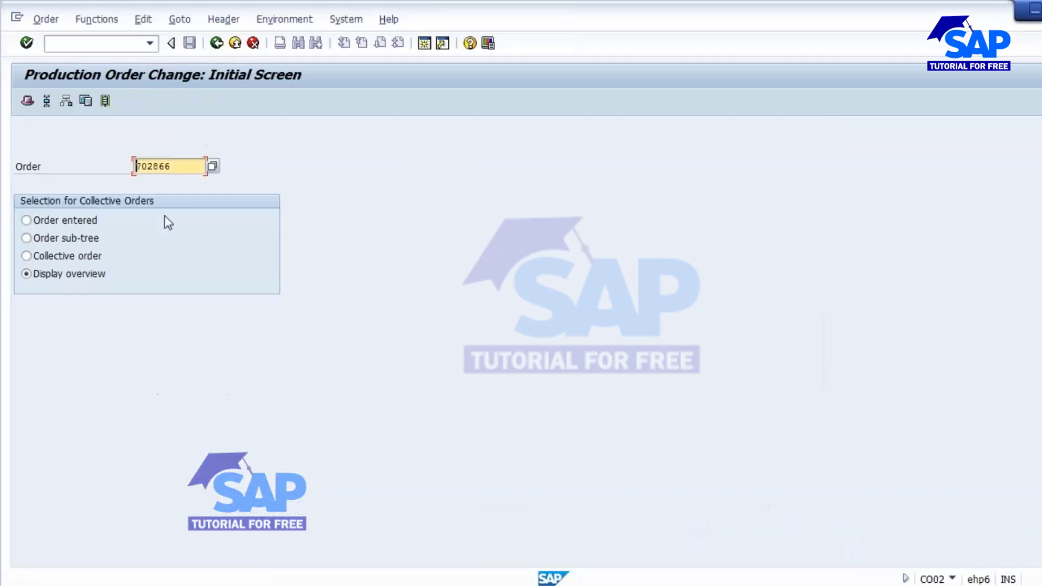
{"action": "key", "text": "Return"}
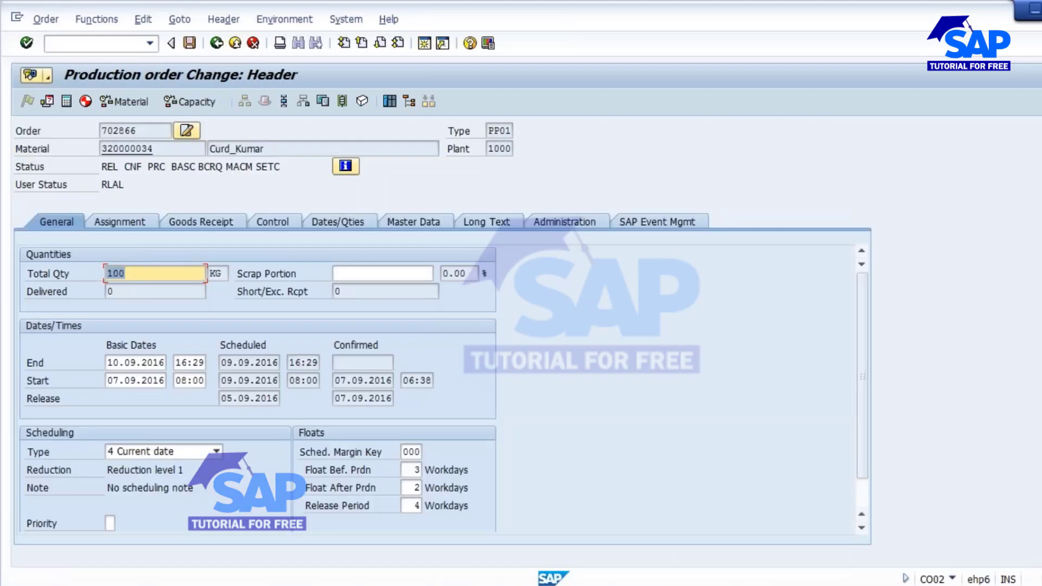
{"action": "double_click", "coordinate": [132, 167]}
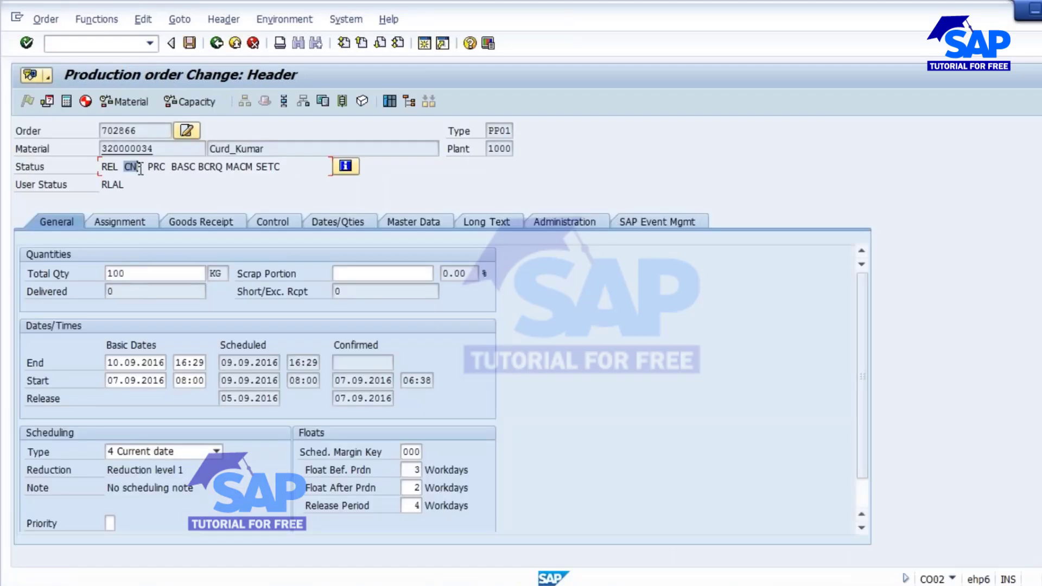
{"action": "left_click", "coordinate": [282, 100]}
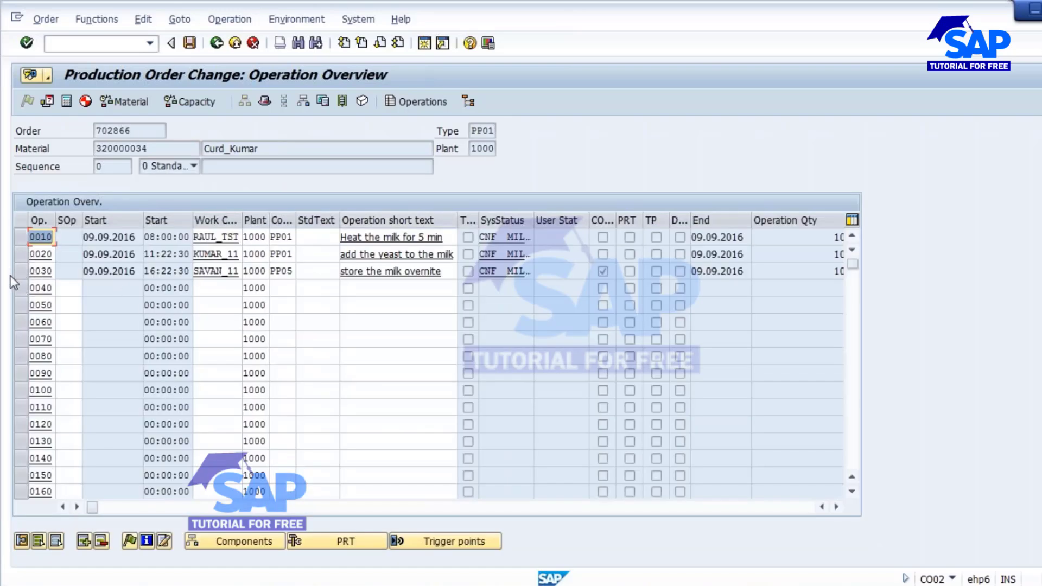
{"action": "left_click", "coordinate": [19, 272]}
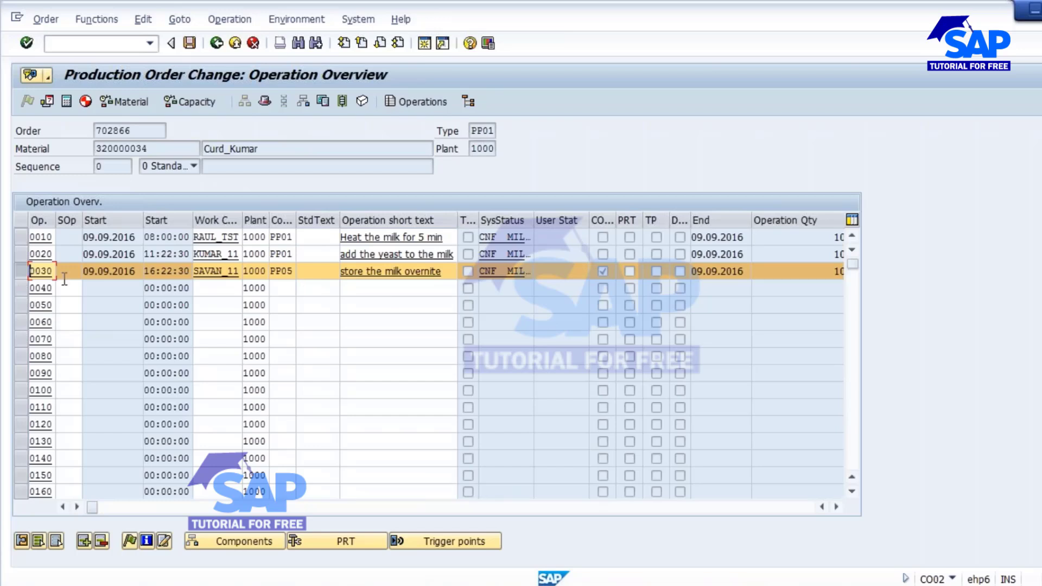
{"action": "left_click", "coordinate": [22, 273]}
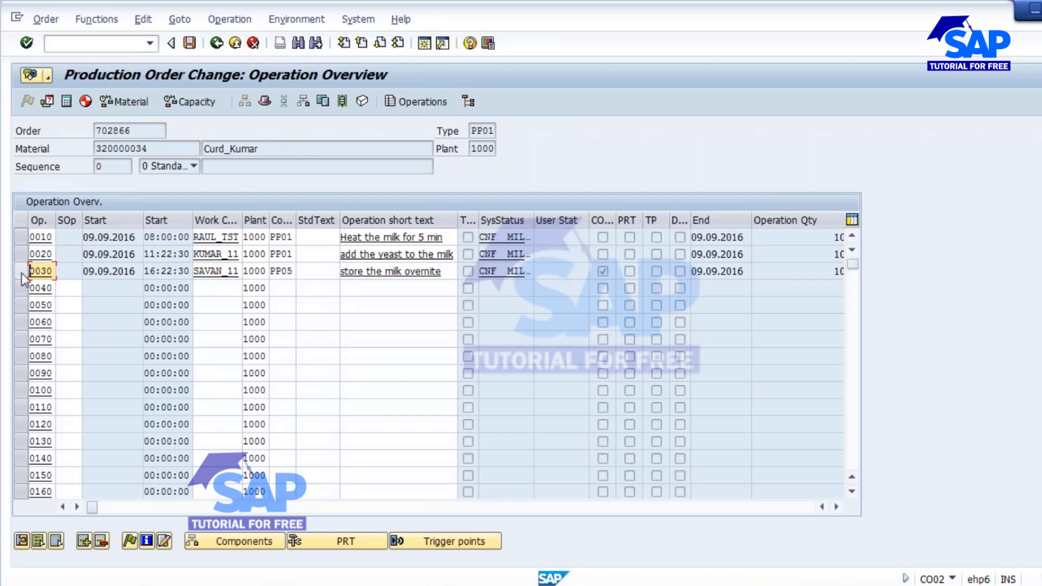
{"action": "left_click", "coordinate": [21, 272]}
{"action": "left_click", "coordinate": [22, 238]}
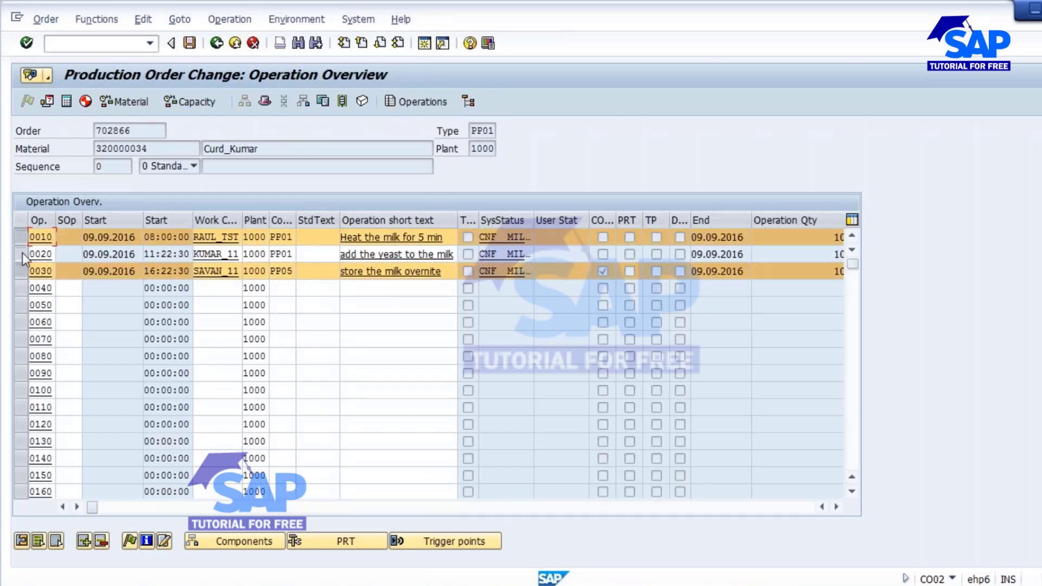
{"action": "left_click", "coordinate": [22, 254]}
{"action": "left_click", "coordinate": [21, 271]}
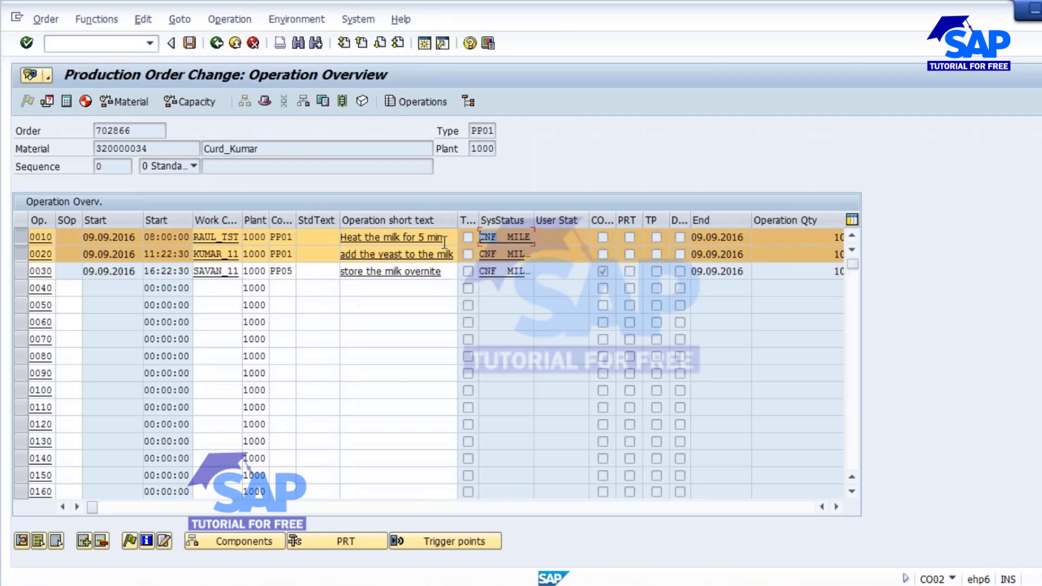
{"action": "key", "text": "Down"}
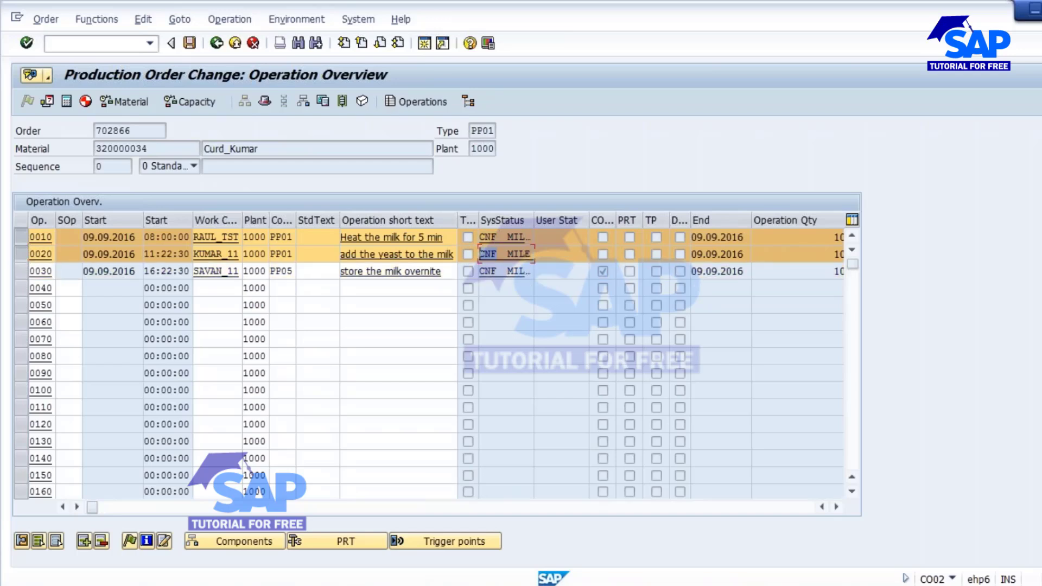
Highlight the three confirmation-type lines in the Notepad notes.
{"action": "left_click", "coordinate": [429, 512]}
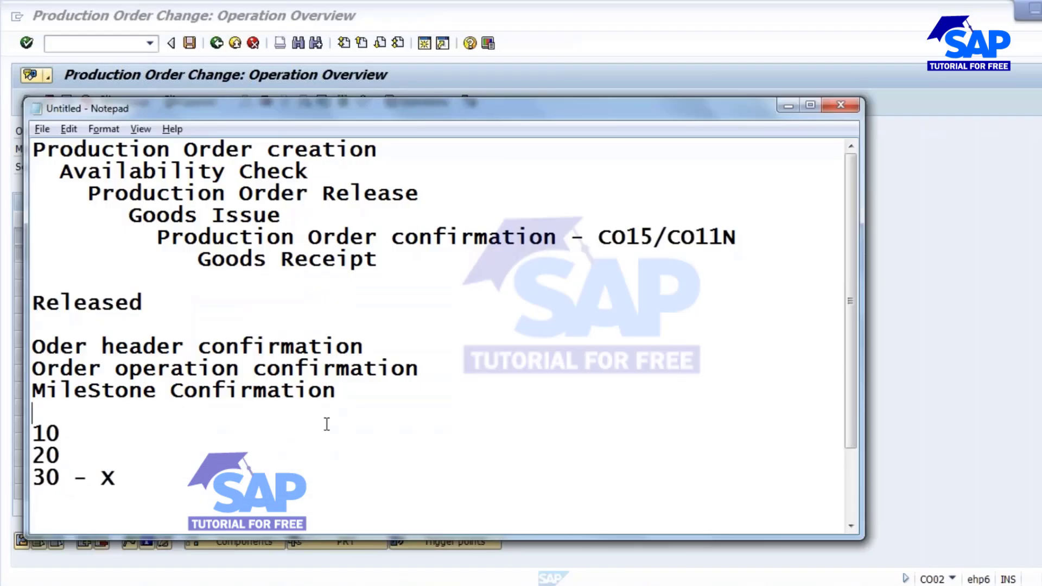
{"action": "left_click_drag", "start_coordinate": [335, 391], "coordinate": [32, 346]}
{"action": "left_click", "coordinate": [185, 369]}
Return to order 702866 in SAP and go back to its header.
{"action": "left_click", "coordinate": [543, 585]}
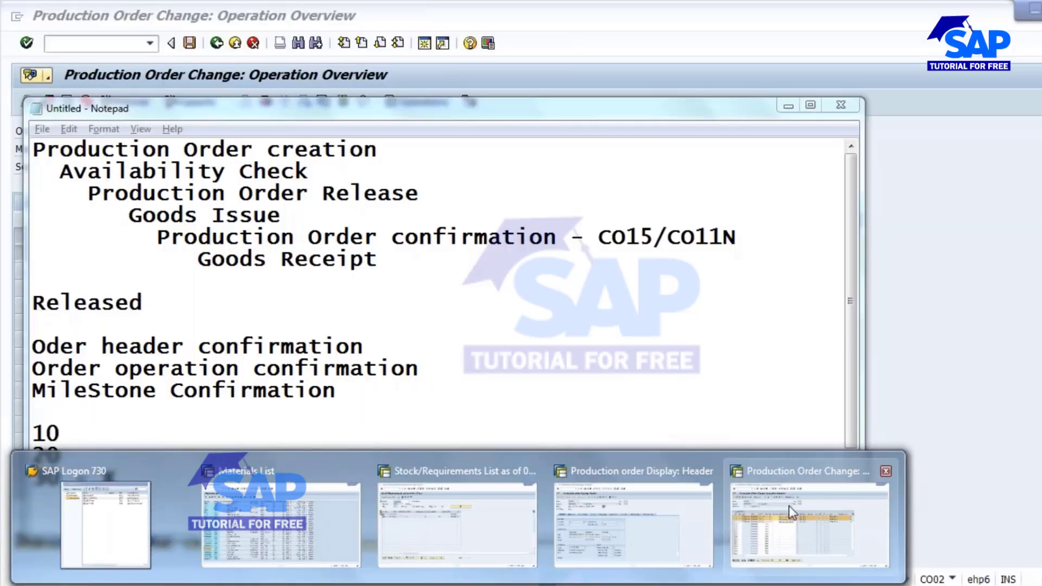
{"action": "left_click", "coordinate": [791, 515]}
{"action": "left_click", "coordinate": [216, 43]}
Back out to SAP Easy Access and start transaction CO01 to create a production order.
{"action": "left_click", "coordinate": [216, 43]}
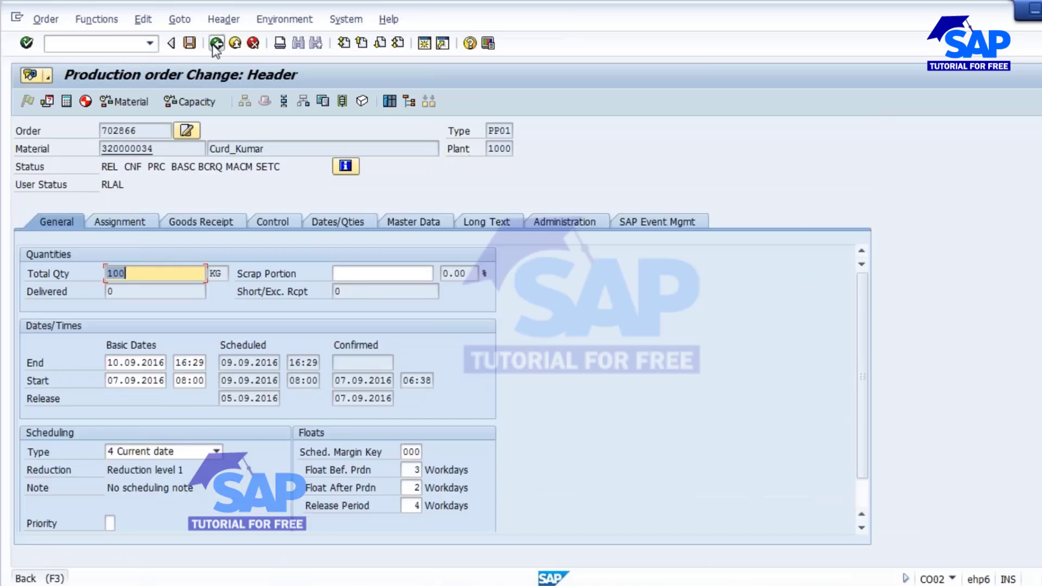
{"action": "left_click", "coordinate": [216, 44]}
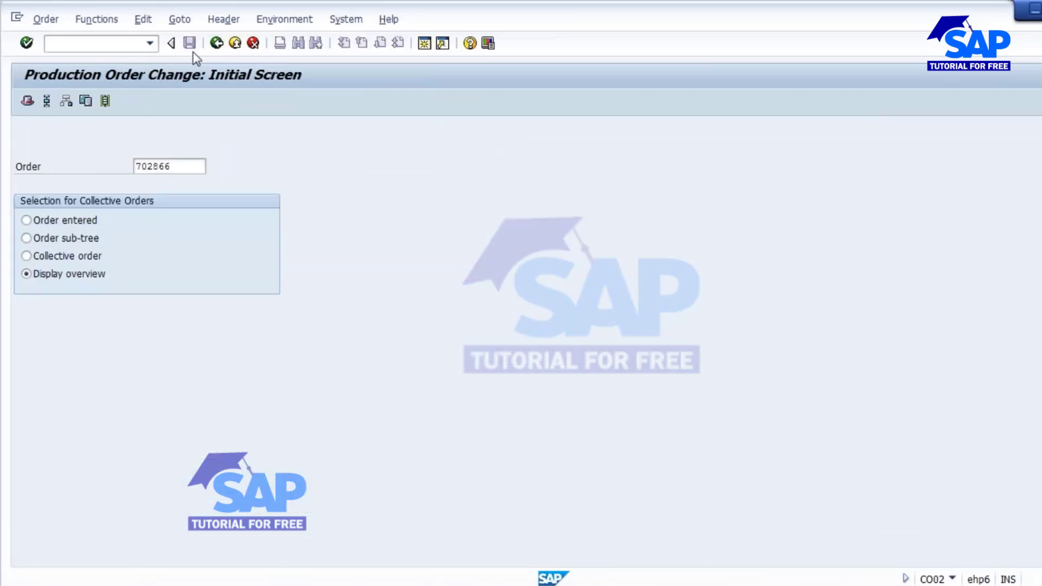
{"action": "type", "text": "O01"}
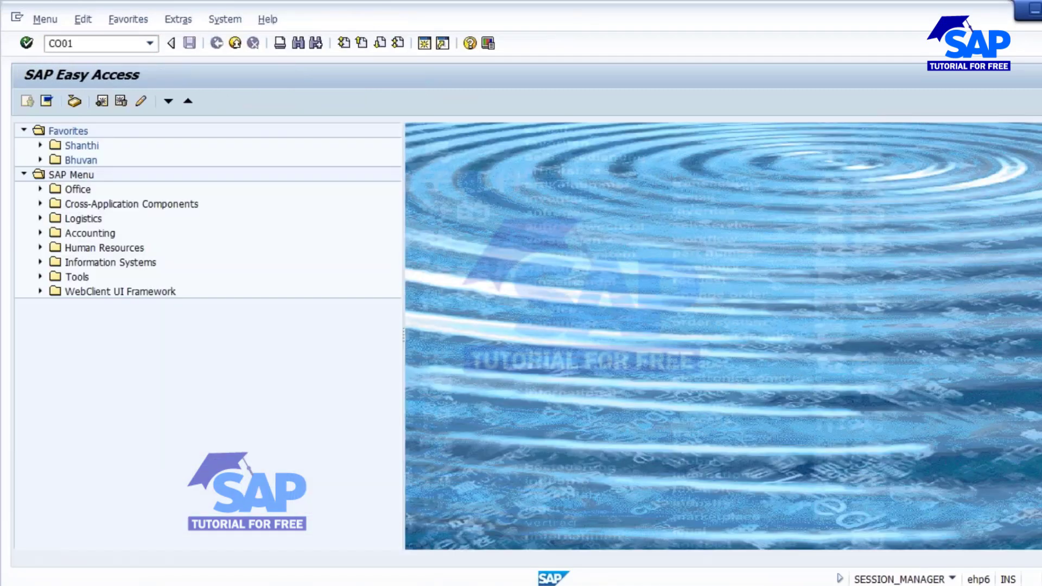
{"action": "key", "text": "Return"}
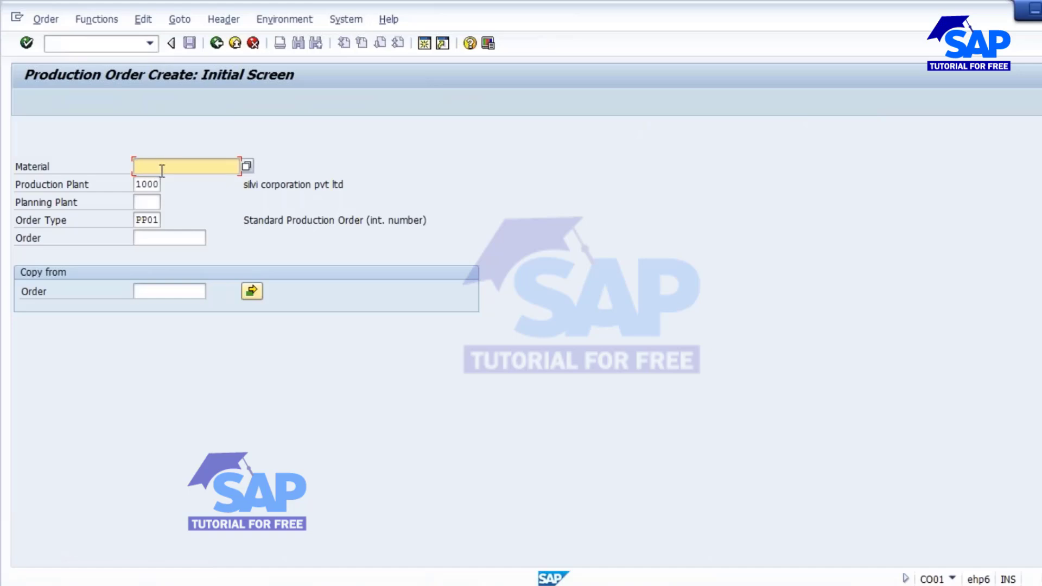
Back the other SAP window out to Easy Access, then return to the CO01 create window.
{"action": "left_click", "coordinate": [435, 585]}
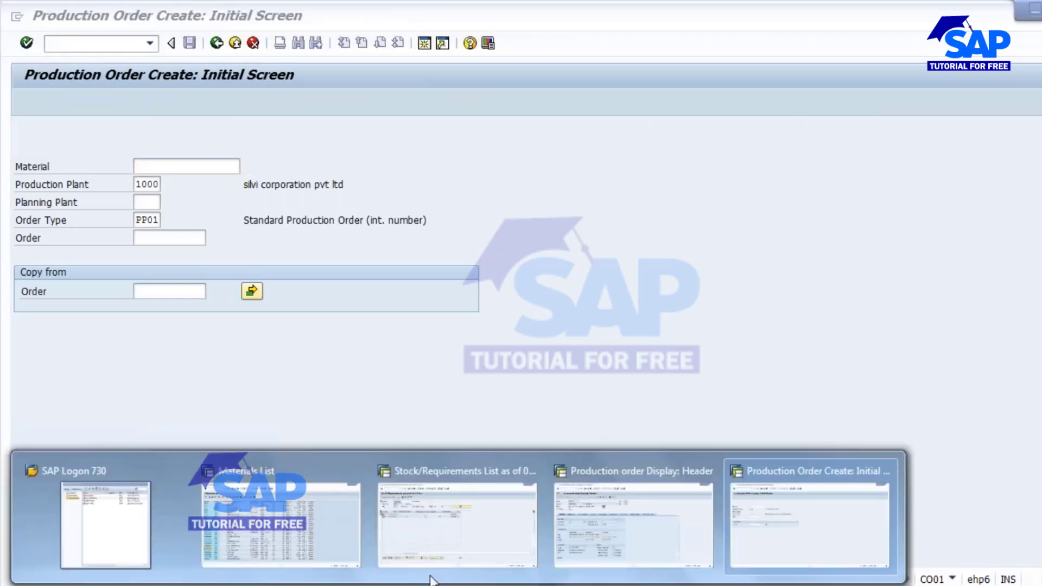
{"action": "left_click", "coordinate": [595, 516]}
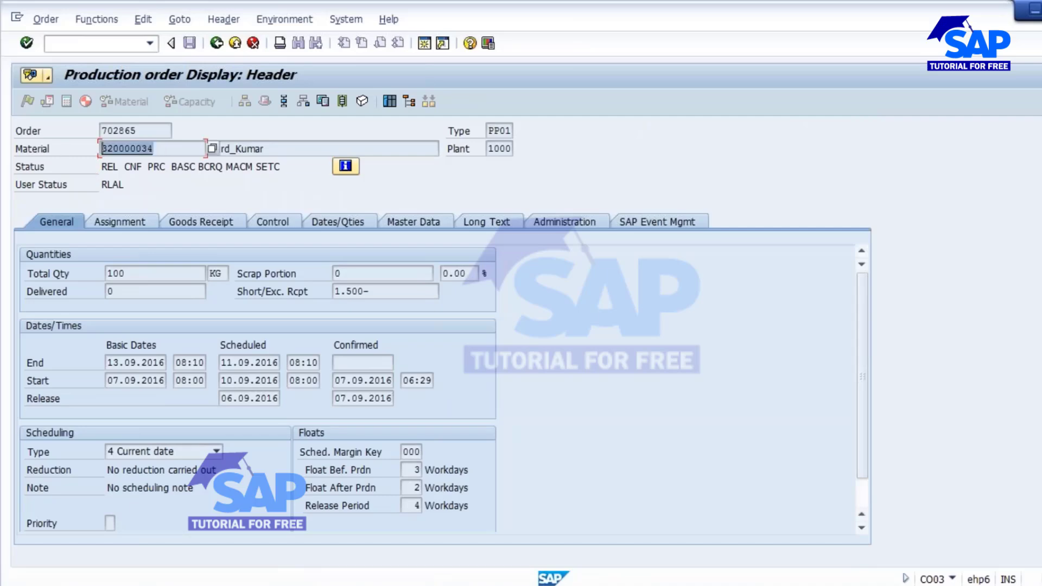
{"action": "left_click", "coordinate": [216, 43]}
{"action": "left_click", "coordinate": [217, 43]}
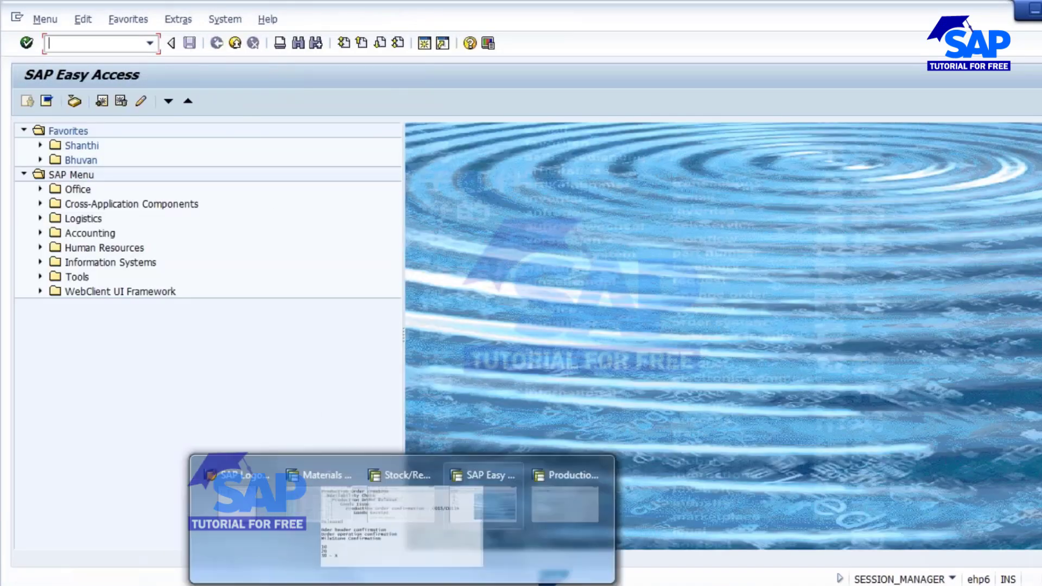
{"action": "left_click", "coordinate": [487, 579]}
{"action": "left_click", "coordinate": [778, 521]}
Enter material 320000034, total quantity 100 and scheduling type Current date.
{"action": "type", "text": "320000034"}
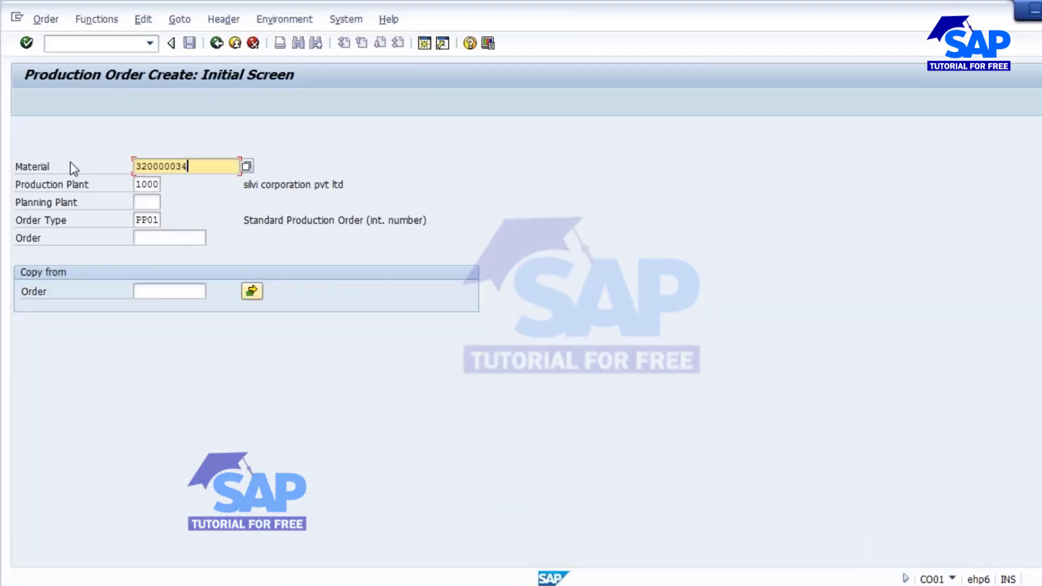
{"action": "key", "text": "Return"}
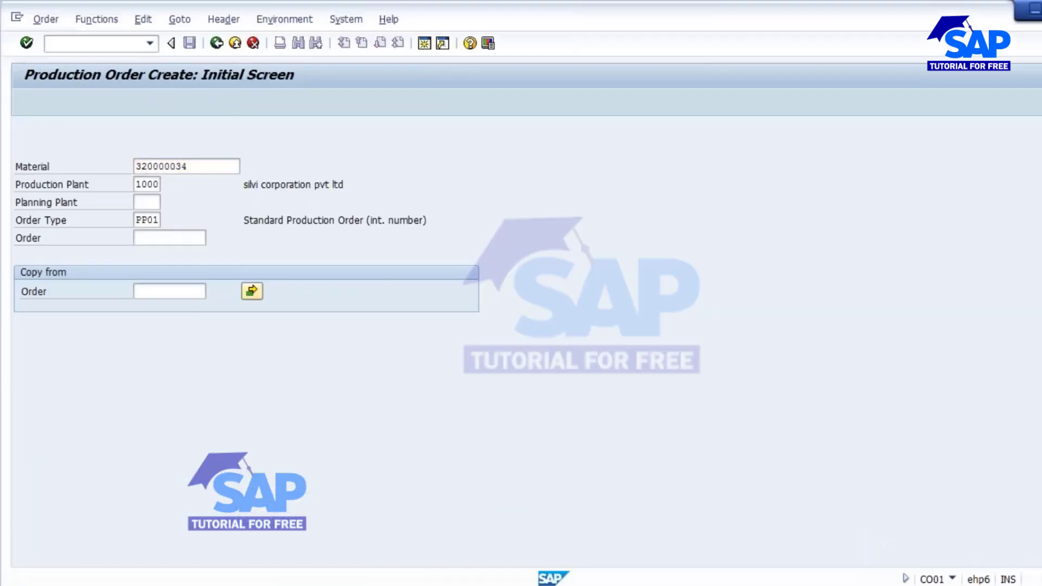
{"action": "type", "text": "100"}
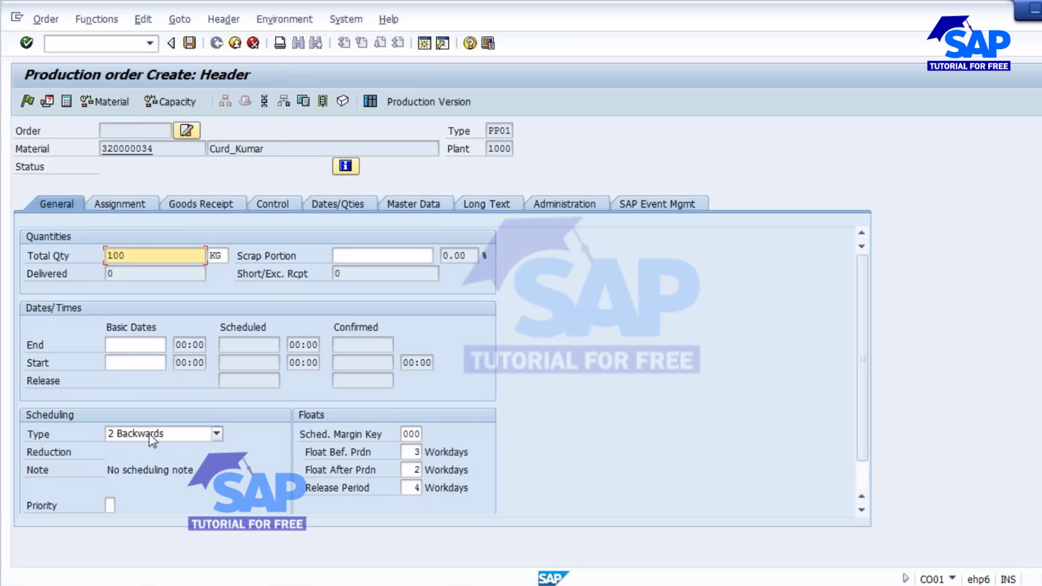
{"action": "left_click", "coordinate": [217, 434]}
{"action": "left_click", "coordinate": [144, 488]}
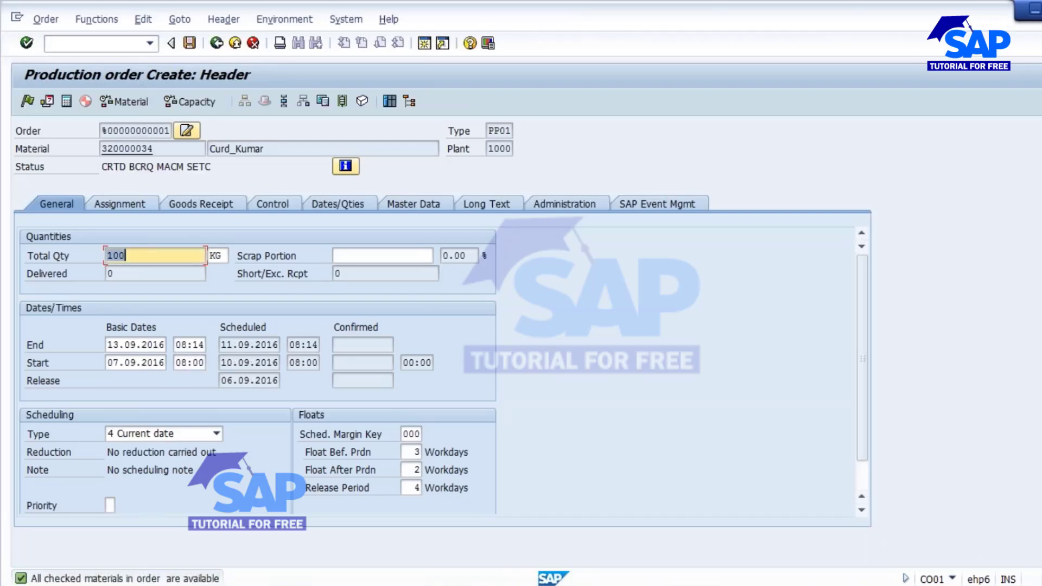
Create a batch on the Goods Receipt tab and release the order.
{"action": "left_click", "coordinate": [228, 211]}
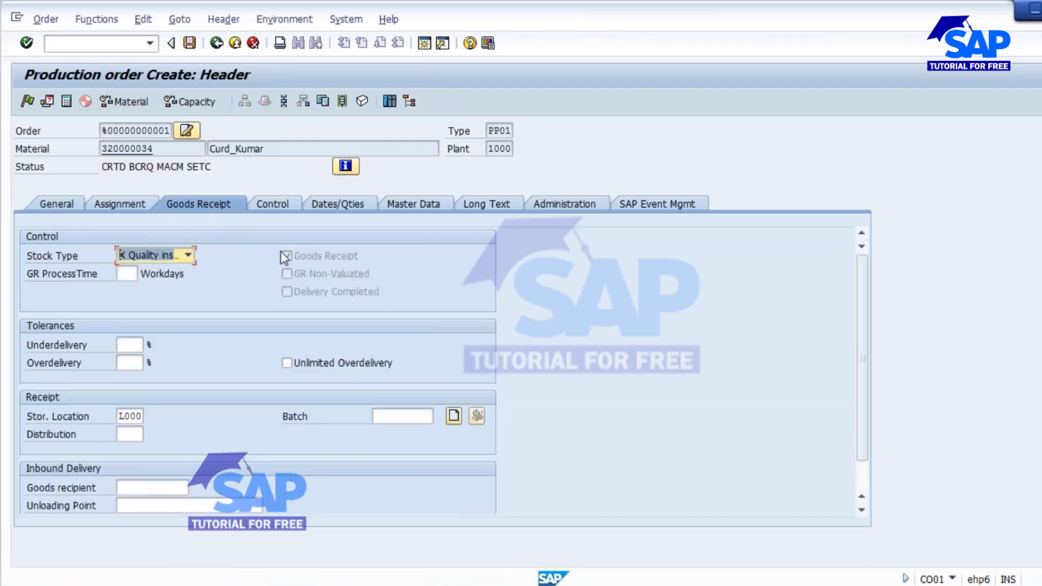
{"action": "left_click", "coordinate": [454, 416]}
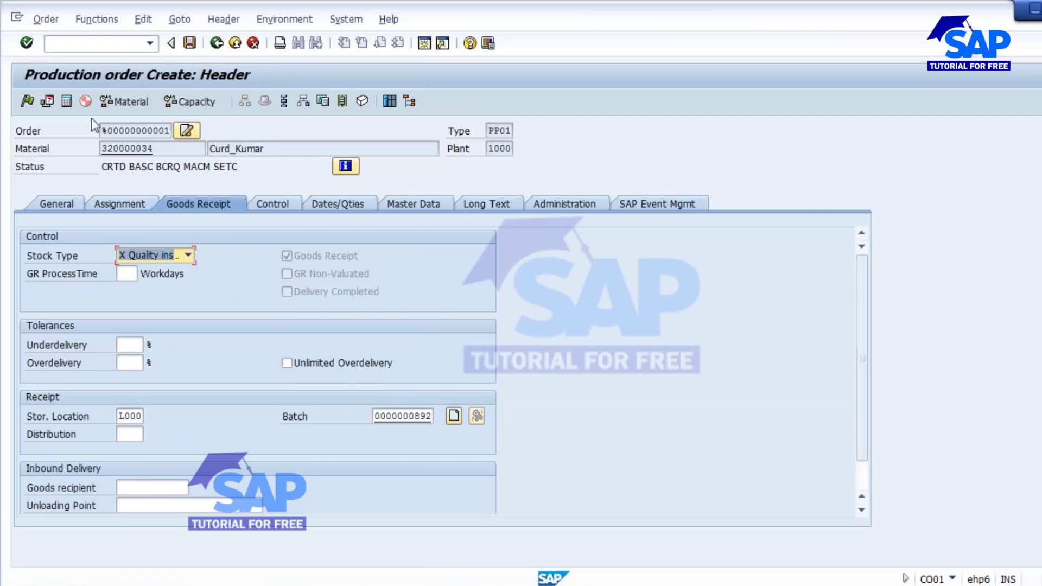
{"action": "left_click", "coordinate": [26, 100]}
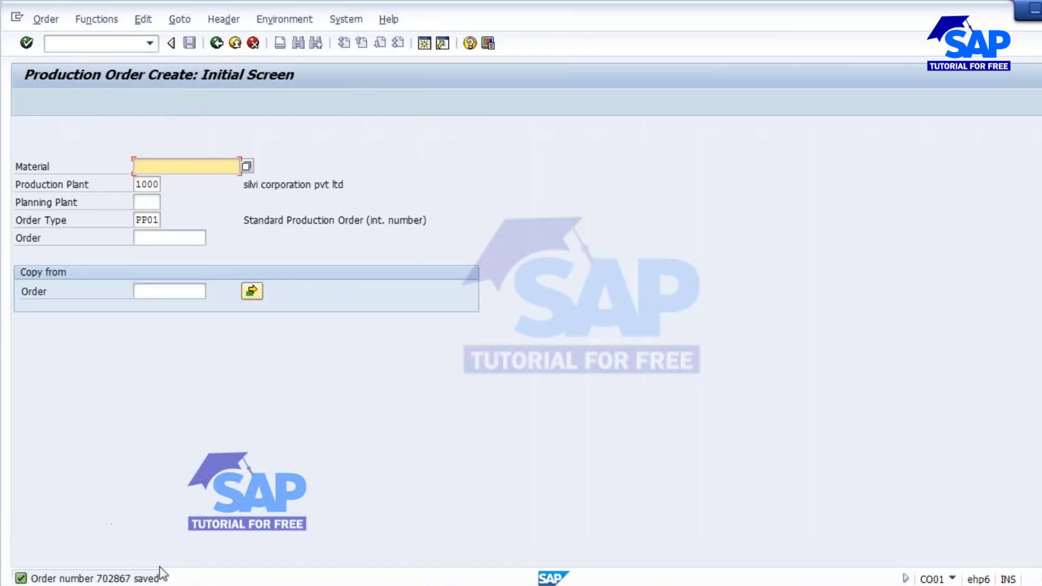
Open order 702867's operation 0010 details and select its confirmation number 128215.
{"action": "left_click", "coordinate": [60, 18]}
{"action": "left_click", "coordinate": [77, 111]}
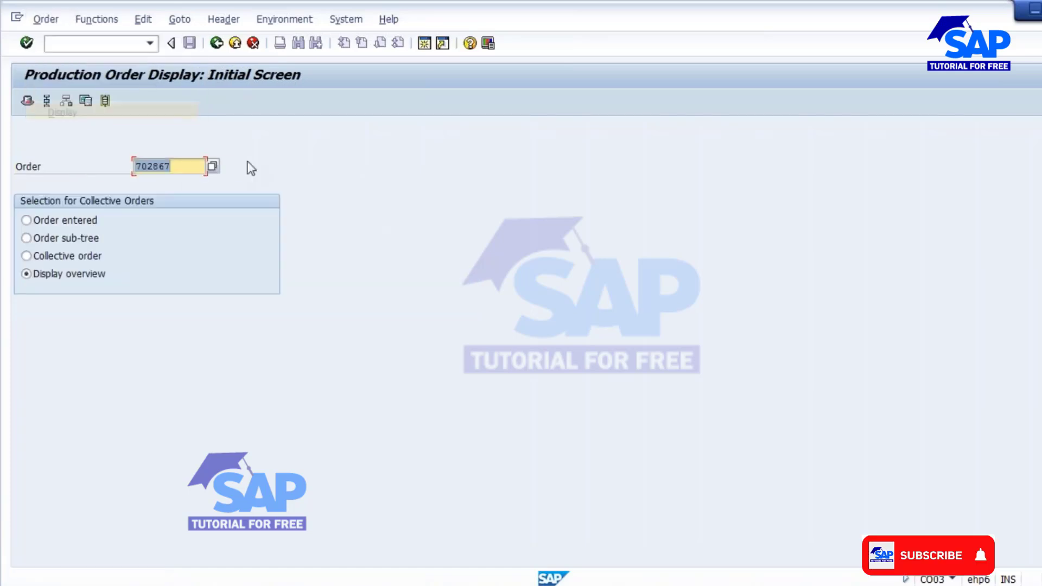
{"action": "key", "text": "Return"}
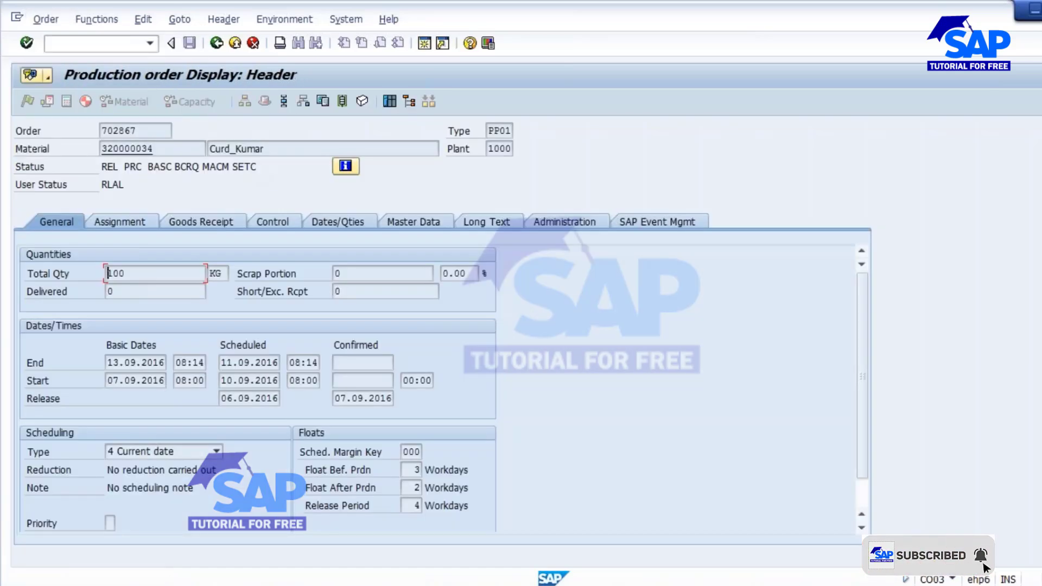
{"action": "left_click", "coordinate": [285, 106]}
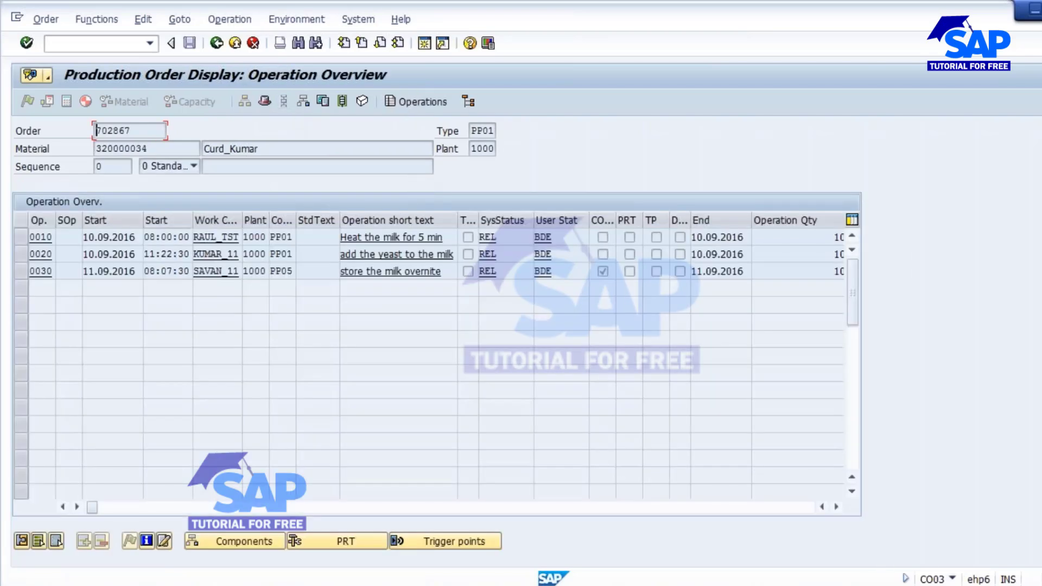
{"action": "left_click", "coordinate": [20, 236]}
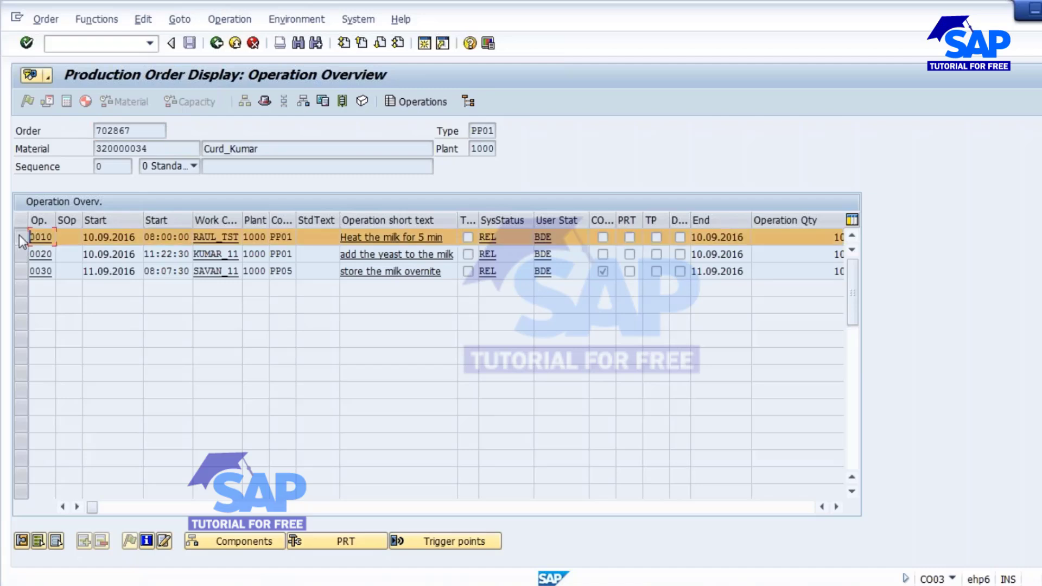
{"action": "left_click", "coordinate": [22, 543]}
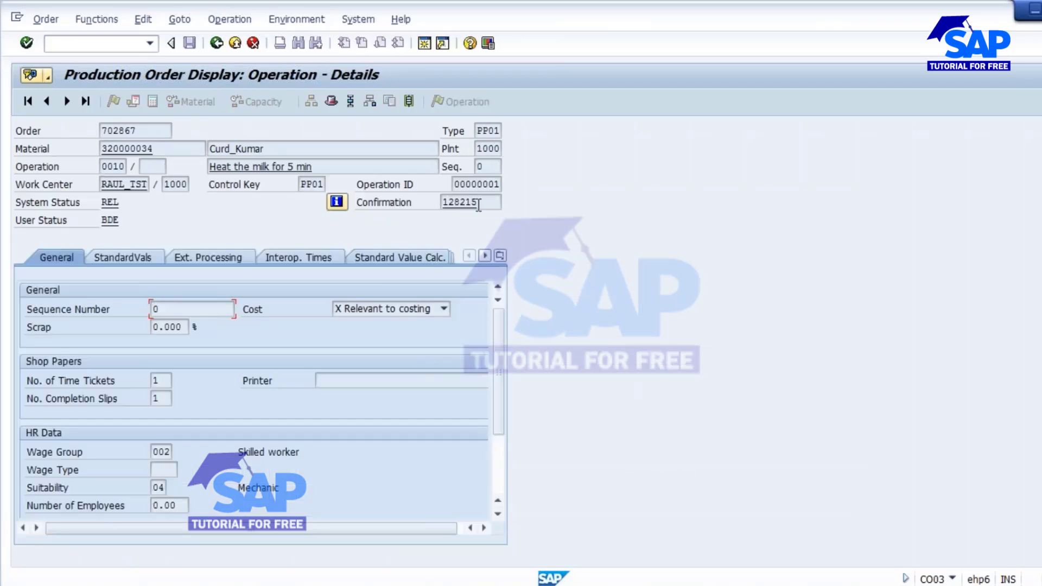
{"action": "left_click_drag", "start_coordinate": [479, 204], "coordinate": [424, 201]}
Paste 128215 after '10 - ' in the notes, then return to the operation overview.
{"action": "left_click", "coordinate": [349, 560]}
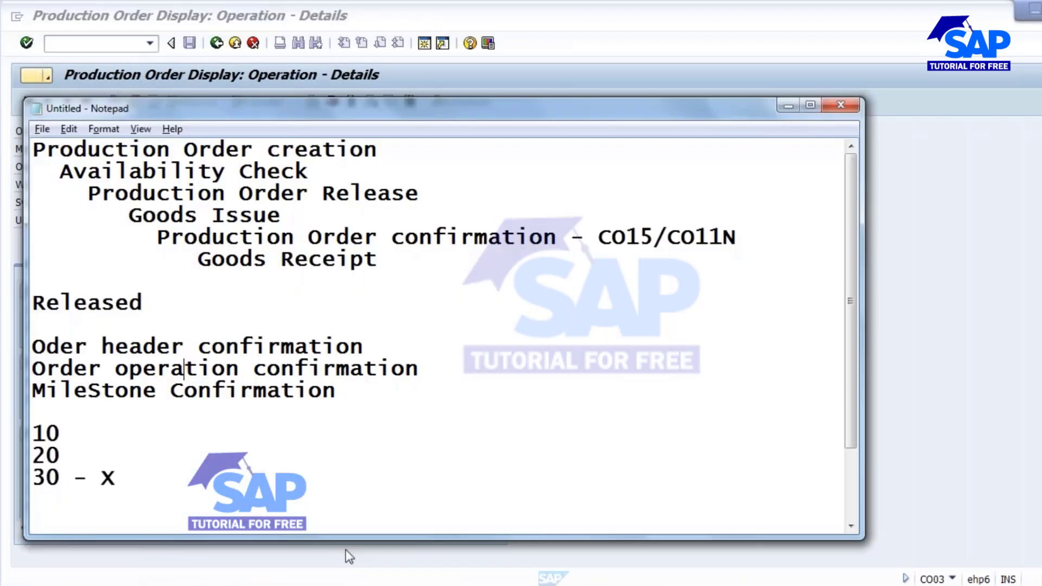
{"action": "left_click", "coordinate": [134, 436]}
{"action": "type", "text": "-"}
{"action": "type", "text": "320000034"}
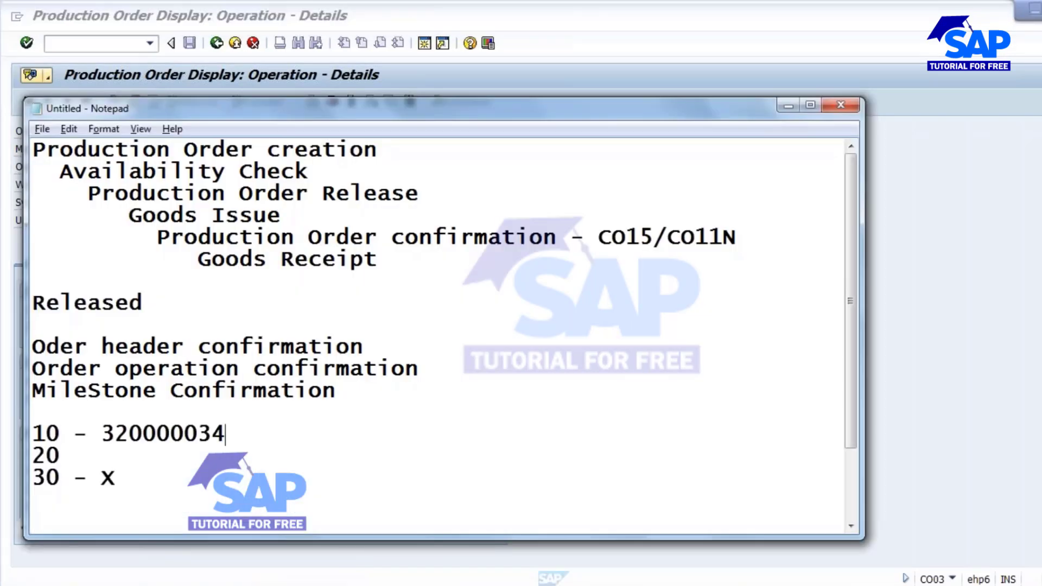
{"action": "key", "text": "BackSpace"}
{"action": "key", "text": "BackSpace"}
{"action": "key", "text": "BackSpace"}
{"action": "key", "text": "BackSpace"}
{"action": "key", "text": "BackSpace"}
{"action": "key", "text": "BackSpace"}
{"action": "key", "text": "BackSpace"}
{"action": "key", "text": "BackSpace"}
{"action": "key", "text": "BackSpace"}
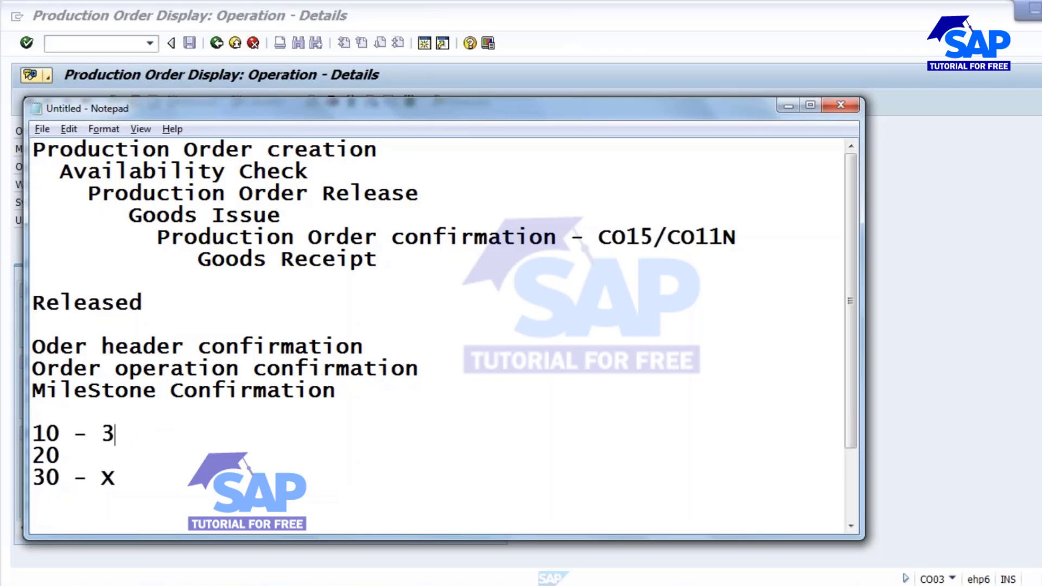
{"action": "key", "text": "alt+Tab"}
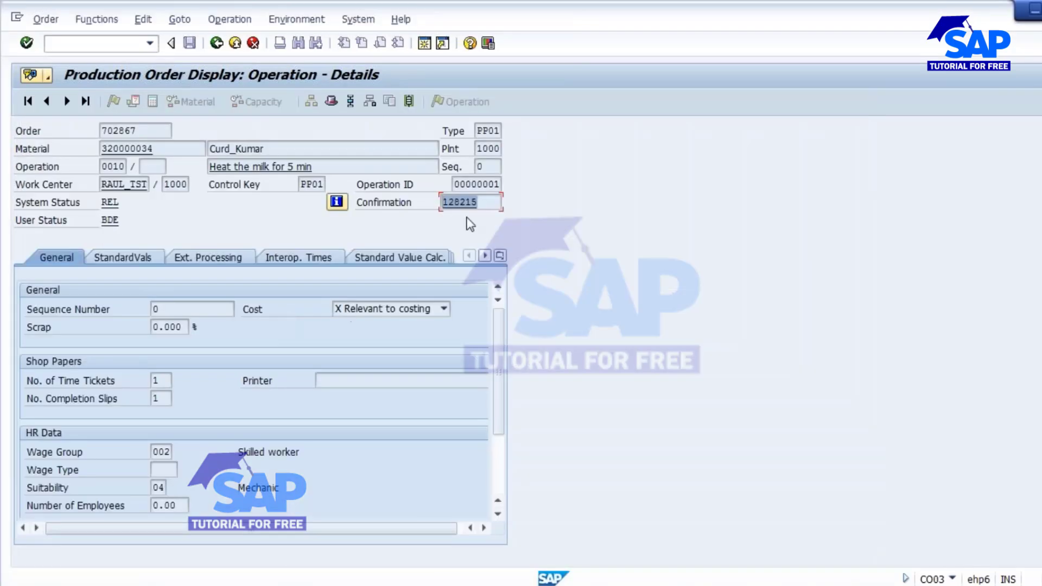
{"action": "key", "text": "ctrl+c"}
{"action": "key", "text": "alt+Tab"}
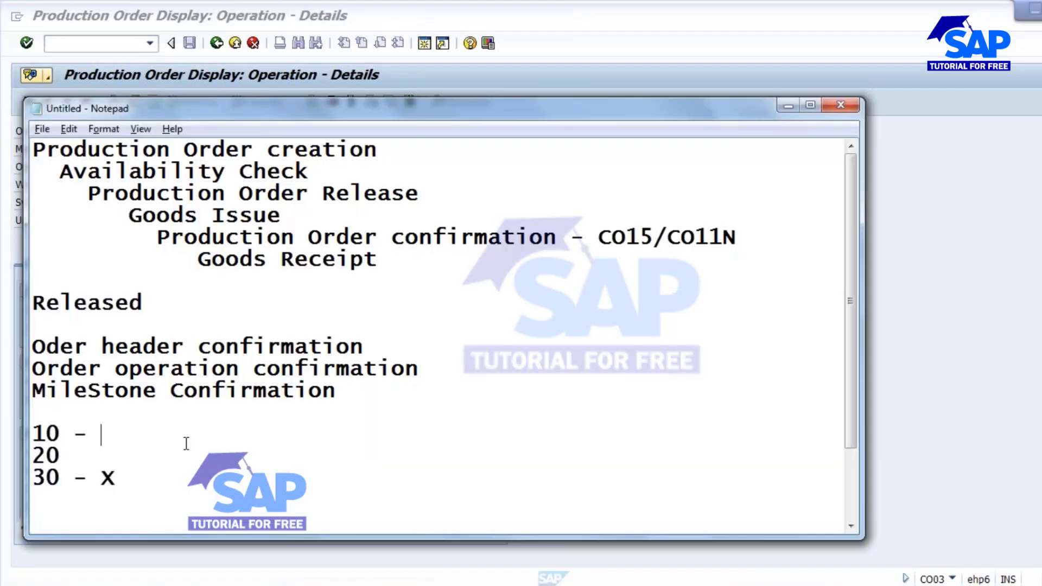
{"action": "key", "text": "ctrl+v"}
{"action": "key", "text": "alt+Tab"}
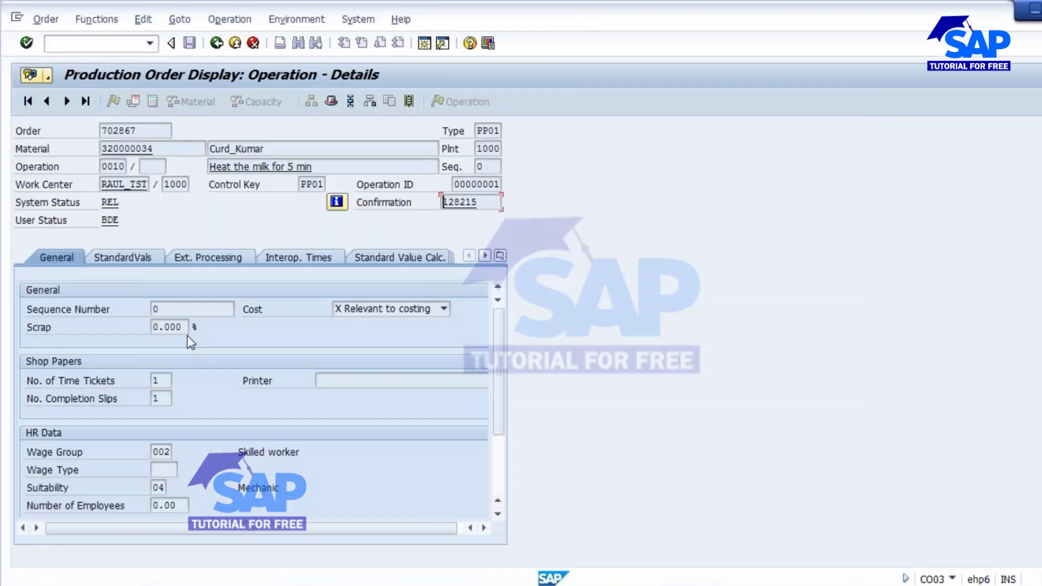
{"action": "left_click", "coordinate": [216, 44]}
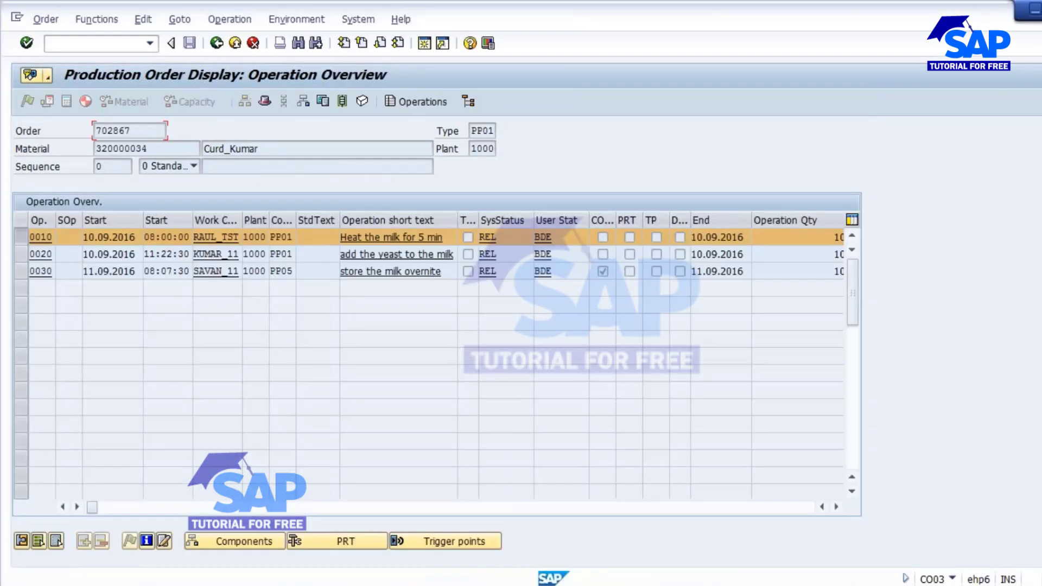
Add operation 0020's confirmation number 128216 to line 20 and delete line 30's X placeholder.
{"action": "left_click", "coordinate": [21, 254]}
{"action": "left_click", "coordinate": [22, 542]}
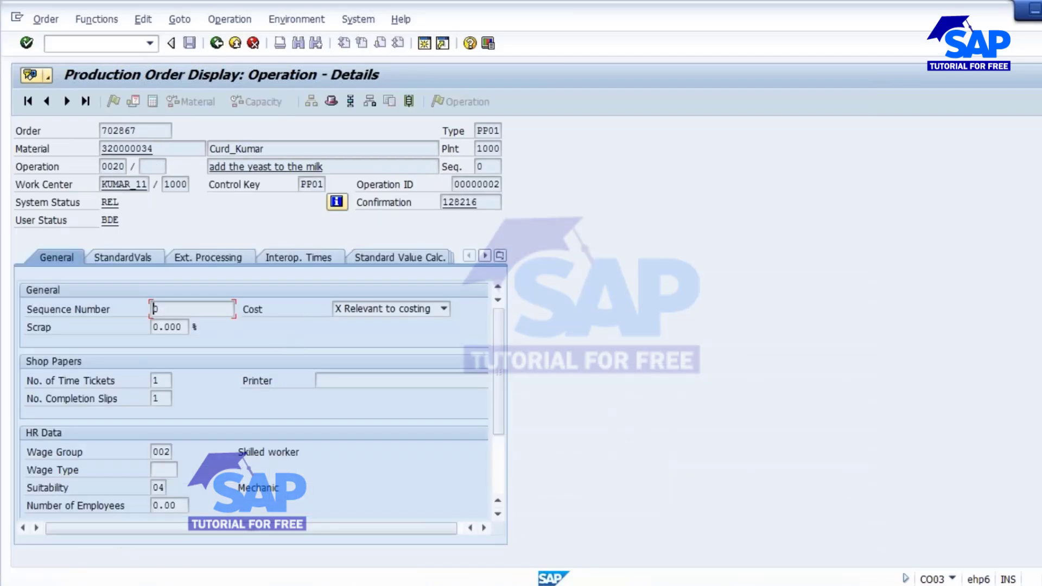
{"action": "left_click_drag", "start_coordinate": [481, 203], "coordinate": [326, 288]}
{"action": "key", "text": "alt+Tab"}
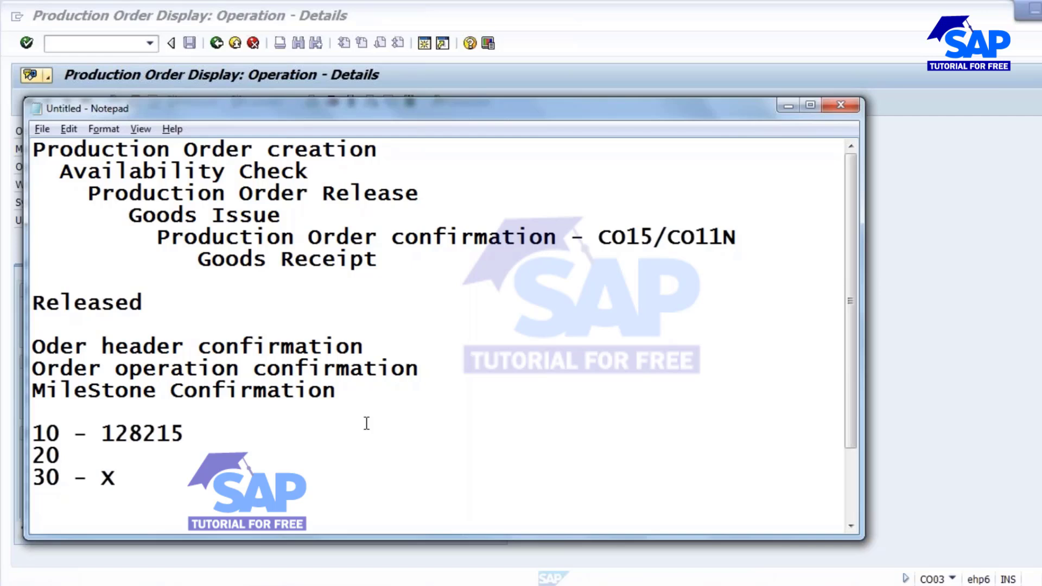
{"action": "key", "text": "Down"}
{"action": "type", "text": "-"}
{"action": "key", "text": "ctrl+v"}
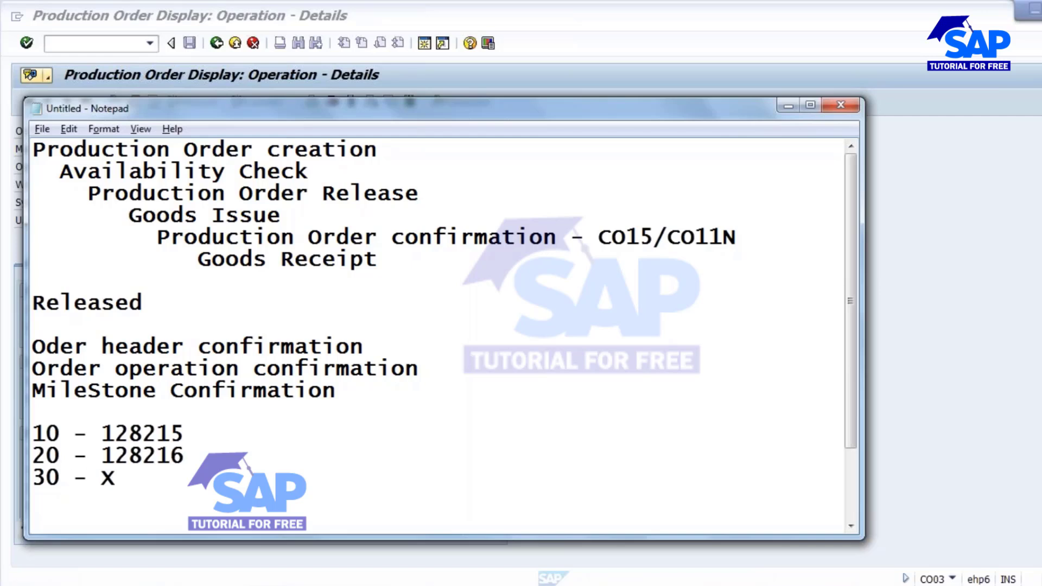
{"action": "key", "text": "Down"}
{"action": "key", "text": "Left"}
{"action": "key", "text": "Delete"}
{"action": "key", "text": "alt+Tab"}
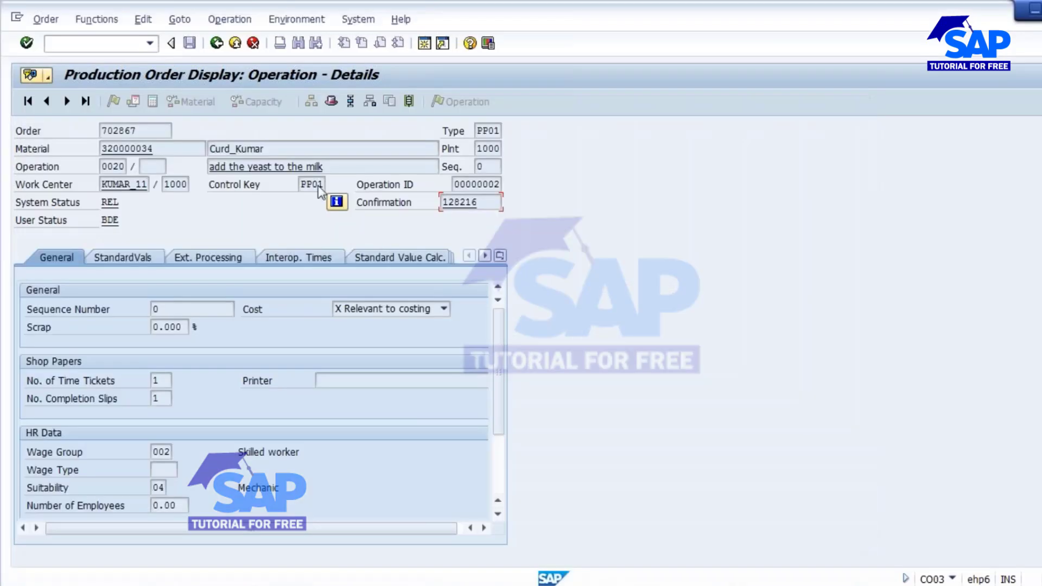
{"action": "left_click", "coordinate": [217, 43]}
Add operation 0030's confirmation number 128217 to line 30, then select order number 702867 in SAP.
{"action": "left_click", "coordinate": [18, 270]}
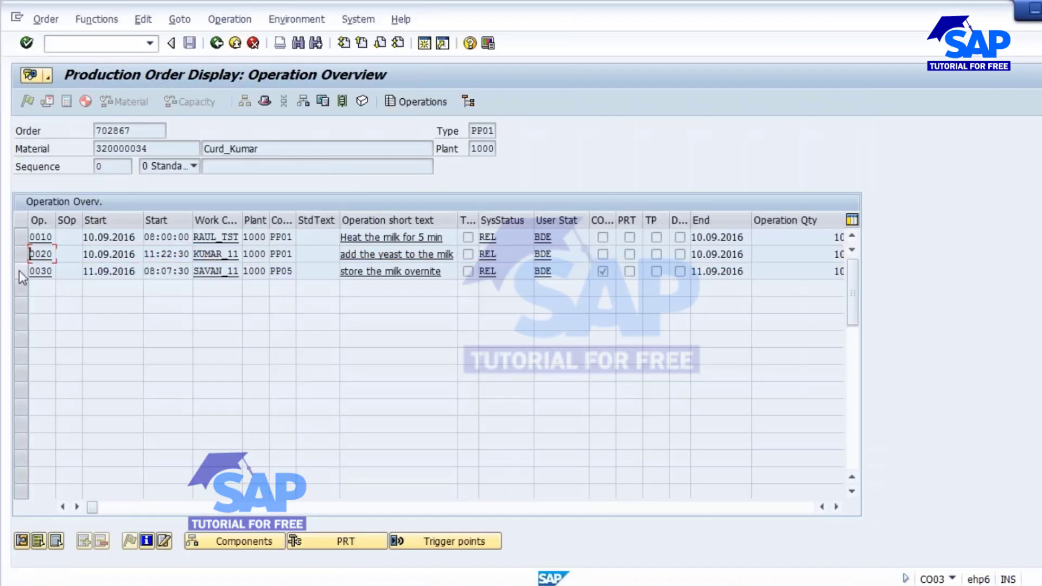
{"action": "left_click", "coordinate": [22, 541]}
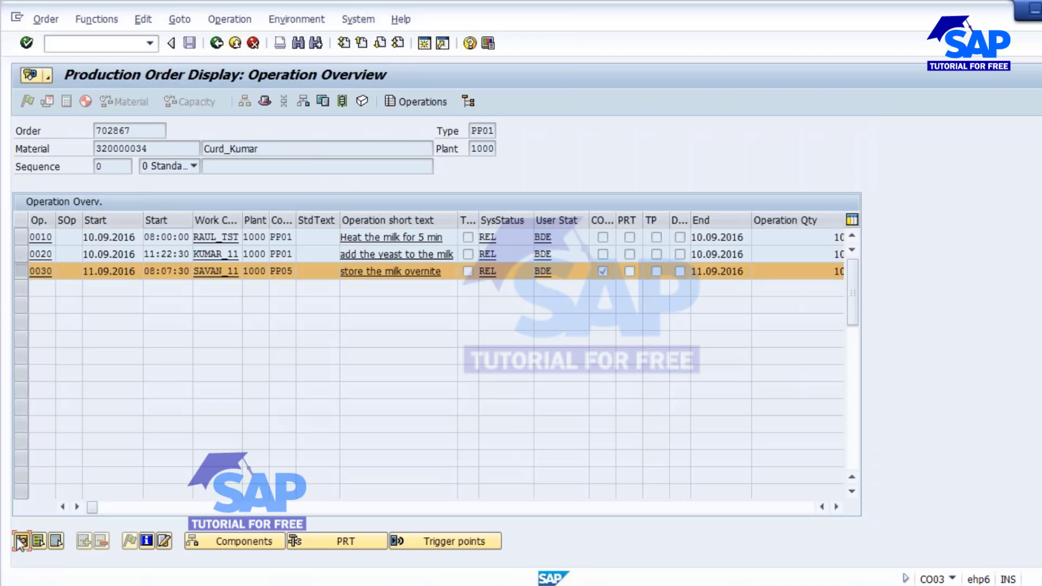
{"action": "left_click_drag", "start_coordinate": [477, 202], "coordinate": [367, 204]}
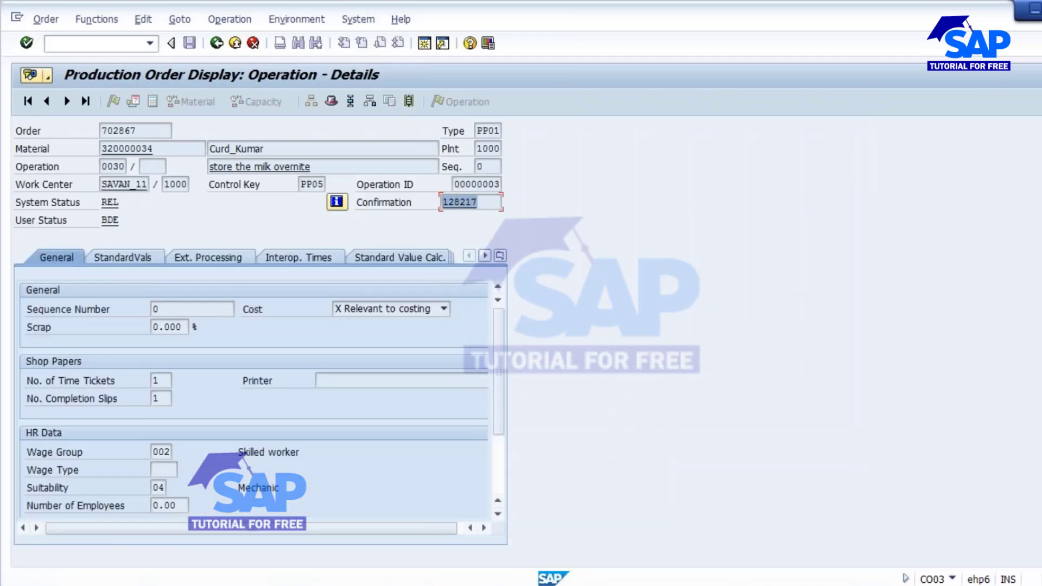
{"action": "left_click", "coordinate": [390, 317]}
{"action": "left_click_drag", "start_coordinate": [479, 202], "coordinate": [379, 198]}
{"action": "left_click", "coordinate": [382, 372]}
{"action": "key", "text": "alt+Tab"}
{"action": "key", "text": "ctrl+v"}
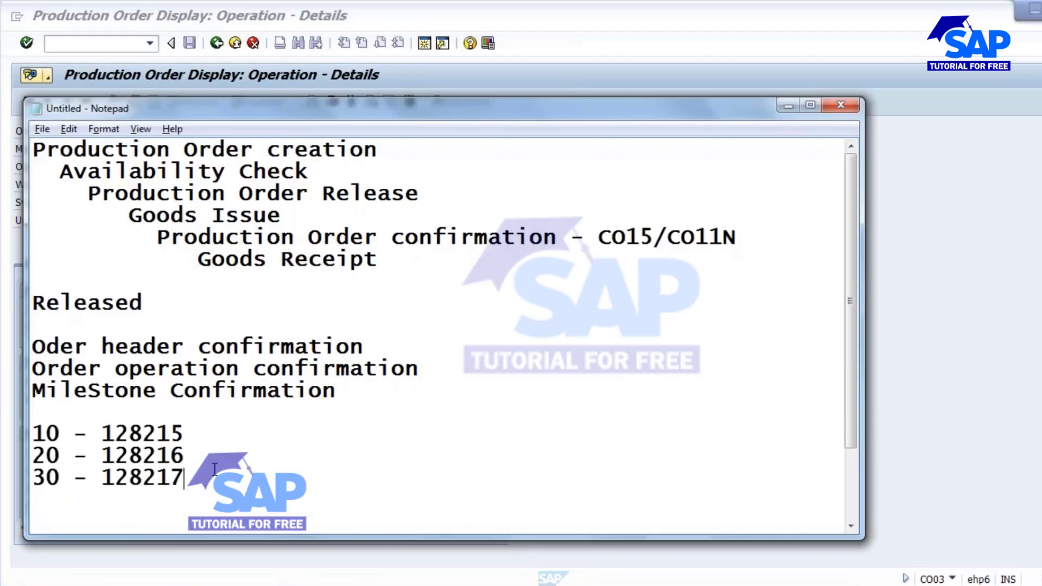
{"action": "mouse_move", "coordinate": [436, 581]}
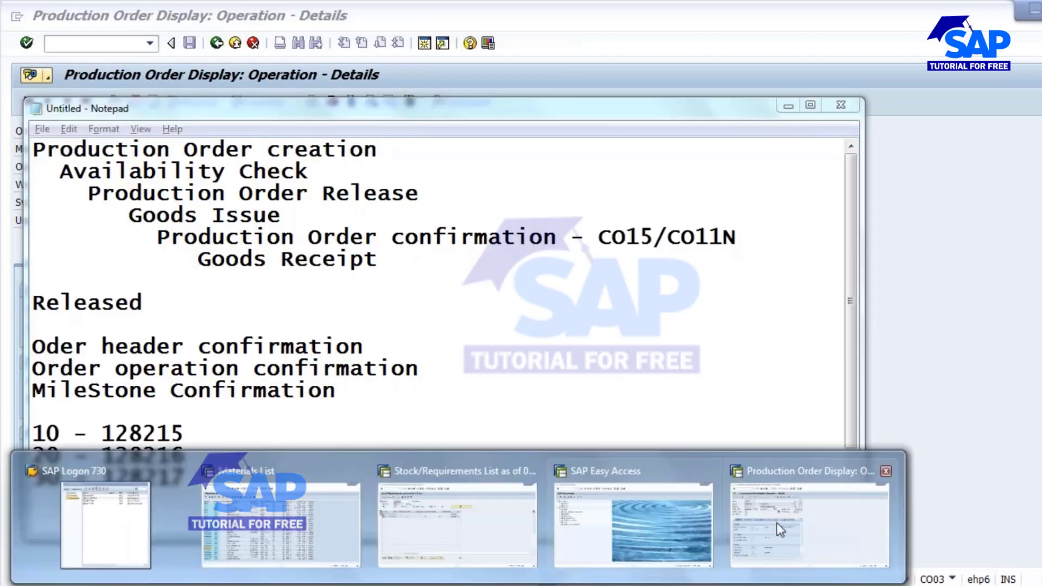
{"action": "left_click", "coordinate": [803, 519]}
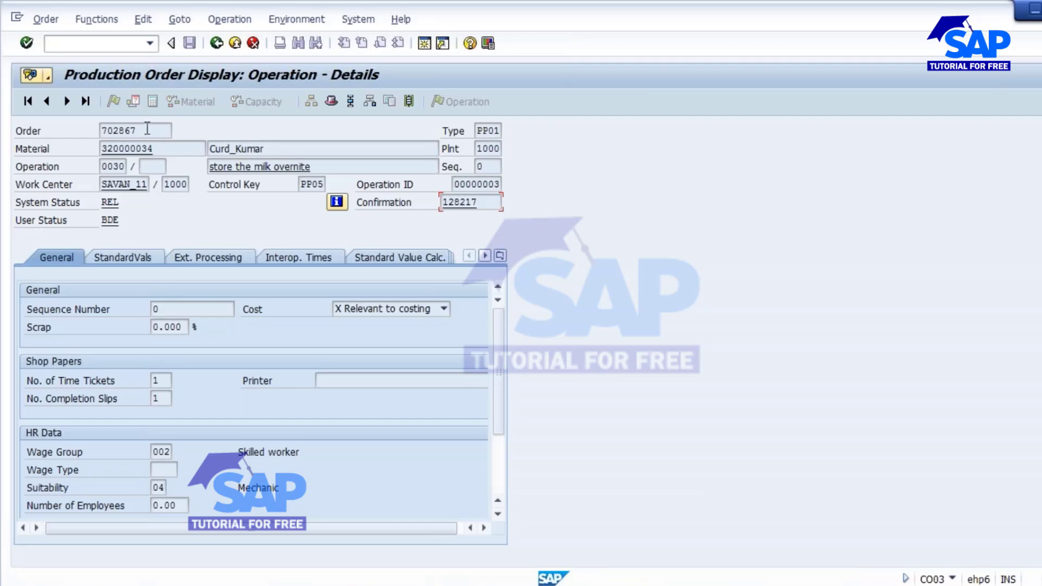
{"action": "left_click_drag", "start_coordinate": [147, 129], "coordinate": [87, 127]}
Start the CO11N confirmation transaction from SAP Easy Access.
{"action": "key", "text": "ctrl+c"}
{"action": "mouse_move", "coordinate": [436, 581]}
{"action": "left_click", "coordinate": [612, 508]}
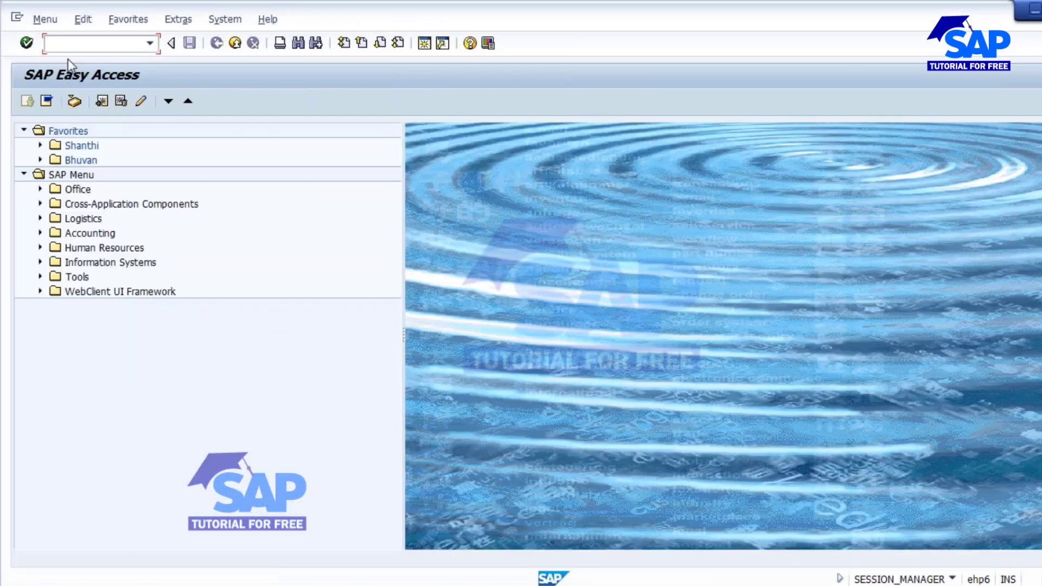
{"action": "type", "text": "CO11N"}
{"action": "key", "text": "Return"}
{"action": "left_click", "coordinate": [127, 150]}
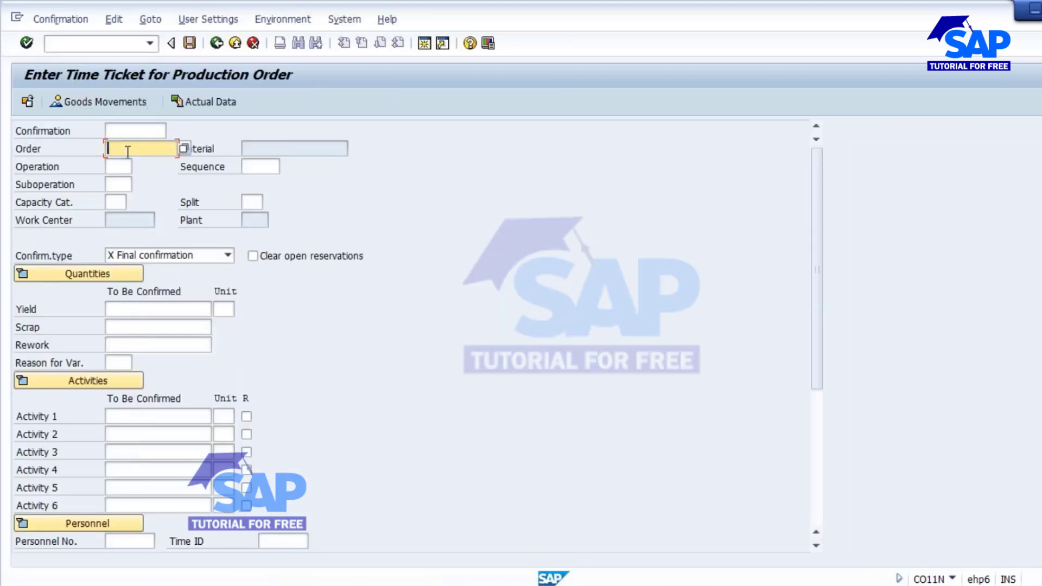
{"action": "left_click", "coordinate": [122, 167]}
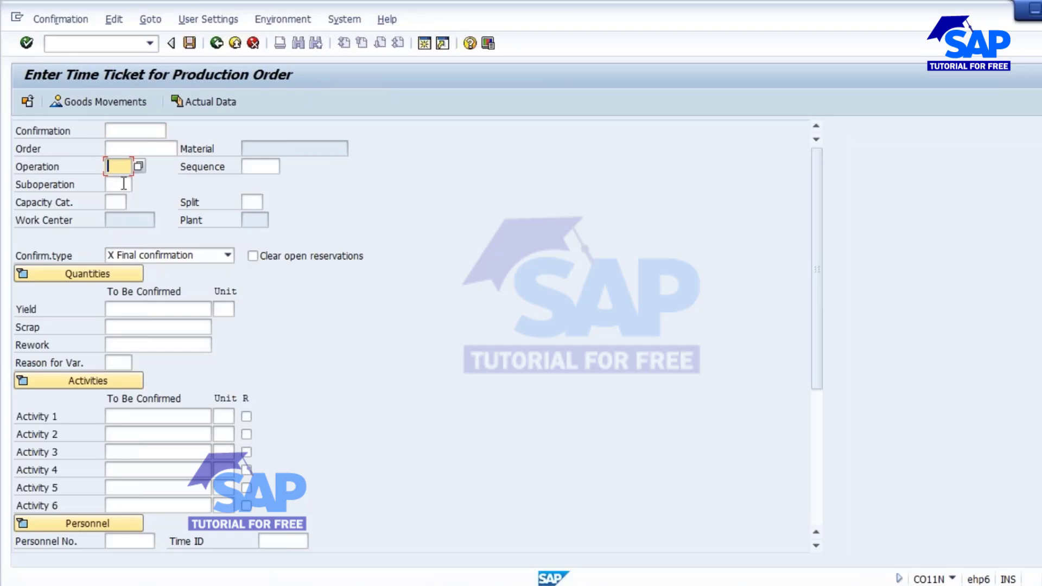
{"action": "left_click", "coordinate": [126, 130]}
Enter confirmation number 128217 from the notes to load order 702867, operation 0030.
{"action": "left_click", "coordinate": [347, 563]}
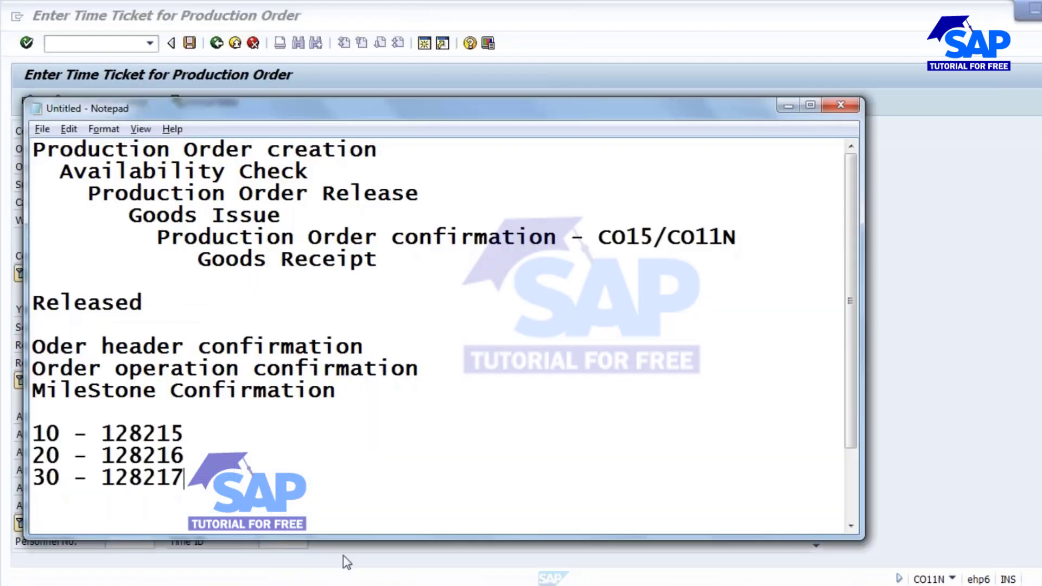
{"action": "left_click_drag", "start_coordinate": [101, 477], "coordinate": [193, 481]}
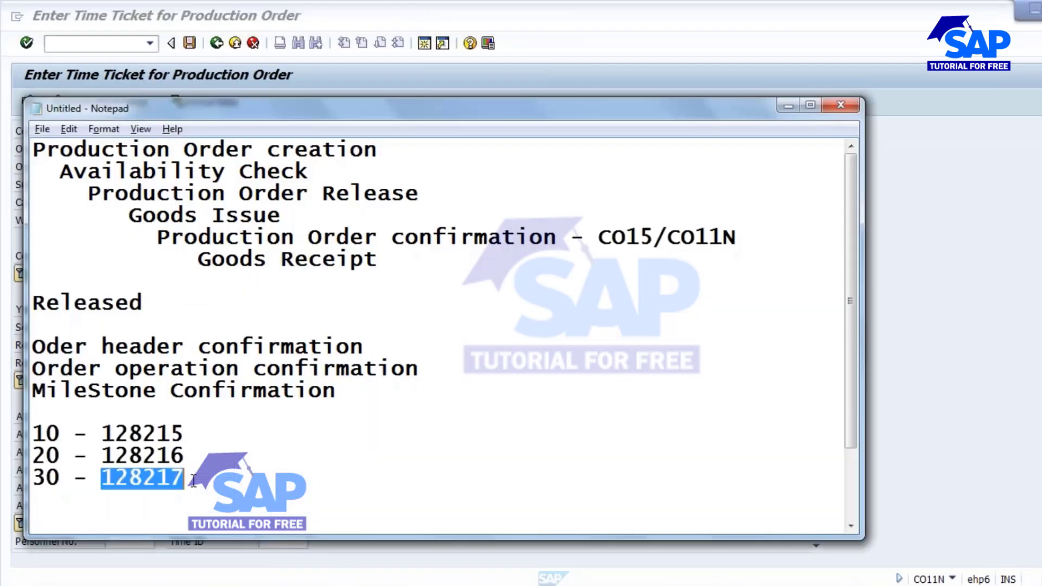
{"action": "key", "text": "alt+Tab"}
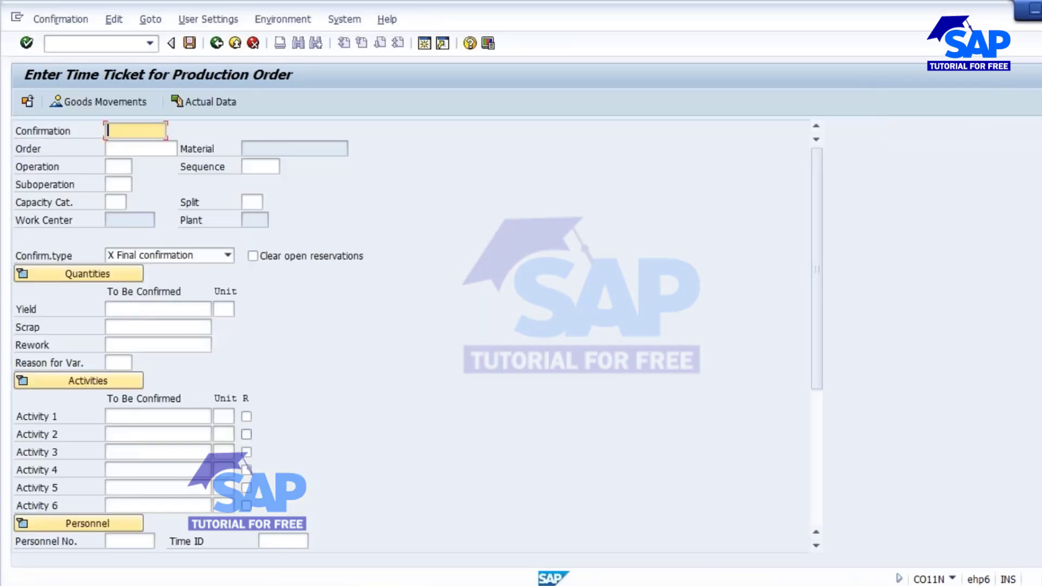
{"action": "key", "text": "ctrl+v"}
{"action": "key", "text": "Return"}
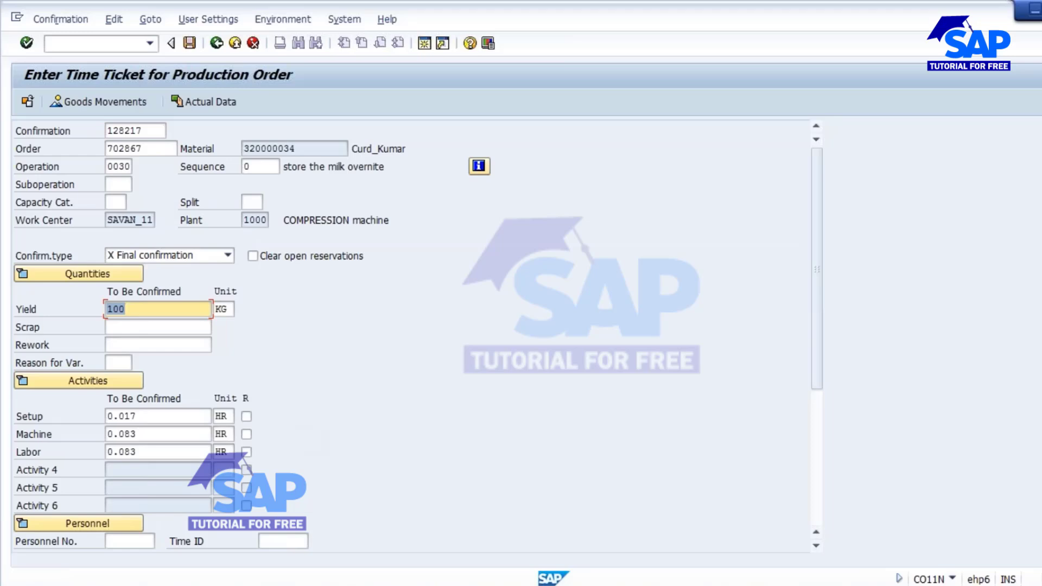
{"action": "left_click_drag", "start_coordinate": [151, 130], "coordinate": [65, 151]}
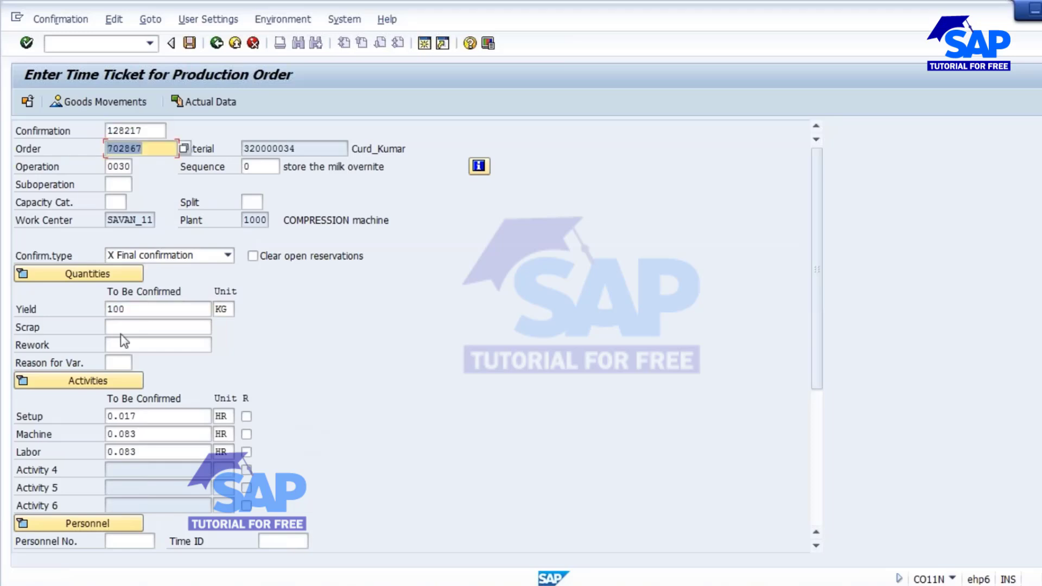
{"action": "left_click_drag", "start_coordinate": [145, 131], "coordinate": [77, 130]}
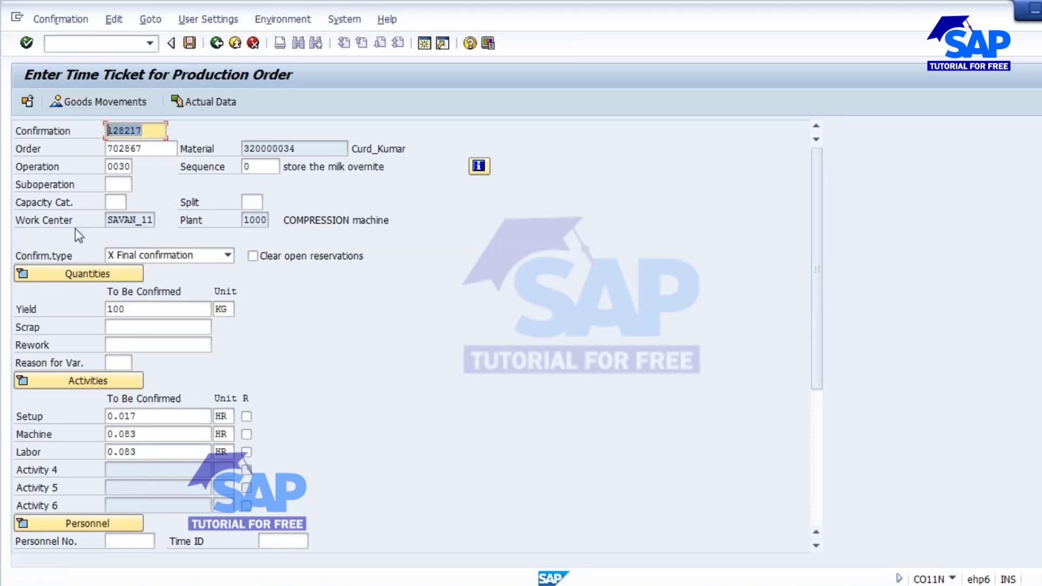
{"action": "left_click", "coordinate": [126, 166]}
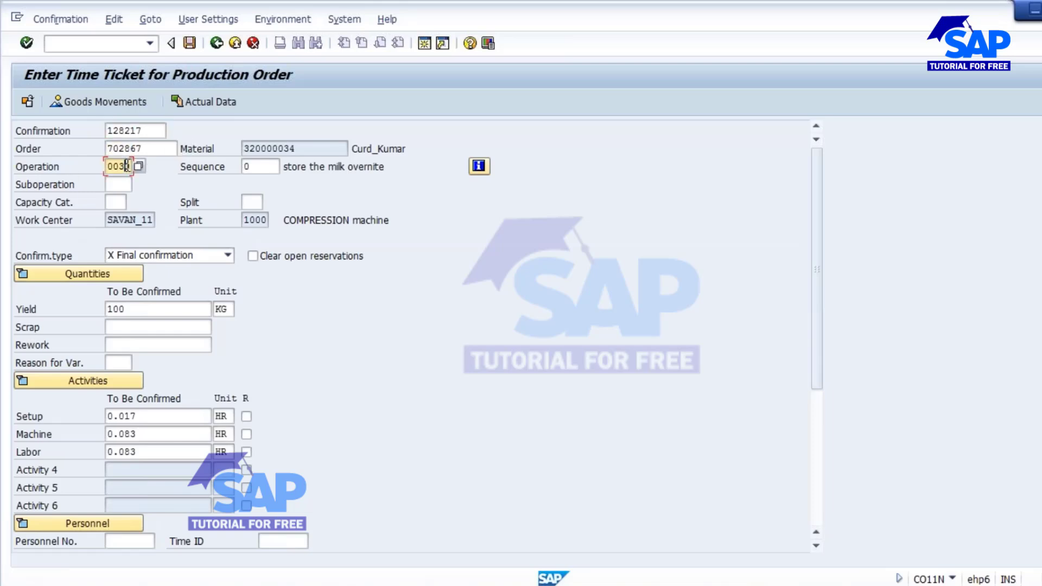
{"action": "left_click_drag", "start_coordinate": [160, 128], "coordinate": [102, 131]}
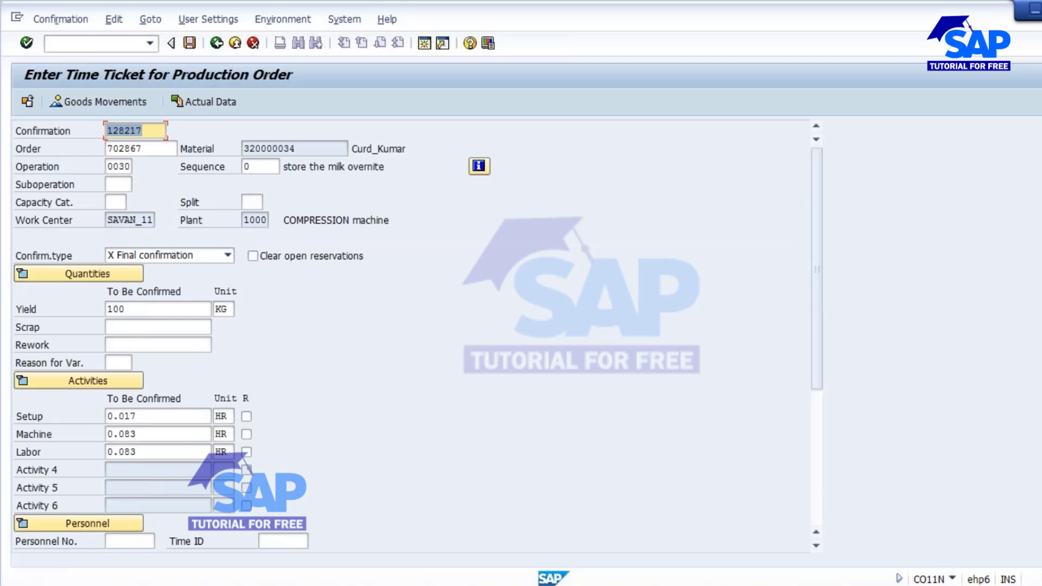
Show slide 6, 'Requirements for confirmation', in the PowerPoint deck.
{"action": "left_click", "coordinate": [597, 585]}
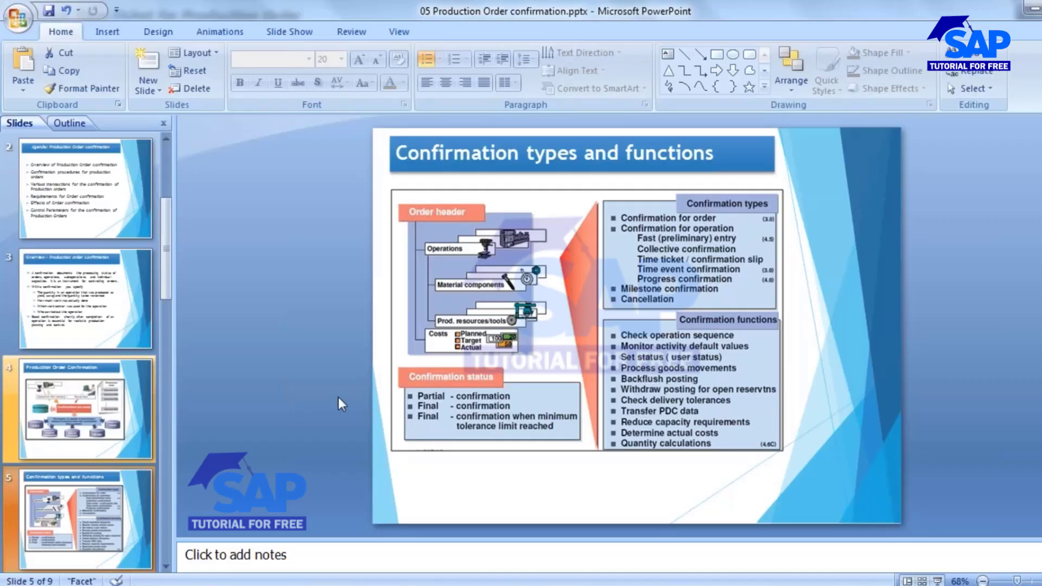
{"action": "scroll", "coordinate": [72, 444], "scroll_direction": "down", "scroll_amount": 3}
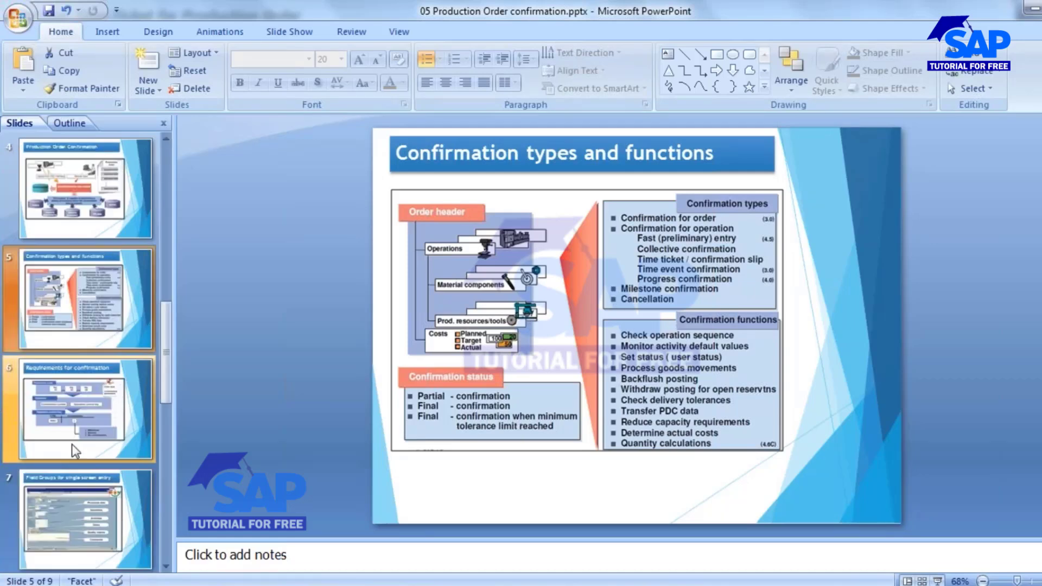
{"action": "left_click", "coordinate": [85, 298]}
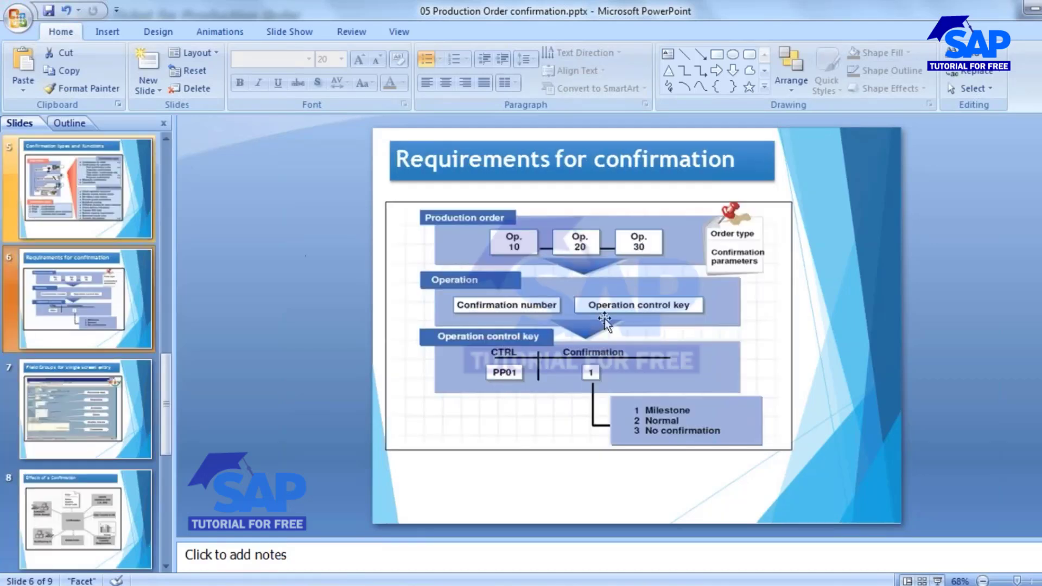
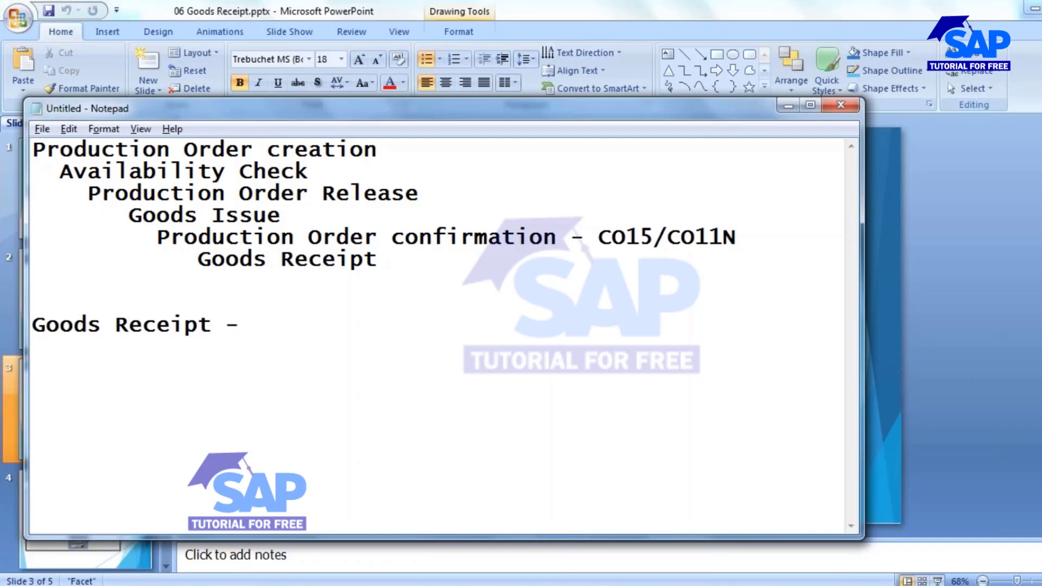
Type the Released, 'Manual - MB31/MIGO' and 'Automatic -' lines into the Notepad notes.
{"action": "type", "text": "Released"}
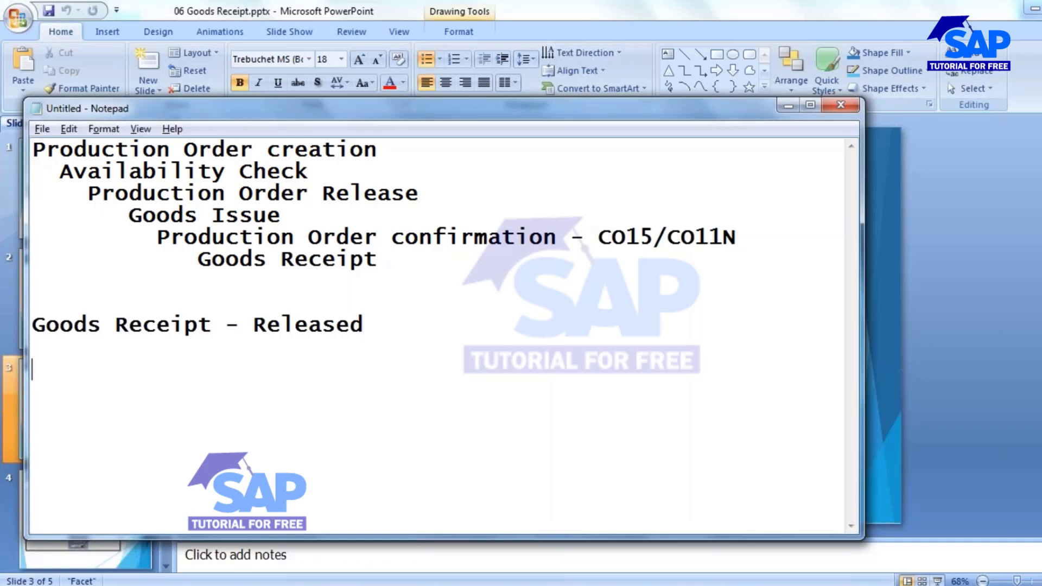
{"action": "type", "text": "Manual"}
{"action": "key", "text": "Return"}
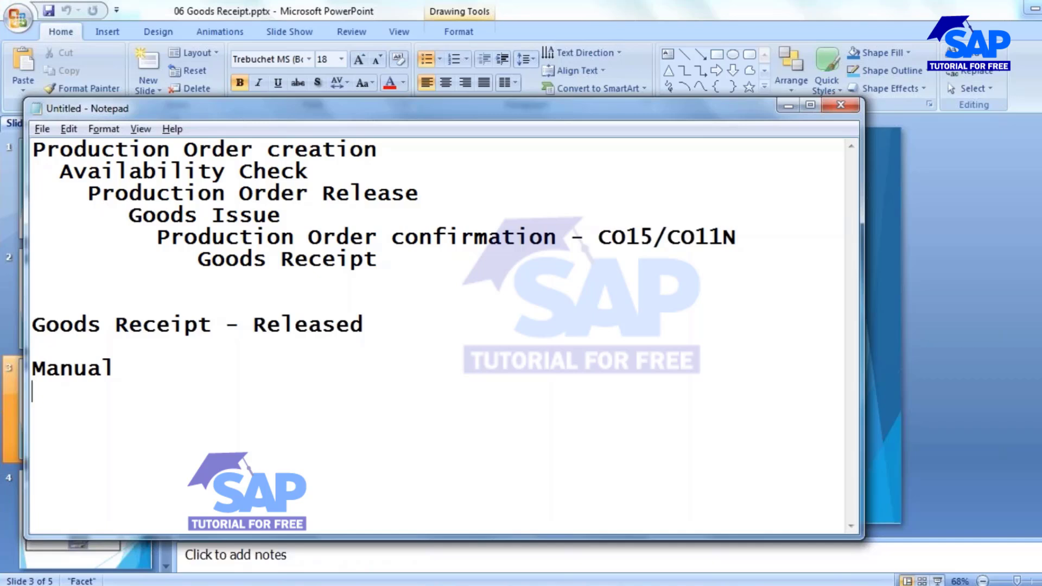
{"action": "key", "text": "Return"}
{"action": "type", "text": "Automa"}
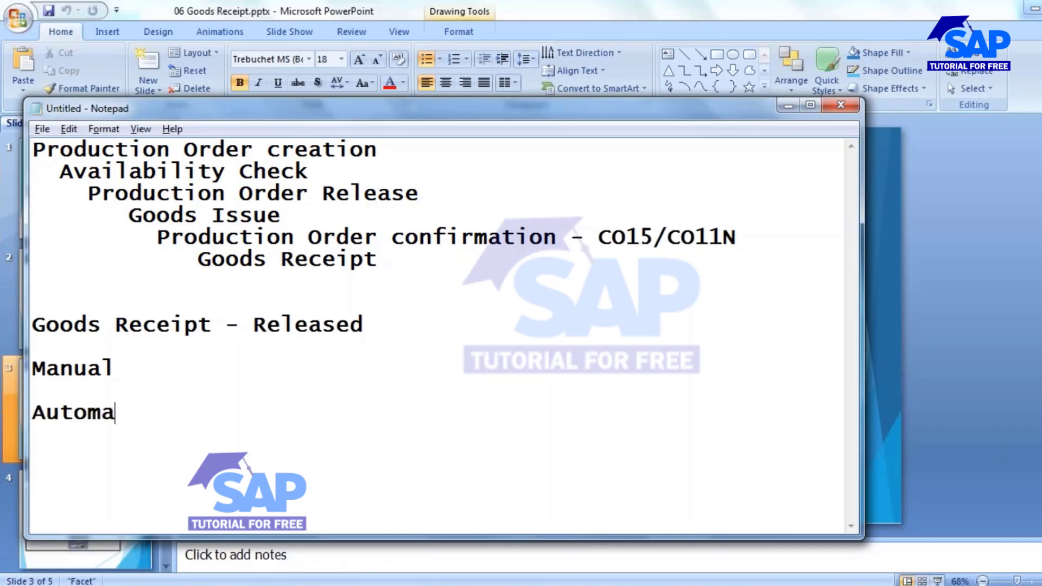
{"action": "type", "text": "tic -"}
{"action": "left_click", "coordinate": [160, 367]}
{"action": "type", "text": "- MB31"}
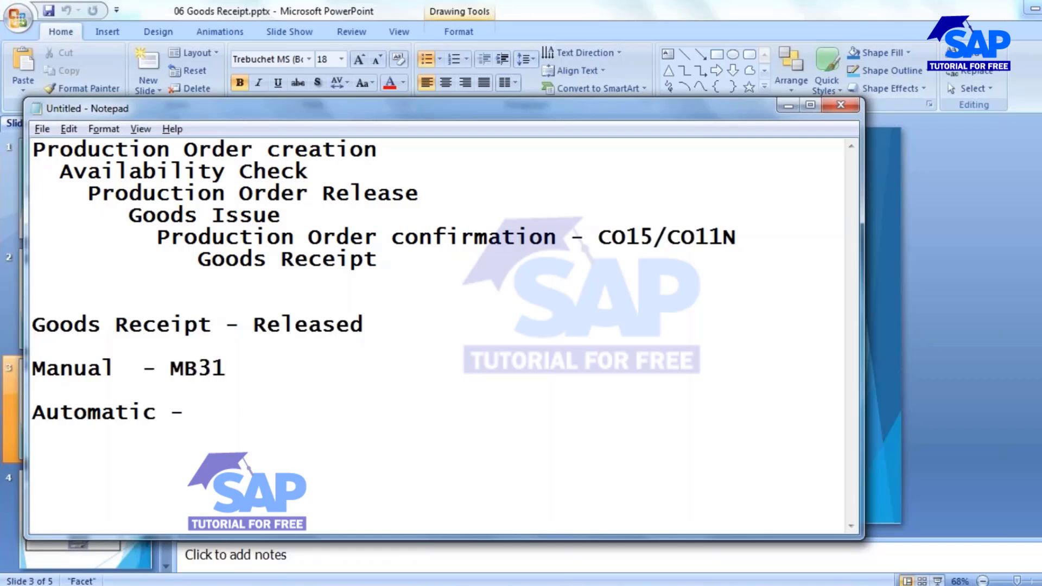
{"action": "type", "text": "/MIGO"}
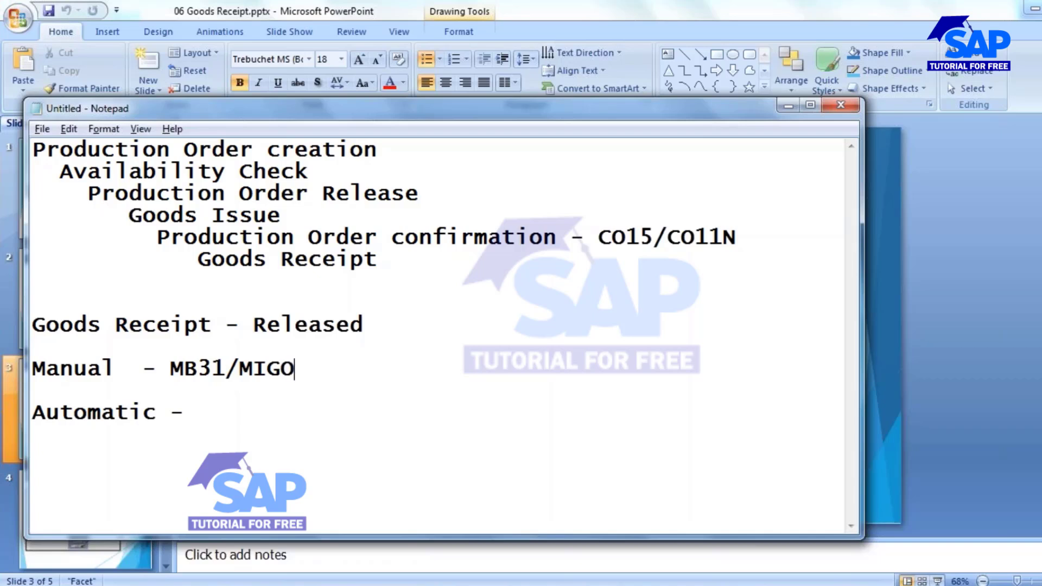
Complete the Automatic line with CO15/CO11N and append ' - Stock' to the Goods Receipt line.
{"action": "left_click_drag", "start_coordinate": [170, 369], "coordinate": [226, 375]}
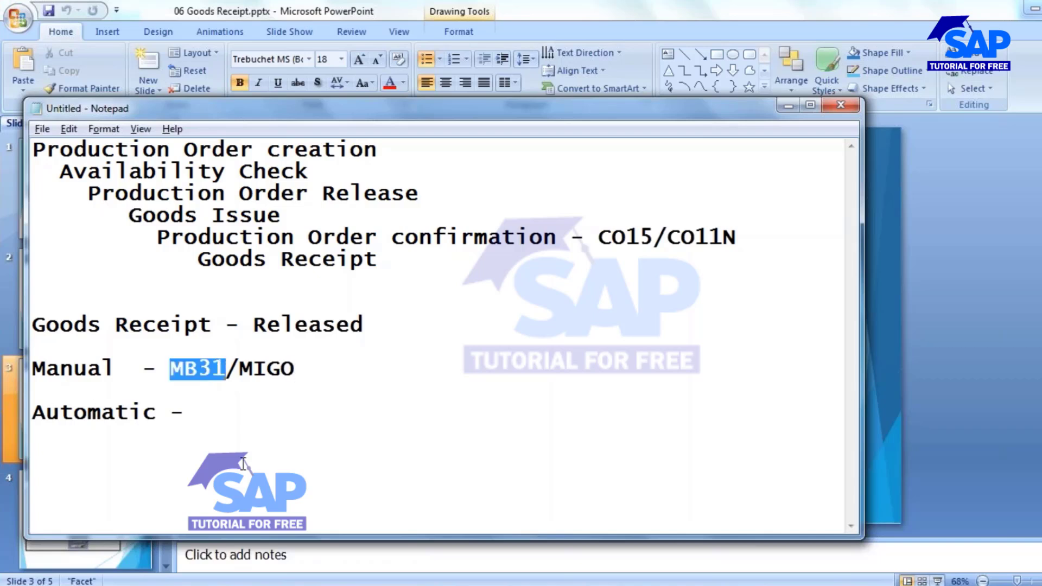
{"action": "left_click", "coordinate": [197, 414]}
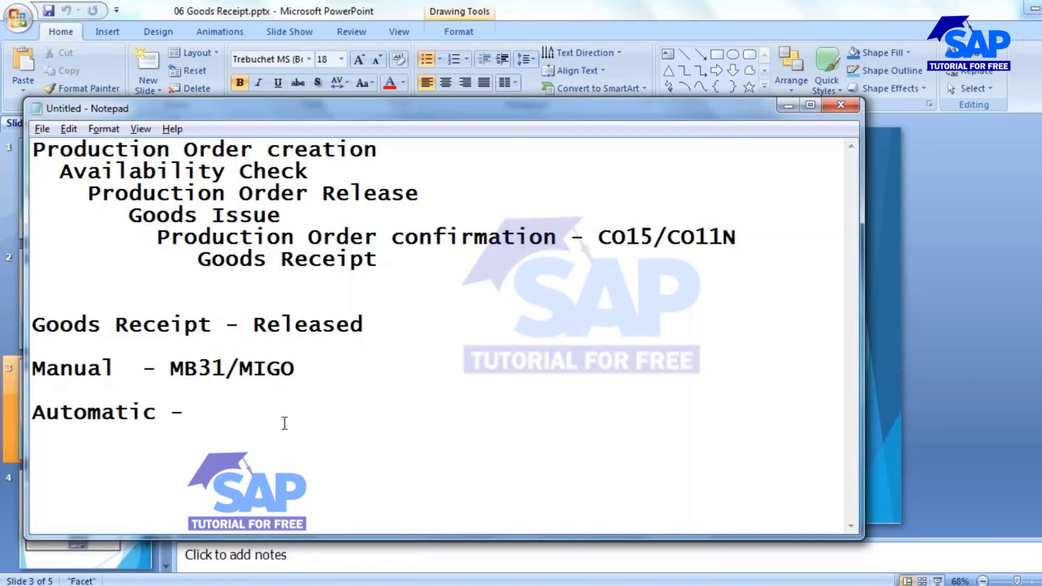
{"action": "type", "text": "CO15"}
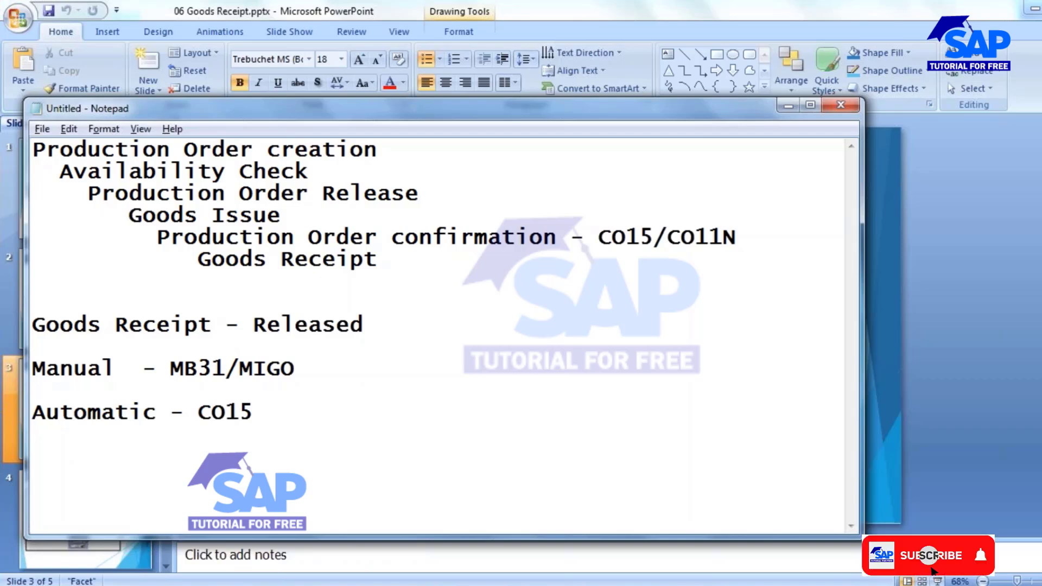
{"action": "type", "text": "/"}
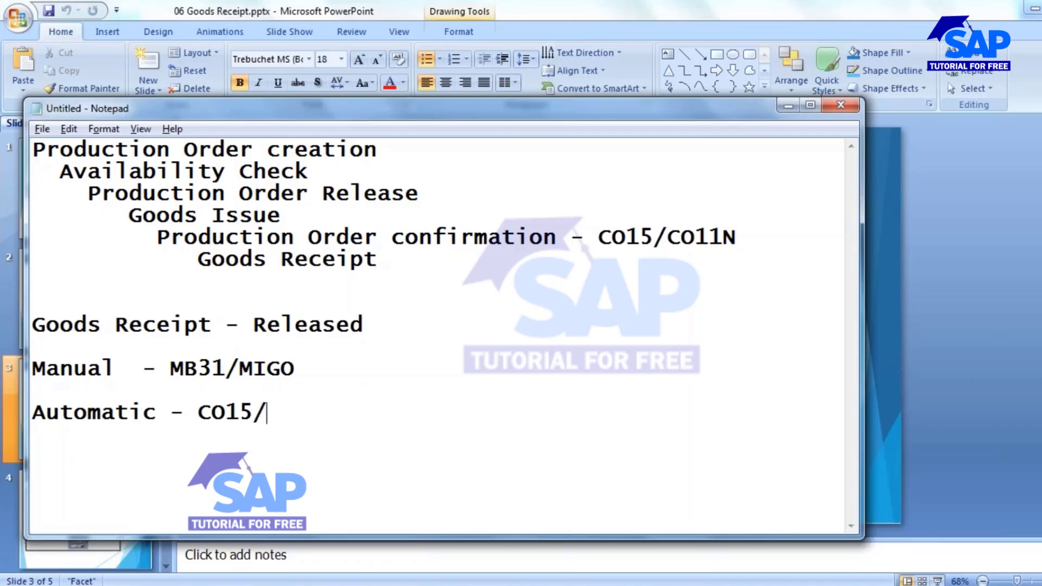
{"action": "type", "text": "CO11"}
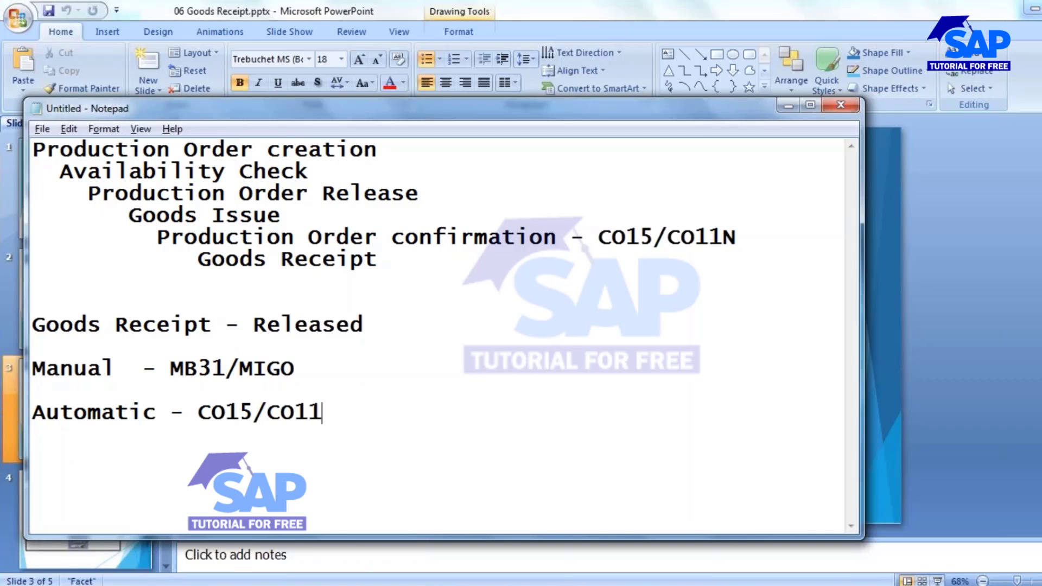
{"action": "type", "text": "N"}
{"action": "left_click_drag", "start_coordinate": [199, 413], "coordinate": [337, 417]}
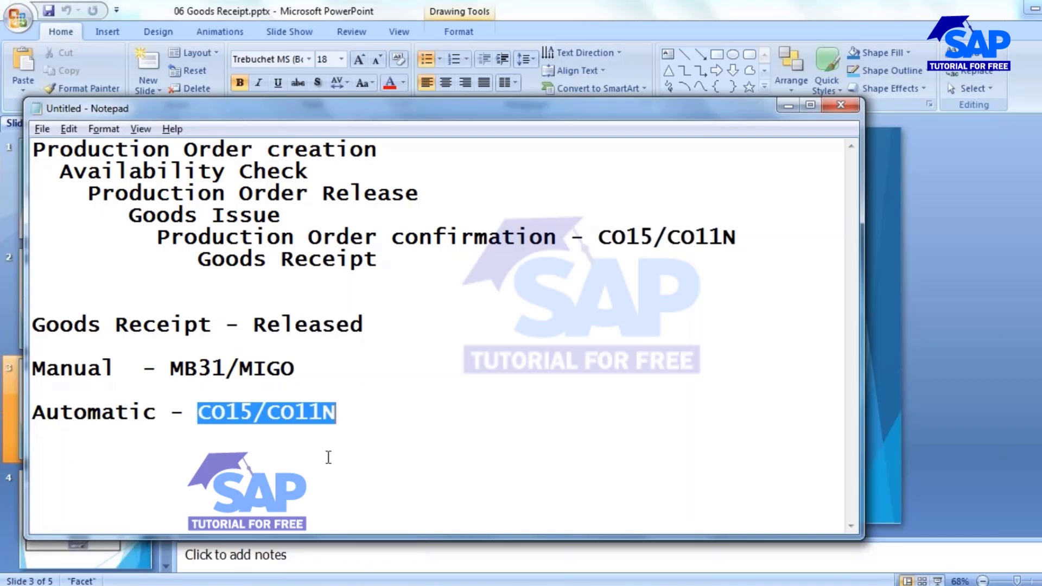
{"action": "left_click", "coordinate": [393, 328]}
{"action": "type", "text": "- "}
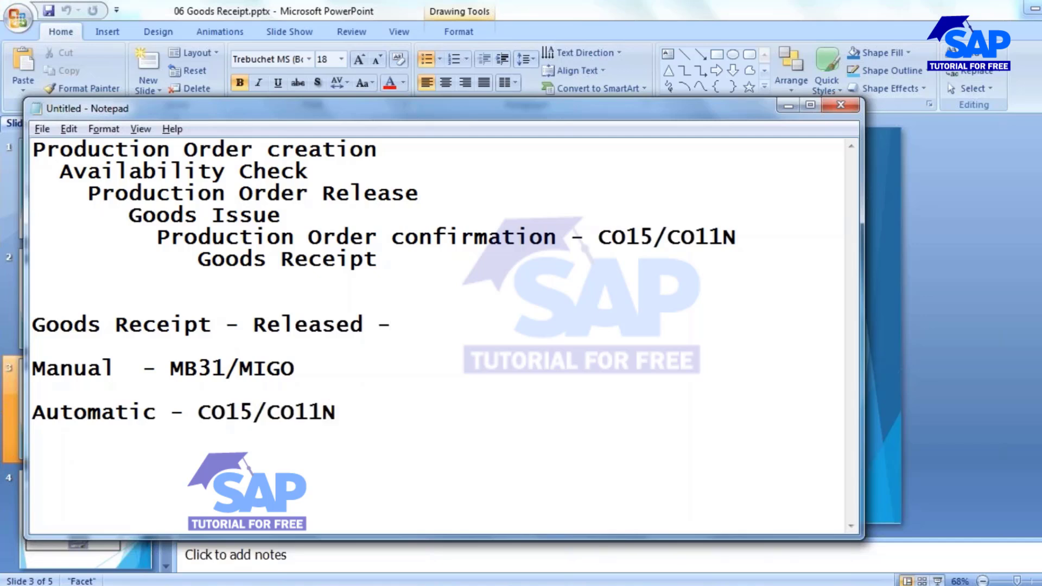
{"action": "type", "text": "Stock"}
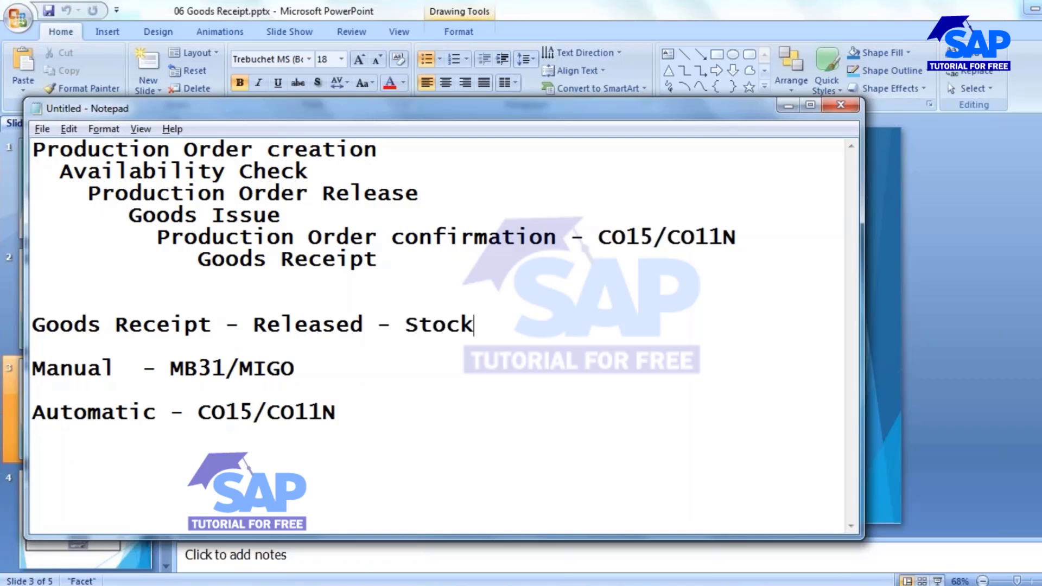
{"action": "left_click", "coordinate": [435, 324]}
Start a new logon to ECC SOFTSOL with the saved user name and password.
{"action": "mouse_move", "coordinate": [453, 578]}
{"action": "left_click", "coordinate": [513, 493]}
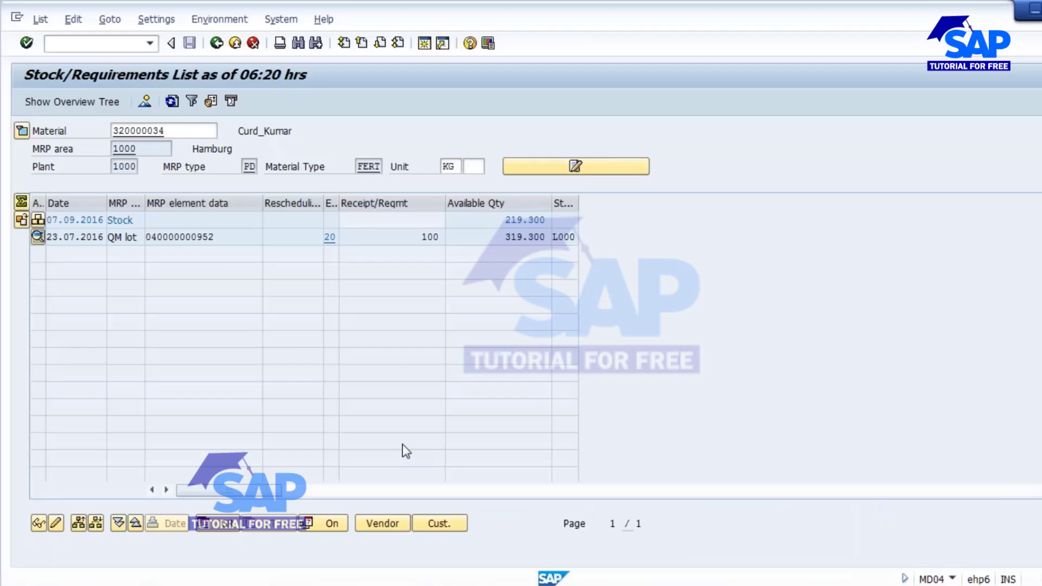
{"action": "double_click", "coordinate": [187, 237]}
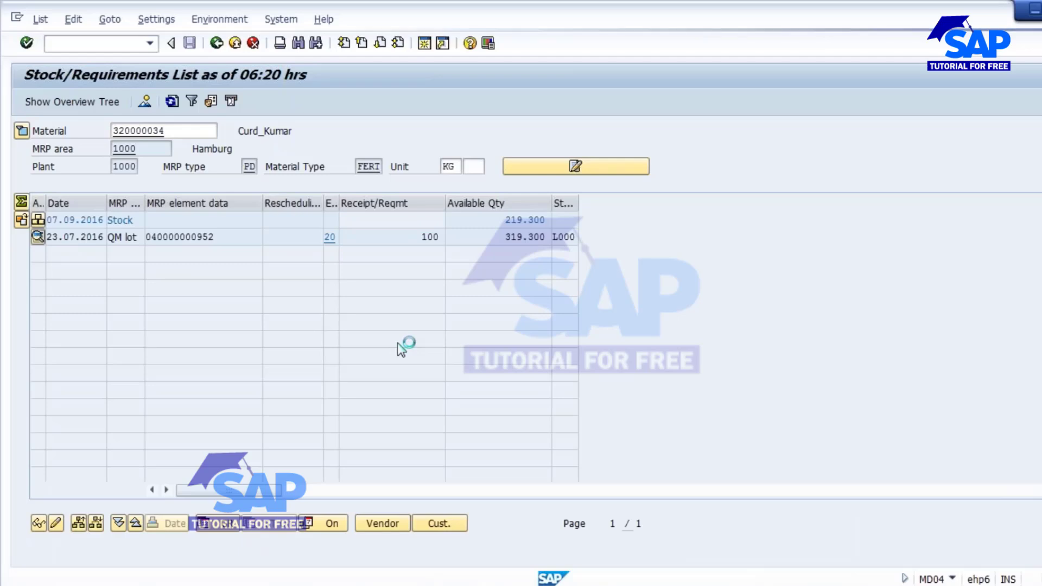
{"action": "mouse_move", "coordinate": [443, 580]}
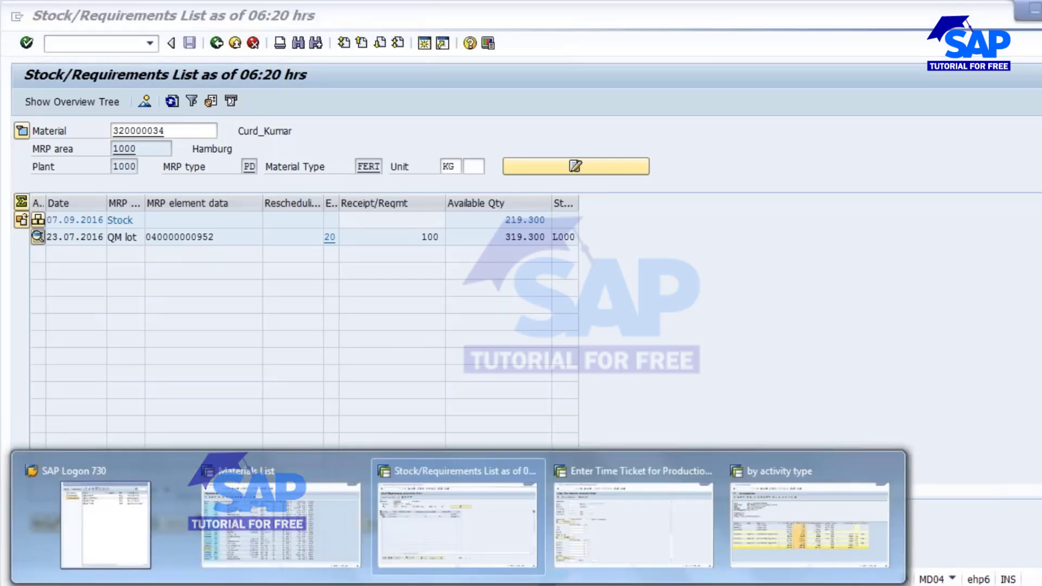
{"action": "left_click", "coordinate": [108, 508]}
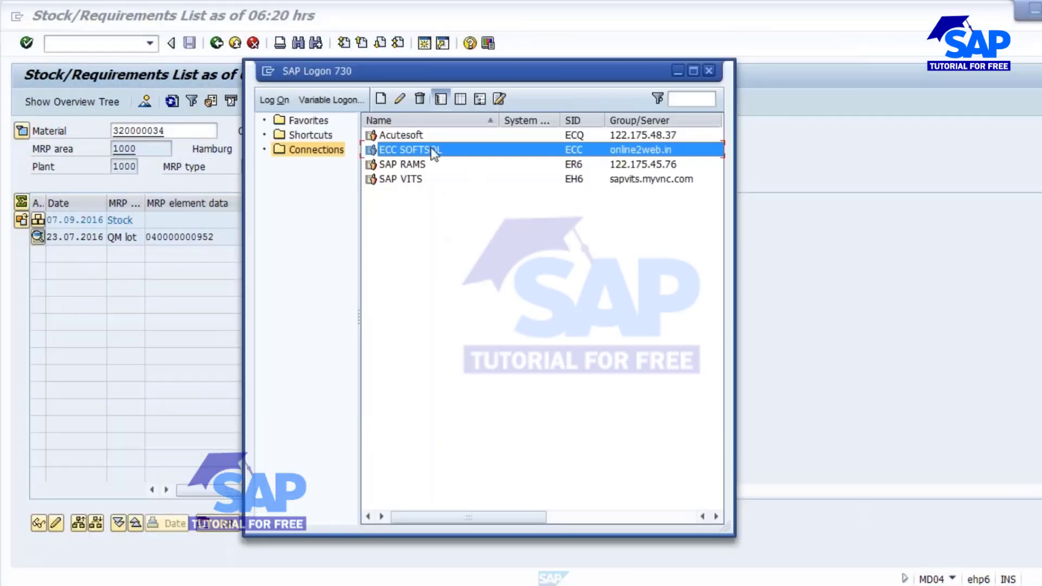
{"action": "double_click", "coordinate": [434, 149]}
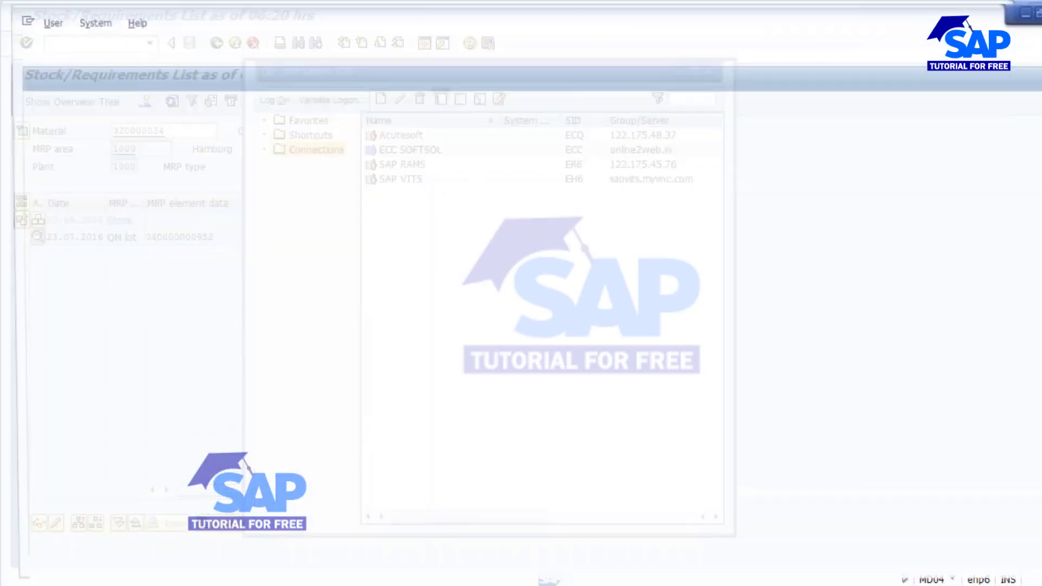
{"action": "key", "text": "Down"}
{"action": "key", "text": "Down"}
{"action": "key", "text": "Return"}
{"action": "key", "text": "Tab"}
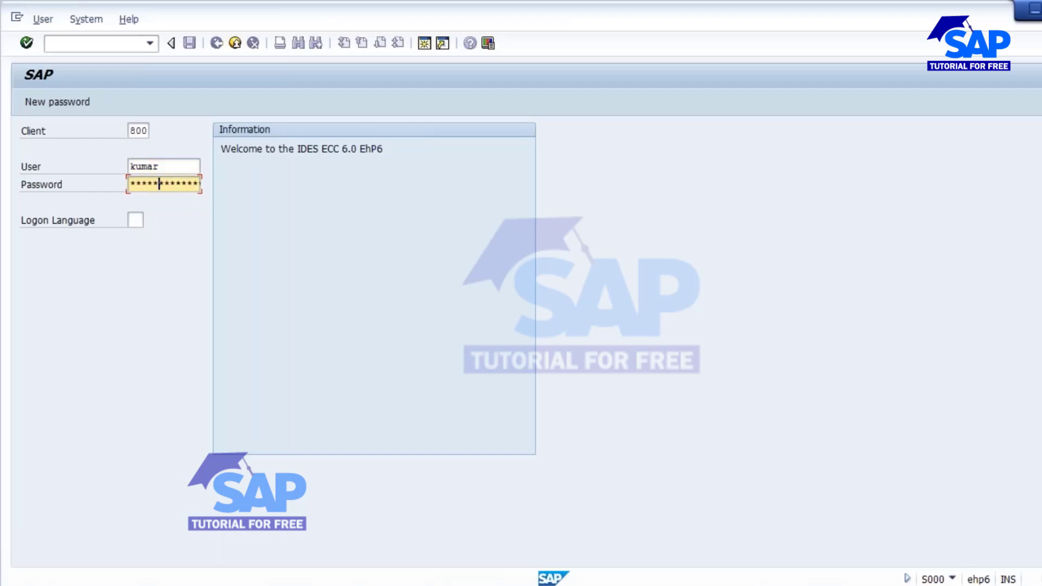
{"action": "key", "text": "Return"}
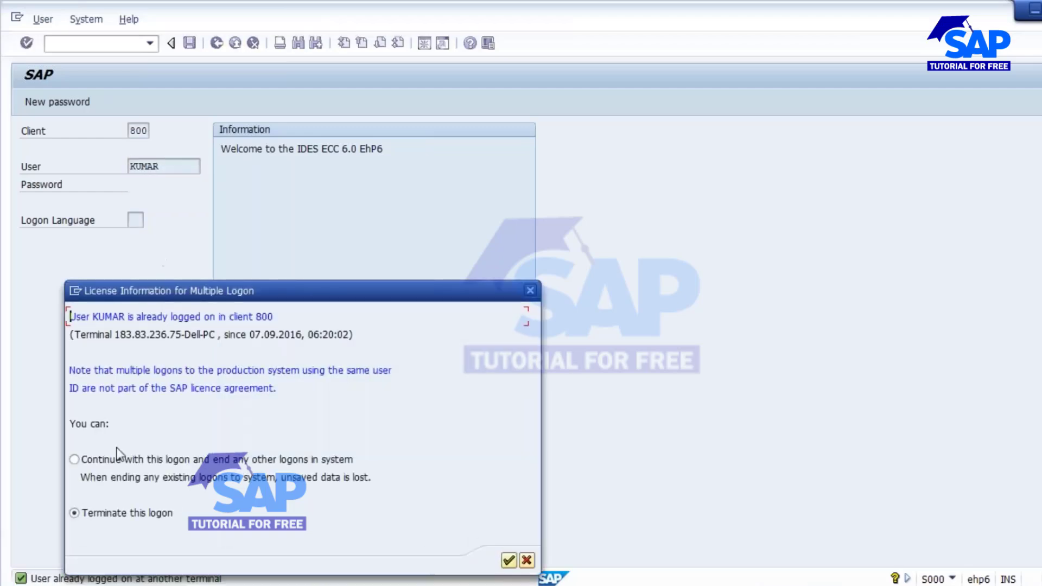
Continue past the multiple-logon notice and dismiss the connection-abort error.
{"action": "left_click", "coordinate": [112, 461]}
{"action": "left_click", "coordinate": [508, 561]}
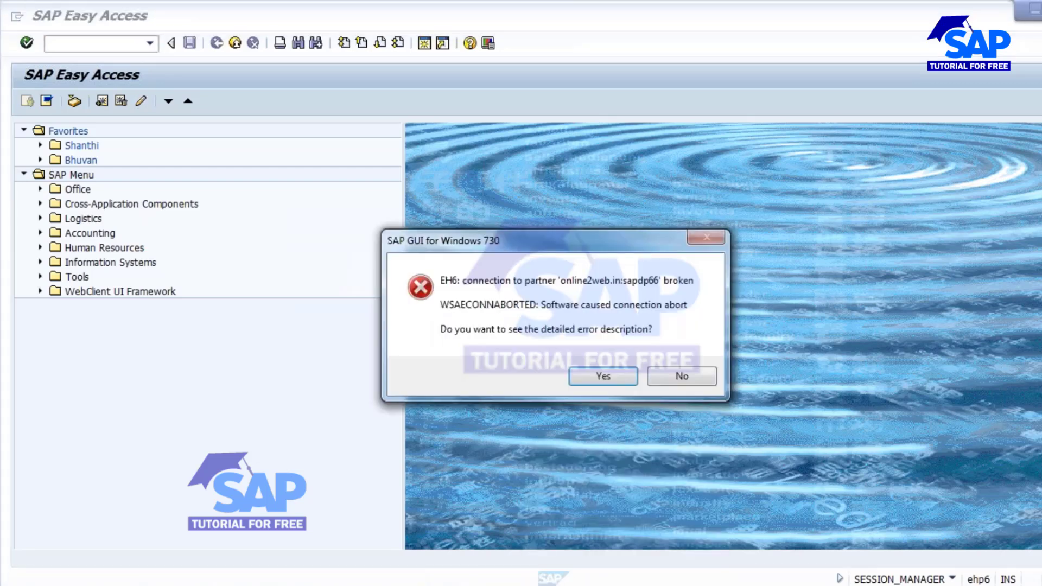
{"action": "left_click", "coordinate": [673, 377]}
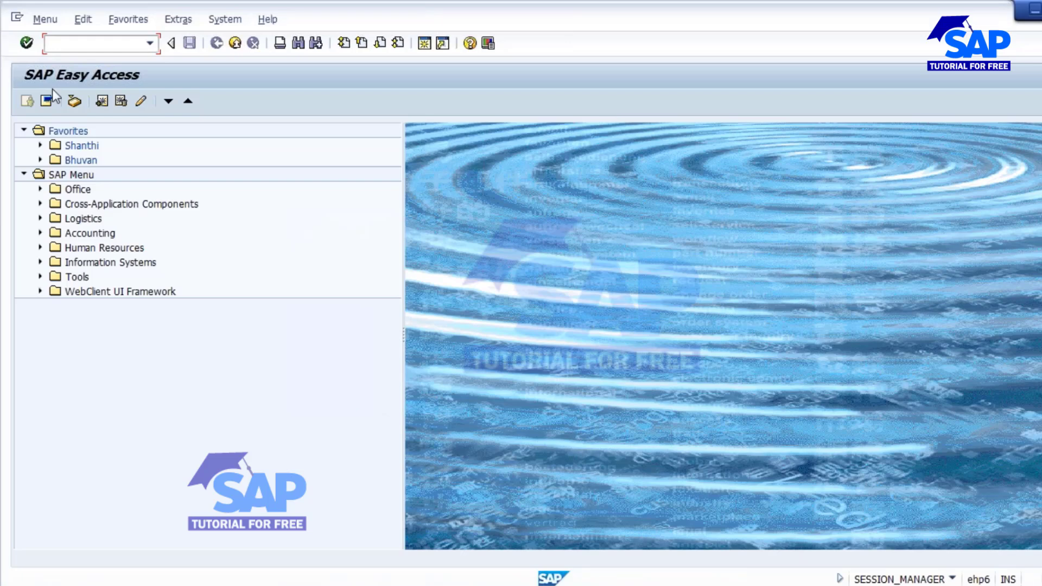
Run the MM60 Materials List with plant 1000 and material type FERT.
{"action": "type", "text": "mm"}
{"action": "type", "text": "04"}
{"action": "key", "text": "Return"}
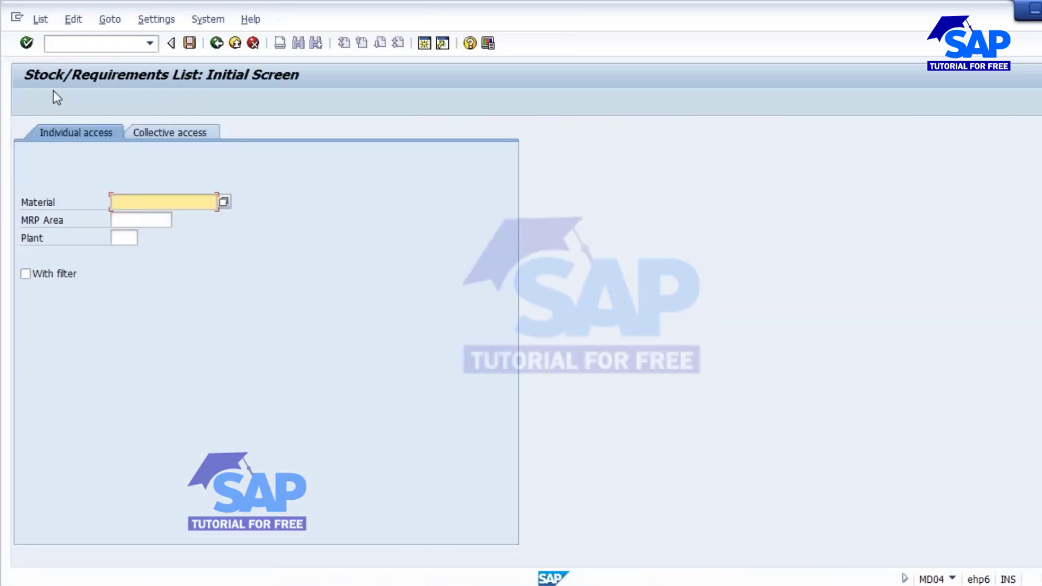
{"action": "left_click", "coordinate": [216, 43]}
{"action": "type", "text": "mm60"}
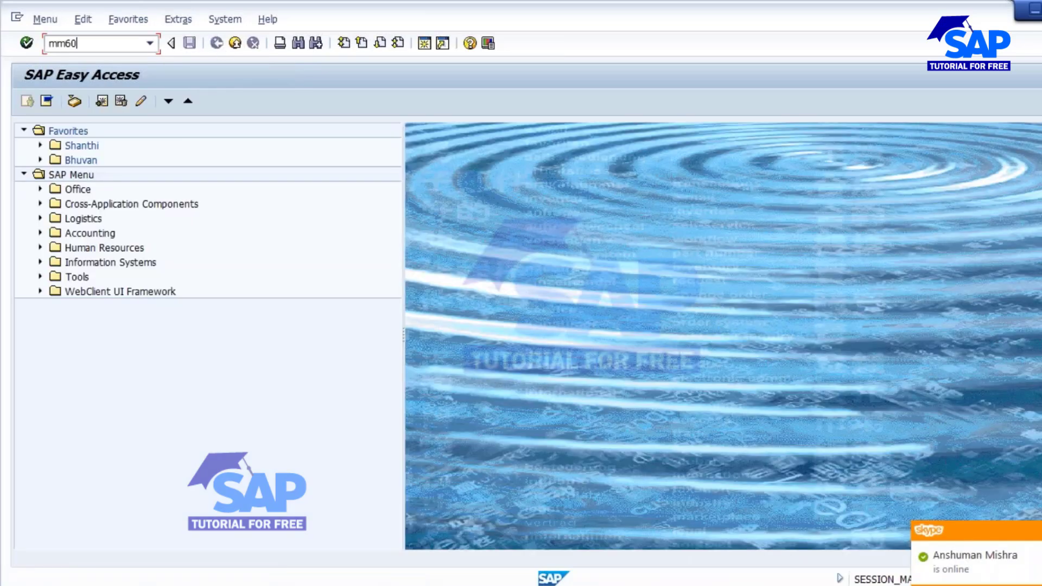
{"action": "key", "text": "Return"}
{"action": "left_click", "coordinate": [220, 166]}
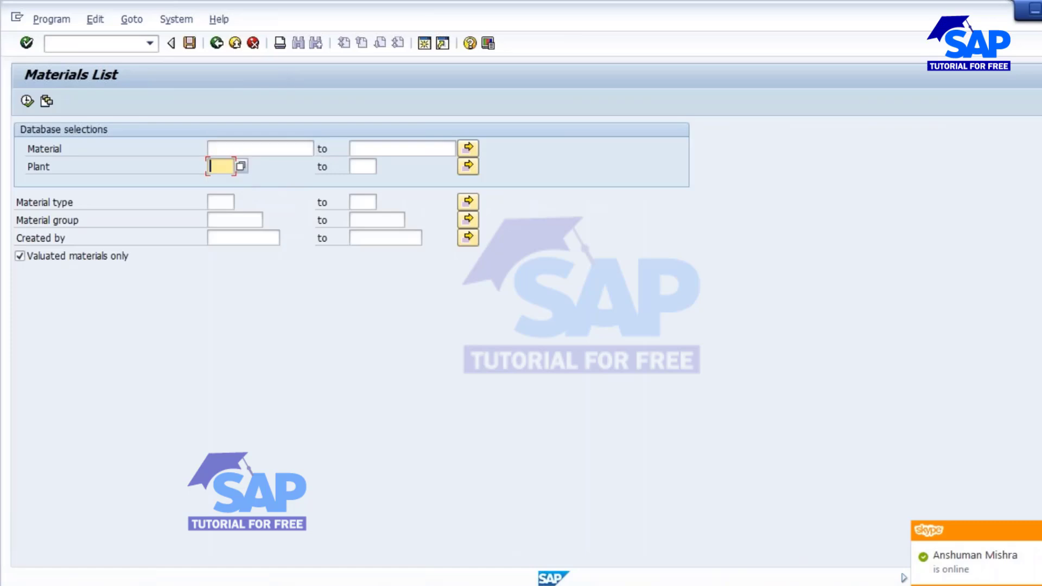
{"action": "type", "text": "1000"}
{"action": "left_click", "coordinate": [223, 201]}
{"action": "type", "text": "fert"}
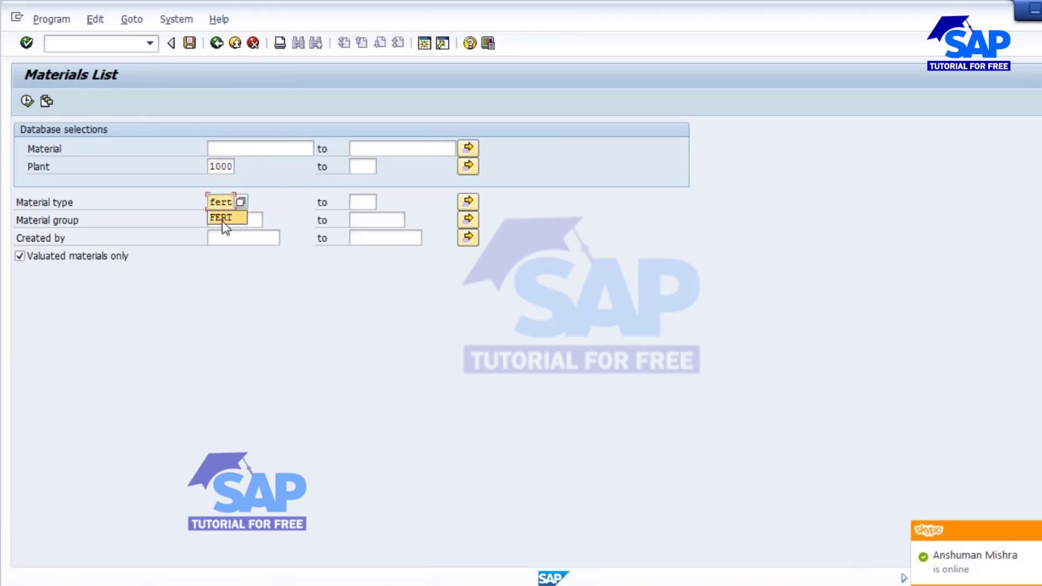
Choose the material creator from history, run the list, and select material 320000034.
{"action": "left_click", "coordinate": [224, 236]}
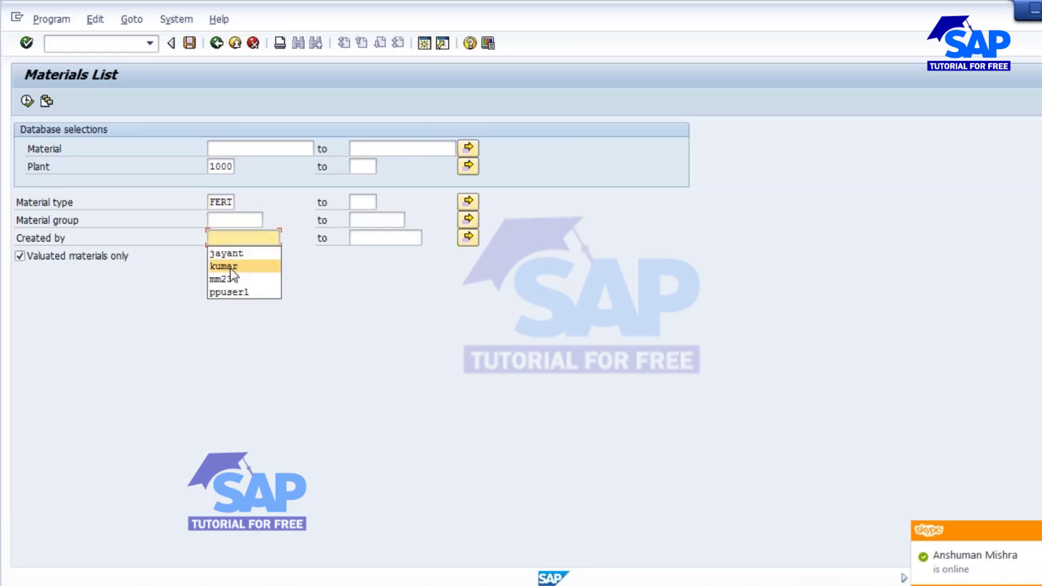
{"action": "left_click", "coordinate": [224, 258]}
{"action": "key", "text": "BackSpace"}
{"action": "key", "text": "BackSpace"}
{"action": "key", "text": "BackSpace"}
{"action": "key", "text": "BackSpace"}
{"action": "key", "text": "BackSpace"}
{"action": "key", "text": "BackSpace"}
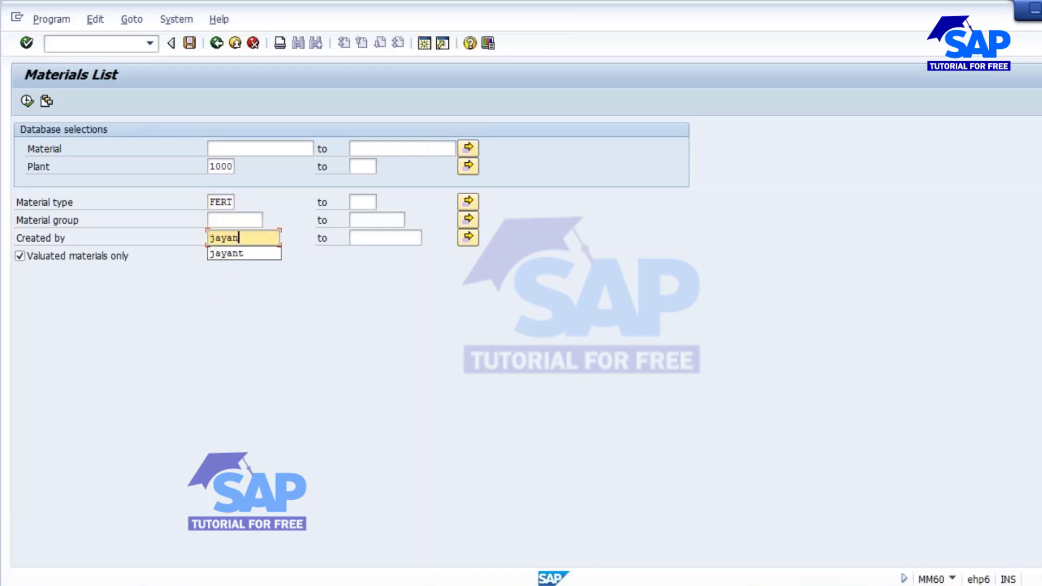
{"action": "left_click", "coordinate": [276, 266]}
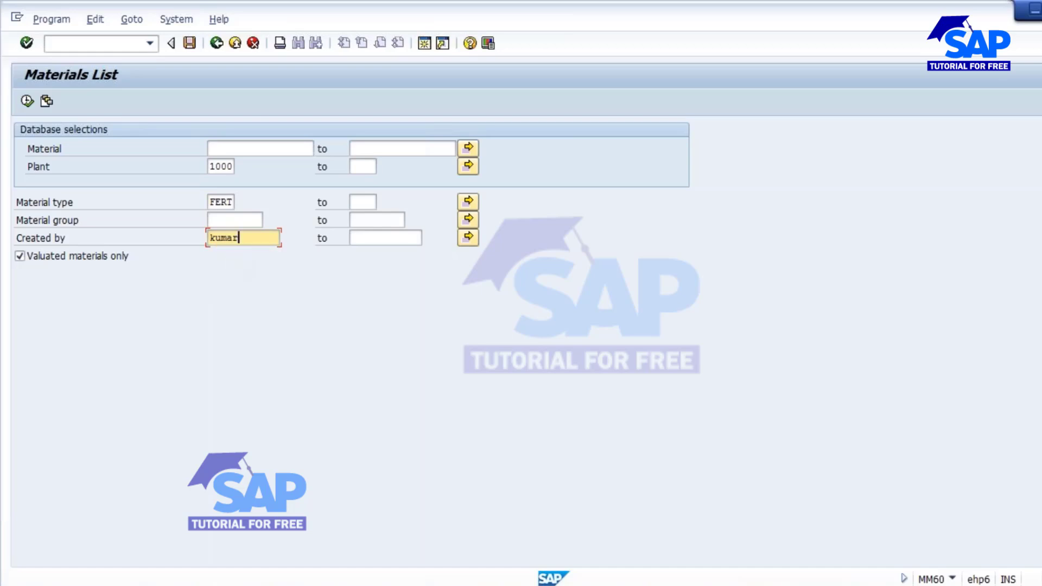
{"action": "left_click", "coordinate": [27, 102]}
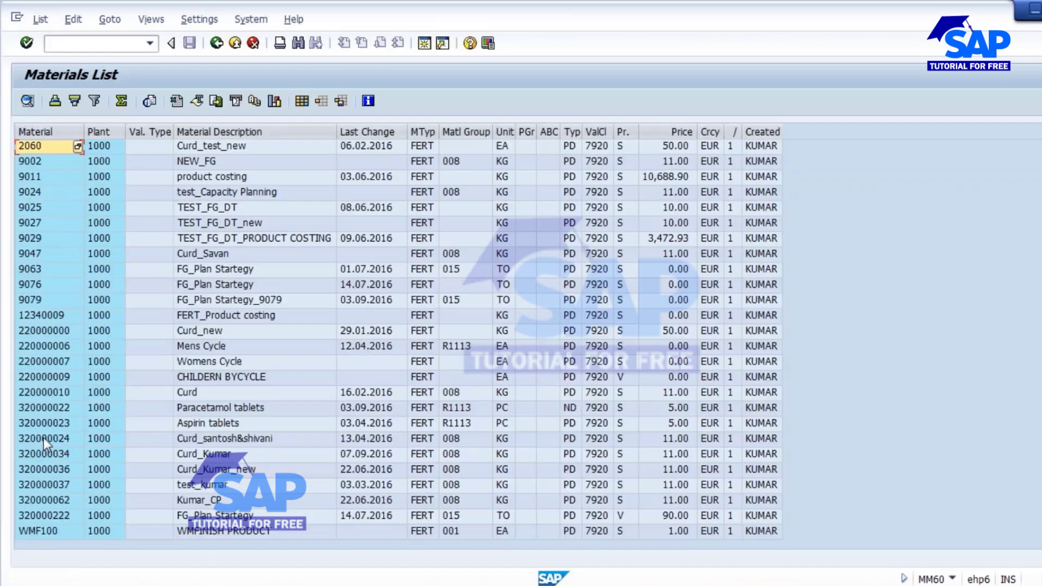
{"action": "left_click", "coordinate": [126, 458]}
{"action": "left_click", "coordinate": [80, 455]}
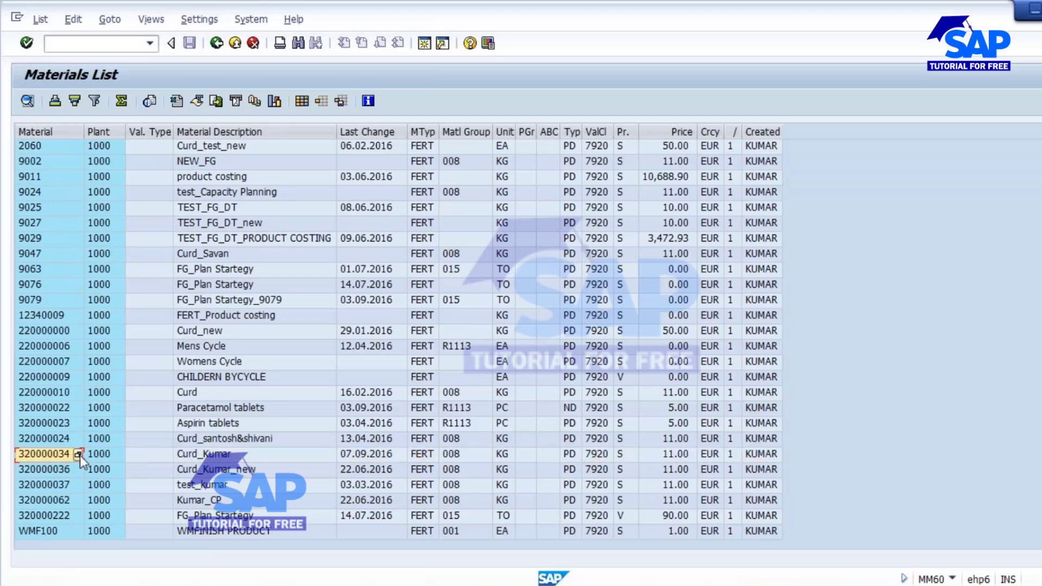
{"action": "left_click", "coordinate": [53, 447]}
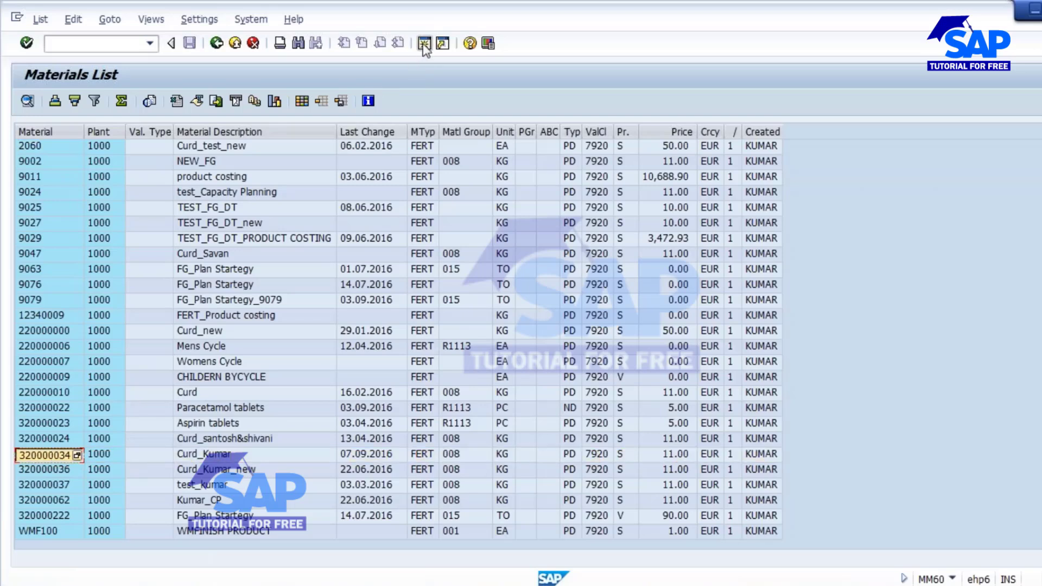
Show the MD04 stock/requirements list for material 320000034.
{"action": "key", "text": "F3"}
{"action": "key", "text": "F3"}
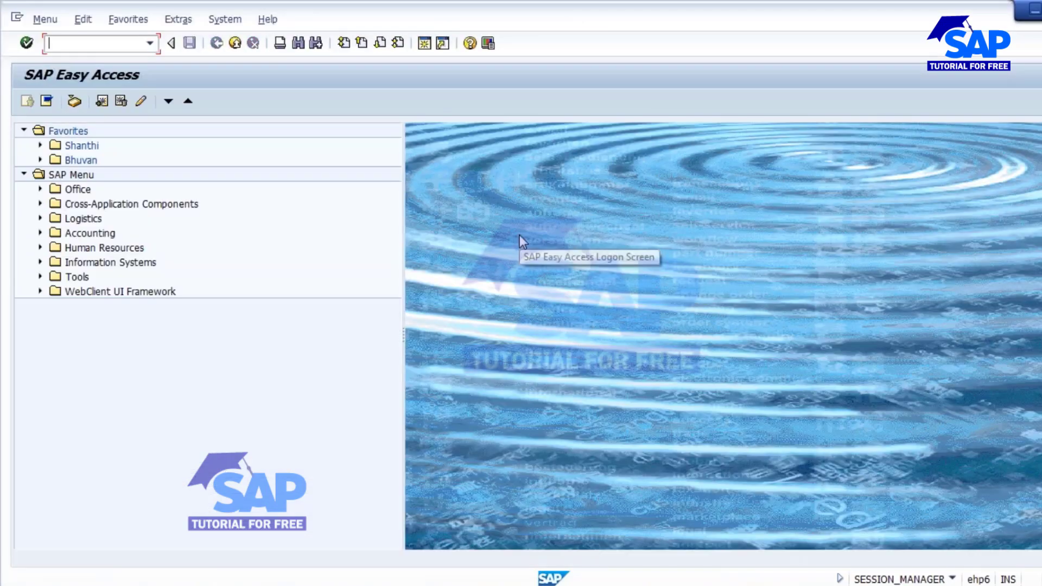
{"action": "type", "text": "md0"}
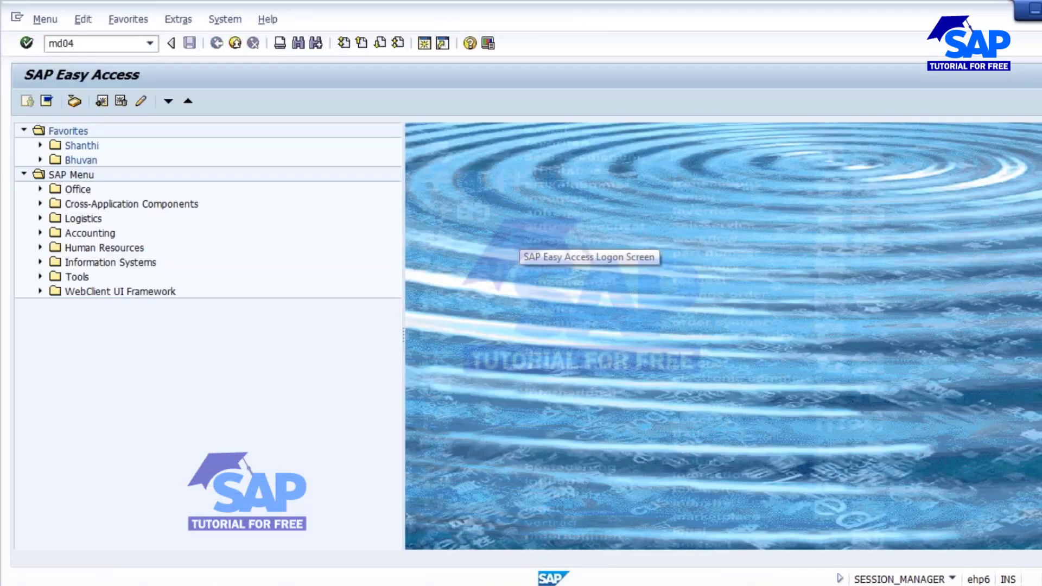
{"action": "type", "text": "4"}
{"action": "key", "text": "Return"}
{"action": "type", "text": "320000034"}
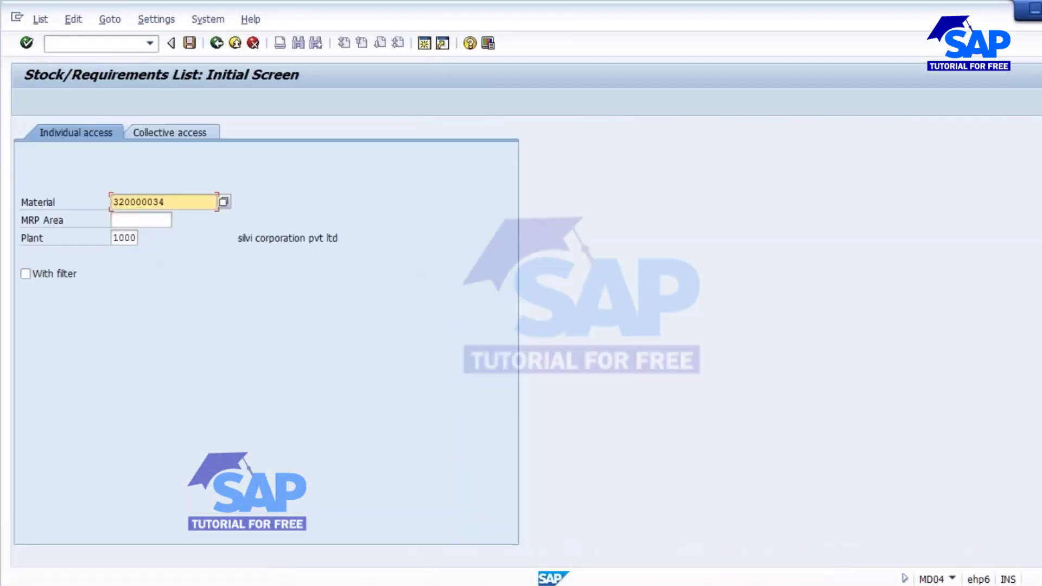
{"action": "key", "text": "Return"}
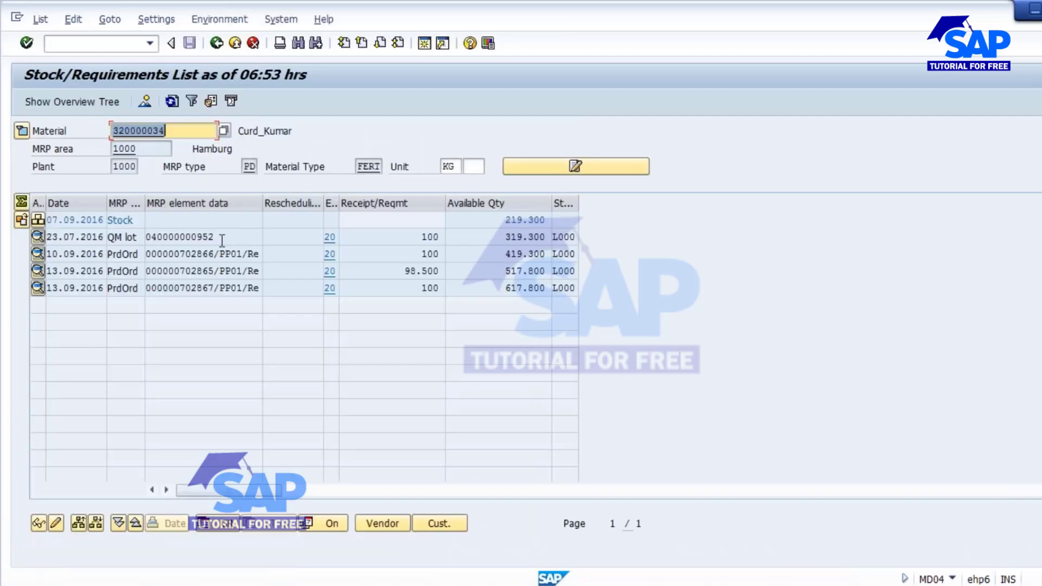
{"action": "double_click", "coordinate": [192, 236]}
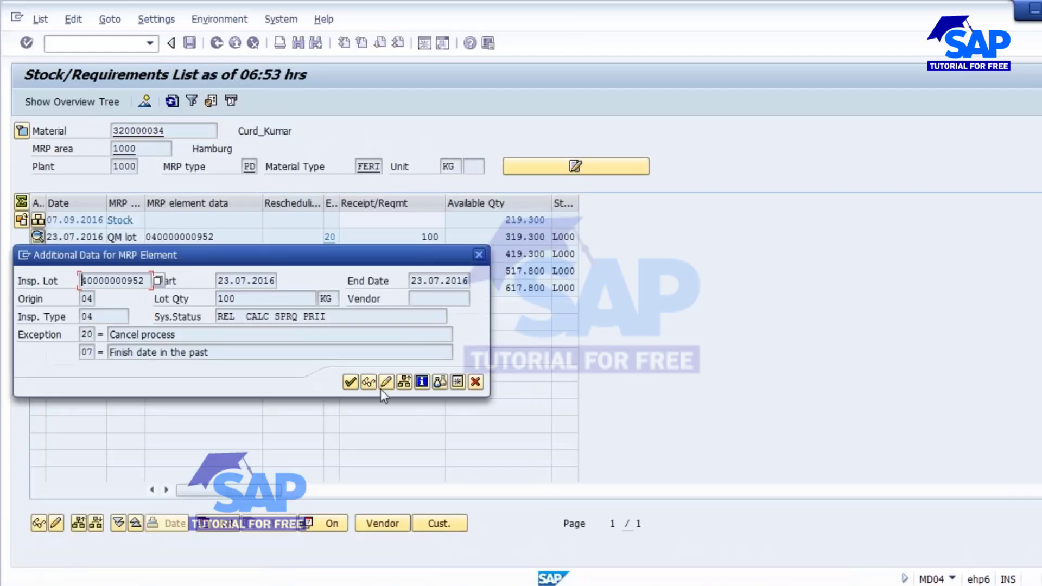
{"action": "left_click", "coordinate": [386, 381]}
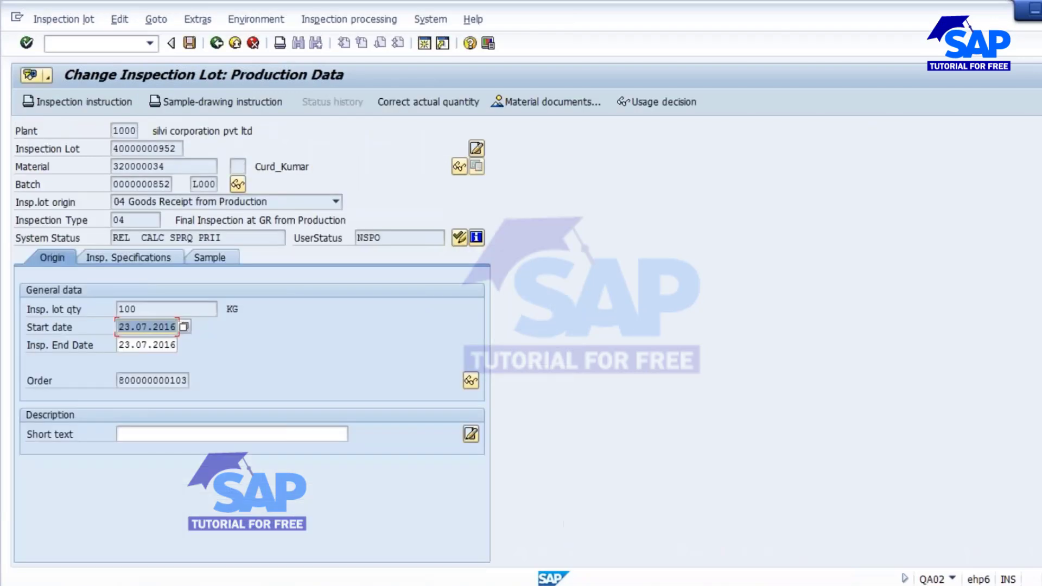
{"action": "left_click", "coordinate": [129, 260]}
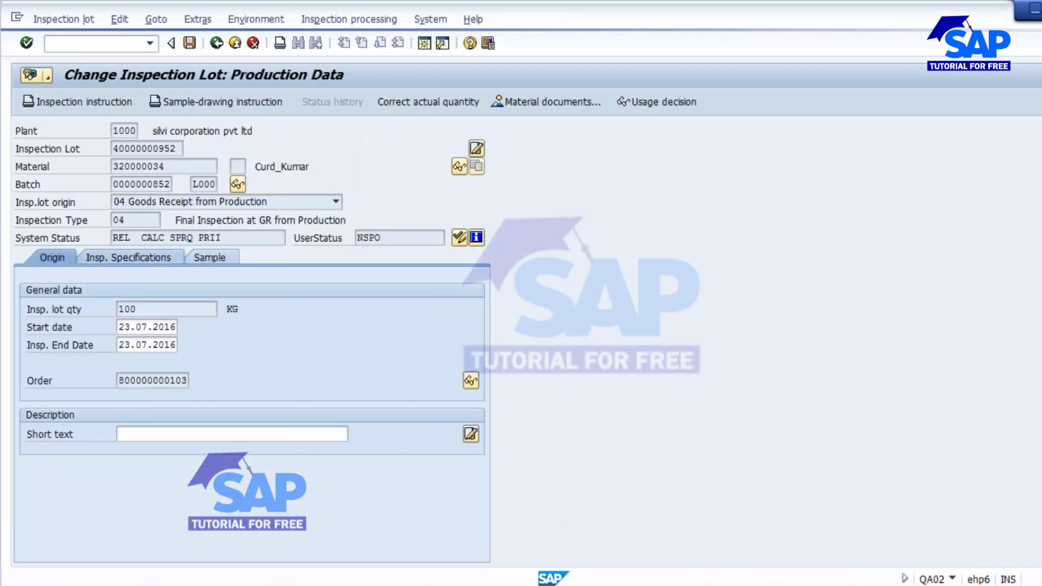
{"action": "left_click", "coordinate": [208, 258]}
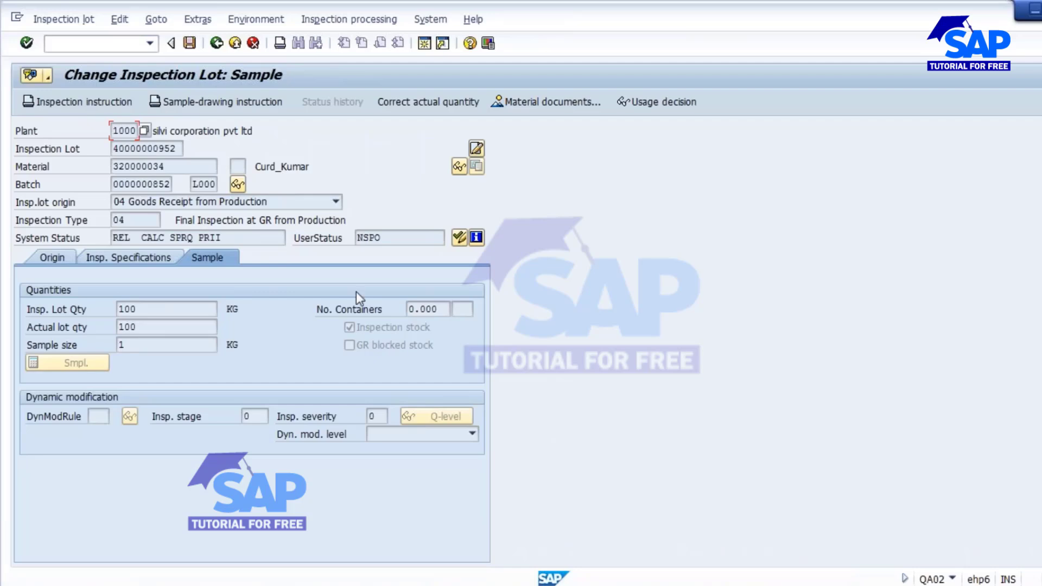
{"action": "left_click", "coordinate": [216, 43]}
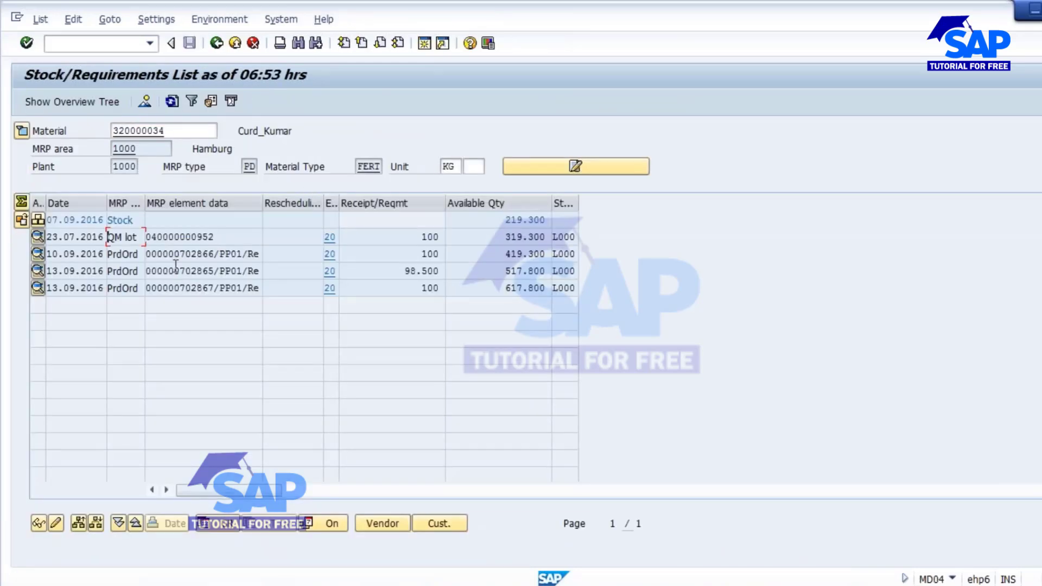
{"action": "left_click_drag", "start_coordinate": [228, 239], "coordinate": [155, 243]}
{"action": "left_click", "coordinate": [194, 302]}
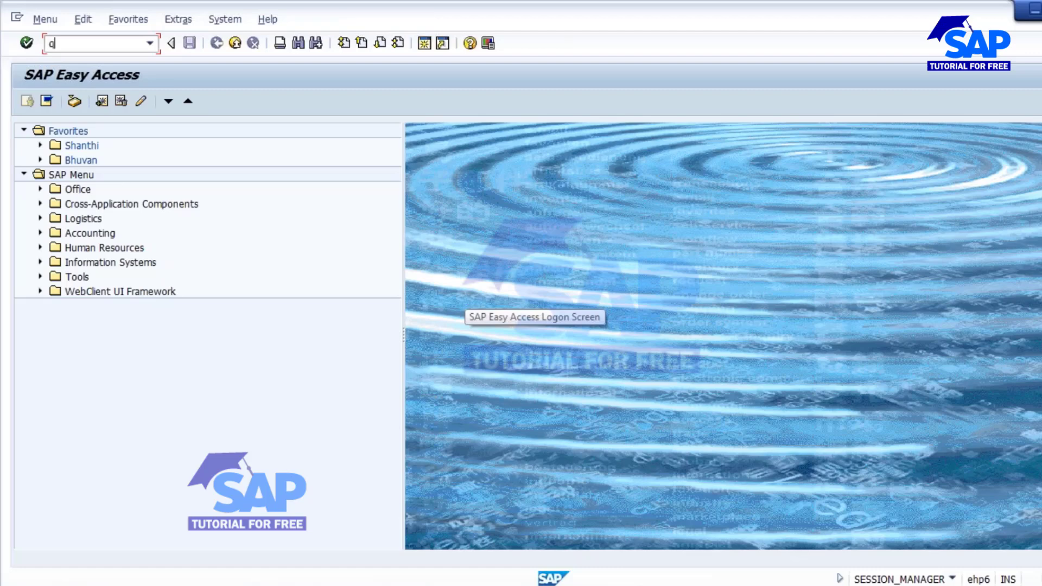
{"action": "key", "text": "Return"}
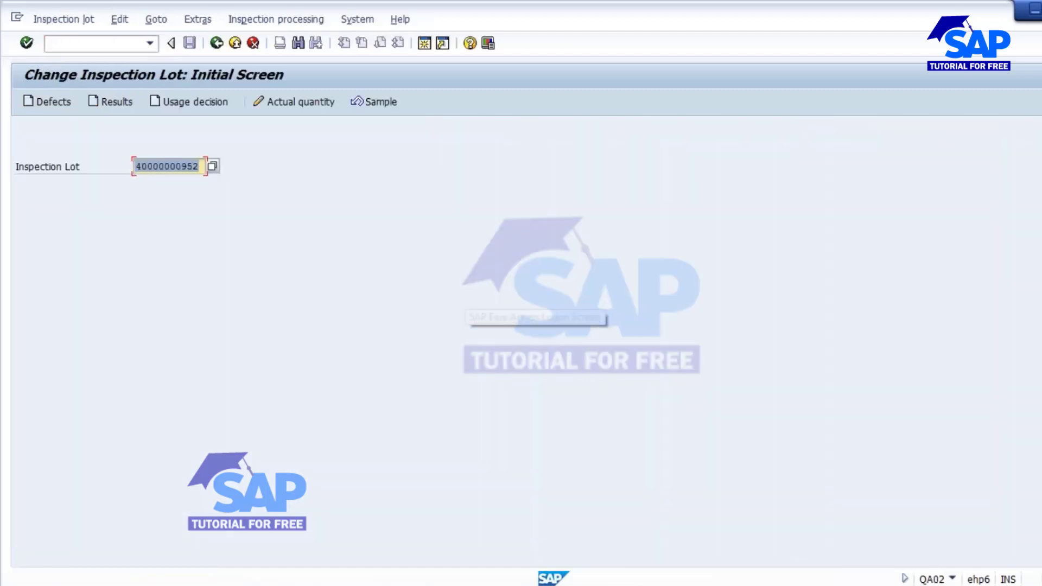
{"action": "left_click", "coordinate": [103, 99]}
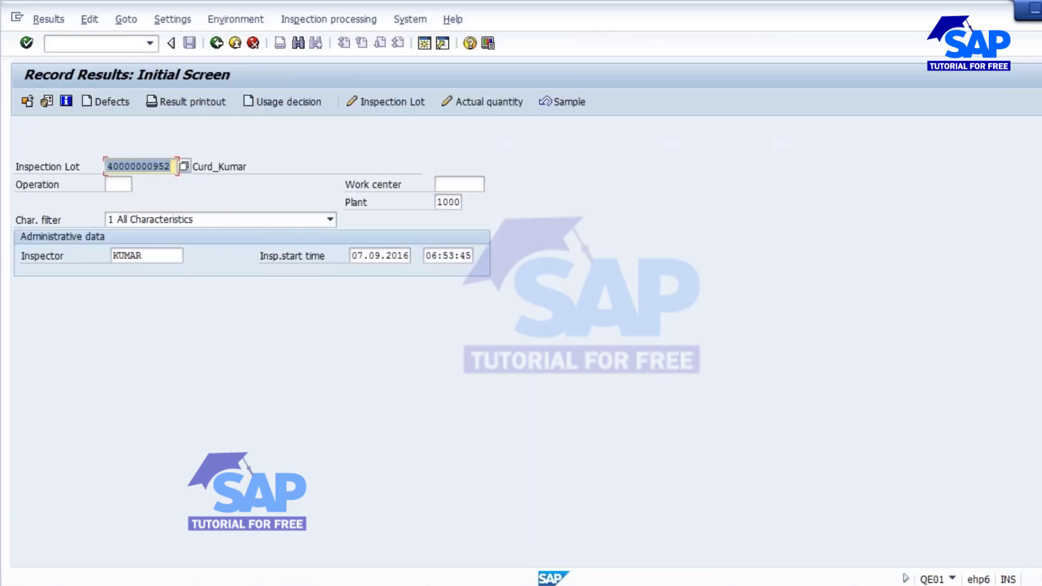
{"action": "left_click", "coordinate": [112, 186]}
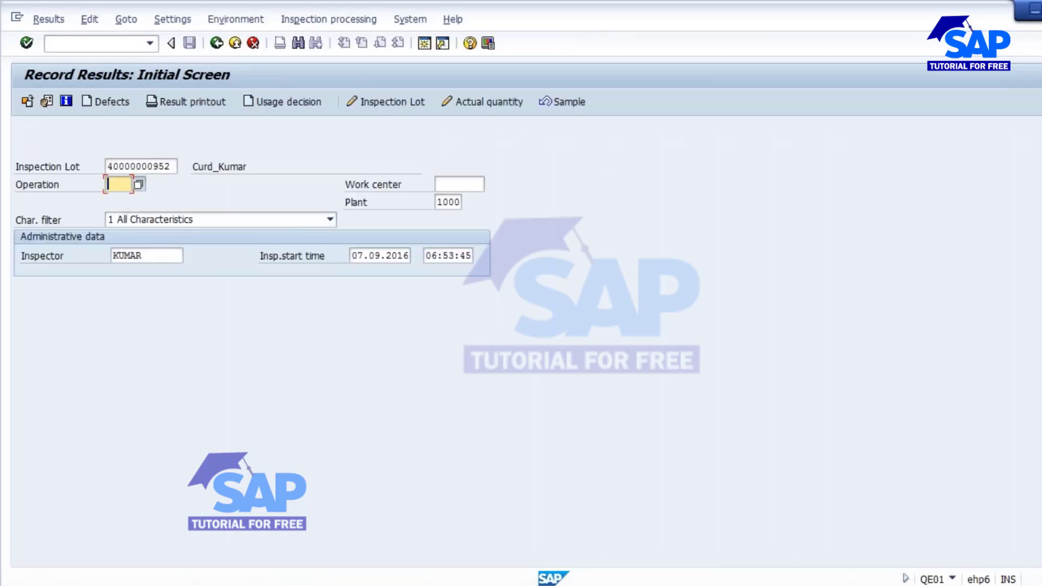
{"action": "key", "text": "F4"}
{"action": "key", "text": "Return"}
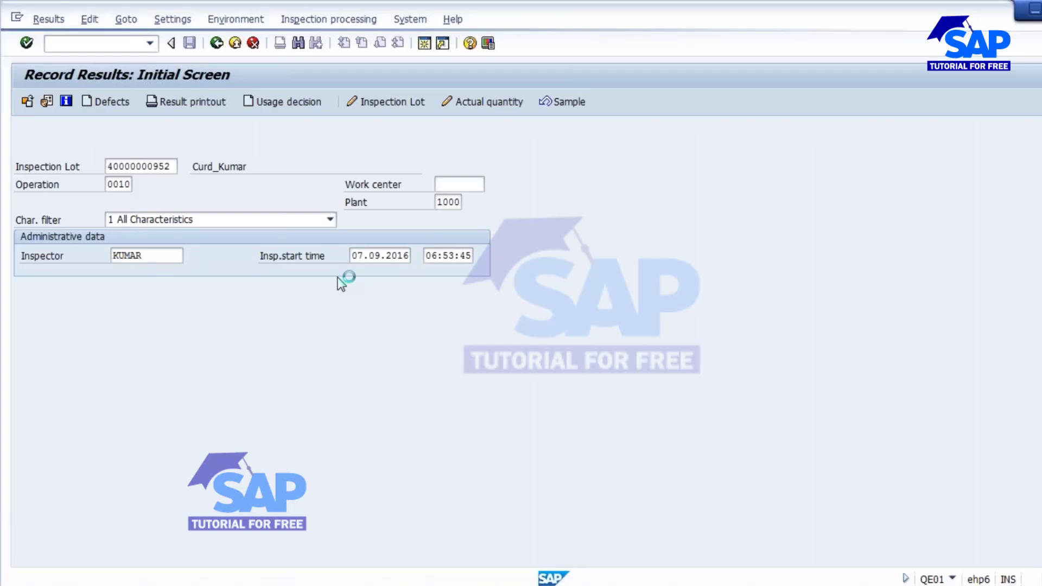
Record 1 unit inspected for each characteristic, assay 100 and pH 7, and save.
{"action": "left_click", "coordinate": [368, 291]}
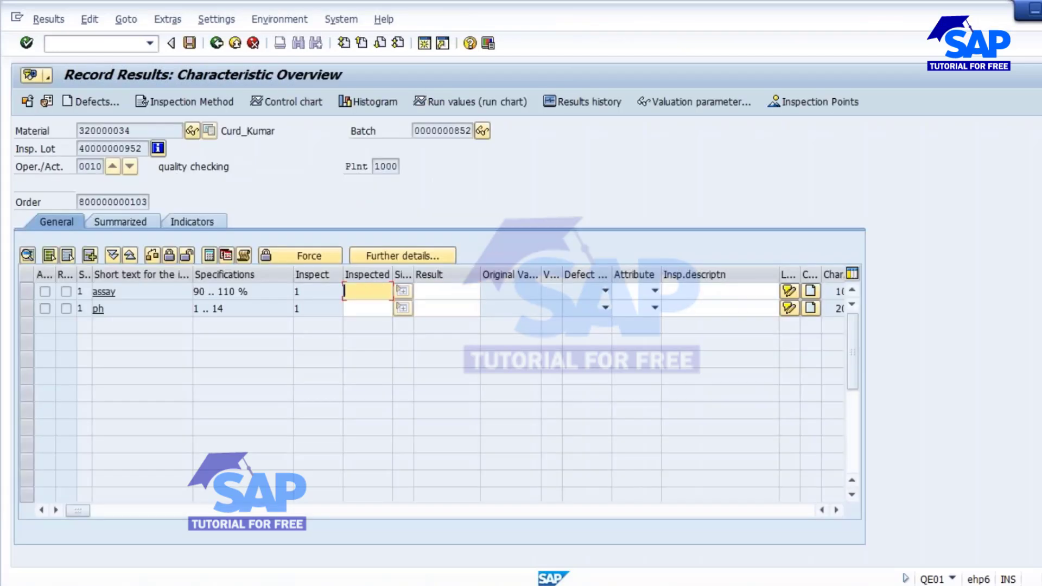
{"action": "type", "text": "1"}
{"action": "left_click", "coordinate": [362, 305]}
{"action": "type", "text": "1"}
{"action": "left_click", "coordinate": [448, 293]}
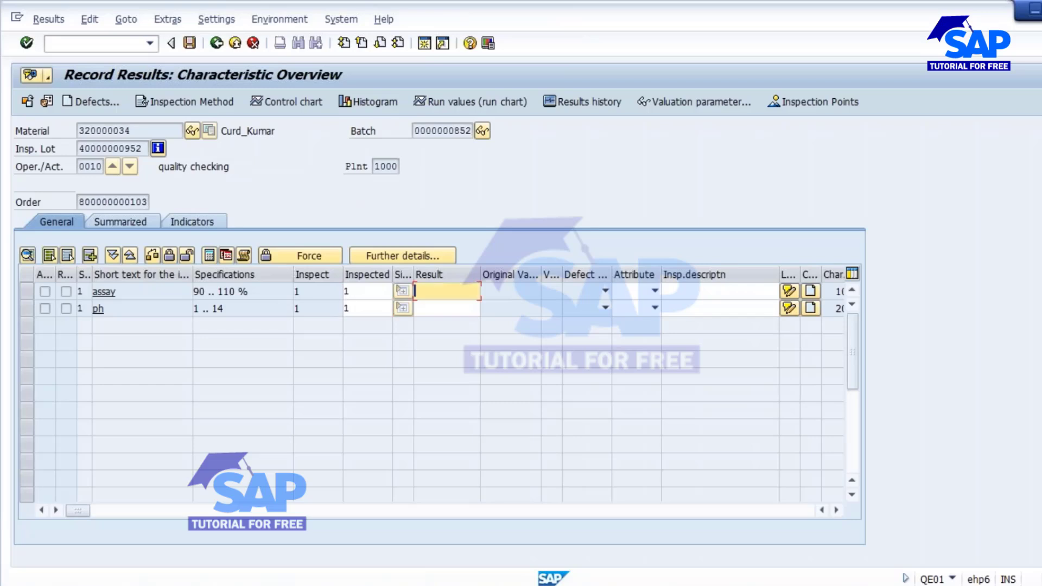
{"action": "type", "text": "100"}
{"action": "left_click", "coordinate": [436, 309]}
{"action": "type", "text": "7"}
{"action": "key", "text": "Return"}
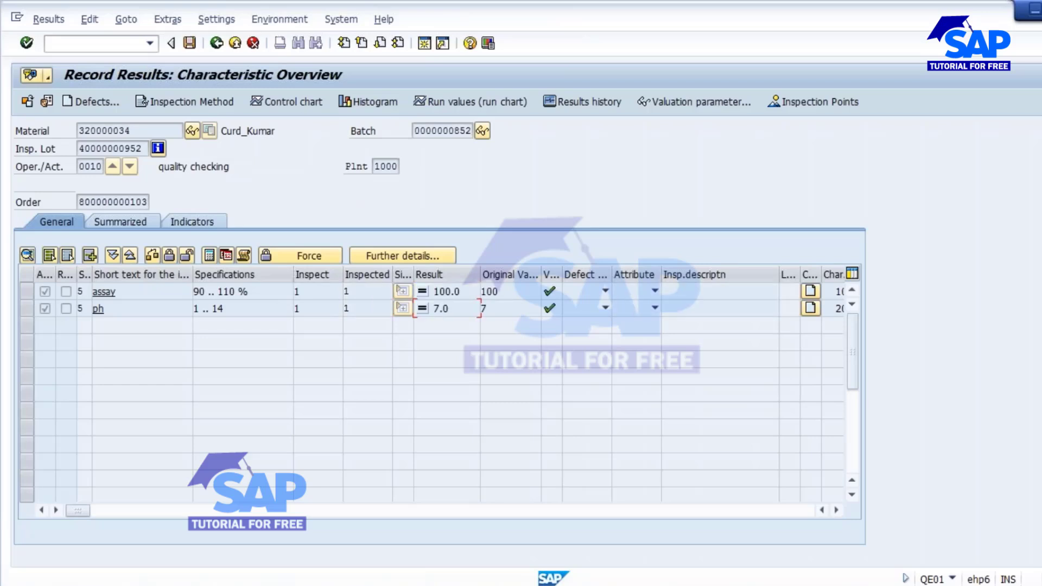
{"action": "left_click", "coordinate": [190, 43]}
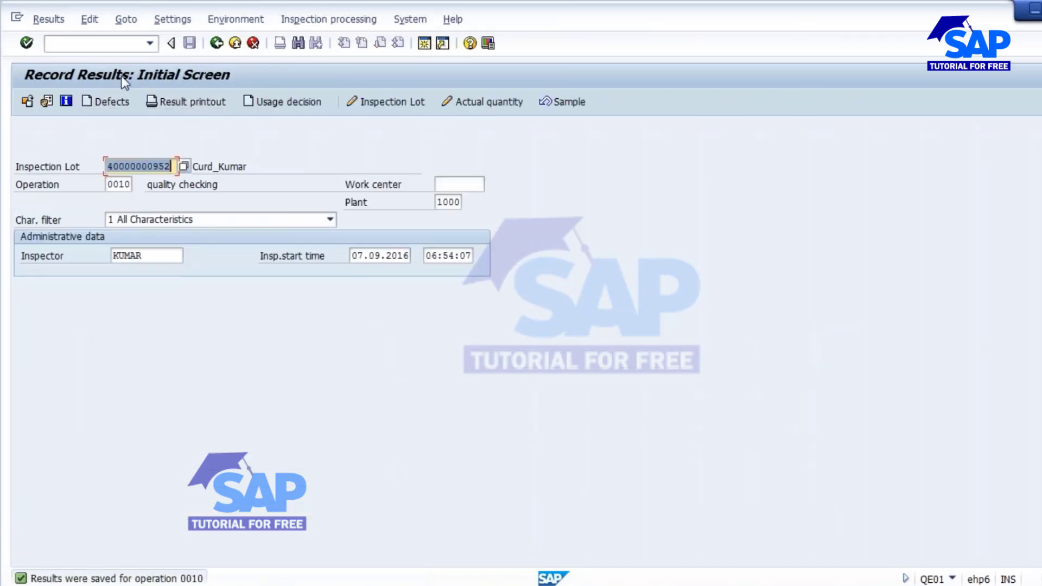
{"action": "left_click", "coordinate": [288, 103]}
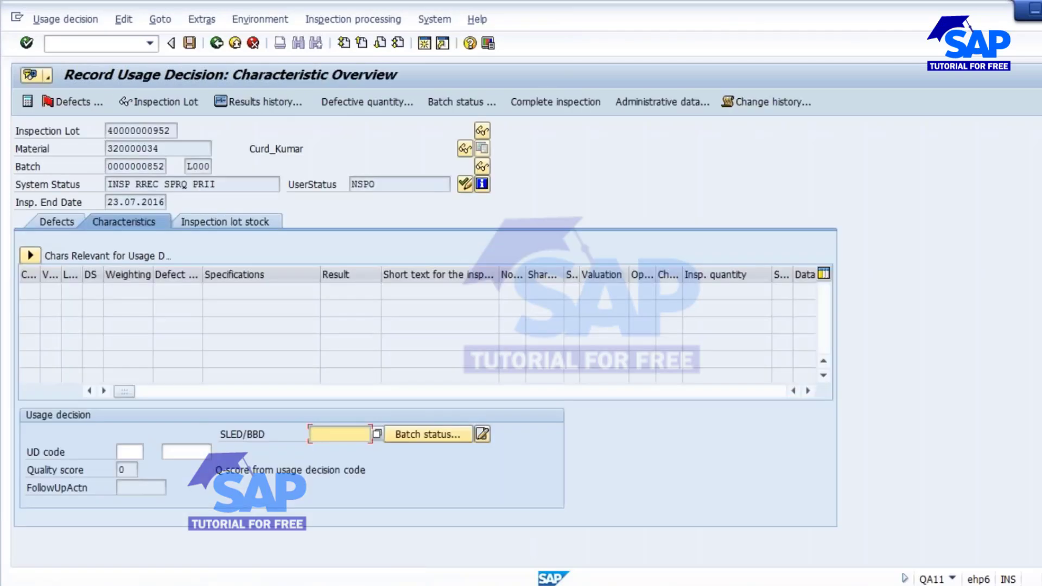
Save usage decision A1 for the lot, posting 100 to unrestricted stock.
{"action": "left_click", "coordinate": [130, 452]}
{"action": "left_click", "coordinate": [152, 451]}
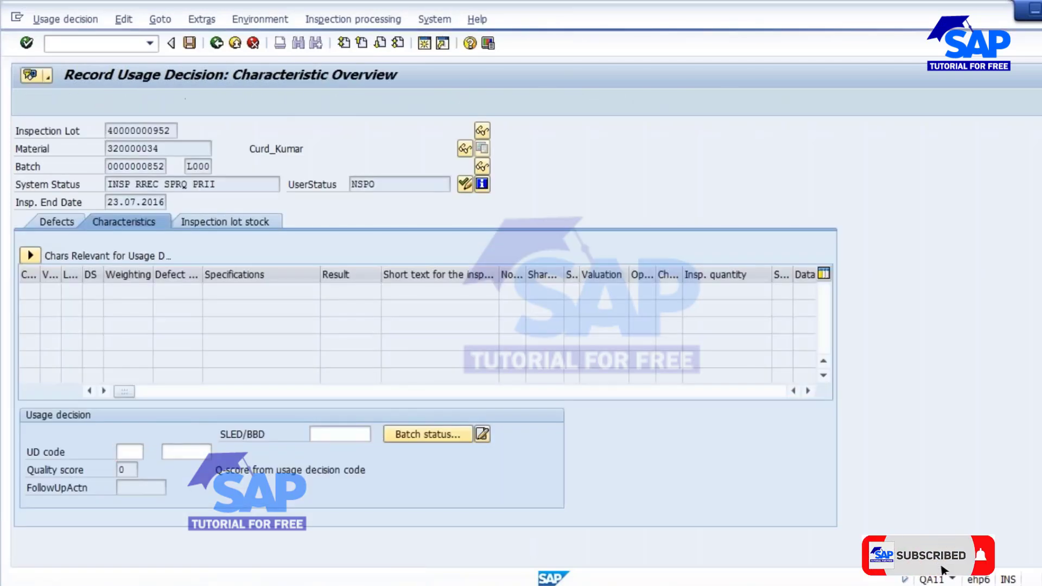
{"action": "double_click", "coordinate": [242, 239]}
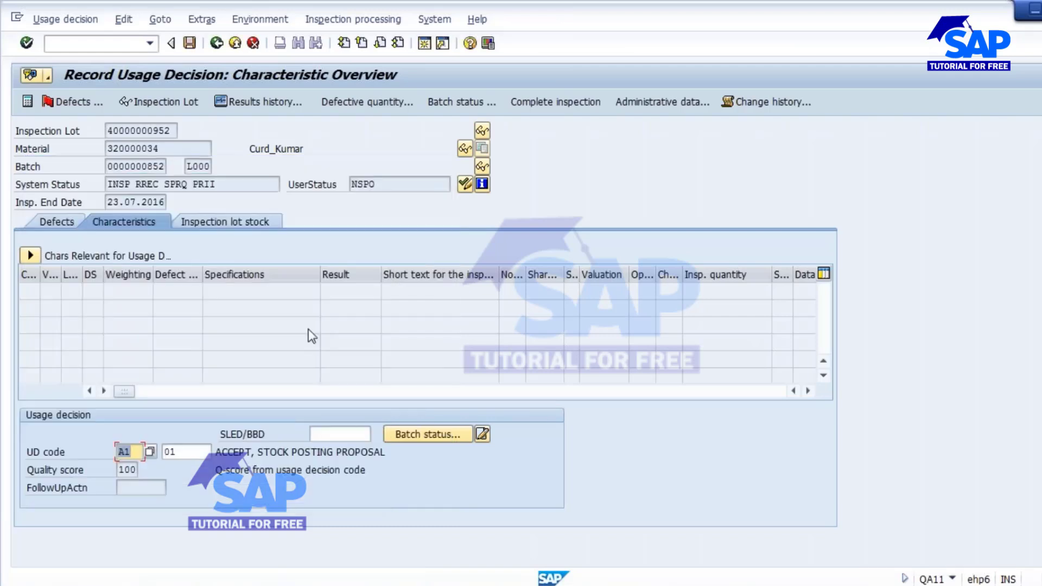
{"action": "key", "text": "Return"}
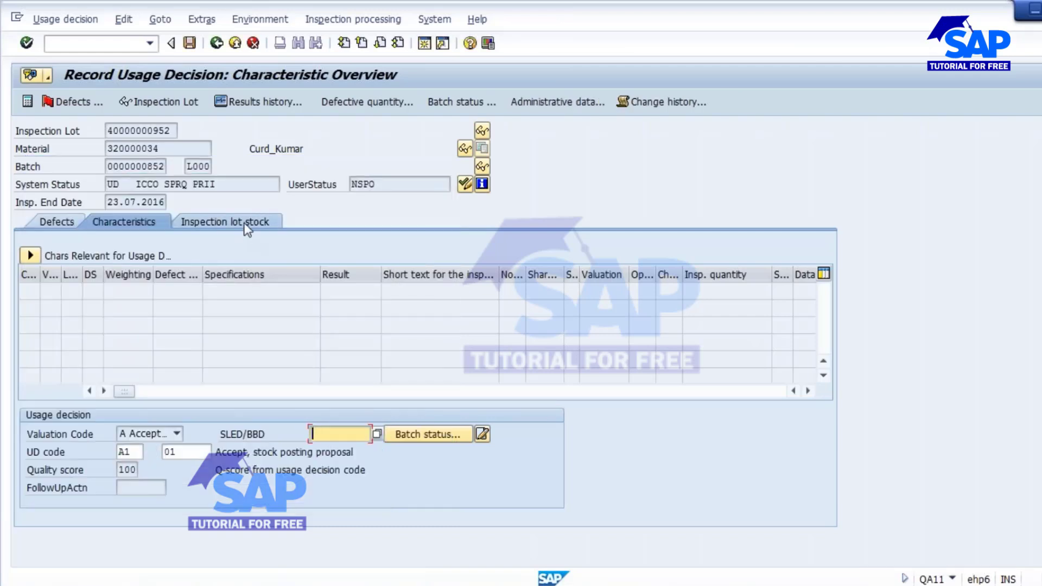
{"action": "left_click", "coordinate": [246, 223]}
{"action": "type", "text": "100"}
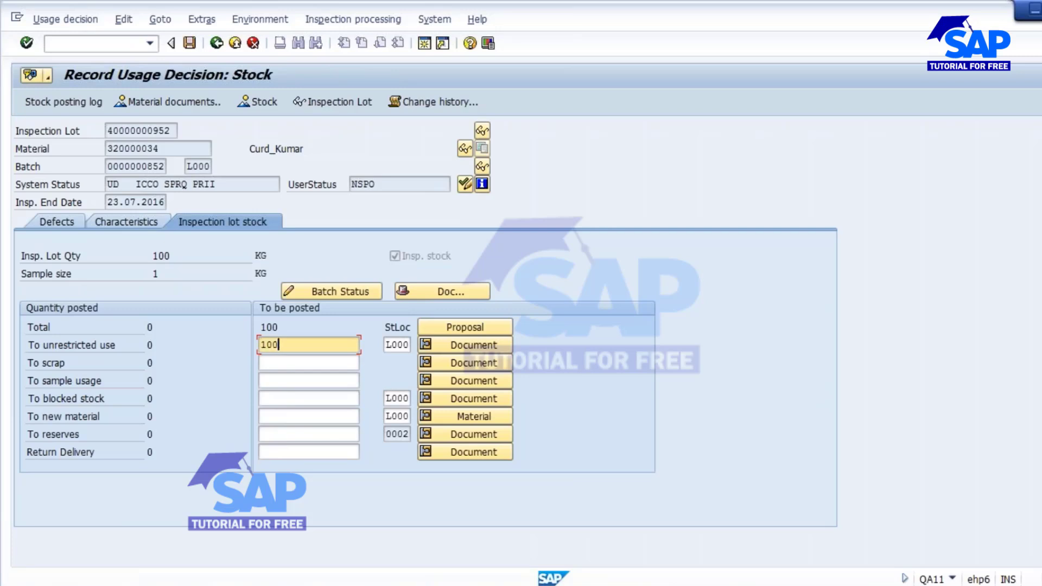
{"action": "key", "text": "Return"}
{"action": "left_click", "coordinate": [189, 43]}
{"action": "left_click", "coordinate": [304, 327]}
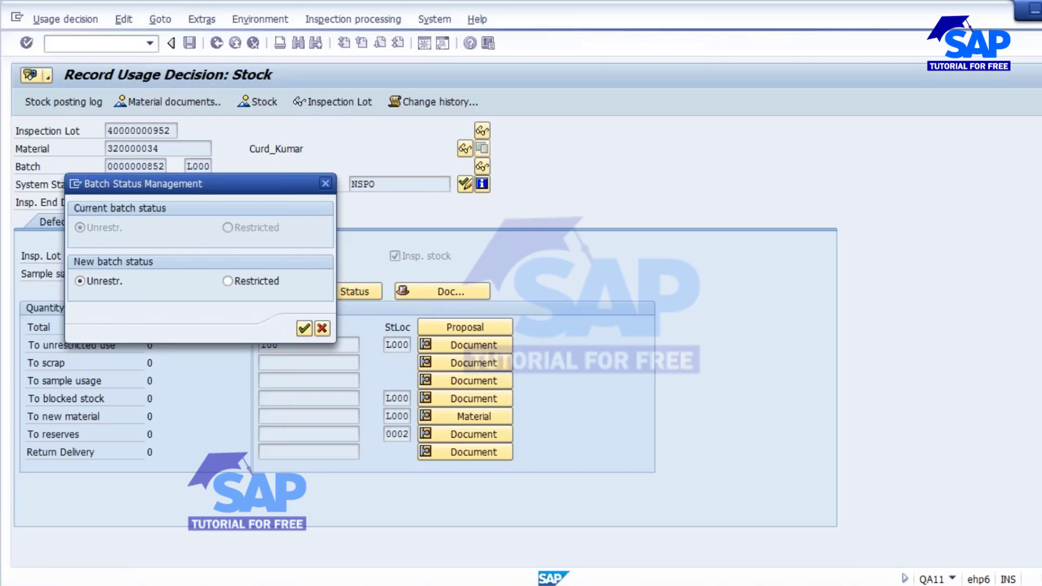
{"action": "key", "text": "Return"}
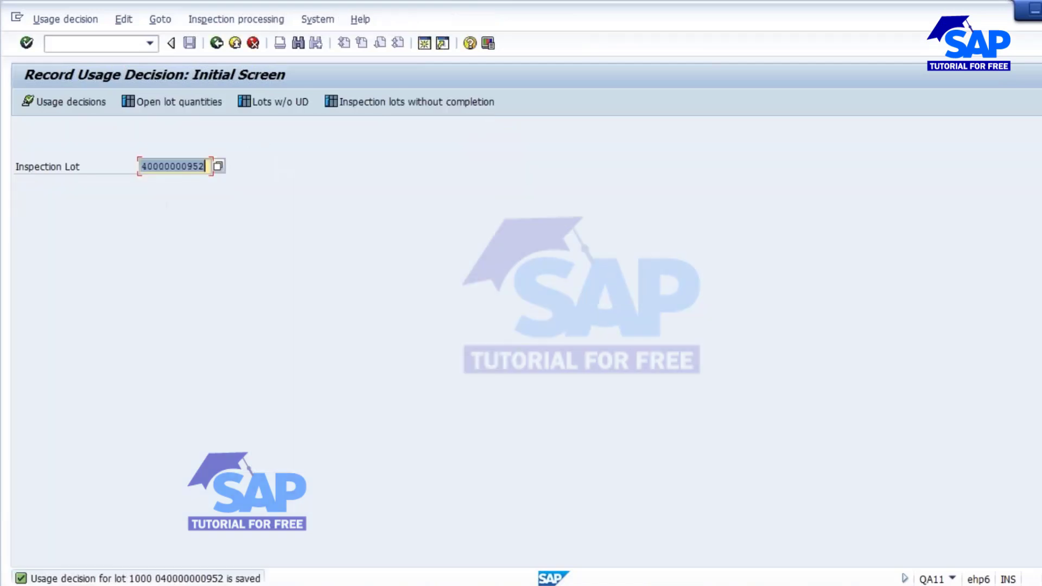
Refresh the MD04 list to confirm 319.300 KG in stock and three production orders.
{"action": "left_click", "coordinate": [73, 48]}
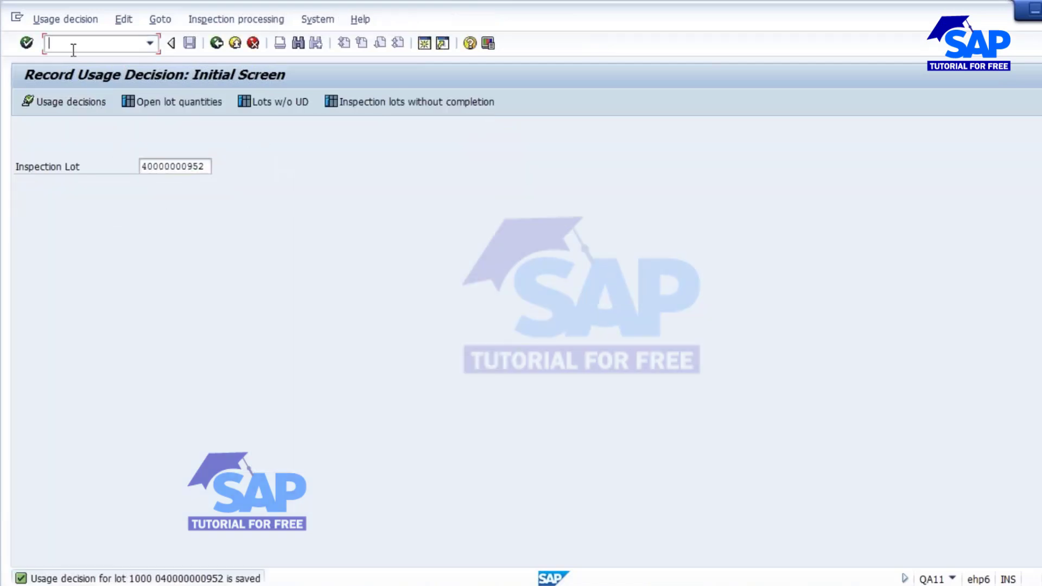
{"action": "left_click", "coordinate": [216, 43]}
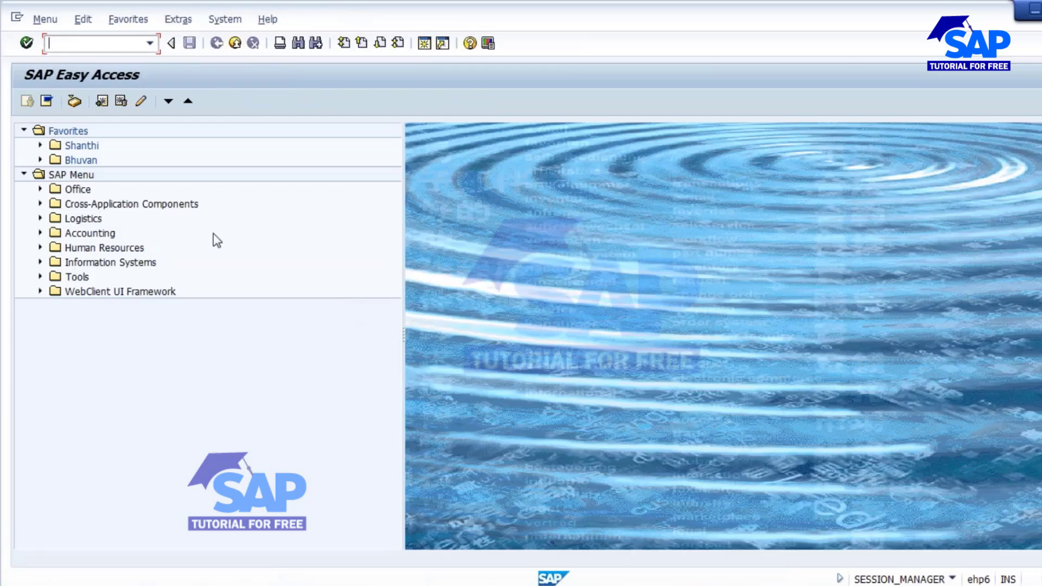
{"action": "mouse_move", "coordinate": [453, 578]}
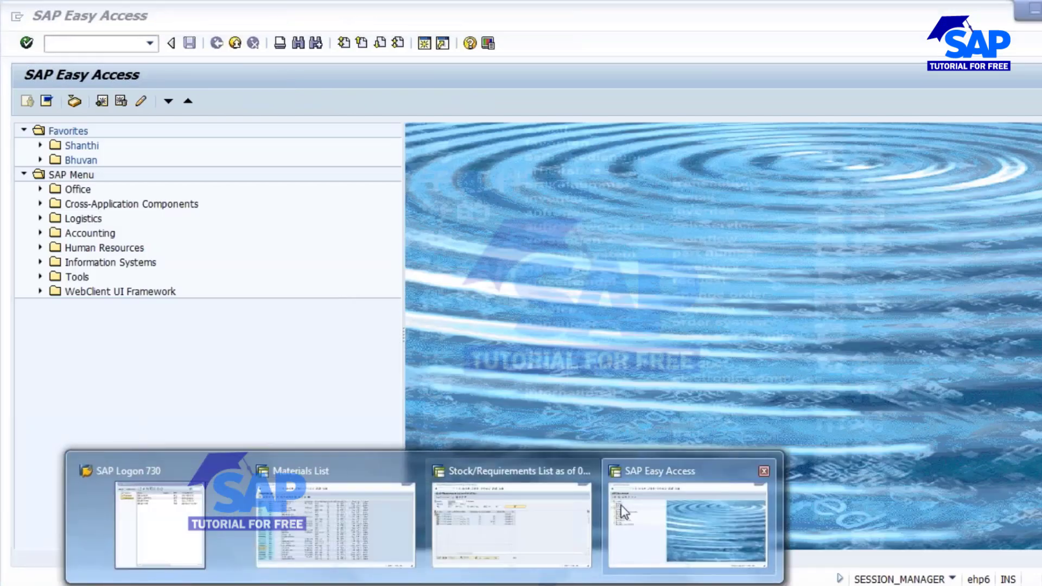
{"action": "mouse_move", "coordinate": [548, 578]}
{"action": "left_click", "coordinate": [505, 528]}
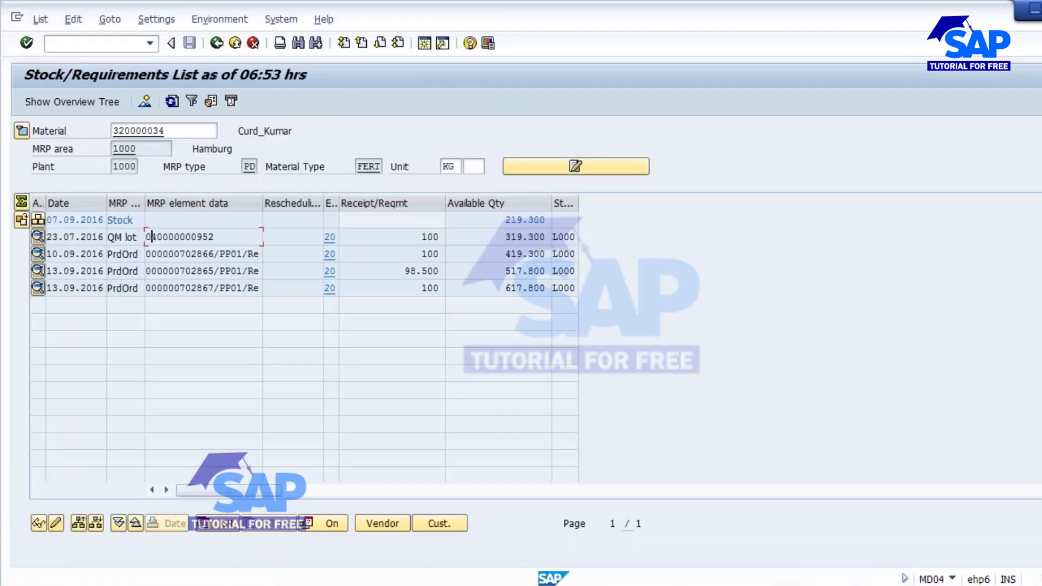
{"action": "left_click", "coordinate": [172, 100]}
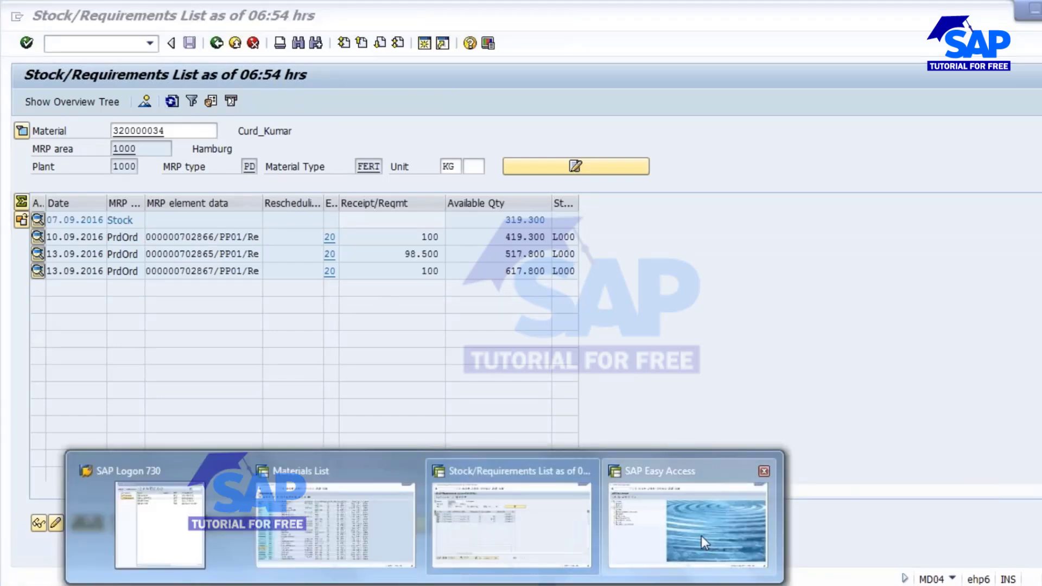
{"action": "left_click", "coordinate": [702, 536]}
Remove inspection type 04 from material 320000034's inspection setup in MM02 for plant 1000 and save.
{"action": "type", "text": "mm02"}
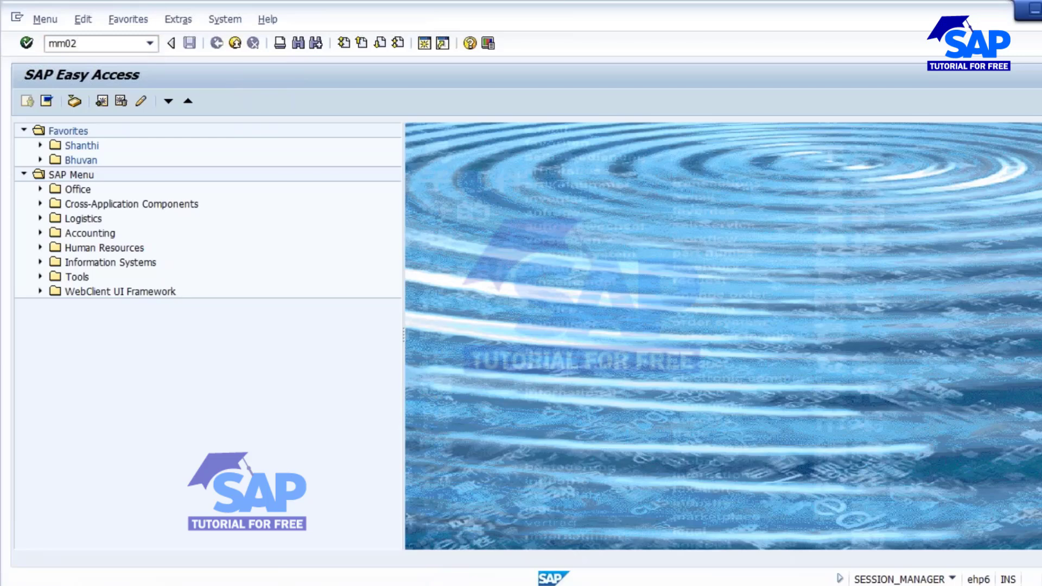
{"action": "key", "text": "Return"}
{"action": "key", "text": "Return"}
{"action": "key", "text": "Return"}
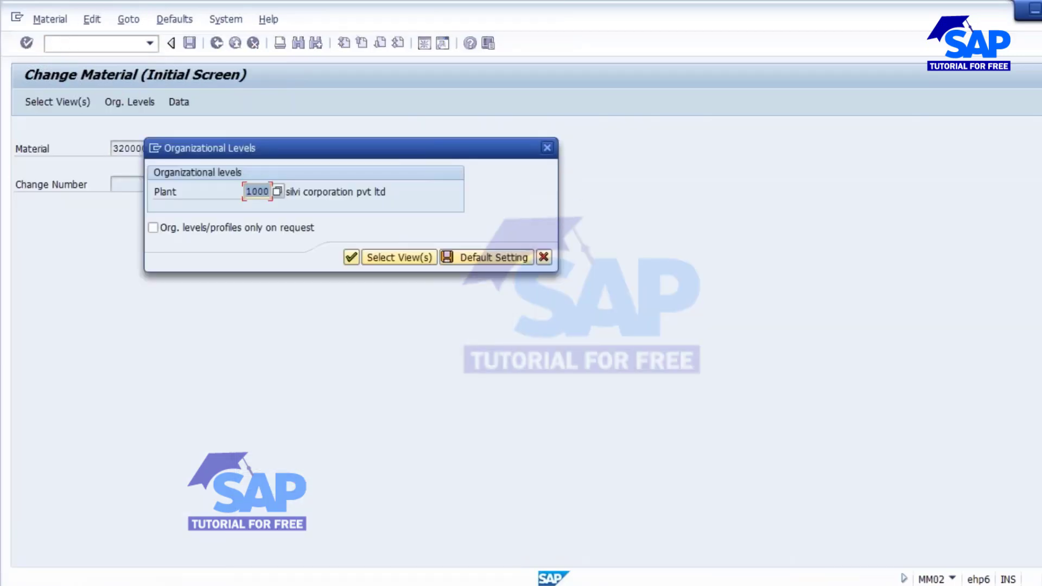
{"action": "left_click", "coordinate": [351, 257]}
{"action": "left_click", "coordinate": [426, 259]}
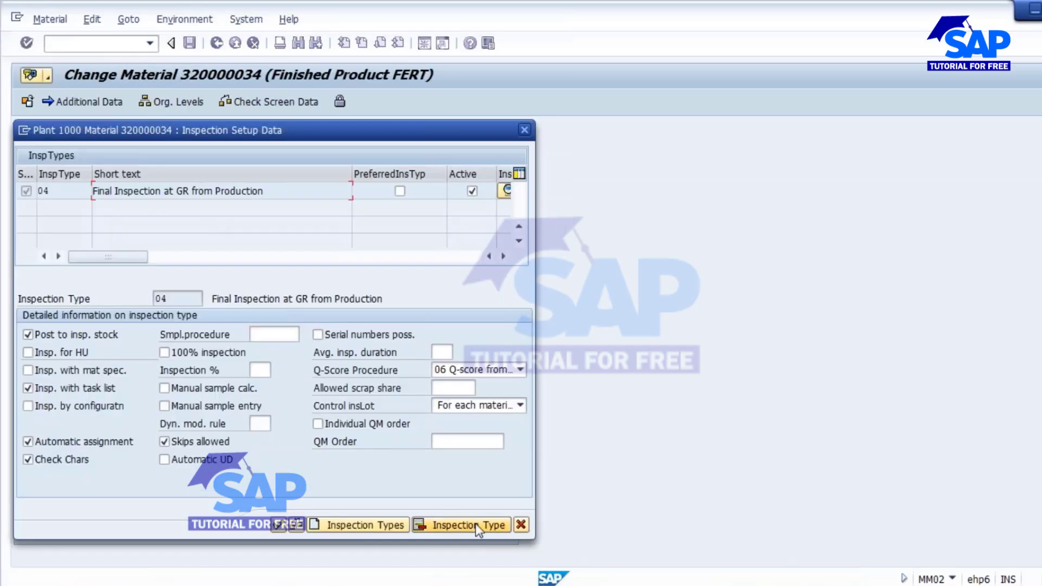
{"action": "left_click", "coordinate": [475, 524]}
{"action": "left_click", "coordinate": [379, 525]}
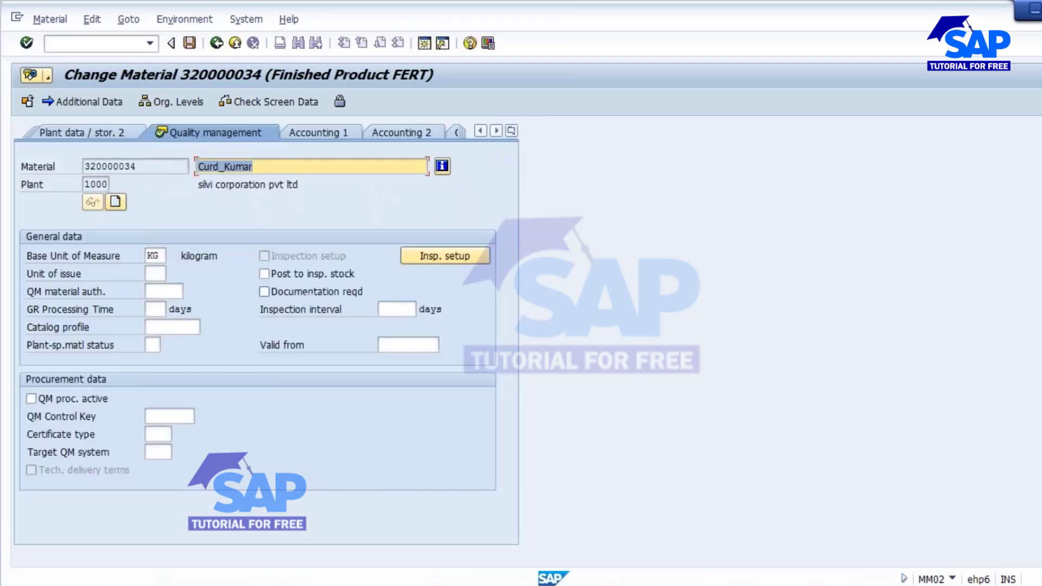
{"action": "left_click", "coordinate": [189, 43]}
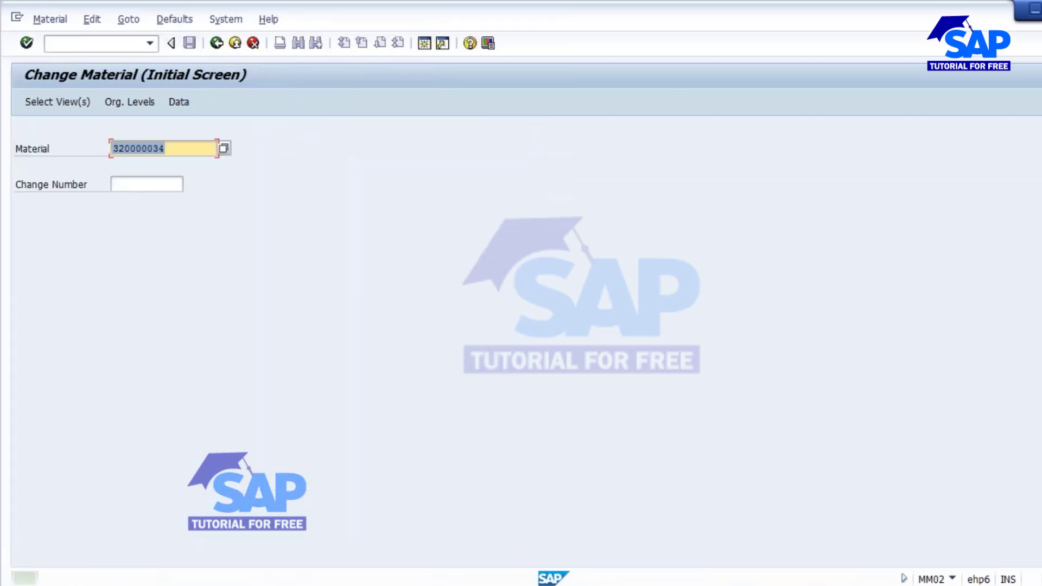
{"action": "key", "text": "alt+Tab"}
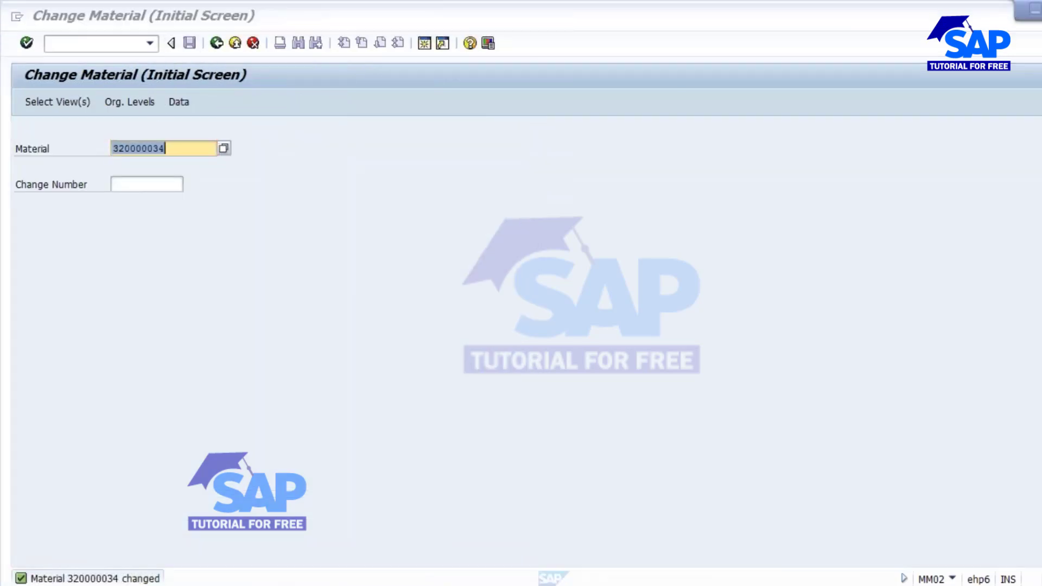
{"action": "left_click", "coordinate": [587, 503]}
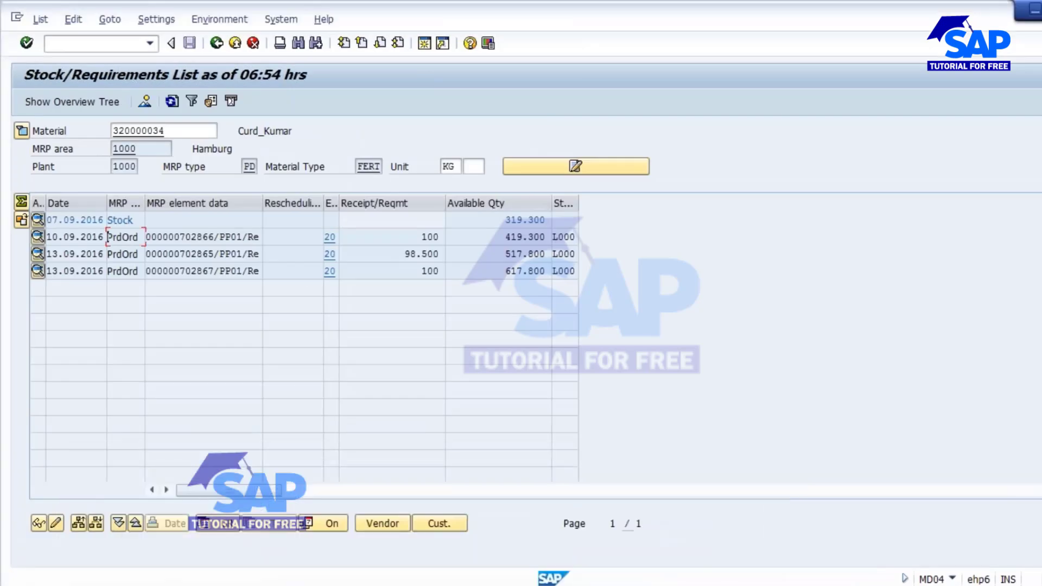
Copy production order number 702866 from the MD04 list.
{"action": "left_click", "coordinate": [179, 237]}
{"action": "left_click_drag", "start_coordinate": [179, 237], "coordinate": [215, 239]}
{"action": "key", "text": "ctrl+c"}
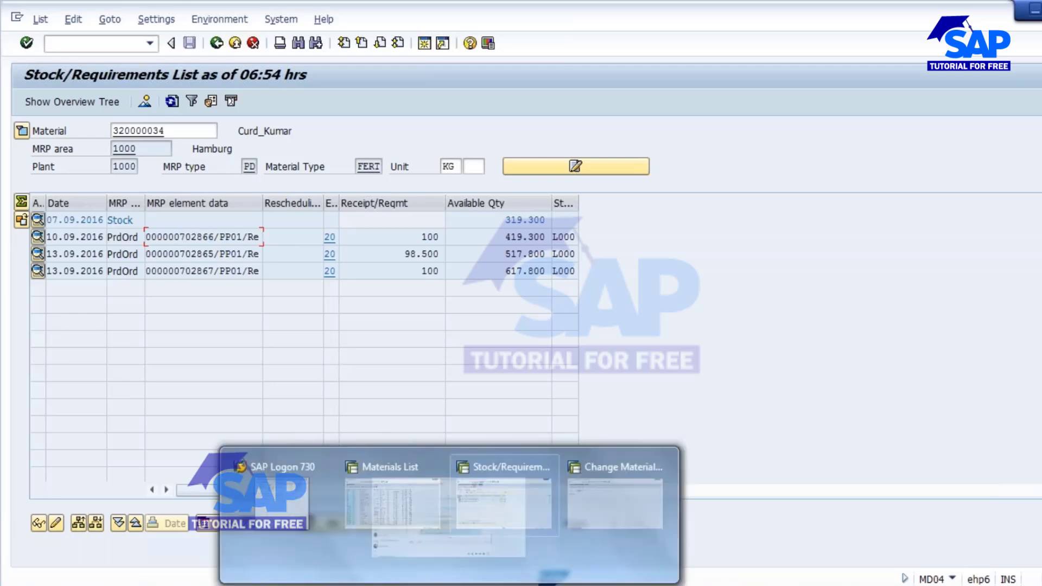
Highlight MB31 and MIGO in the notes' manual goods receipt line.
{"action": "left_click", "coordinate": [408, 585]}
{"action": "left_click", "coordinate": [408, 523]}
{"action": "left_click_drag", "start_coordinate": [172, 371], "coordinate": [223, 371]}
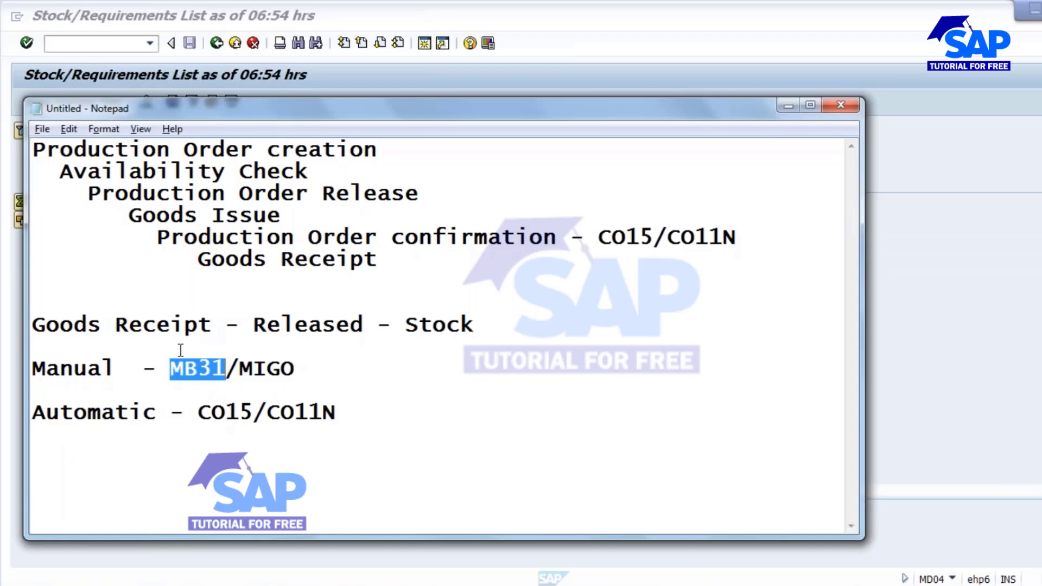
{"action": "left_click_drag", "start_coordinate": [241, 365], "coordinate": [309, 366]}
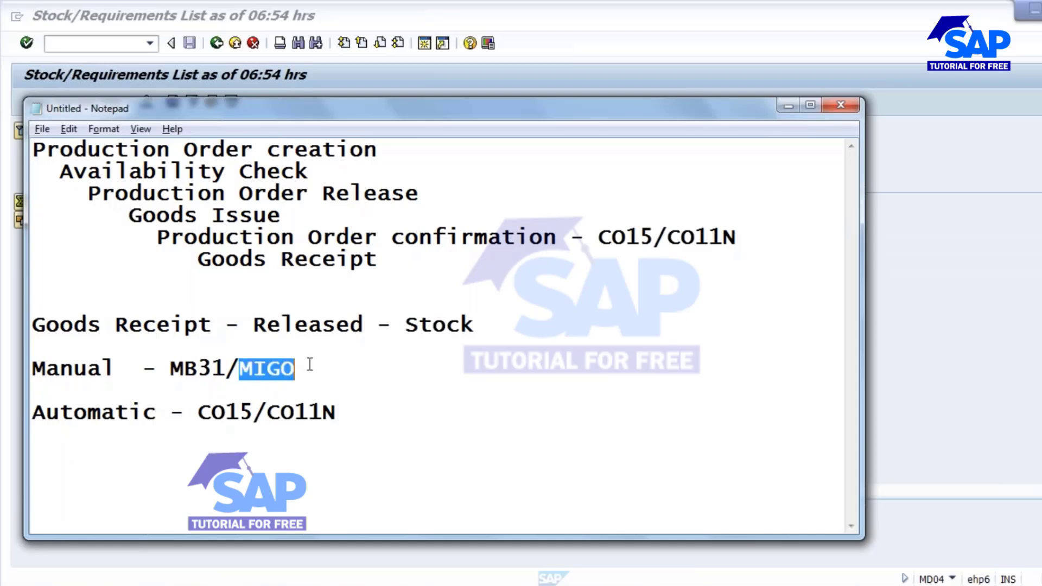
{"action": "left_click", "coordinate": [306, 370]}
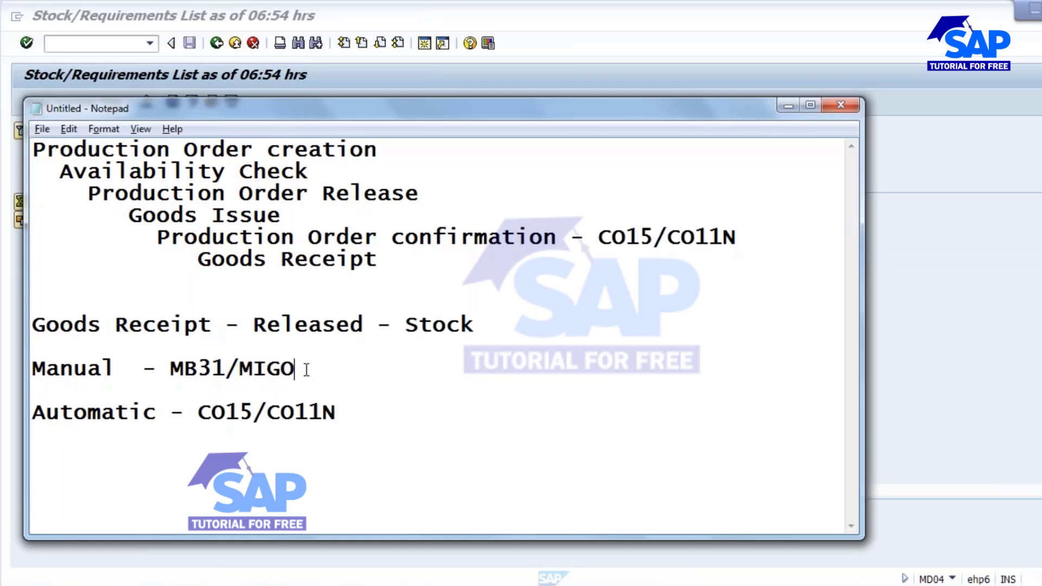
{"action": "left_click_drag", "start_coordinate": [239, 370], "coordinate": [299, 372]}
{"action": "left_click", "coordinate": [268, 369]}
{"action": "left_click_drag", "start_coordinate": [170, 369], "coordinate": [235, 370]}
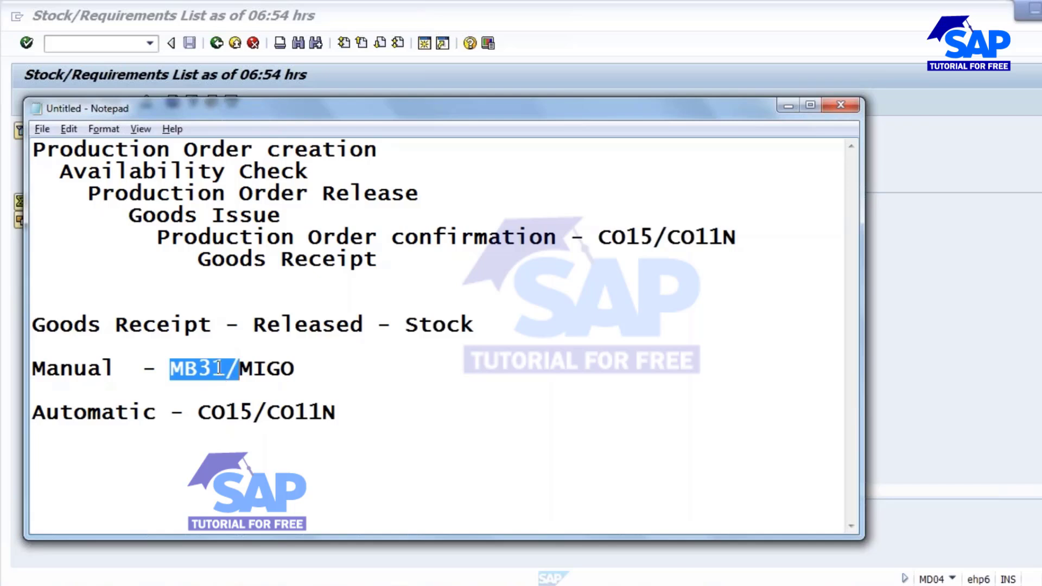
{"action": "left_click", "coordinate": [217, 369]}
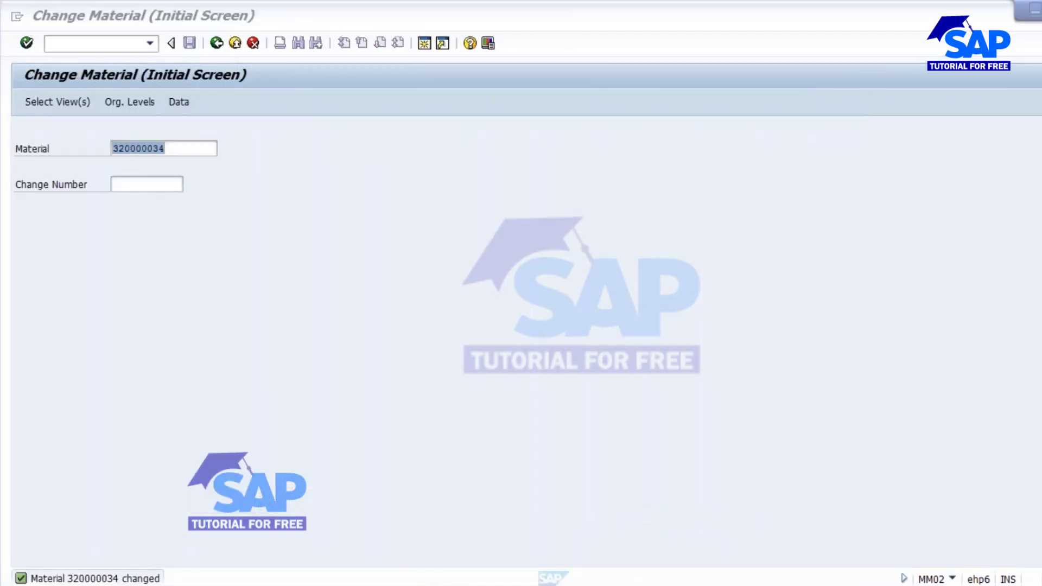
Copy order 702866 from MD04 and start the MB31 Goods Receipt for Order transaction.
{"action": "left_click", "coordinate": [500, 542]}
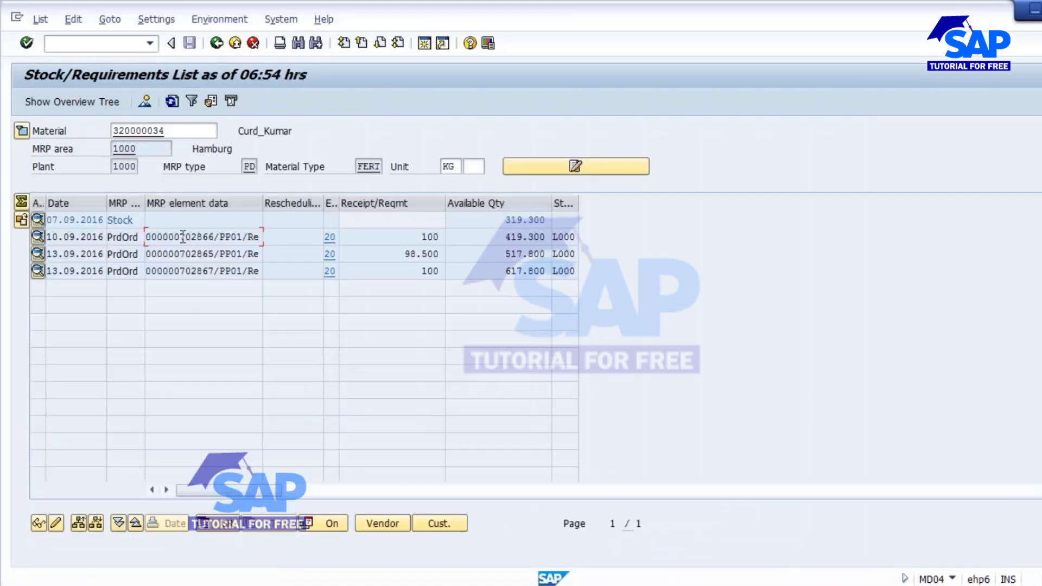
{"action": "left_click_drag", "start_coordinate": [180, 237], "coordinate": [216, 238]}
{"action": "key", "text": "ctrl+c"}
{"action": "mouse_move", "coordinate": [464, 583]}
{"action": "left_click", "coordinate": [642, 542]}
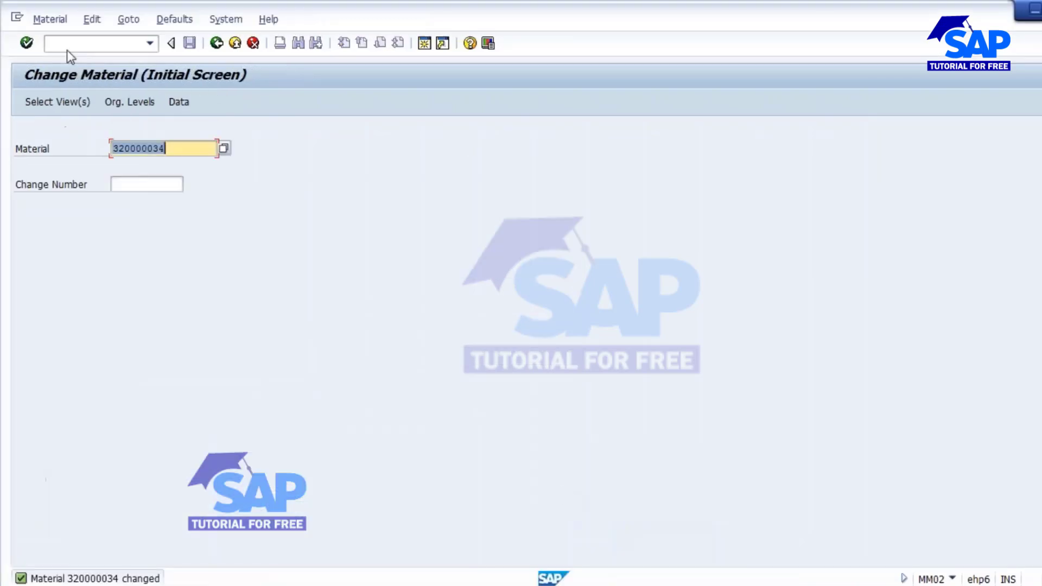
{"action": "left_click", "coordinate": [81, 44]}
{"action": "type", "text": "/nmb31"}
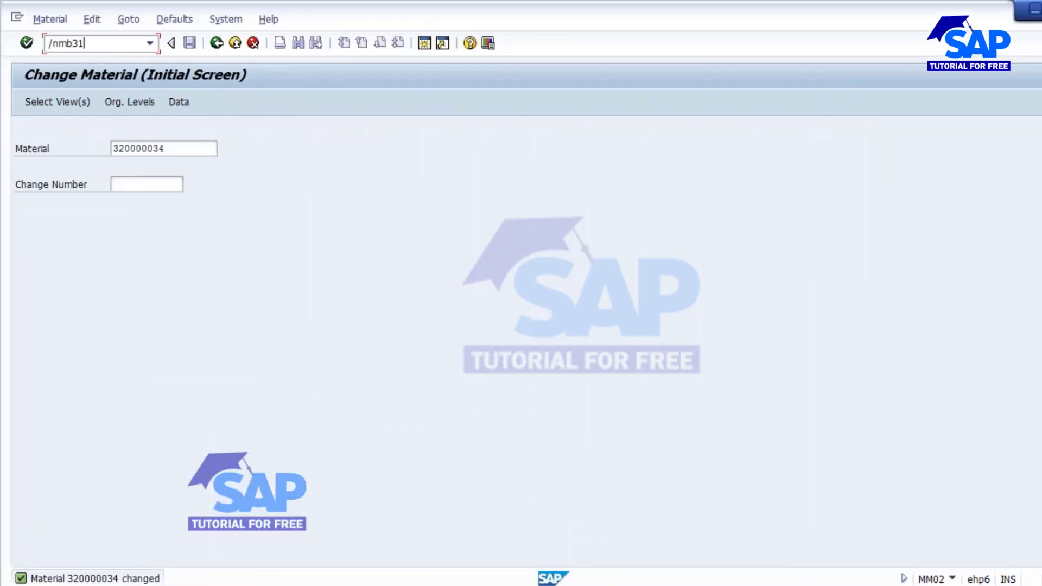
{"action": "key", "text": "Return"}
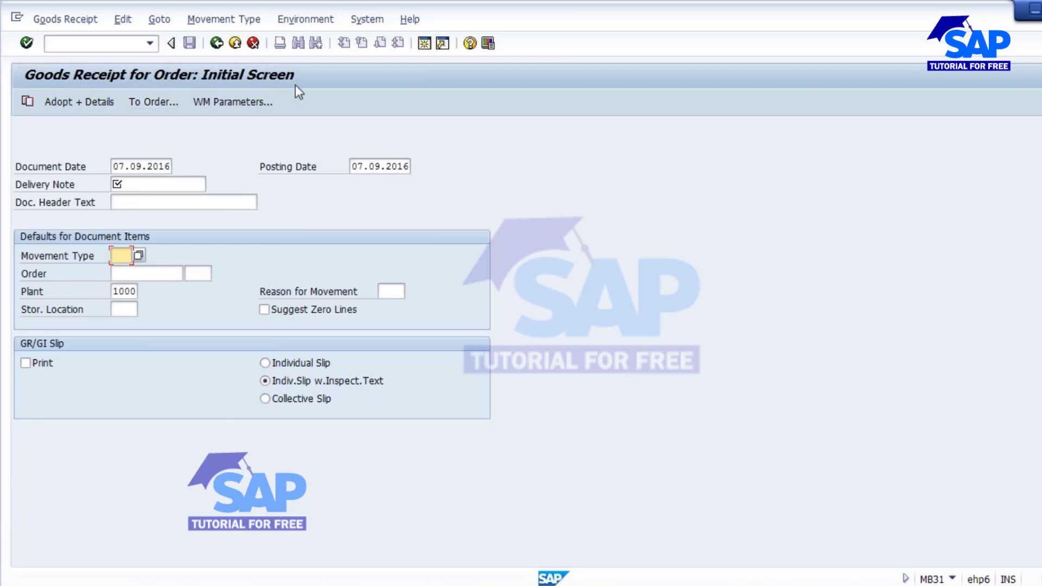
Enter delivery note 'test', movement type 101, order 702866 and the storage location.
{"action": "left_click", "coordinate": [121, 184]}
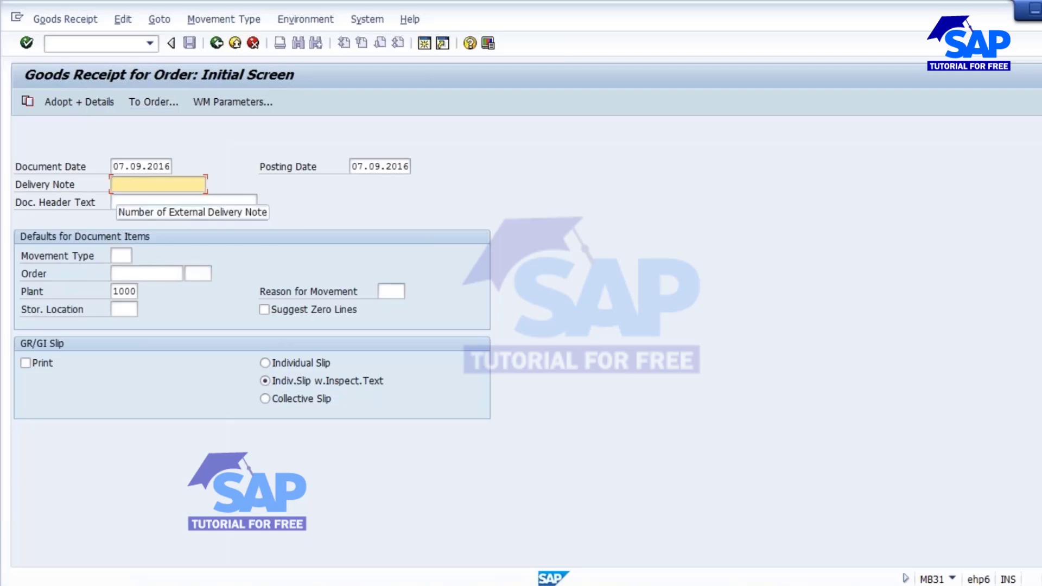
{"action": "type", "text": "te"}
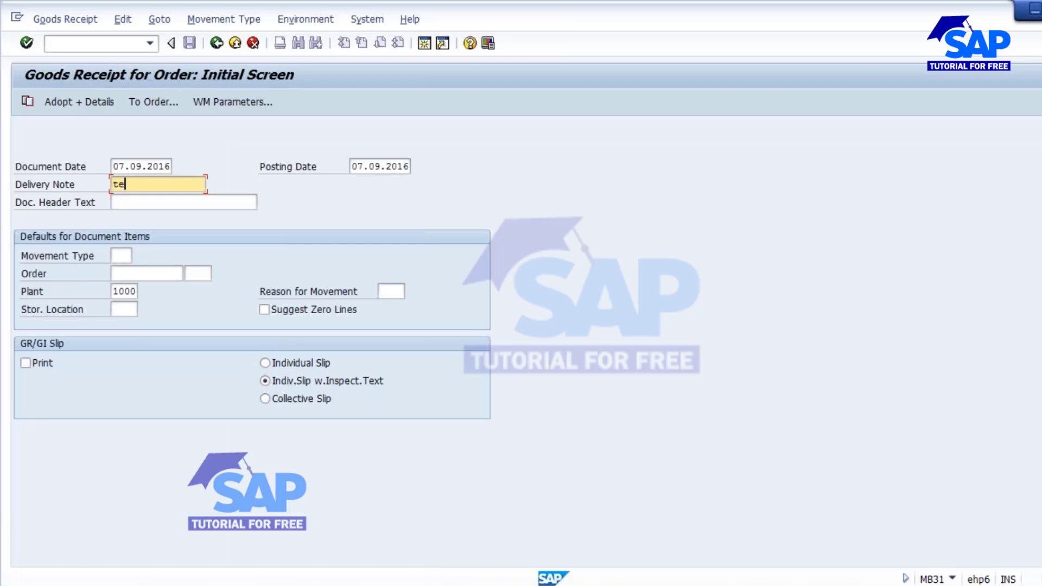
{"action": "type", "text": "tt"}
{"action": "left_click", "coordinate": [119, 253]}
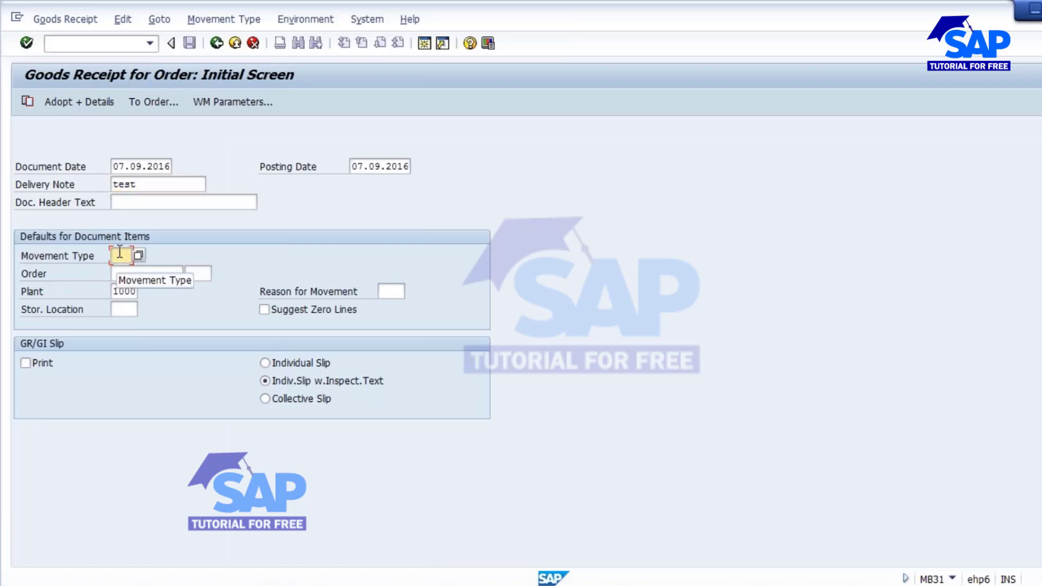
{"action": "type", "text": "101"}
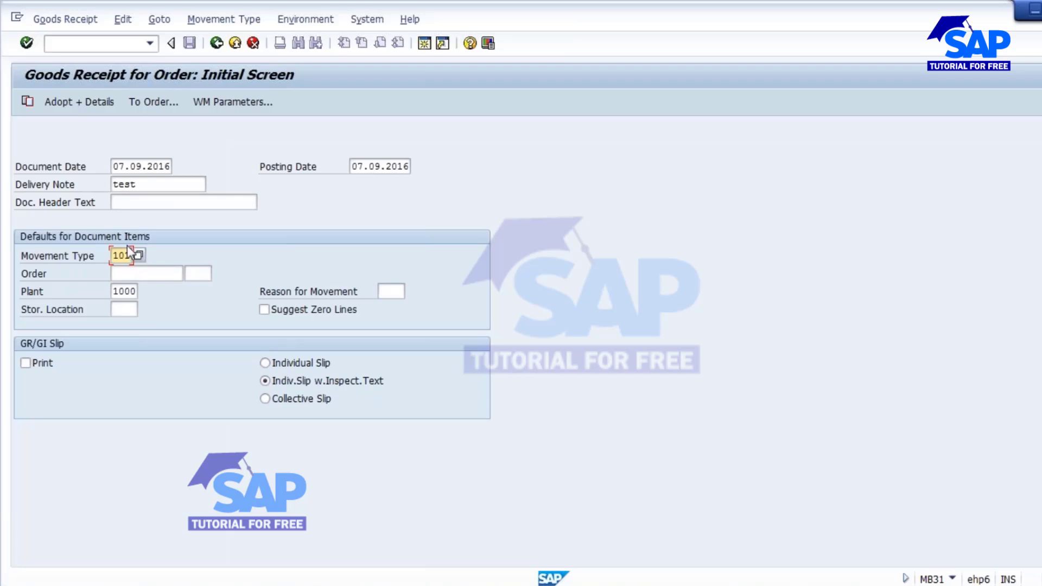
{"action": "left_click", "coordinate": [141, 275]}
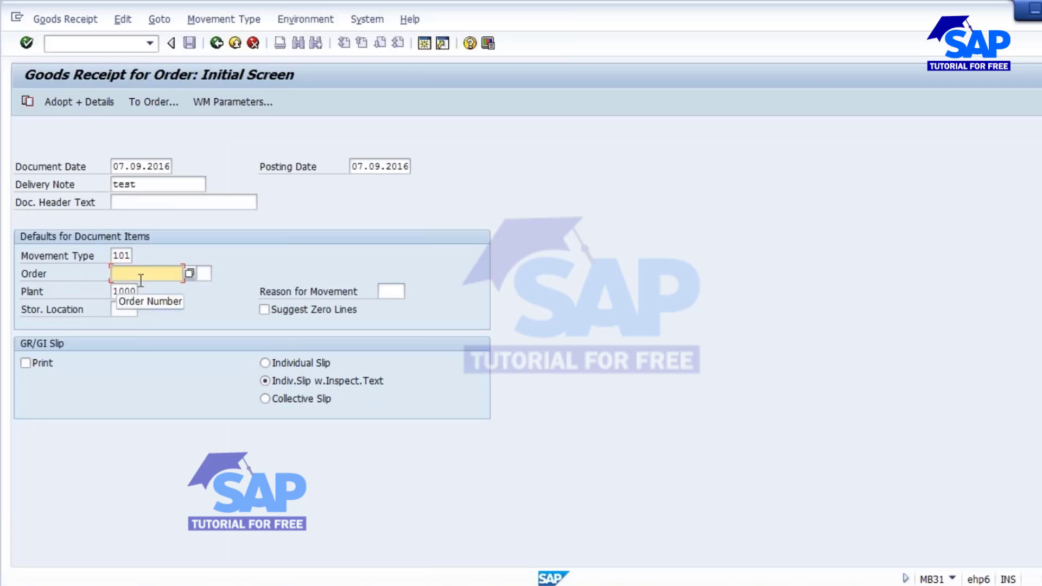
{"action": "type", "text": "702866"}
{"action": "key", "text": "Tab"}
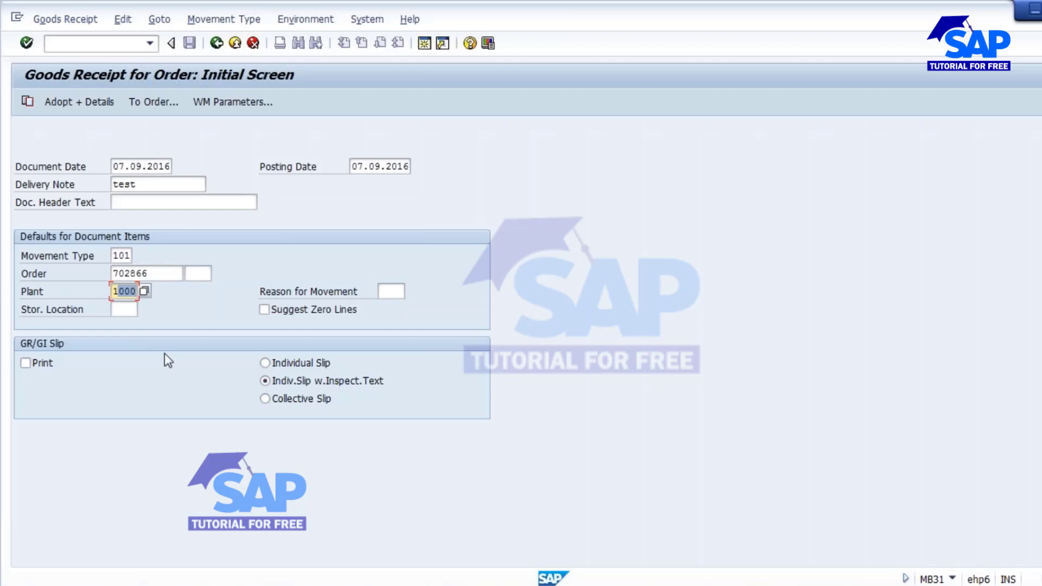
{"action": "left_click", "coordinate": [125, 310]}
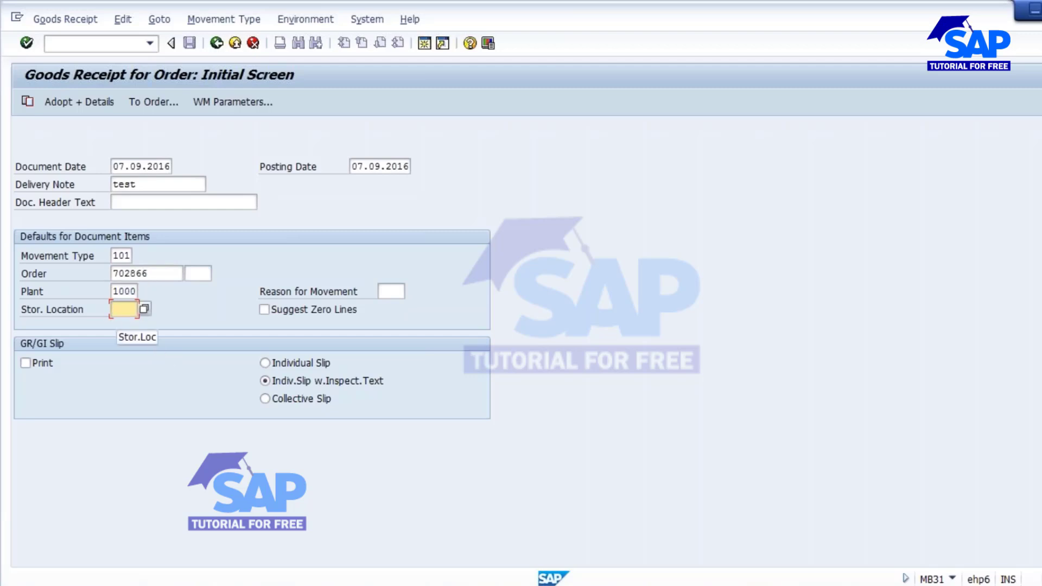
{"action": "double_click", "coordinate": [150, 274]}
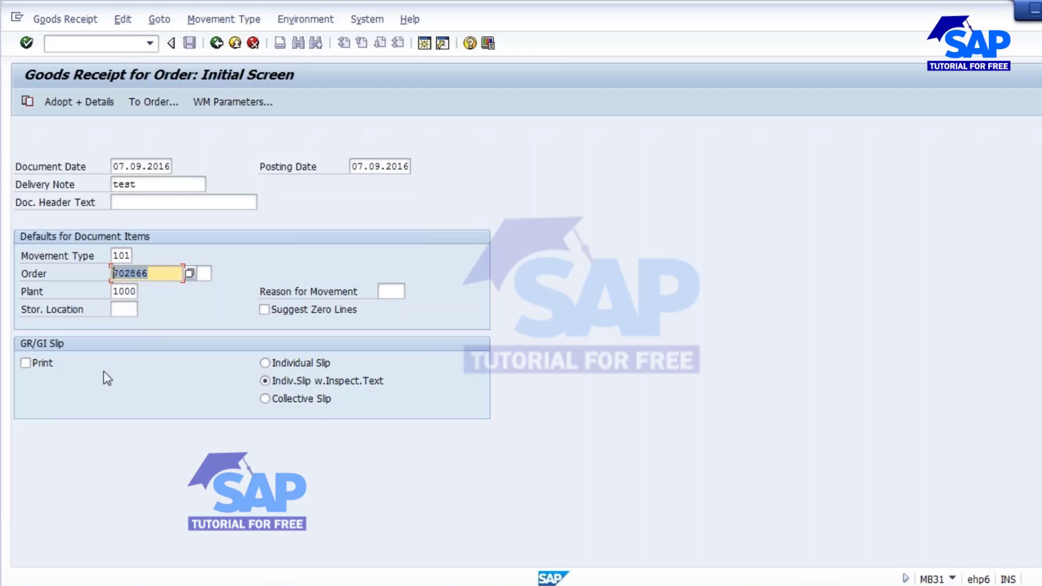
{"action": "left_click", "coordinate": [125, 309]}
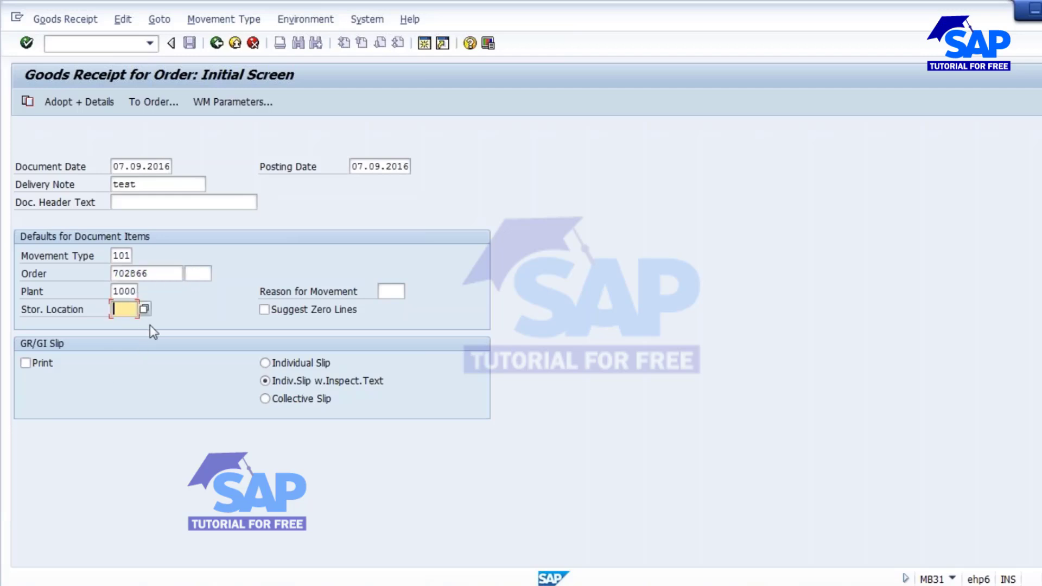
{"action": "type", "text": "1"}
{"action": "key", "text": "Return"}
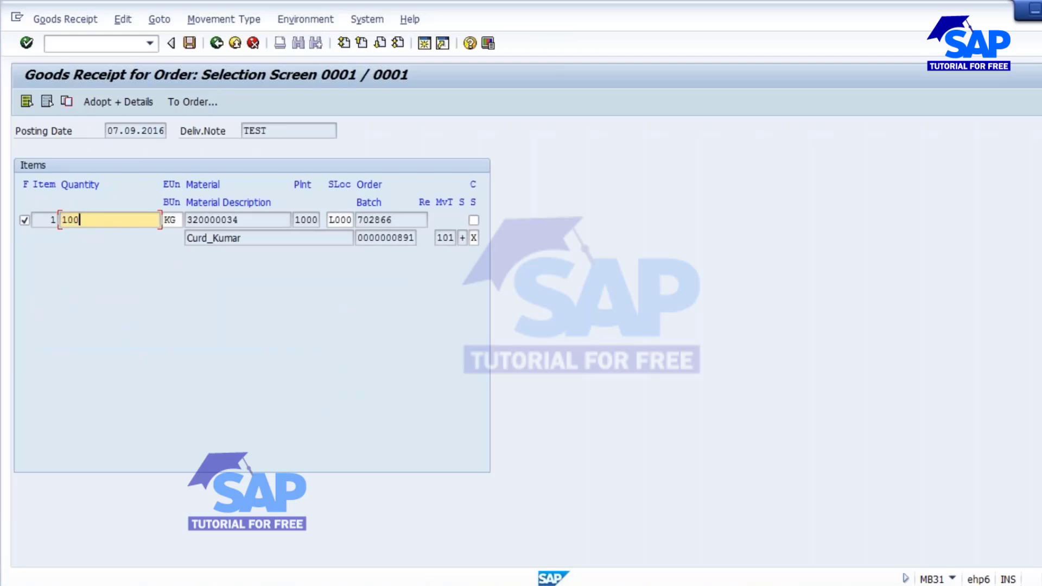
{"action": "left_click_drag", "start_coordinate": [249, 220], "coordinate": [186, 220]}
{"action": "left_click", "coordinate": [171, 220]}
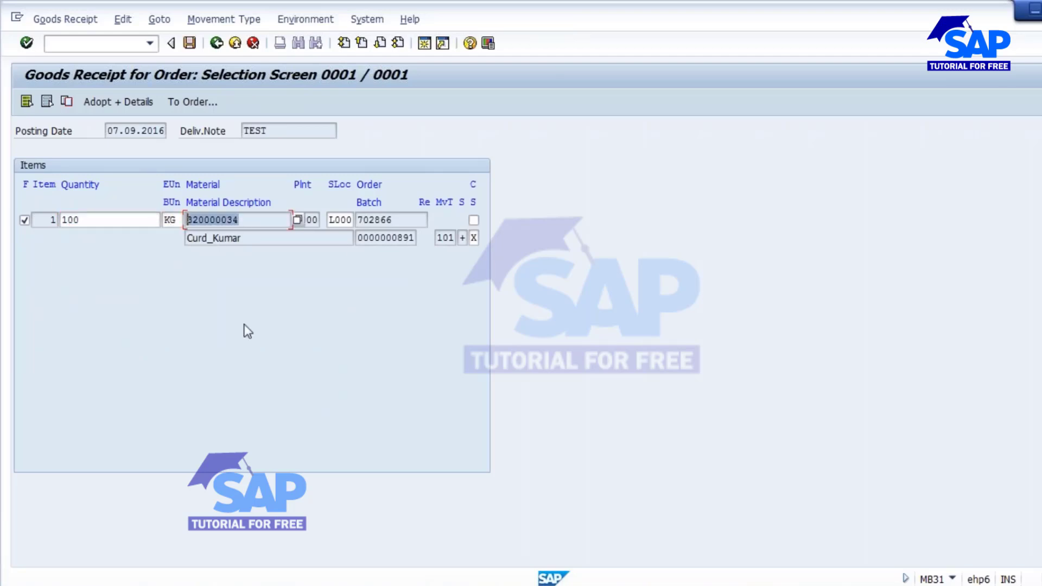
{"action": "left_click", "coordinate": [314, 221]}
{"action": "left_click", "coordinate": [345, 220]}
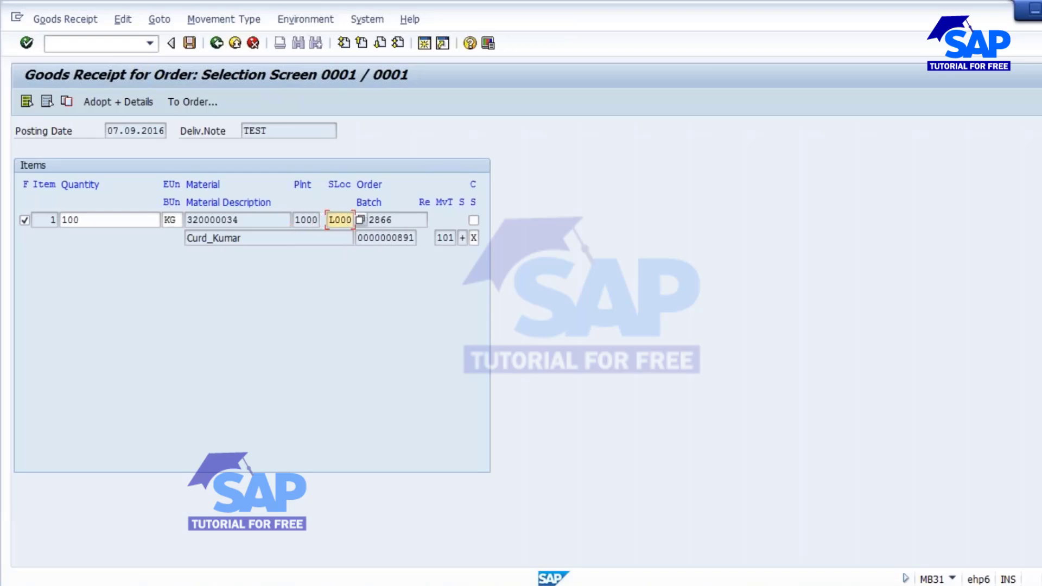
{"action": "key", "text": "Tab"}
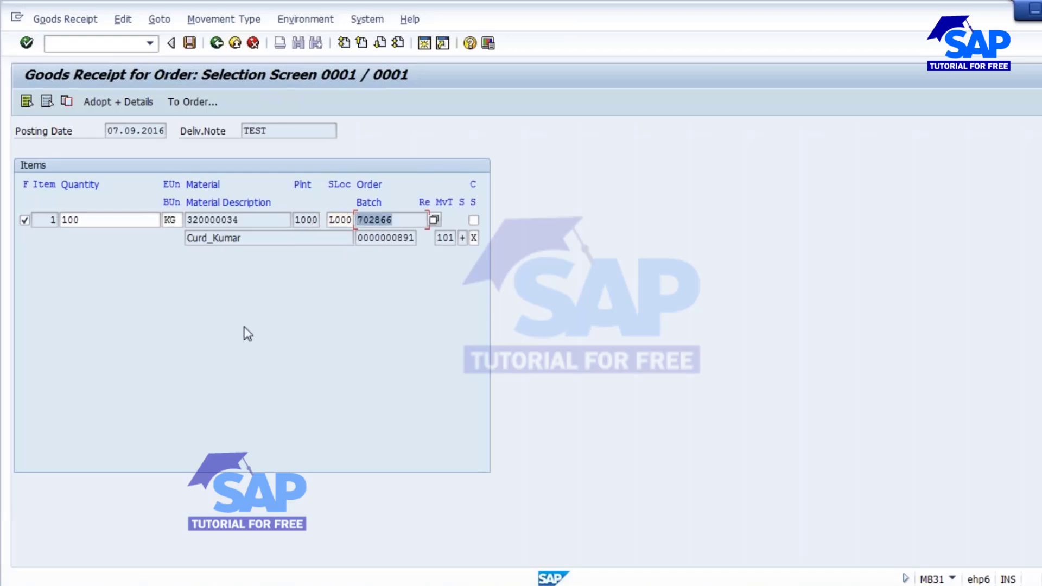
{"action": "left_click_drag", "start_coordinate": [242, 239], "coordinate": [96, 225]}
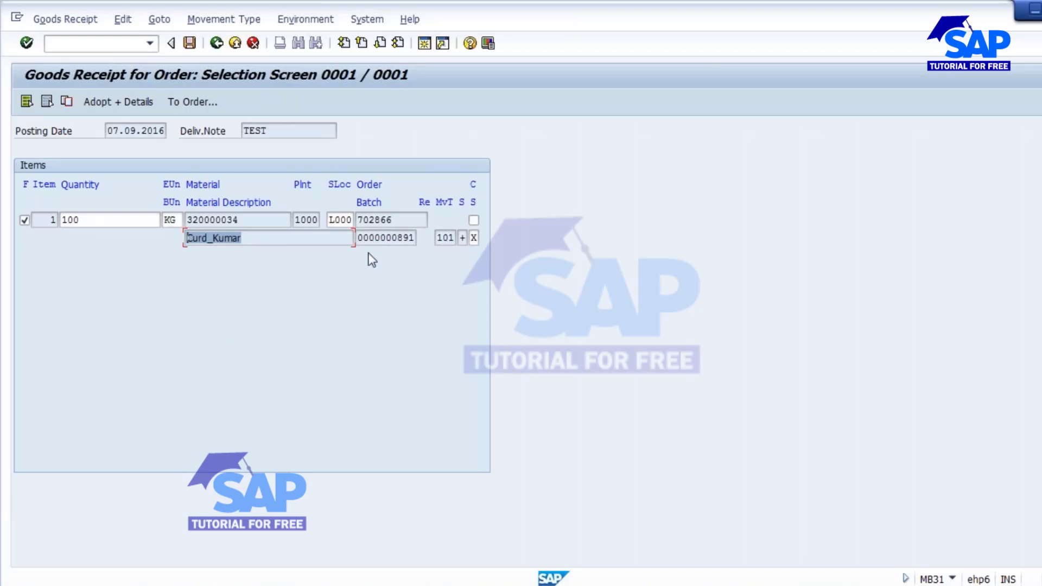
{"action": "left_click", "coordinate": [386, 238]}
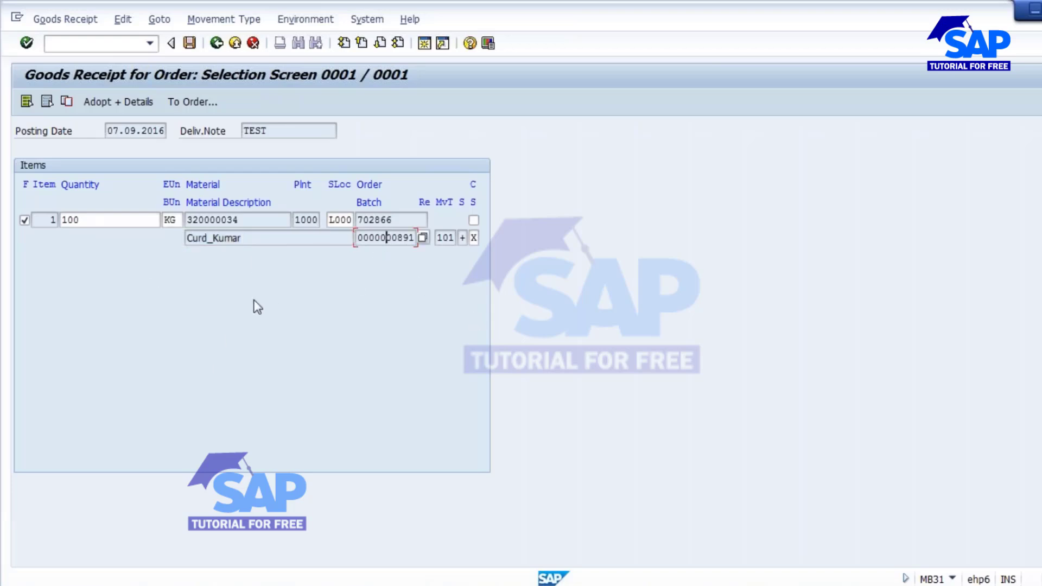
{"action": "key", "text": "Return"}
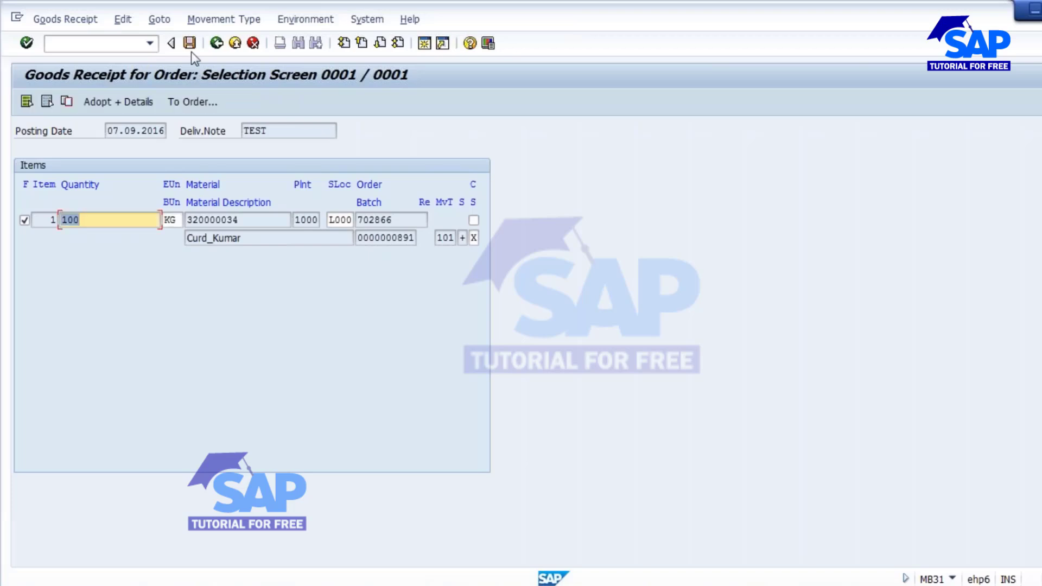
{"action": "left_click", "coordinate": [189, 44]}
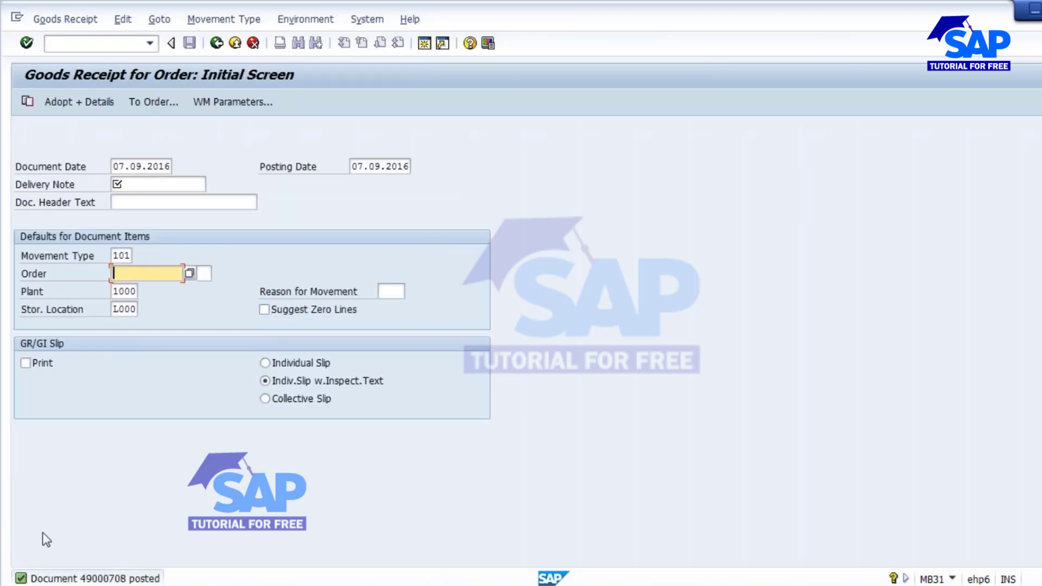
Display order 702866 in CO03 and confirm its DLV status and delivered quantity of 100.
{"action": "left_click", "coordinate": [112, 47]}
{"action": "type", "text": "/"}
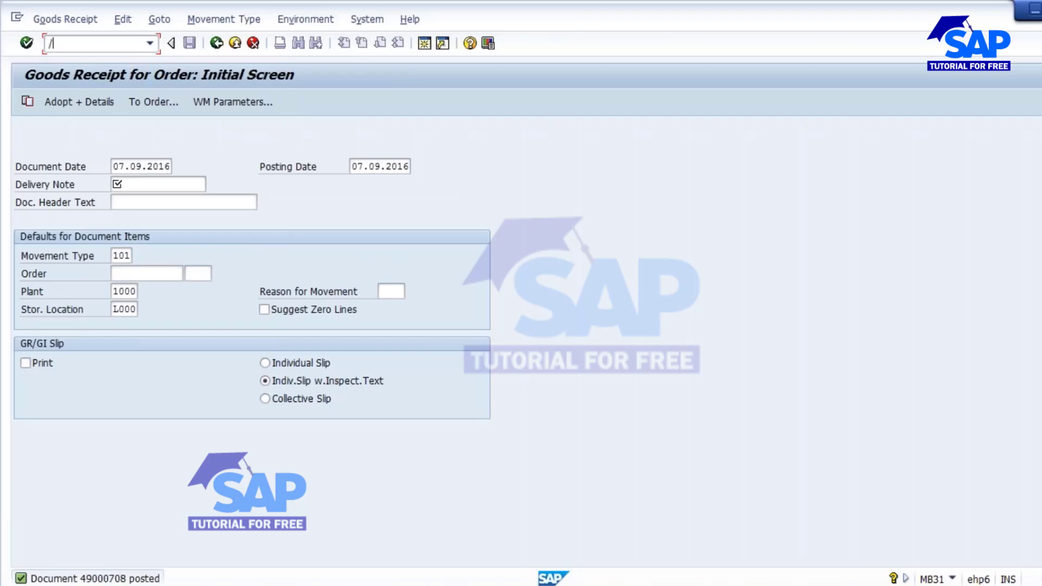
{"action": "type", "text": "NCO03"}
{"action": "key", "text": "Return"}
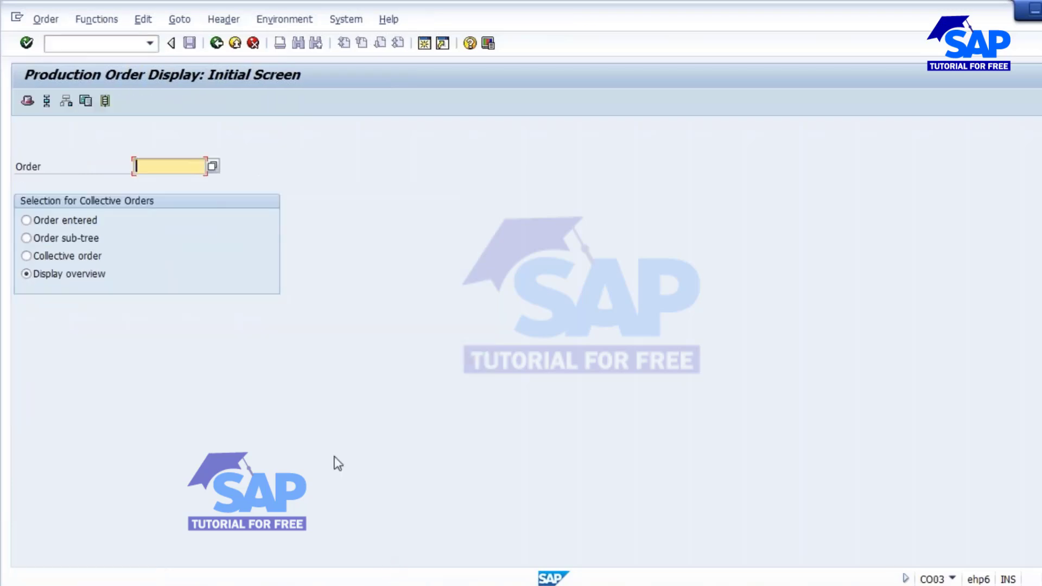
{"action": "type", "text": "702866"}
{"action": "key", "text": "Return"}
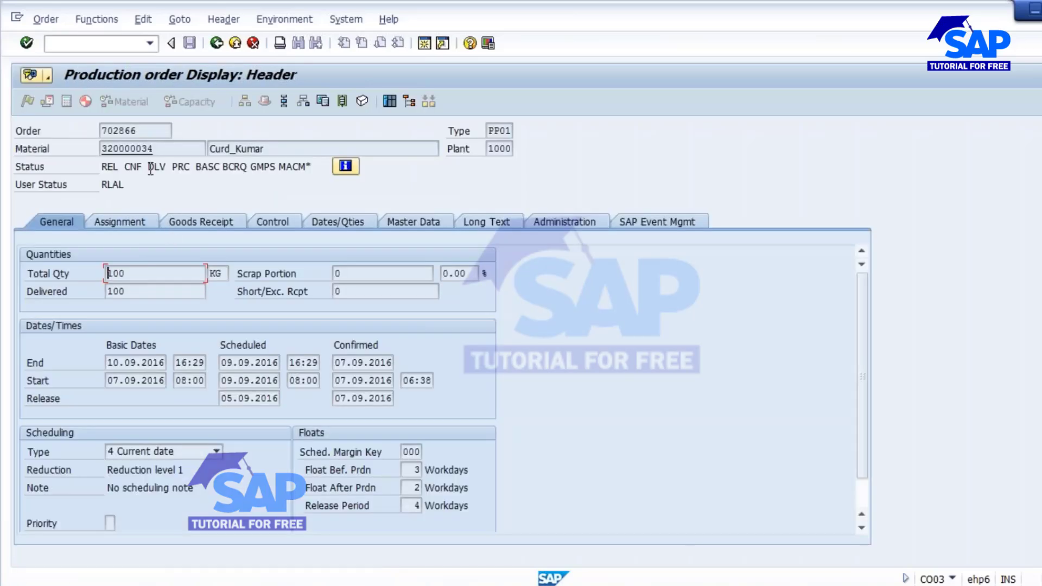
{"action": "left_click_drag", "start_coordinate": [149, 169], "coordinate": [166, 170]}
{"action": "left_click_drag", "start_coordinate": [130, 291], "coordinate": [108, 291]}
Show the order's documented goods movements and review movement type, material document and batch.
{"action": "left_click", "coordinate": [180, 20]}
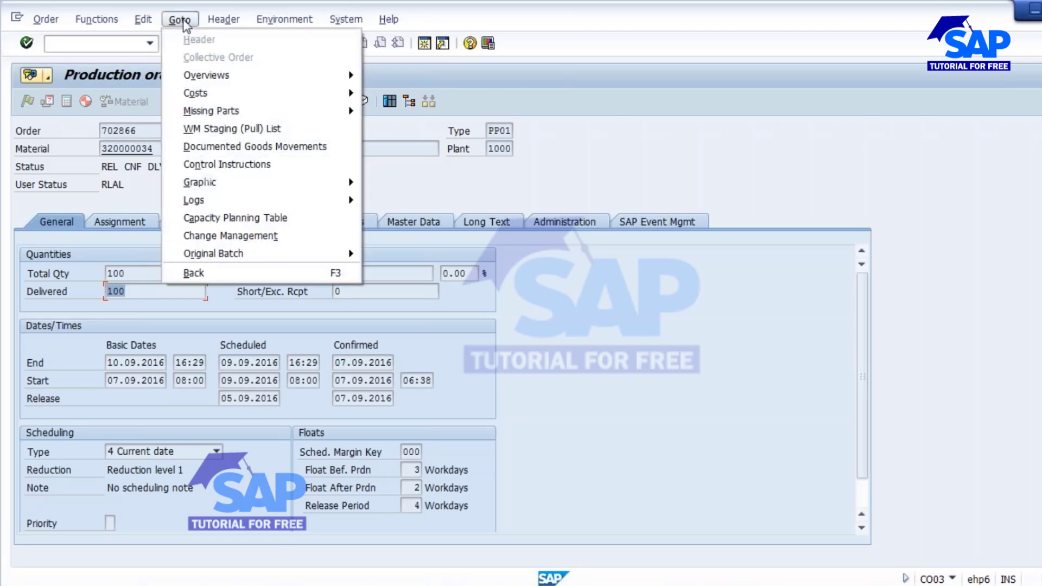
{"action": "left_click", "coordinate": [203, 150]}
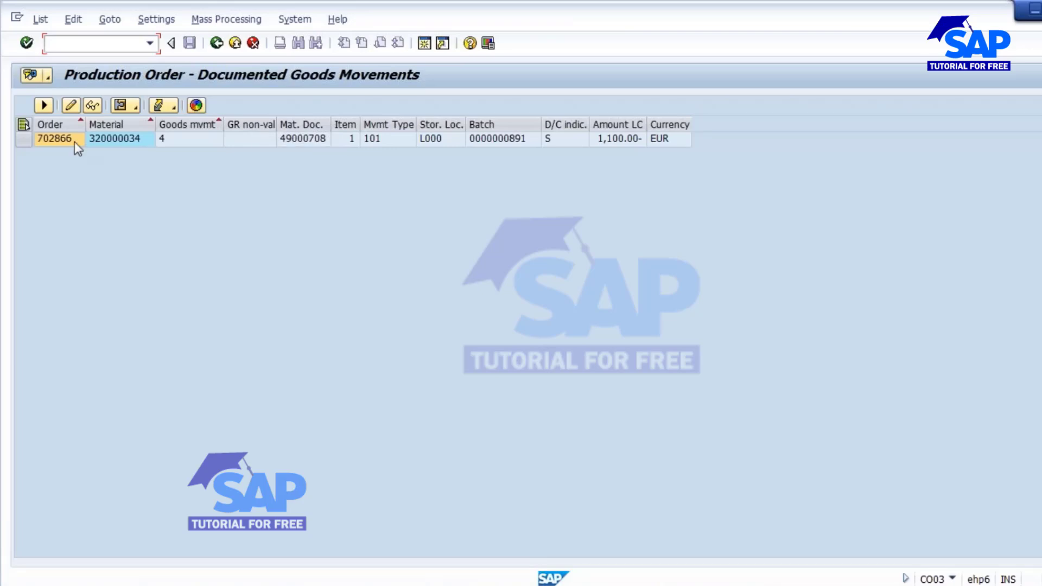
{"action": "left_click", "coordinate": [383, 139]}
{"action": "left_click", "coordinate": [314, 139]}
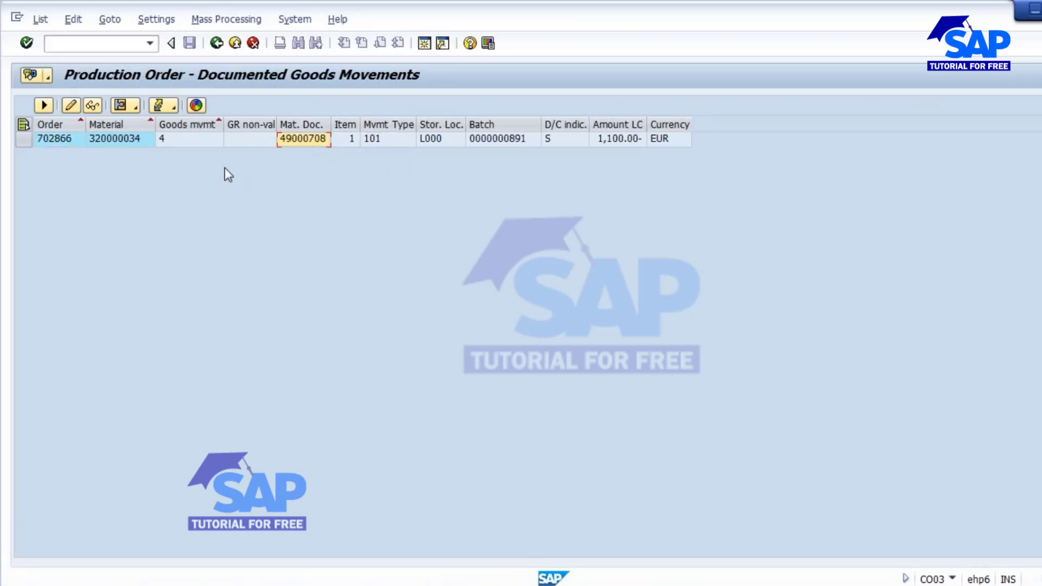
{"action": "left_click", "coordinate": [39, 106]}
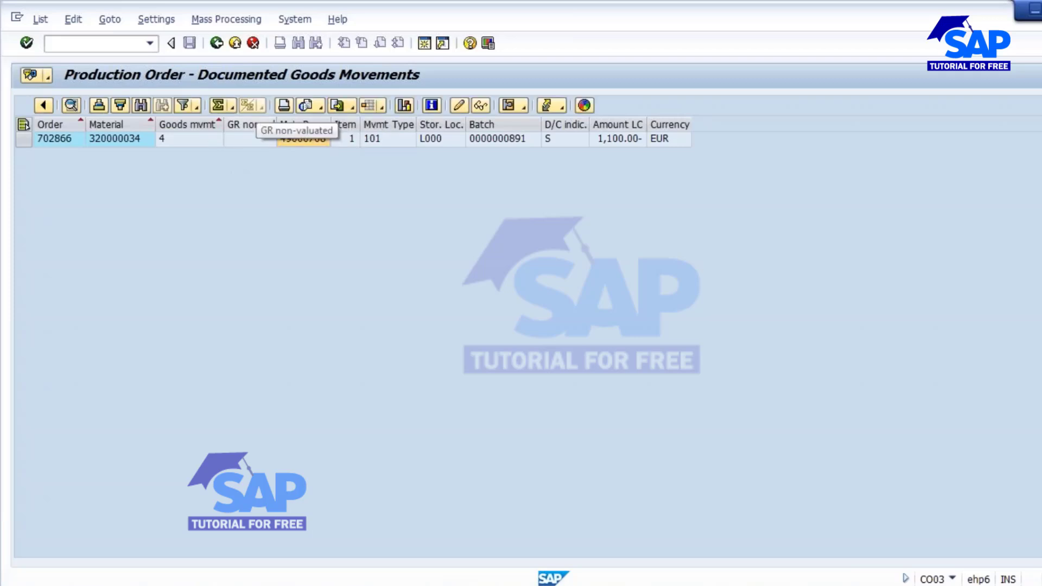
{"action": "left_click", "coordinate": [507, 143]}
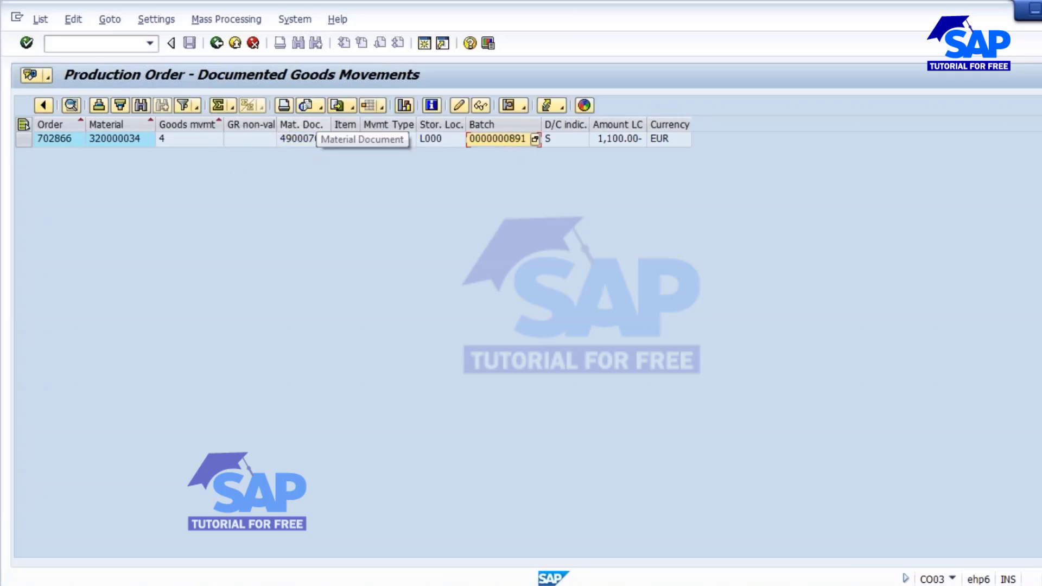
Add the Quantity in unit of entry column to the goods movement list layout.
{"action": "left_click", "coordinate": [380, 106]}
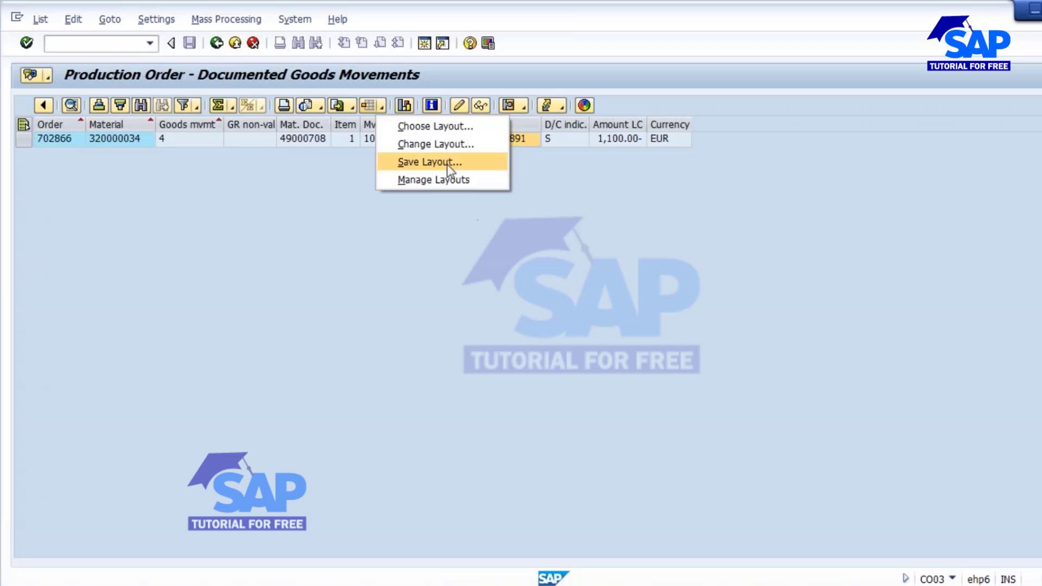
{"action": "left_click", "coordinate": [435, 144]}
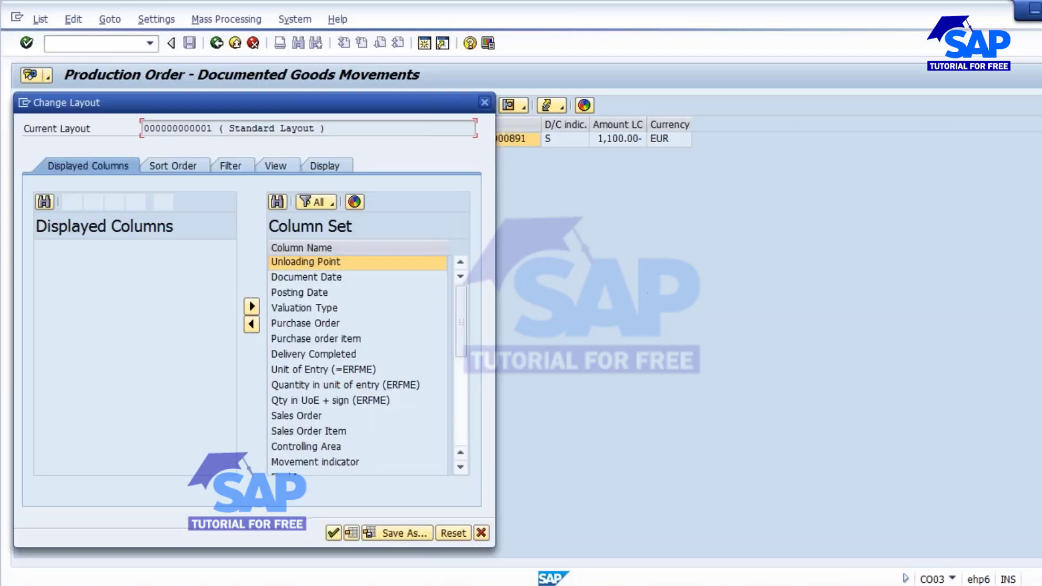
{"action": "left_click", "coordinate": [344, 385]}
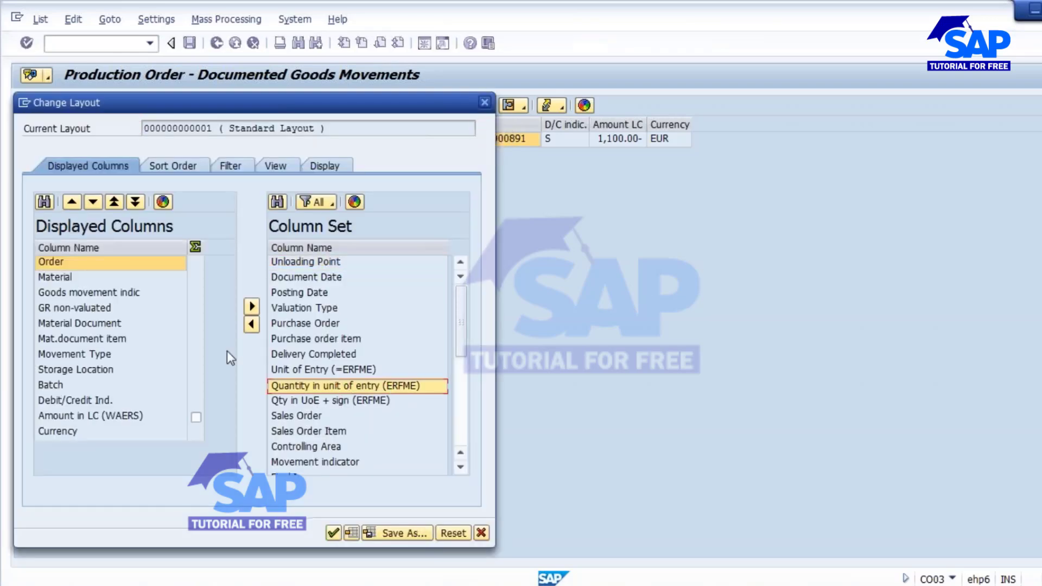
{"action": "left_click", "coordinate": [62, 385]}
{"action": "left_click", "coordinate": [251, 324]}
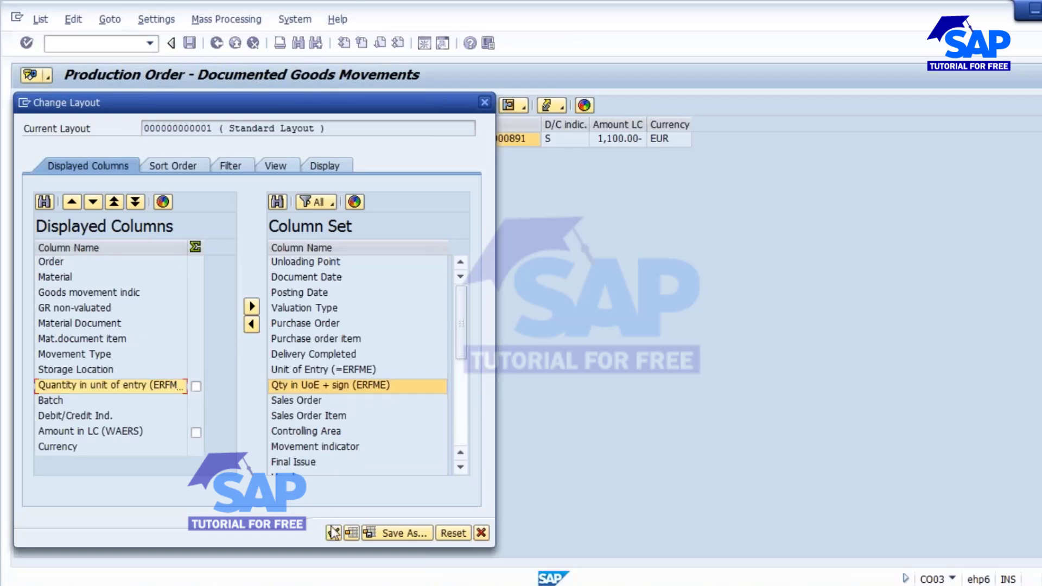
{"action": "left_click", "coordinate": [333, 533]}
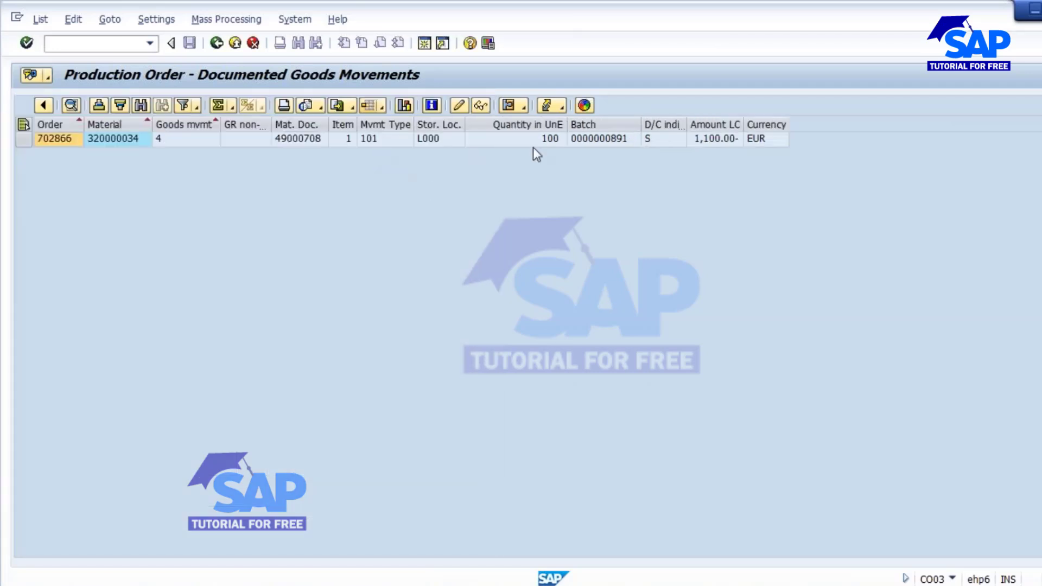
Confirm the 101 movement of 100, then return to the CO03 initial screen for 702866.
{"action": "left_click", "coordinate": [548, 142]}
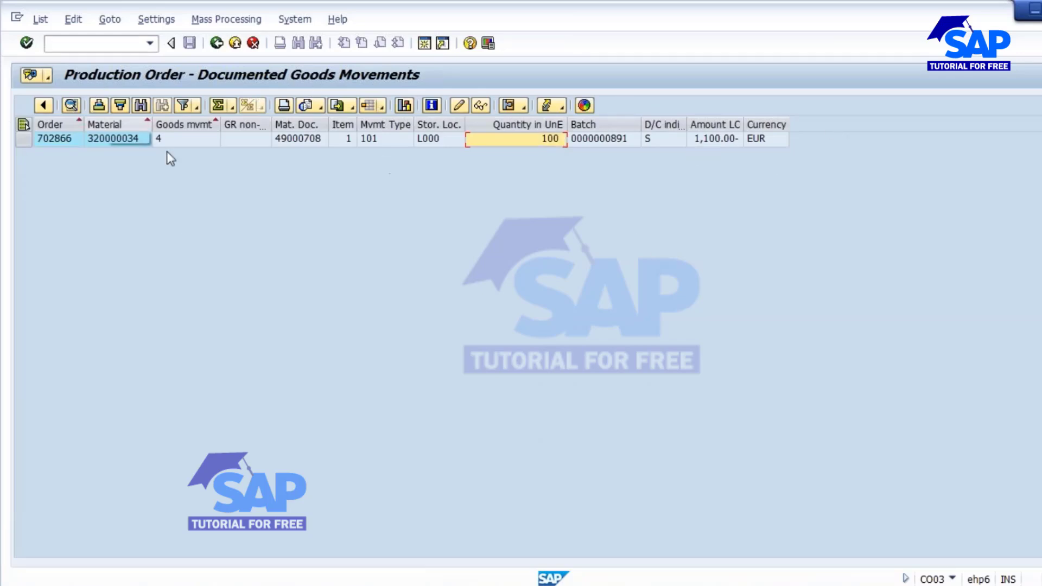
{"action": "left_click", "coordinate": [372, 142]}
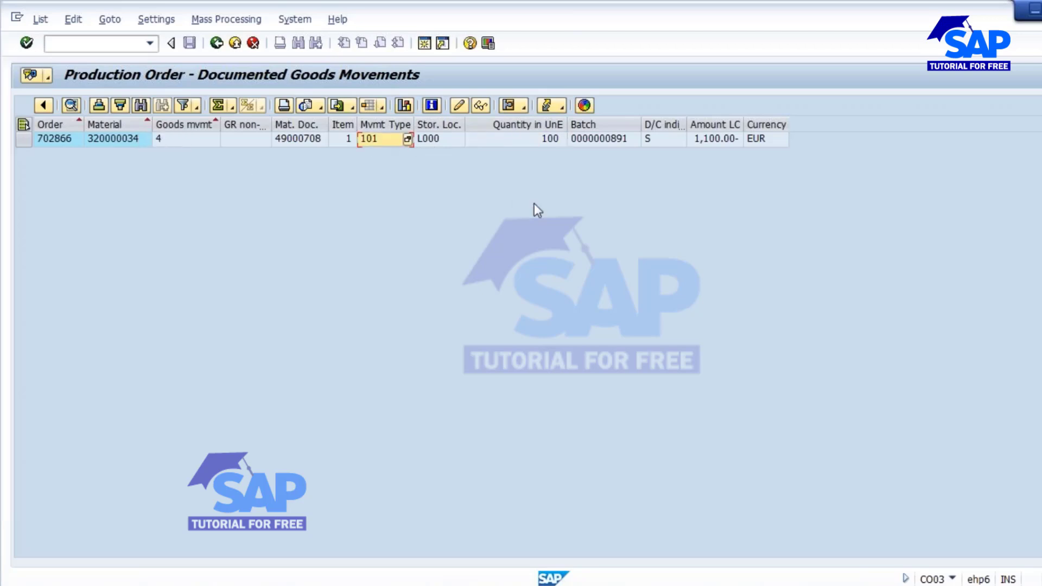
{"action": "left_click", "coordinate": [216, 43]}
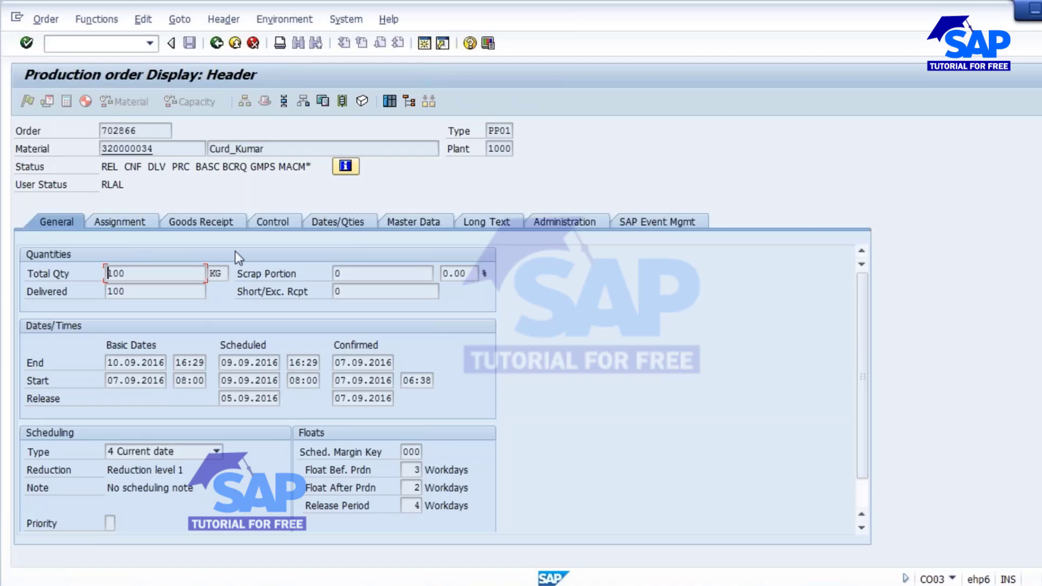
{"action": "left_click_drag", "start_coordinate": [137, 131], "coordinate": [102, 130]}
{"action": "left_click", "coordinate": [216, 43]}
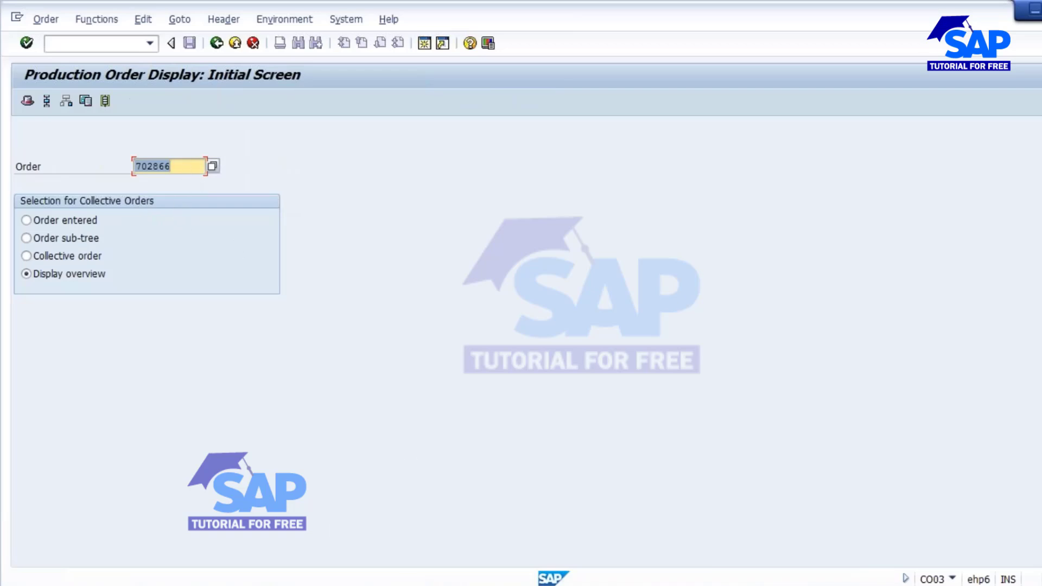
Refresh the MD04 stock/requirements list and check the available stock of 319.300.
{"action": "left_click", "coordinate": [477, 497]}
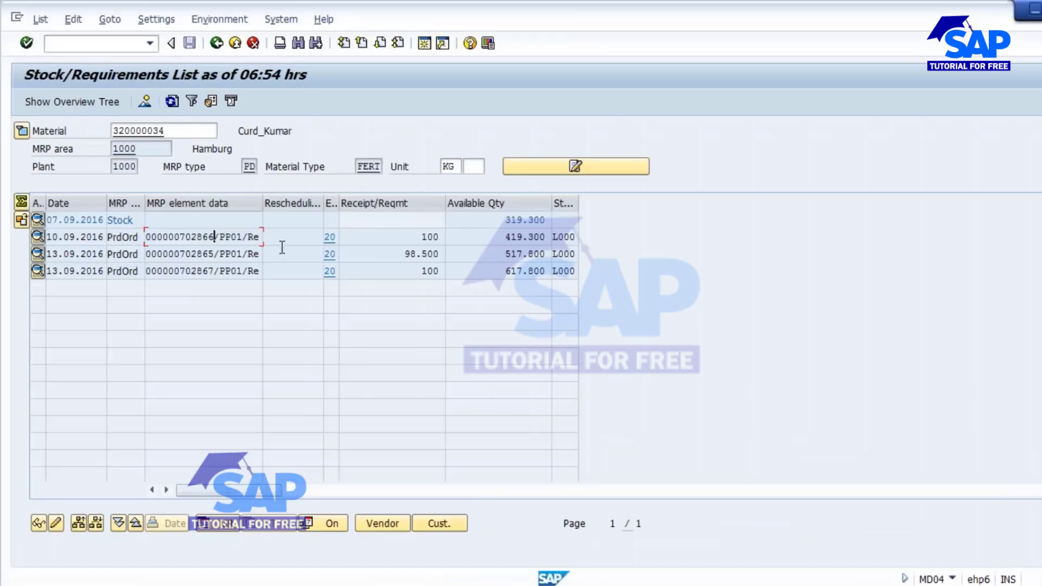
{"action": "left_click_drag", "start_coordinate": [185, 237], "coordinate": [214, 238]}
{"action": "left_click", "coordinate": [185, 237]}
{"action": "left_click_drag", "start_coordinate": [186, 237], "coordinate": [209, 237]}
{"action": "left_click", "coordinate": [171, 103]}
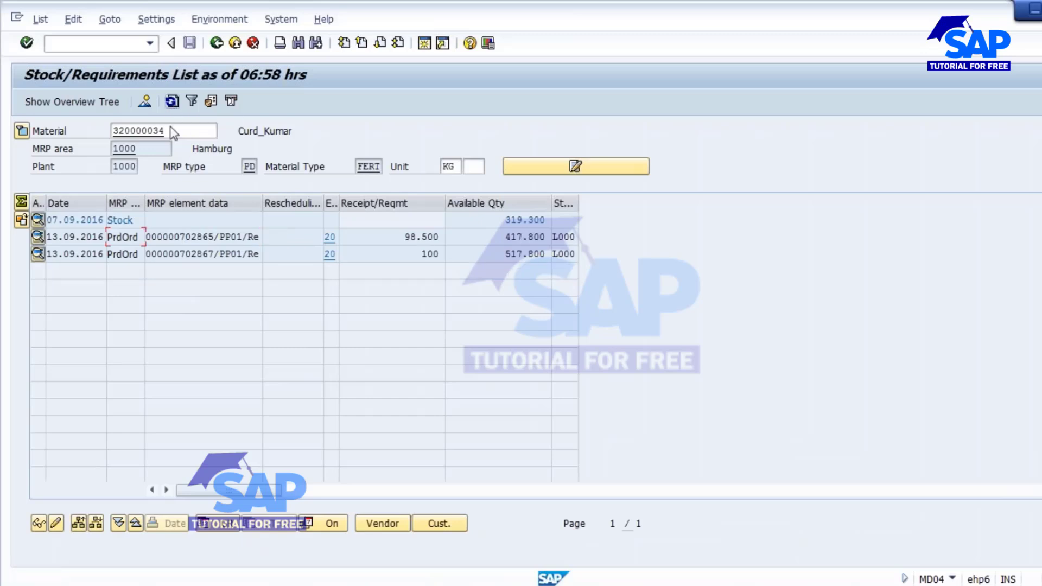
{"action": "double_click", "coordinate": [503, 220]}
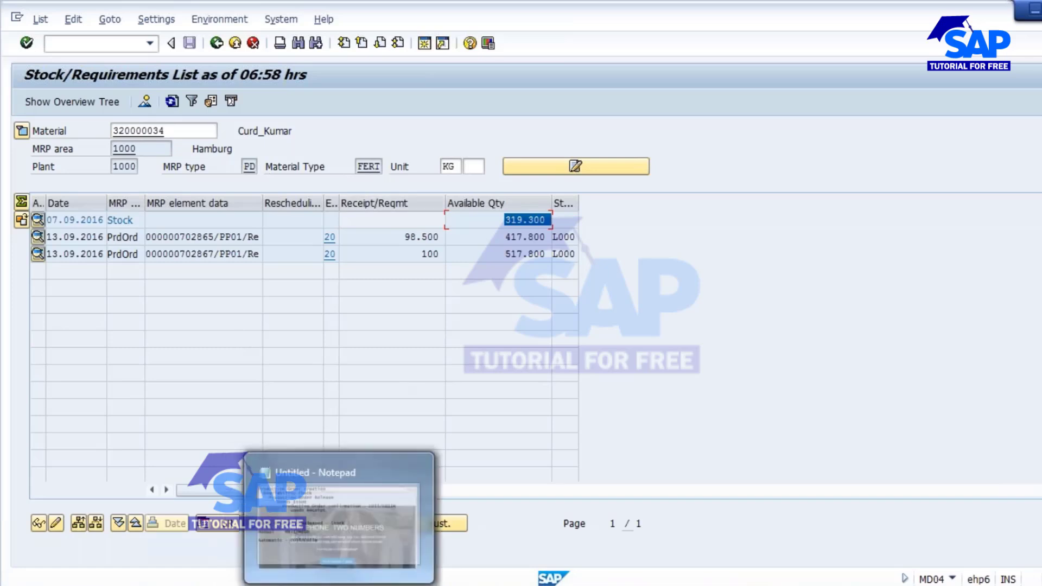
Check the MB31 entry in the Notepad notes, then return to MD04 and order 702865.
{"action": "left_click", "coordinate": [292, 578]}
{"action": "left_click_drag", "start_coordinate": [169, 369], "coordinate": [298, 367]}
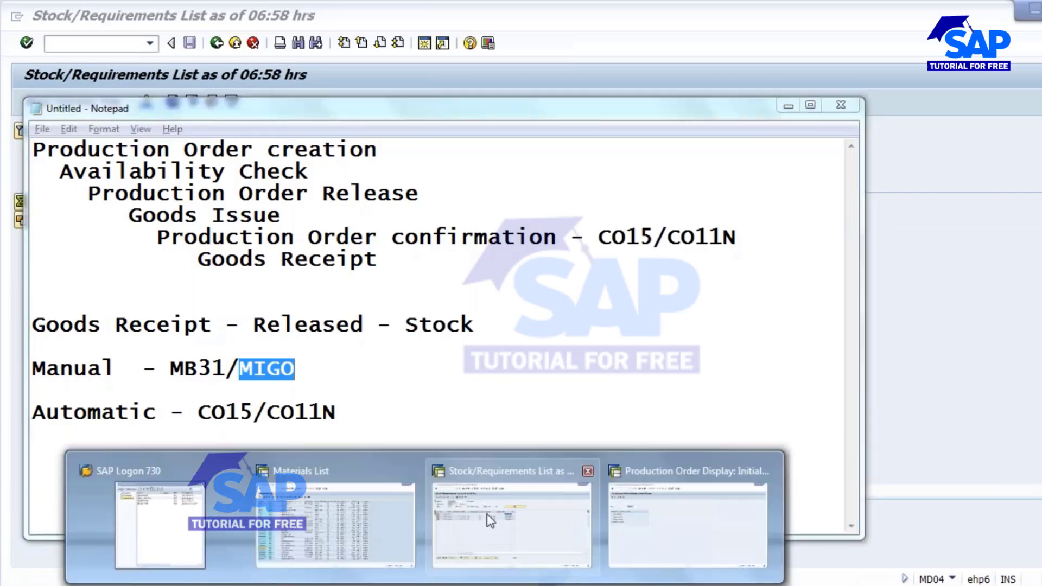
{"action": "left_click", "coordinate": [501, 518]}
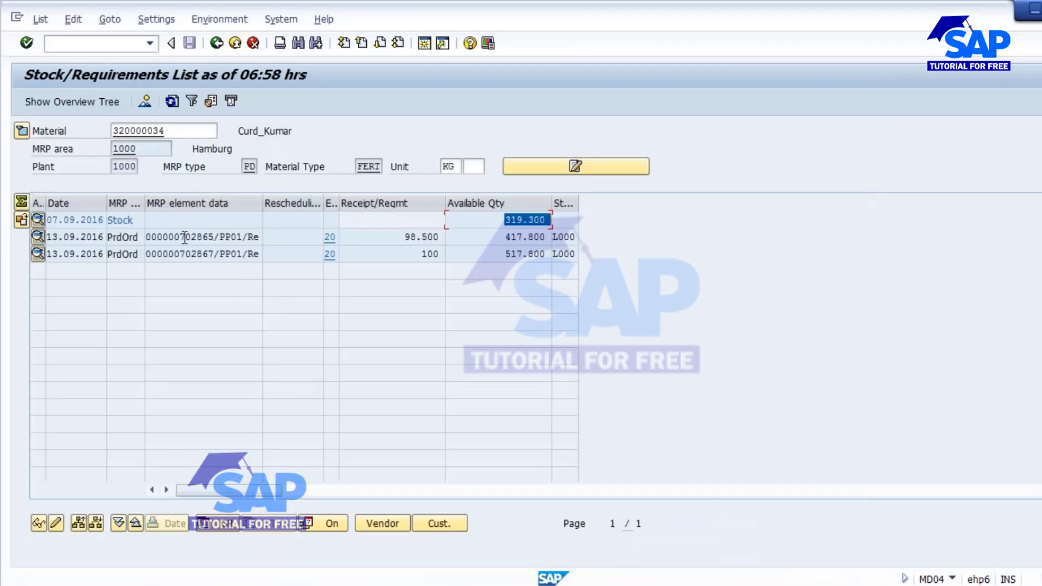
{"action": "left_click_drag", "start_coordinate": [179, 237], "coordinate": [215, 237]}
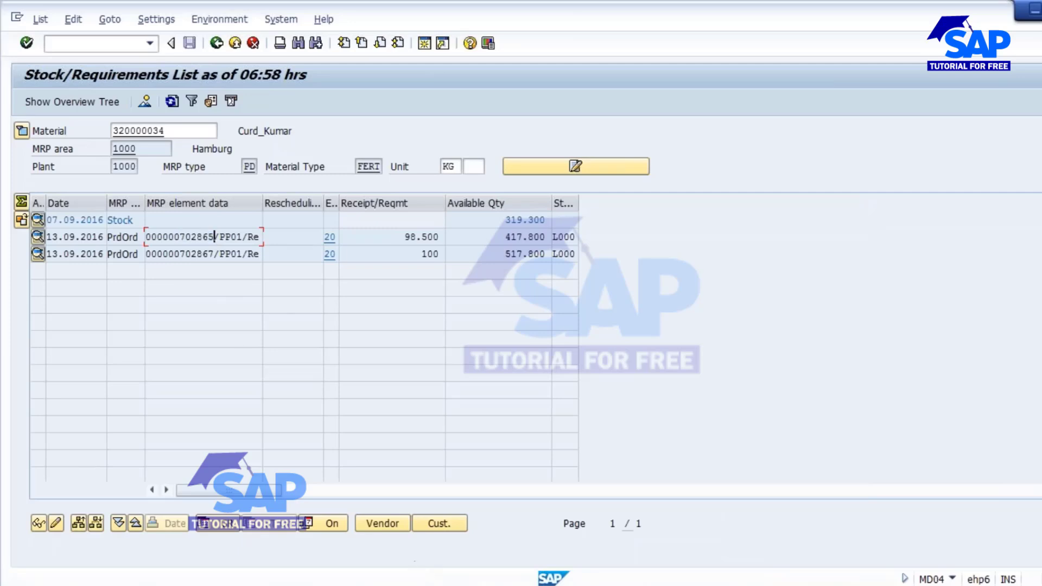
Open MIGO and set it to A01 Goods Receipt against R08 Order.
{"action": "left_click", "coordinate": [705, 537]}
{"action": "left_click", "coordinate": [80, 46]}
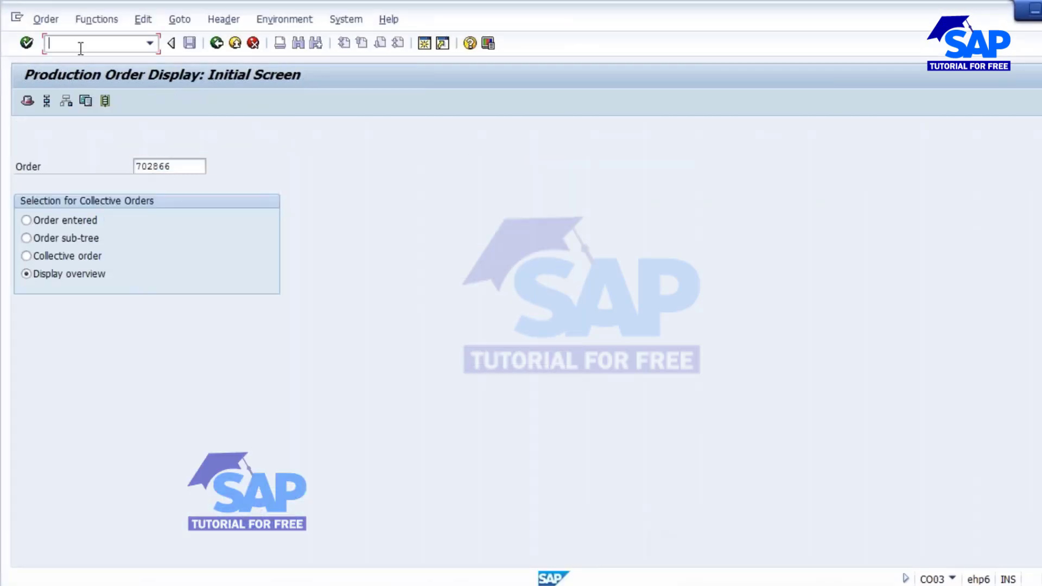
{"action": "type", "text": "/nmigo"}
{"action": "key", "text": "Return"}
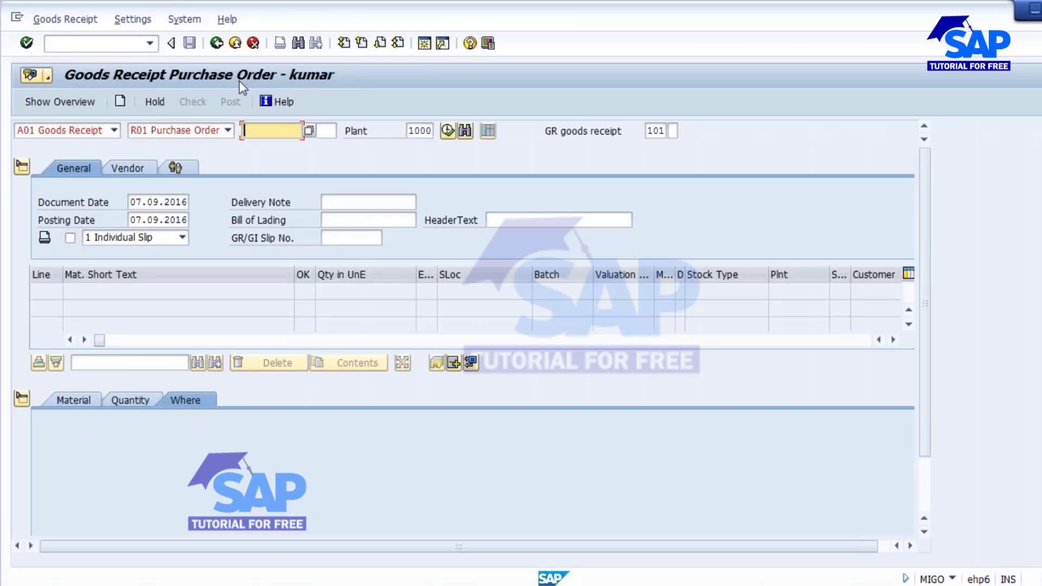
{"action": "left_click", "coordinate": [115, 131]}
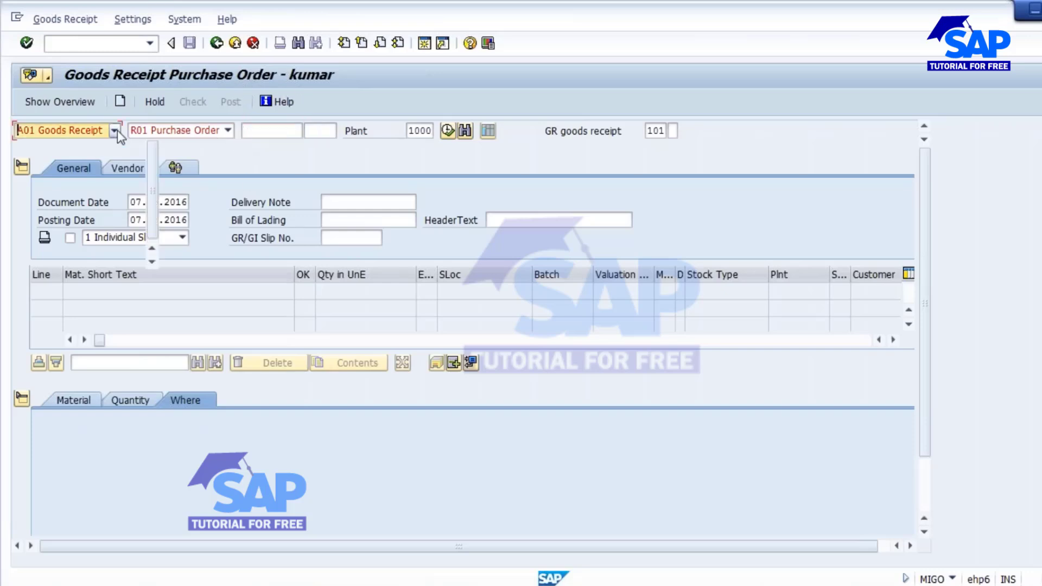
{"action": "left_click", "coordinate": [57, 147]}
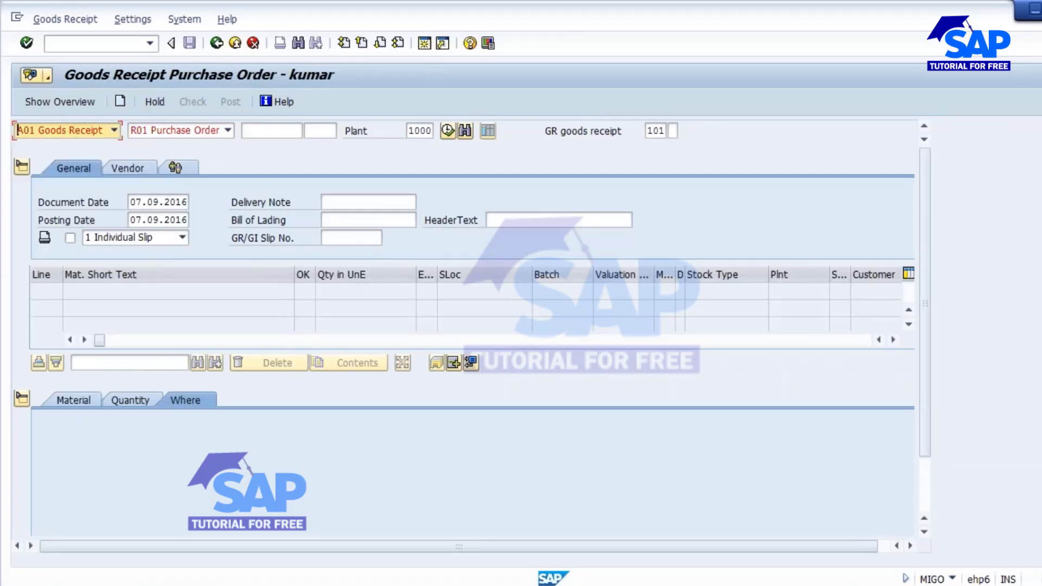
{"action": "left_click", "coordinate": [228, 130]}
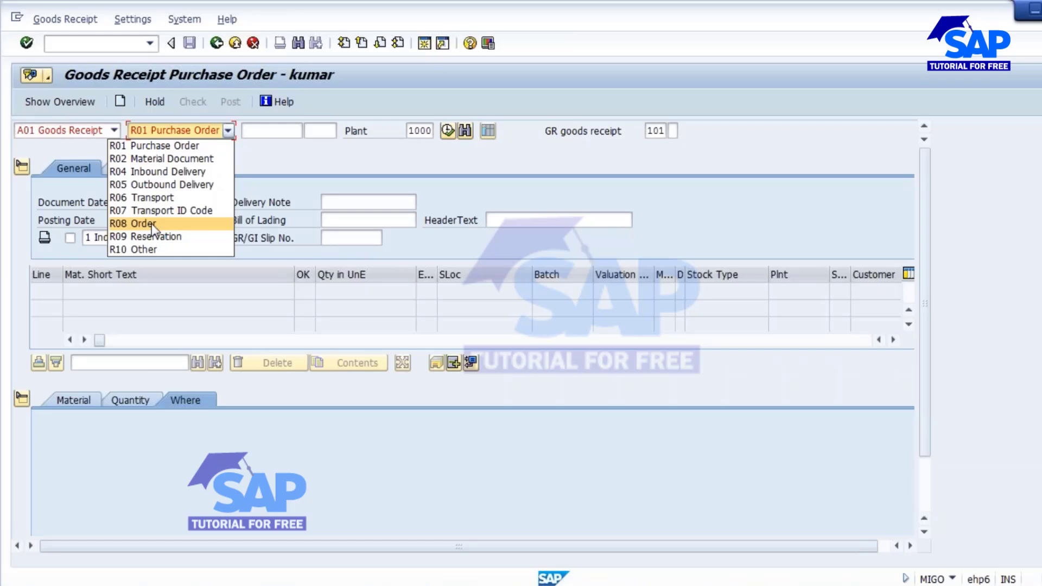
{"action": "left_click", "coordinate": [152, 223]}
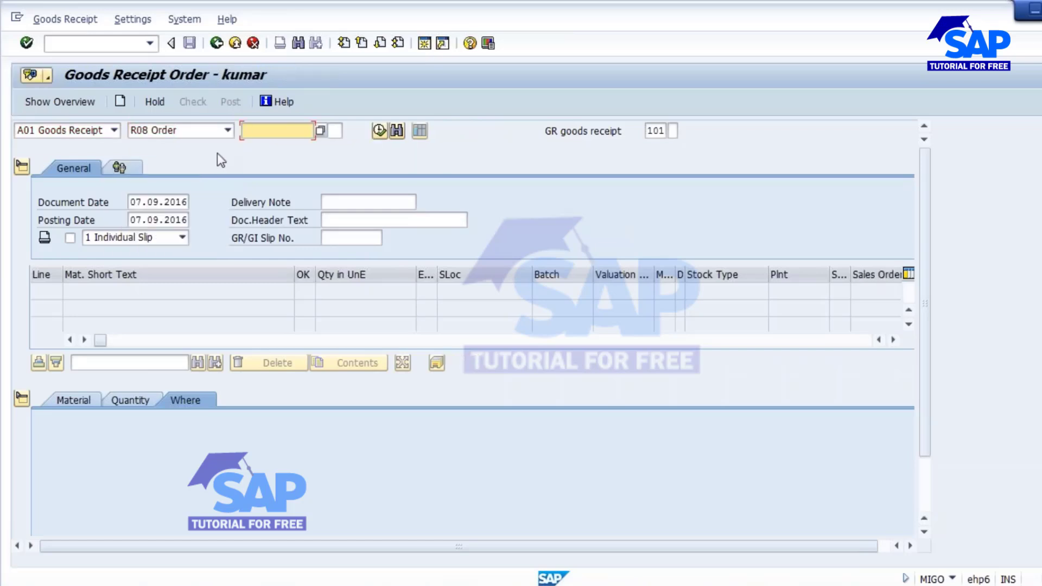
Load order 702865 into MIGO and review its stock type options, leaving Quality inspection unchanged.
{"action": "type", "text": "702865"}
{"action": "key", "text": "Return"}
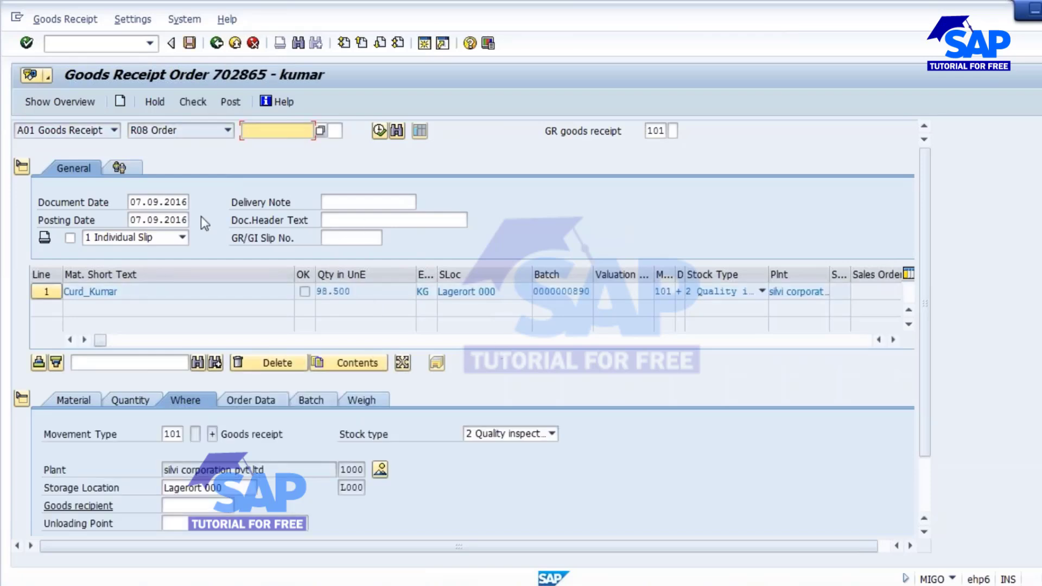
{"action": "left_click", "coordinate": [551, 434]}
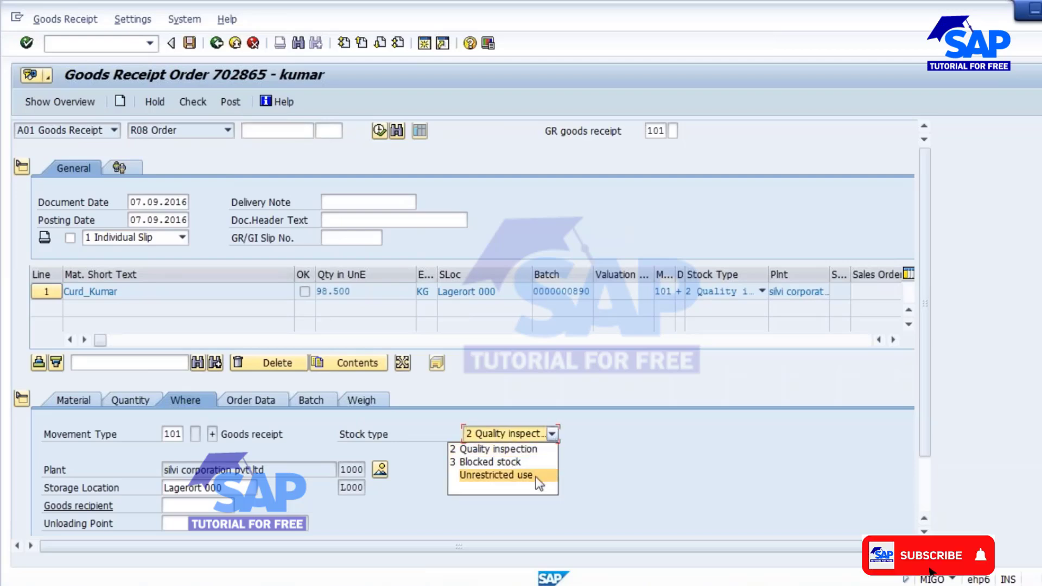
{"action": "left_click", "coordinate": [130, 50]}
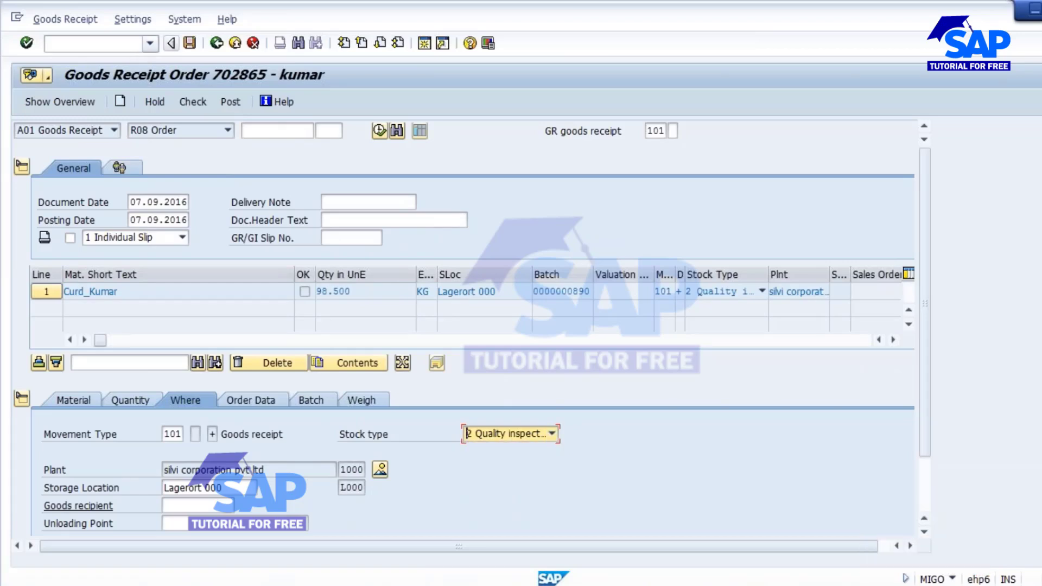
{"action": "type", "text": "/NCO"}
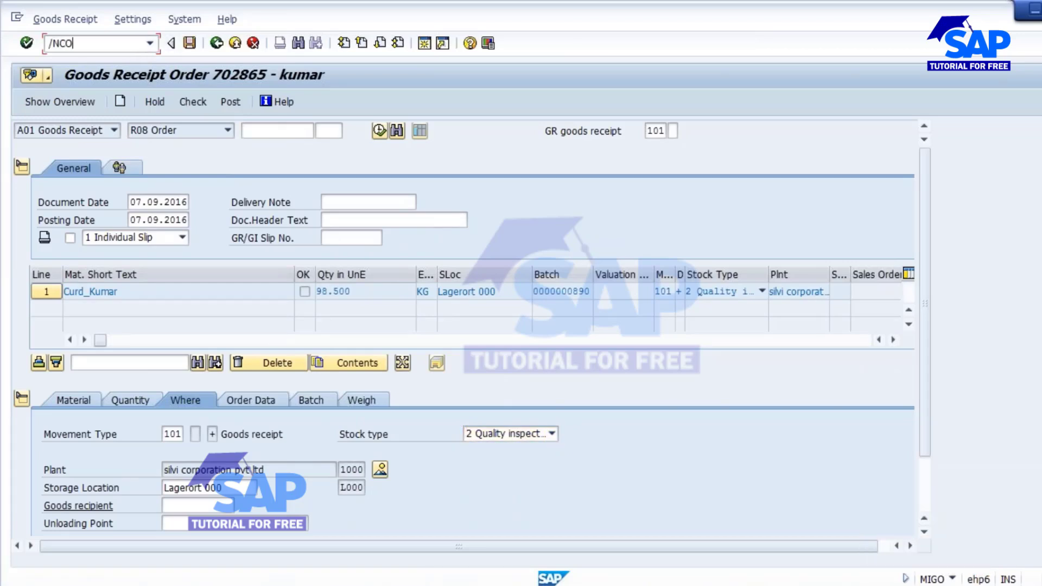
{"action": "type", "text": "02"}
In CO02, set order 702867's goods receipt stock type to Unrestricted use and save.
{"action": "key", "text": "Return"}
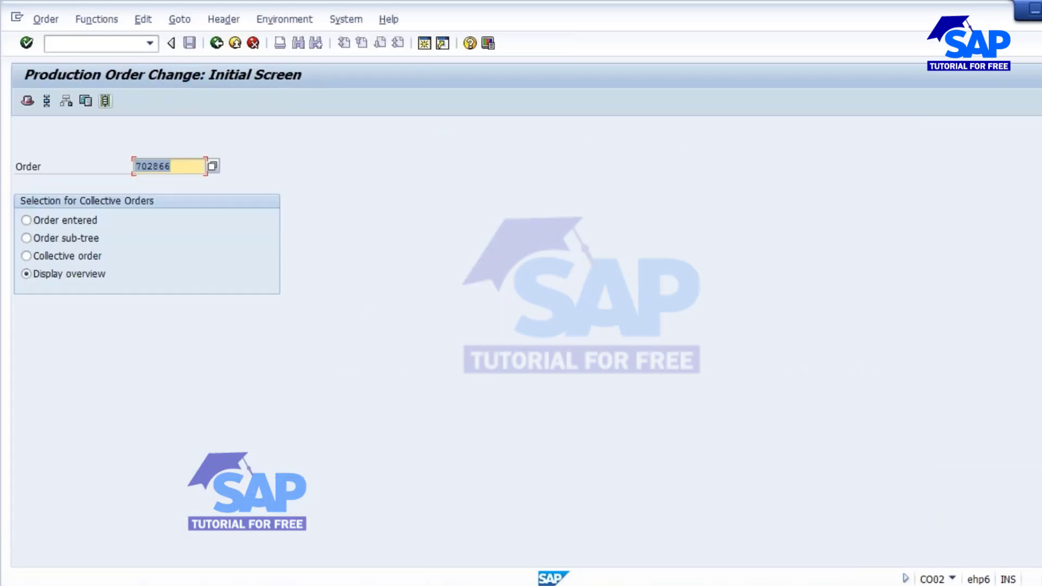
{"action": "key", "text": "Return"}
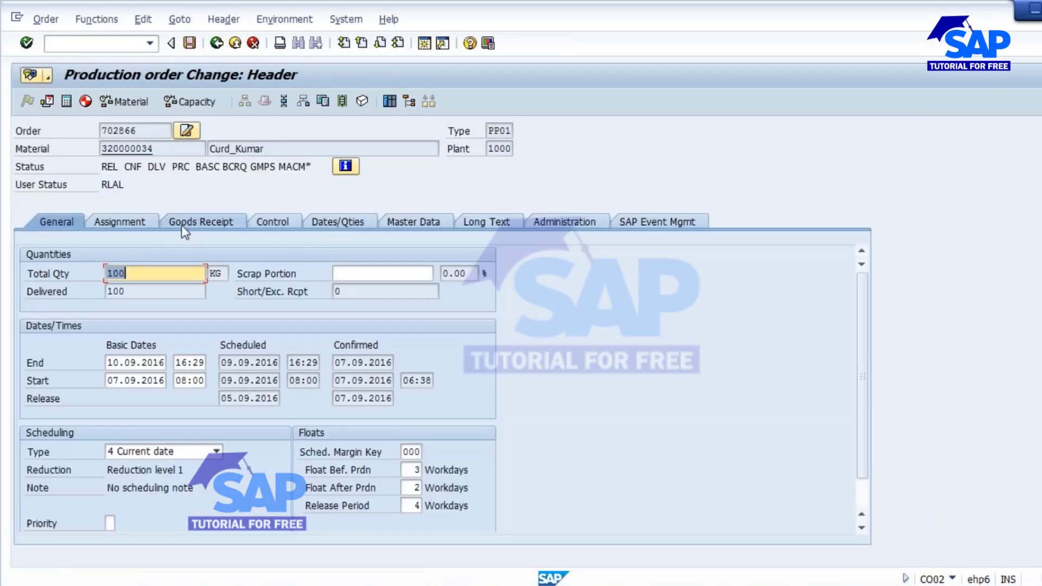
{"action": "left_click", "coordinate": [217, 43]}
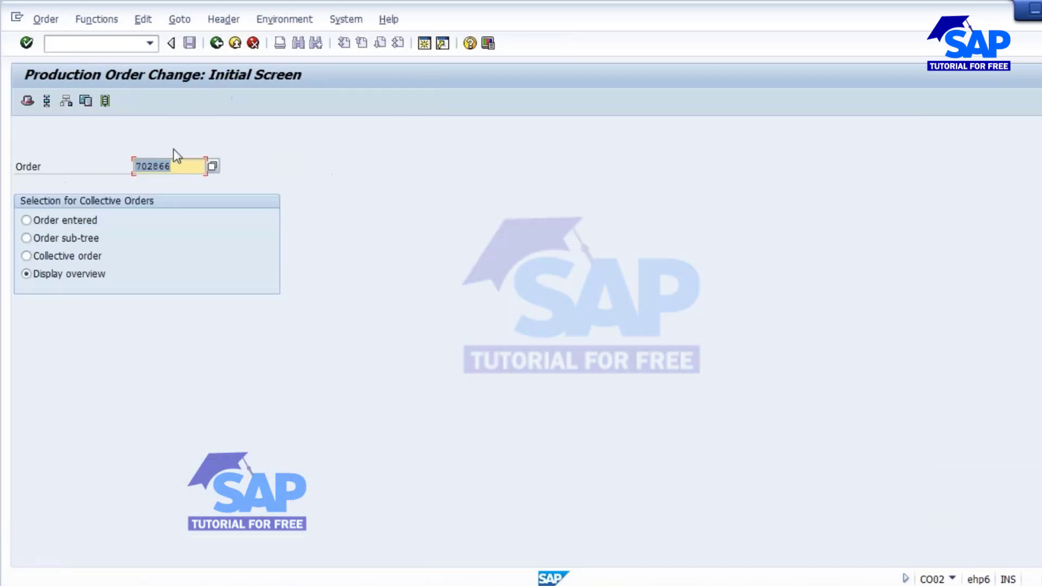
{"action": "left_click", "coordinate": [180, 165]}
{"action": "type", "text": "7"}
{"action": "key", "text": "Return"}
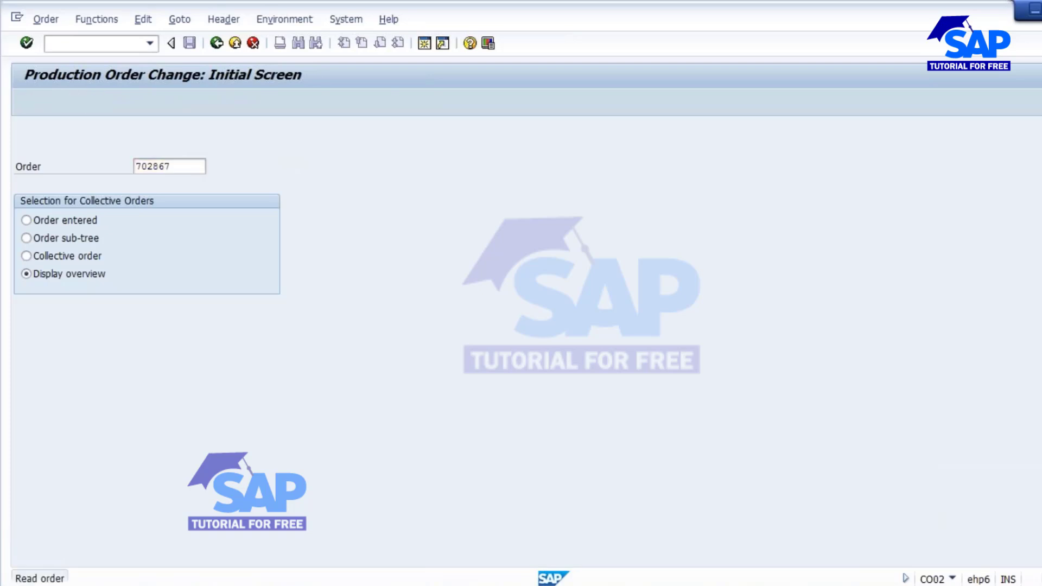
{"action": "left_click", "coordinate": [133, 223]}
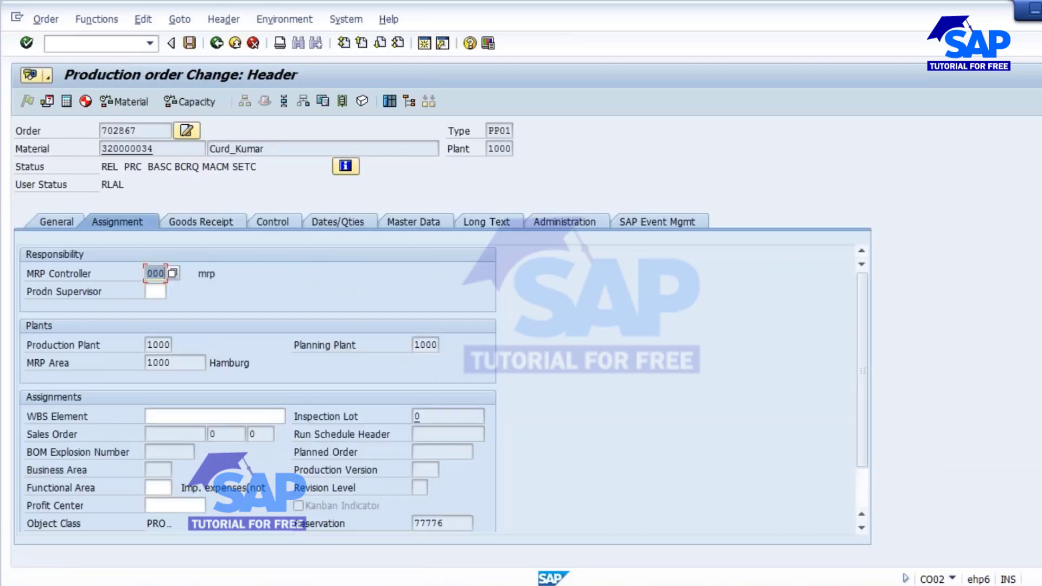
{"action": "left_click", "coordinate": [207, 223]}
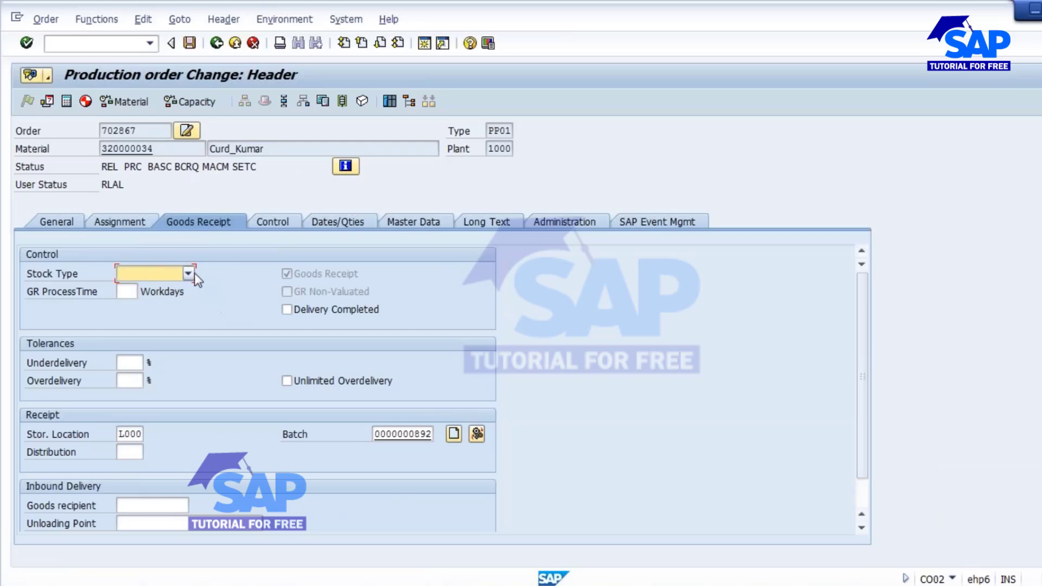
{"action": "left_click", "coordinate": [194, 273]}
{"action": "left_click", "coordinate": [135, 315]}
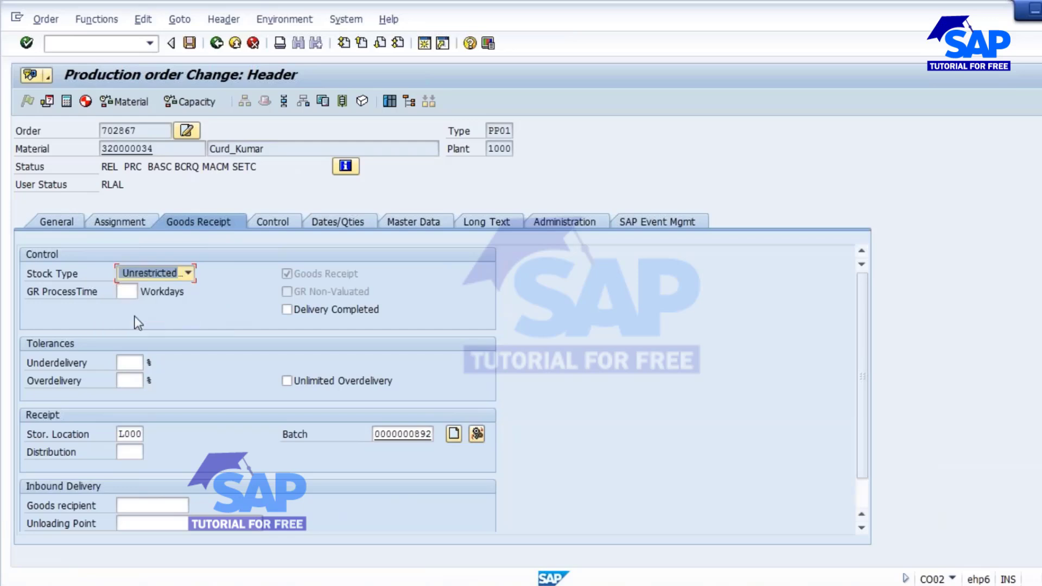
{"action": "left_click", "coordinate": [189, 43]}
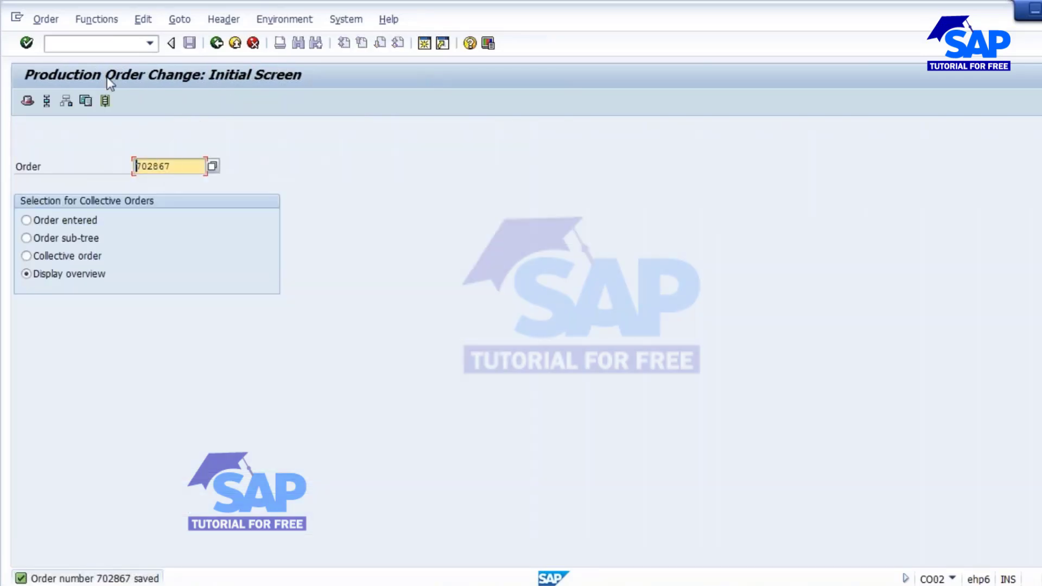
{"action": "left_click", "coordinate": [89, 44]}
Load production order 702867 into the MIGO goods receipt.
{"action": "type", "text": "/NCO"}
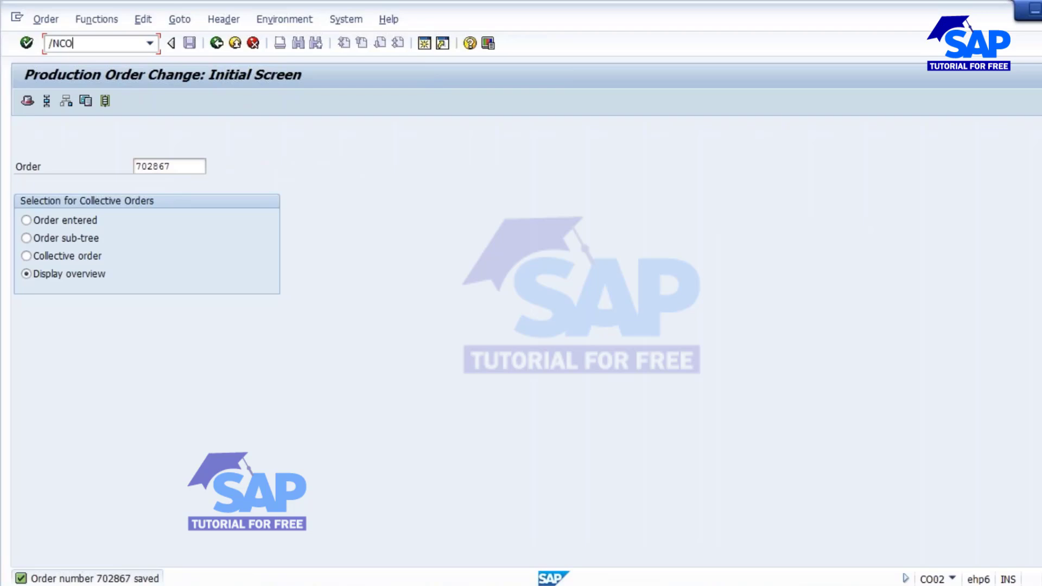
{"action": "key", "text": "BackSpace"}
{"action": "key", "text": "BackSpace"}
{"action": "type", "text": "MIGO"}
{"action": "key", "text": "Return"}
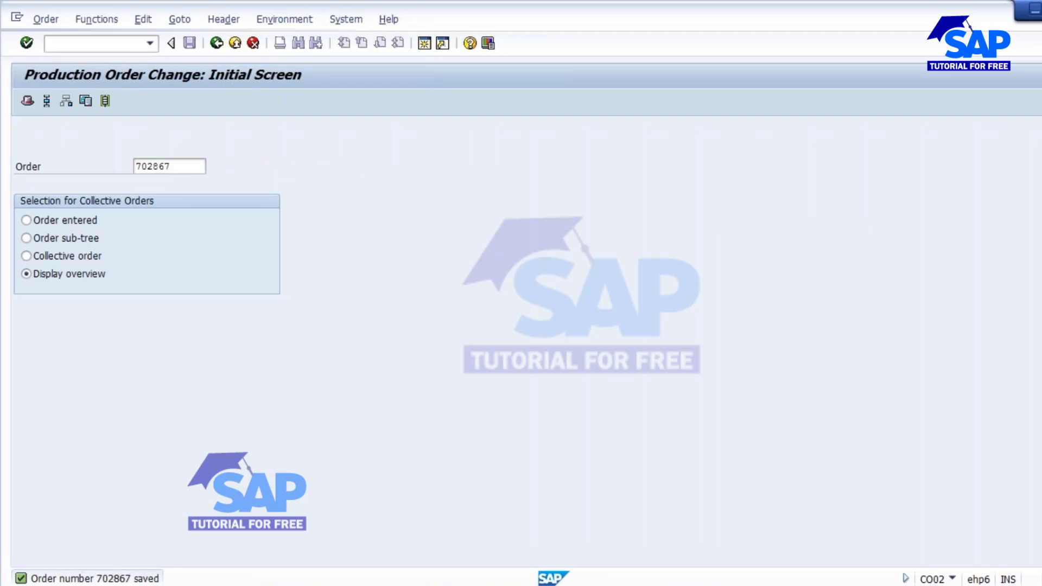
{"action": "type", "text": "702867"}
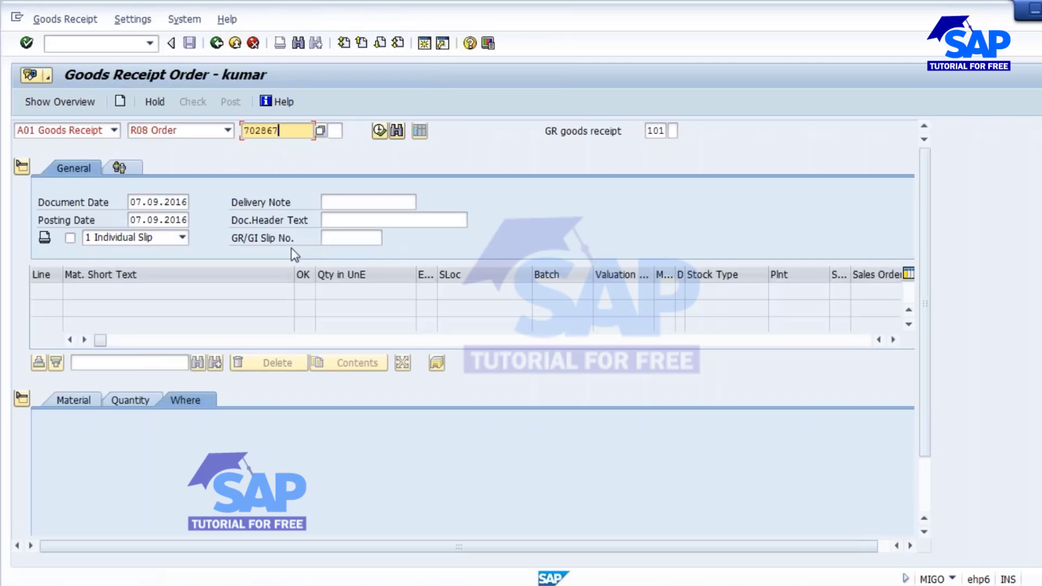
{"action": "key", "text": "Return"}
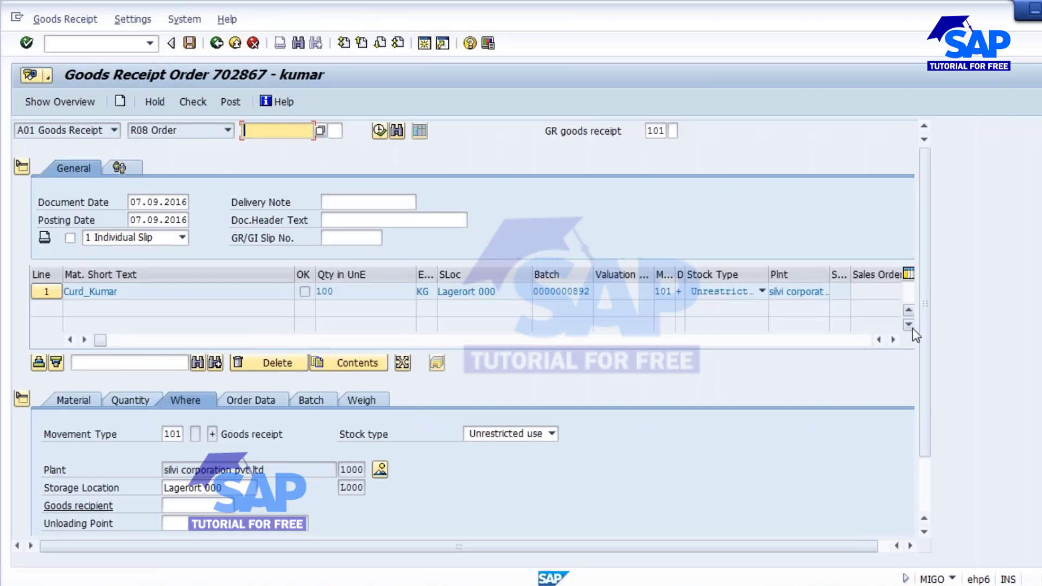
Mark the 100 KG item OK, check it, and post as material document 49000709.
{"action": "scroll", "coordinate": [913, 328], "scroll_direction": "down", "scroll_amount": 4}
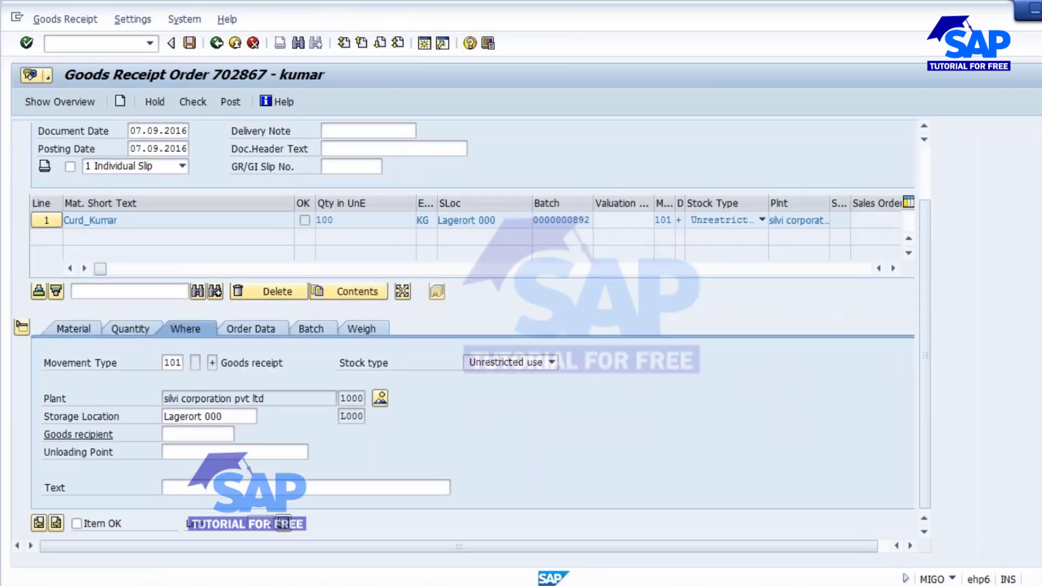
{"action": "left_click", "coordinate": [76, 524]}
{"action": "scroll", "coordinate": [204, 434], "scroll_direction": "up", "scroll_amount": 2}
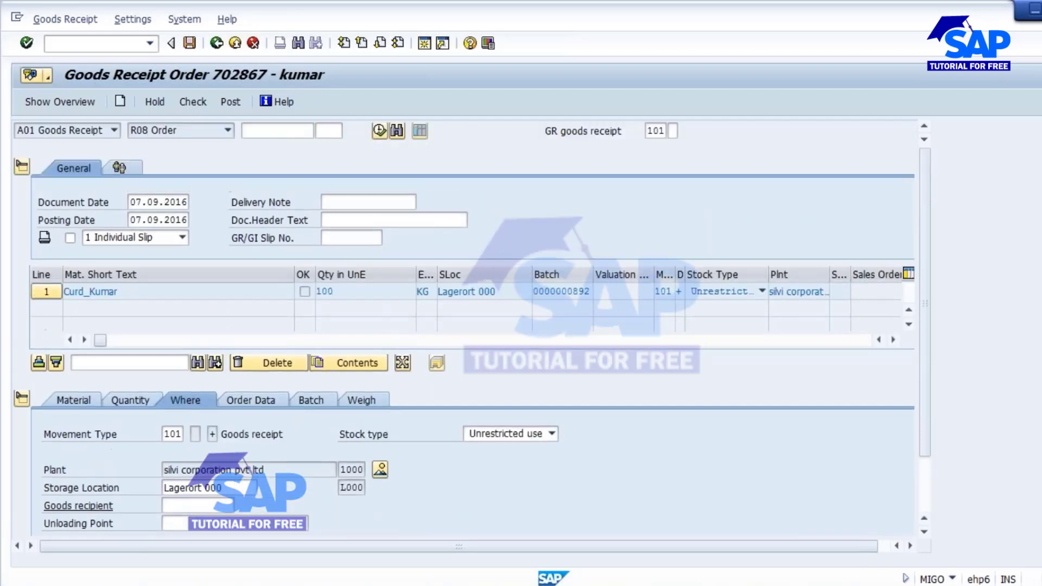
{"action": "left_click", "coordinate": [184, 99]}
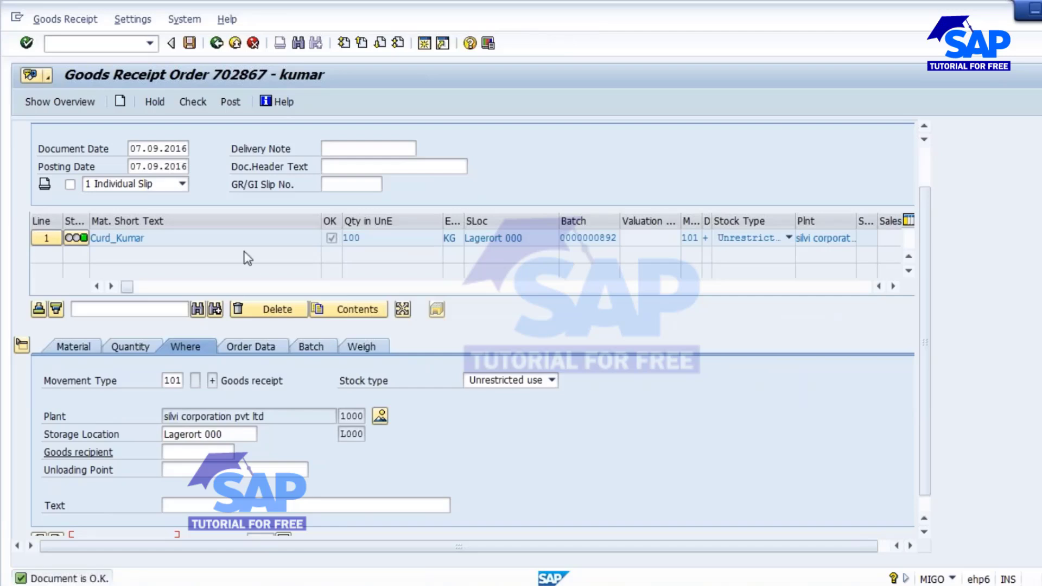
{"action": "left_click", "coordinate": [190, 43]}
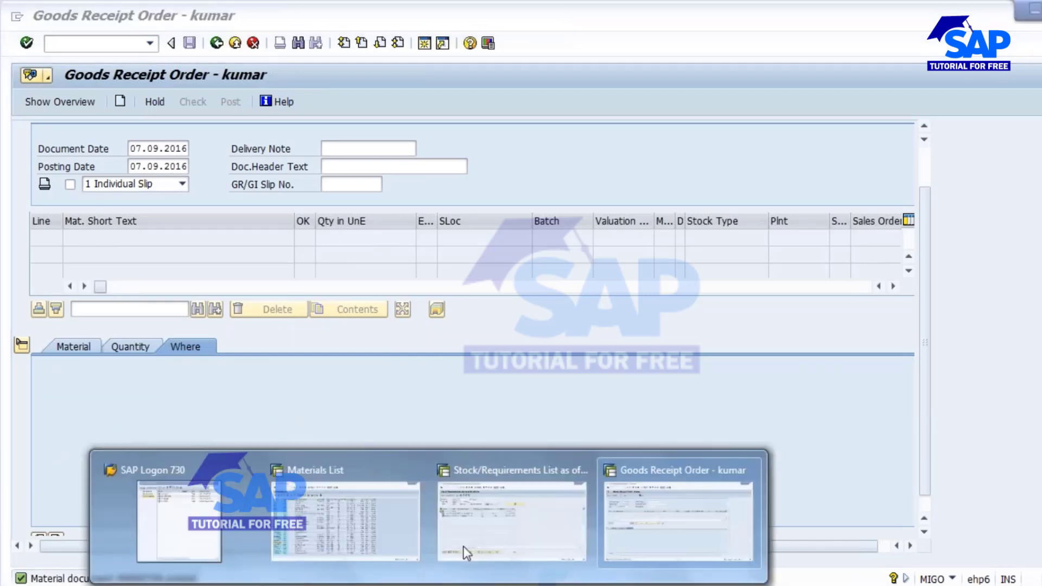
Refresh MD04 and confirm stock of 419.300 with only order 702865 remaining.
{"action": "left_click", "coordinate": [500, 508]}
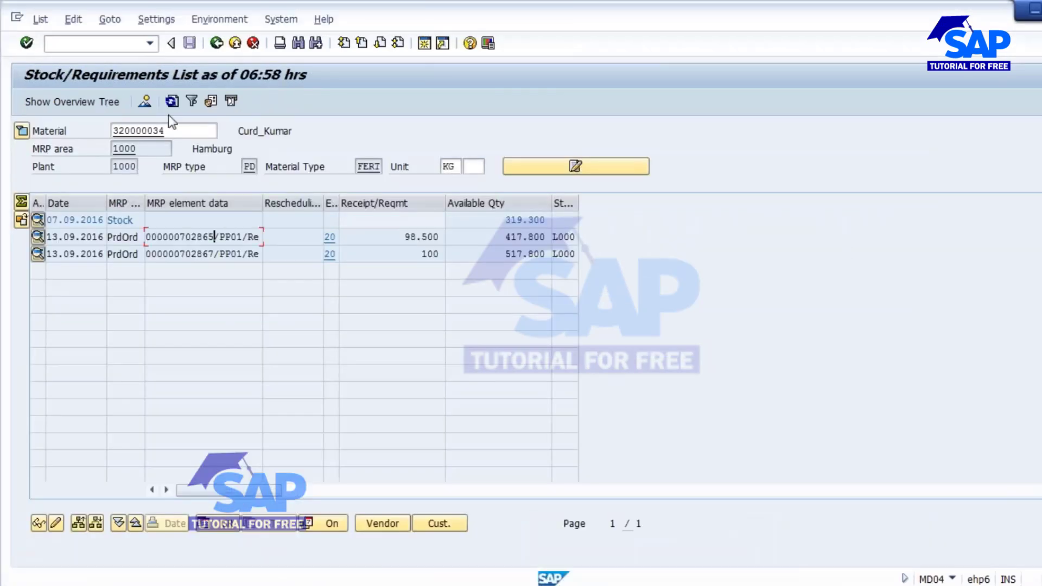
{"action": "left_click", "coordinate": [170, 101]}
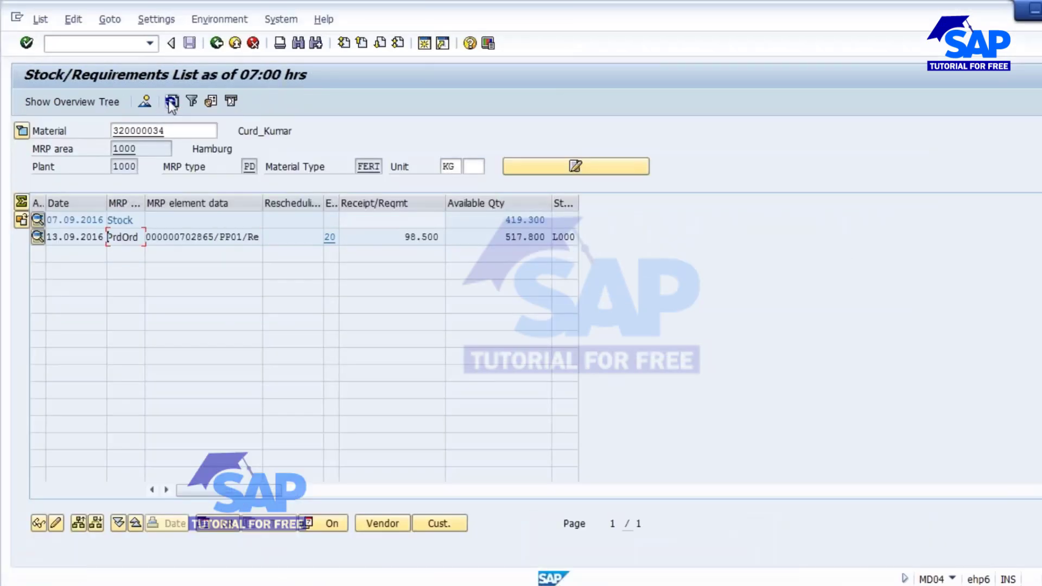
{"action": "double_click", "coordinate": [498, 220]}
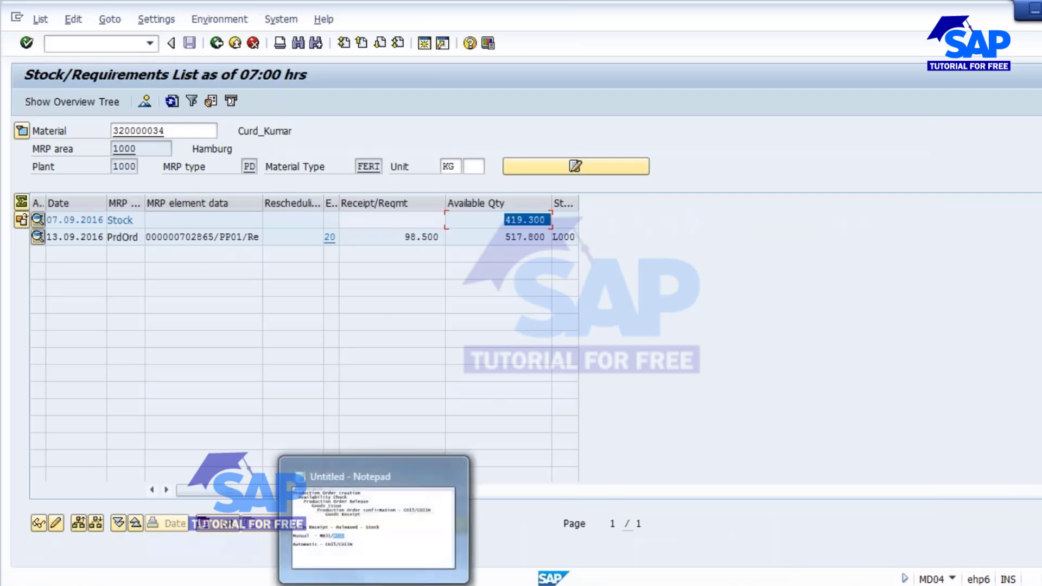
{"action": "left_click", "coordinate": [375, 518]}
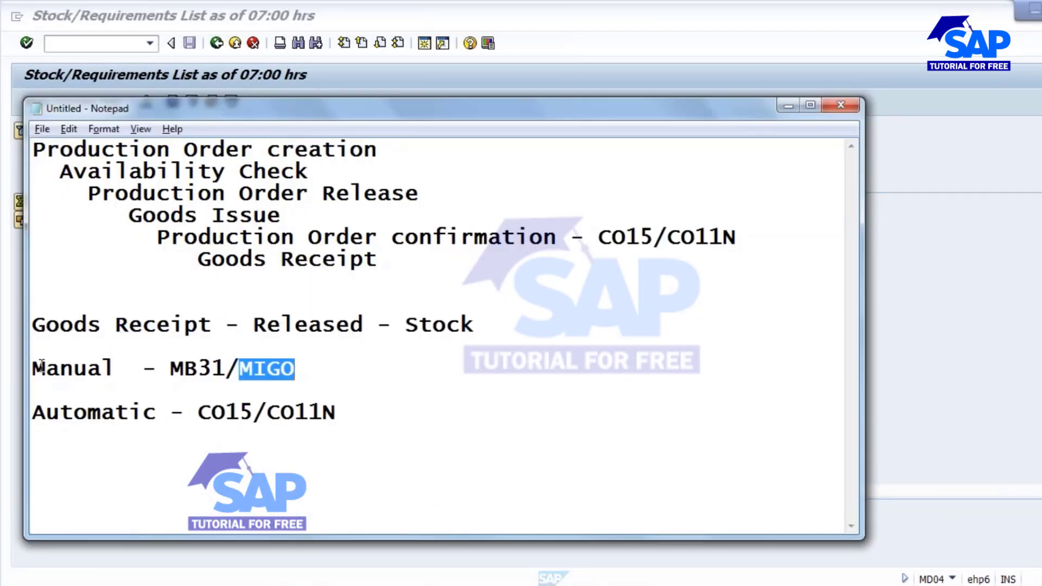
Add 'control key' and 'Production scheduling Profile' below the Automatic line, correcting the typos.
{"action": "left_click_drag", "start_coordinate": [45, 369], "coordinate": [294, 367]}
{"action": "left_click", "coordinate": [225, 369]}
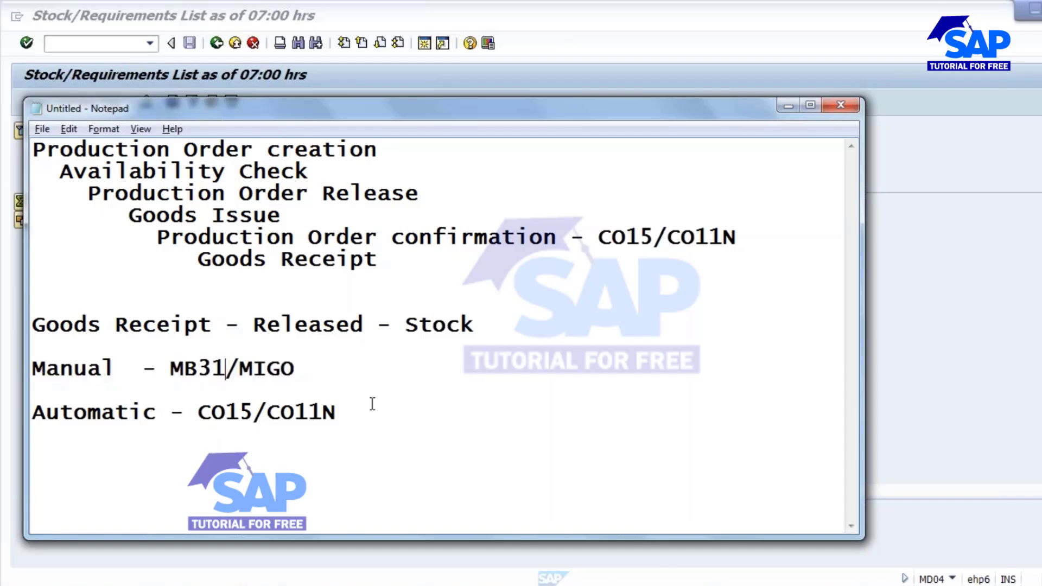
{"action": "left_click", "coordinate": [239, 413]}
{"action": "key", "text": "Return"}
{"action": "key", "text": "Return"}
{"action": "type", "text": "control "}
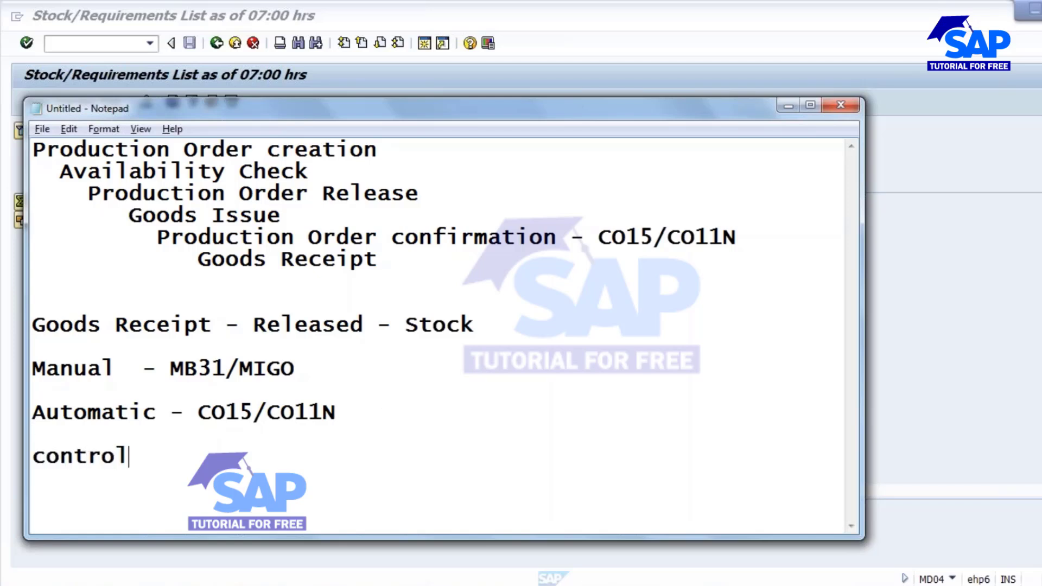
{"action": "type", "text": "key P"}
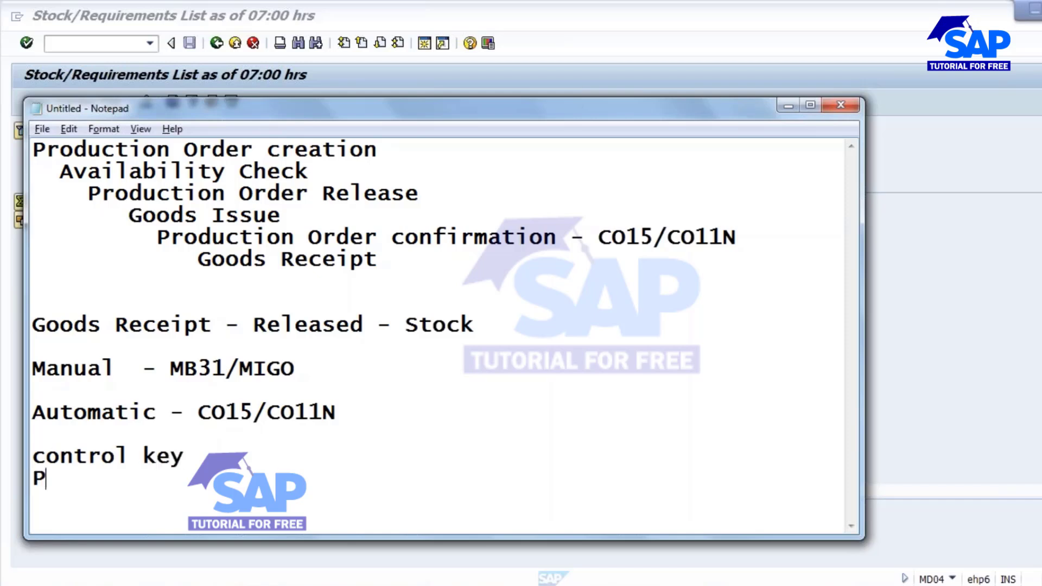
{"action": "type", "text": "roduction shce"}
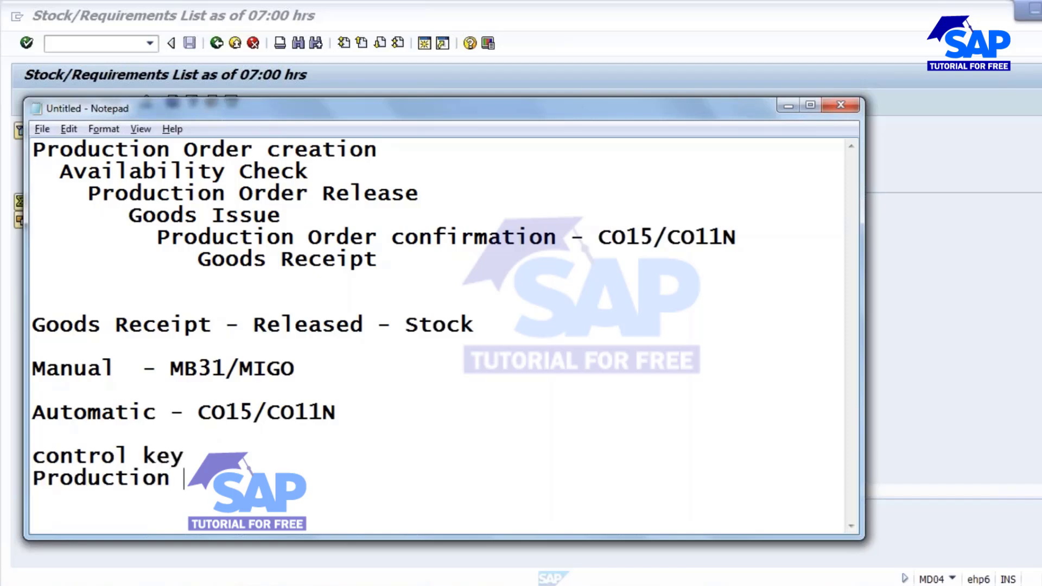
{"action": "key", "text": "BackSpace"}
{"action": "key", "text": "BackSpace"}
{"action": "key", "text": "BackSpace"}
{"action": "type", "text": "cheduling"}
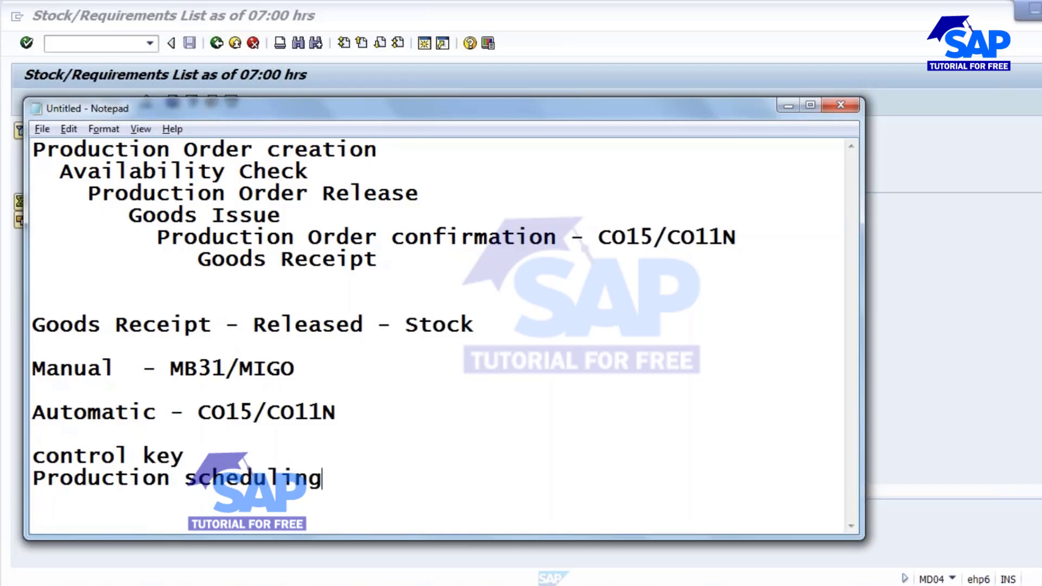
{"action": "type", "text": " Porfile"}
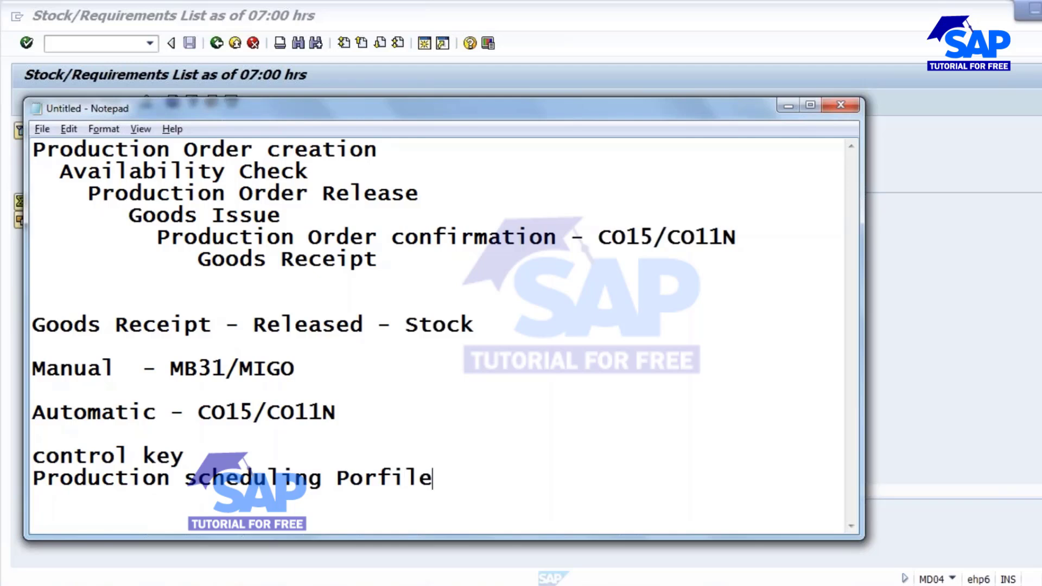
{"action": "key", "text": "BackSpace"}
{"action": "key", "text": "BackSpace"}
{"action": "key", "text": "BackSpace"}
{"action": "key", "text": "BackSpace"}
{"action": "key", "text": "BackSpace"}
{"action": "key", "text": "BackSpace"}
{"action": "type", "text": "rofile"}
{"action": "left_click_drag", "start_coordinate": [184, 457], "coordinate": [22, 464]}
Capitalize the note line to 'Control key' and select it.
{"action": "left_click", "coordinate": [43, 459]}
{"action": "key", "text": "BackSpace"}
{"action": "key", "text": "End"}
{"action": "key", "text": "shift+Home"}
Open the routing in CA02 and select the control key of operation 0030.
{"action": "left_click", "coordinate": [635, 537]}
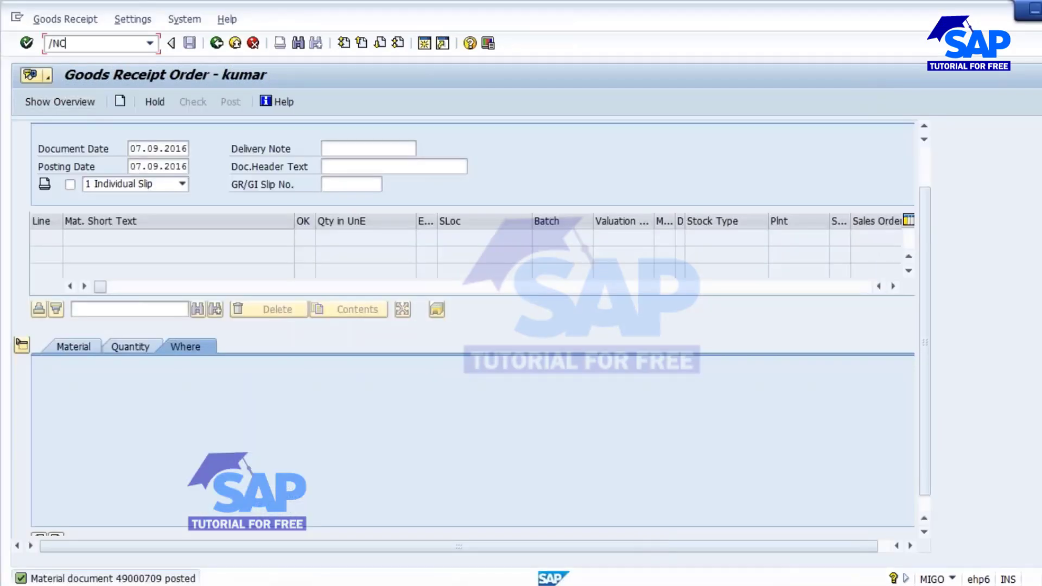
{"action": "type", "text": "/NCA02"}
{"action": "key", "text": "Return"}
{"action": "key", "text": "Return"}
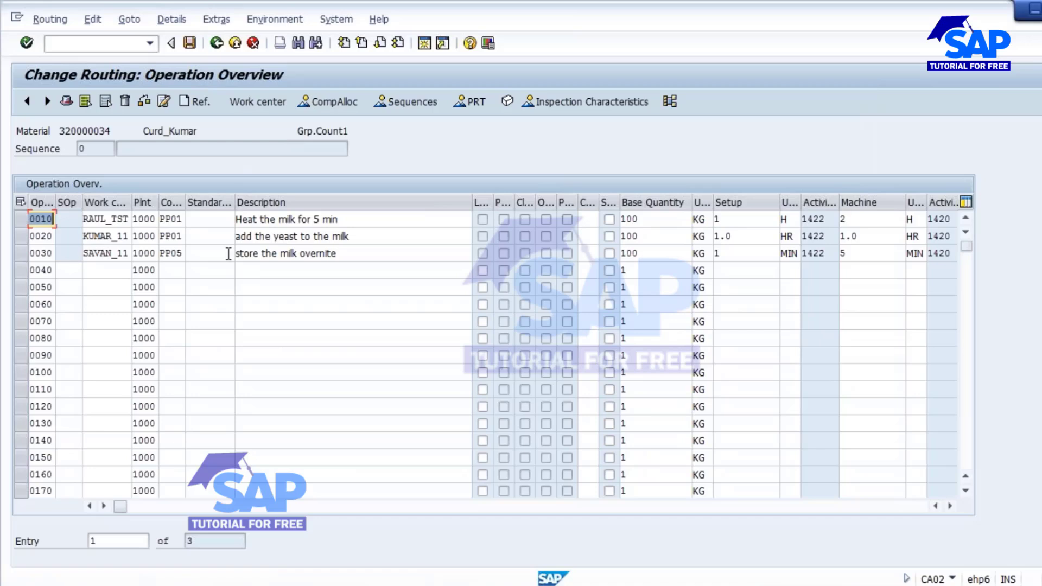
{"action": "left_click", "coordinate": [170, 253]}
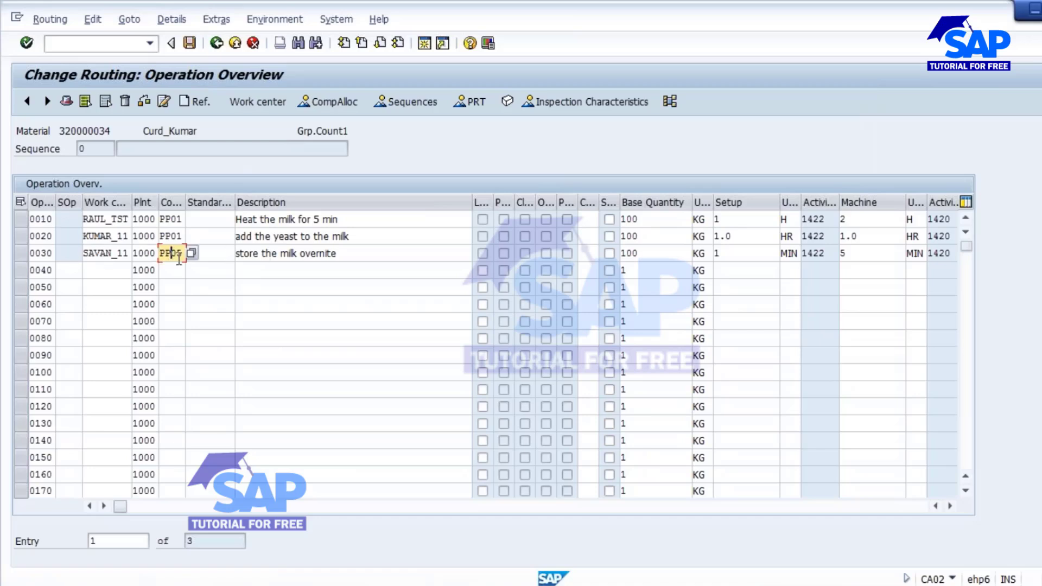
List the operation control keys and page through them from the PP01–PP07 routing keys to the end.
{"action": "left_click", "coordinate": [192, 253]}
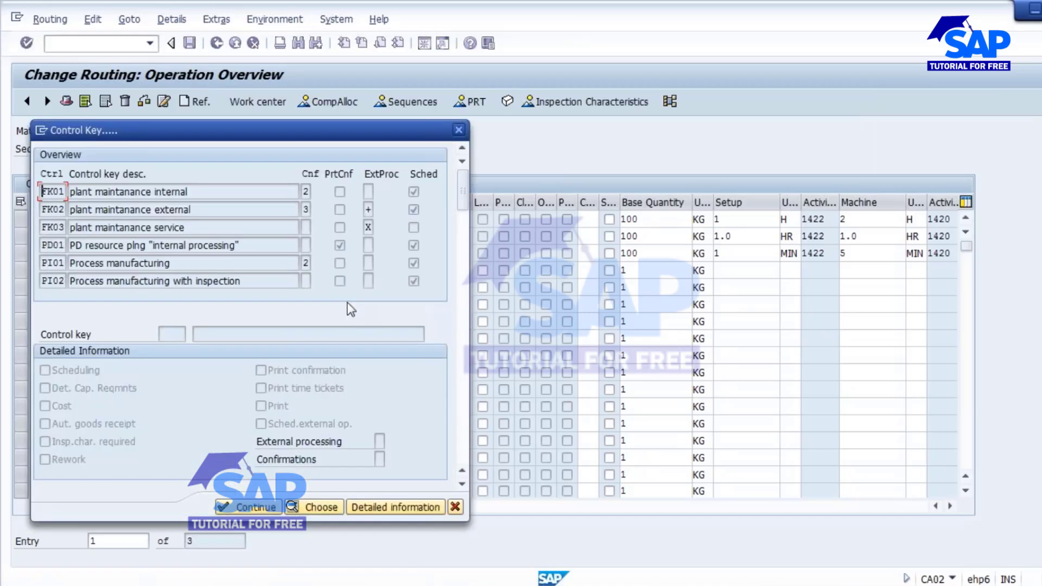
{"action": "left_click_drag", "start_coordinate": [244, 132], "coordinate": [517, 168]}
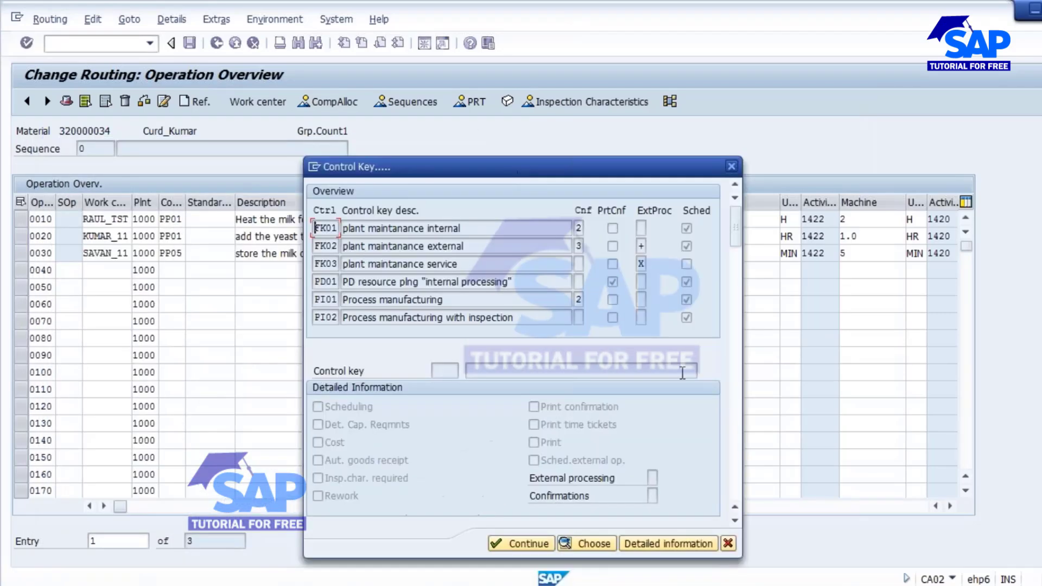
{"action": "left_click", "coordinate": [737, 380]}
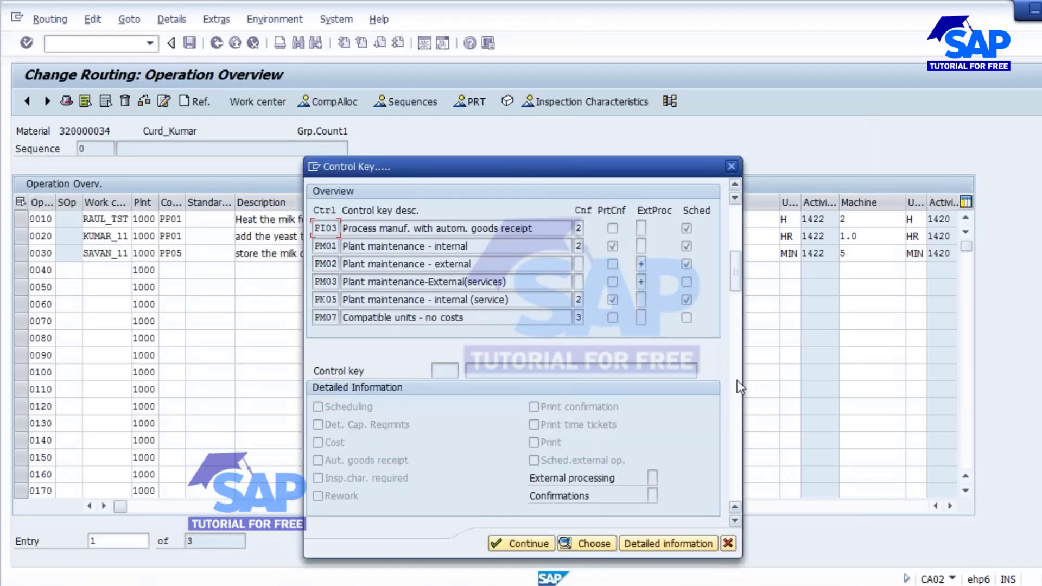
{"action": "left_click", "coordinate": [737, 385]}
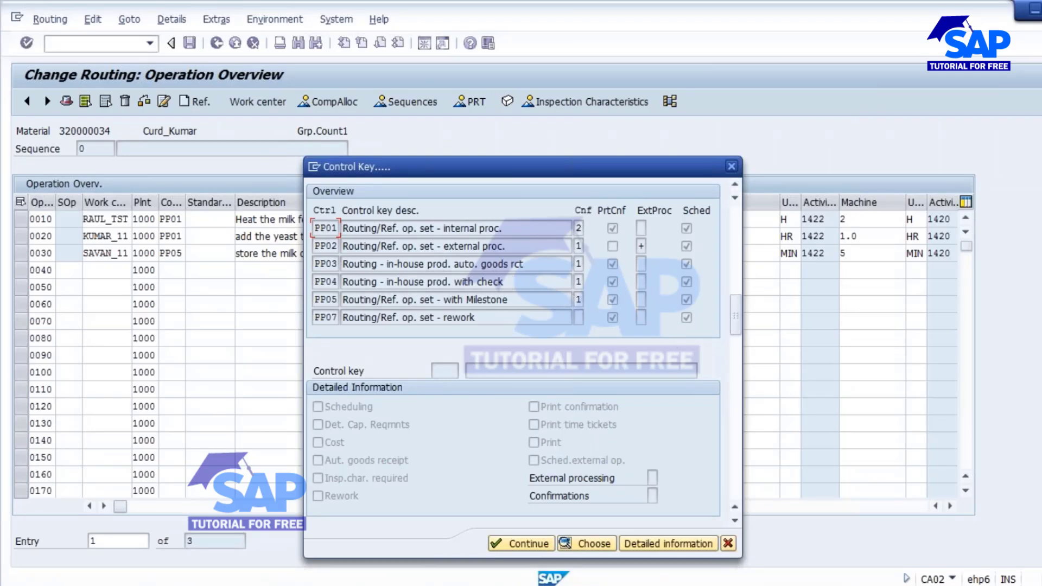
{"action": "left_click", "coordinate": [735, 373]}
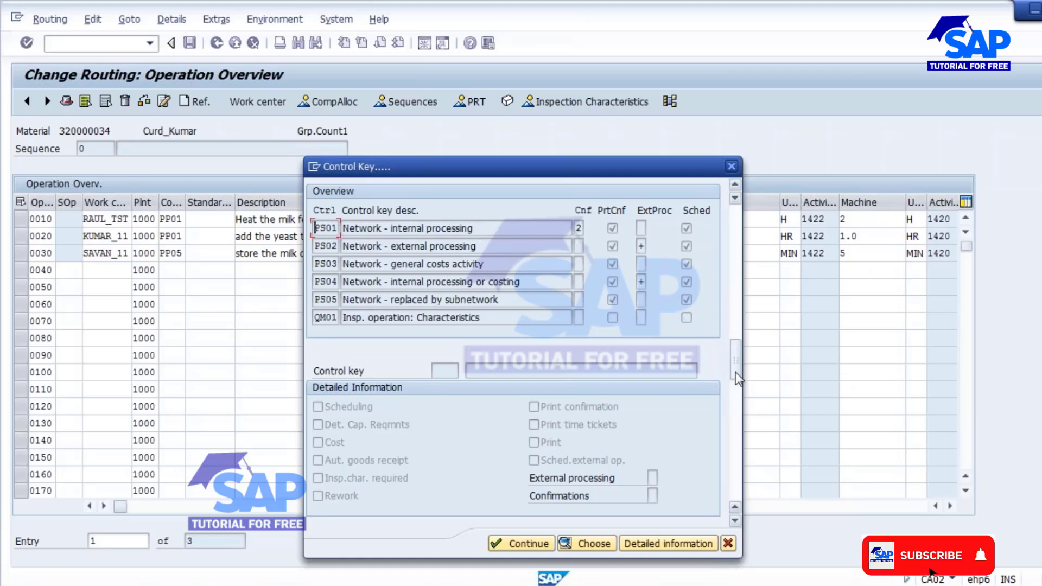
{"action": "left_click_drag", "start_coordinate": [732, 360], "coordinate": [732, 344]}
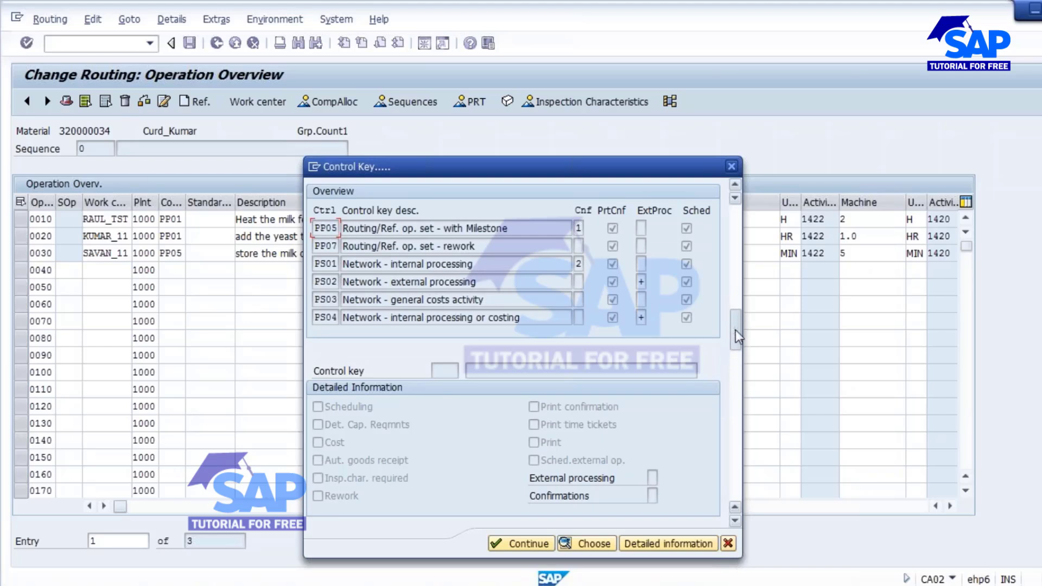
{"action": "scroll", "coordinate": [735, 330], "scroll_direction": "up", "scroll_amount": 2}
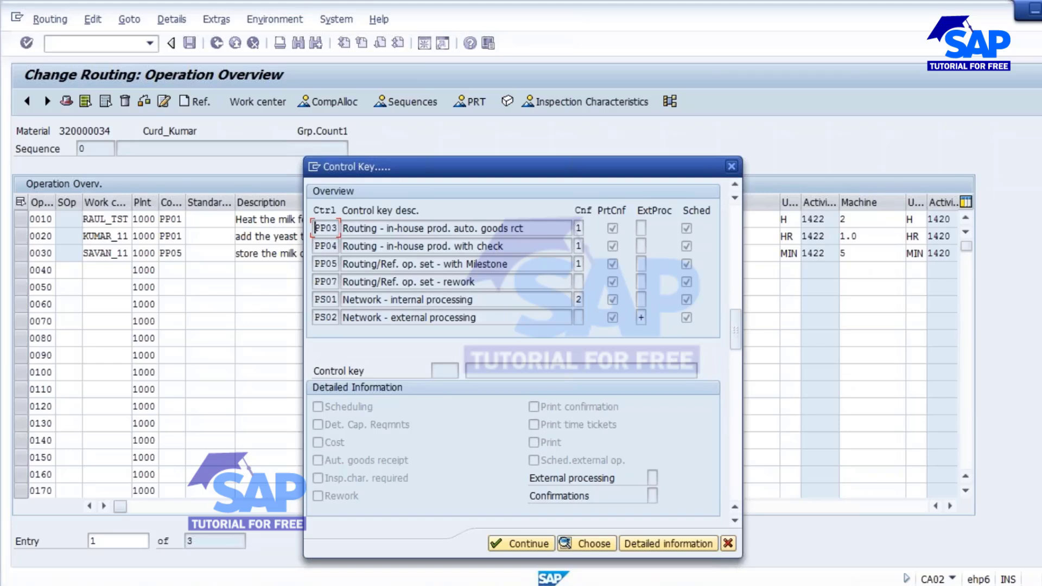
{"action": "left_click", "coordinate": [735, 187]}
{"action": "left_click", "coordinate": [735, 187]}
{"action": "left_click", "coordinate": [735, 188]}
{"action": "left_click", "coordinate": [735, 187]}
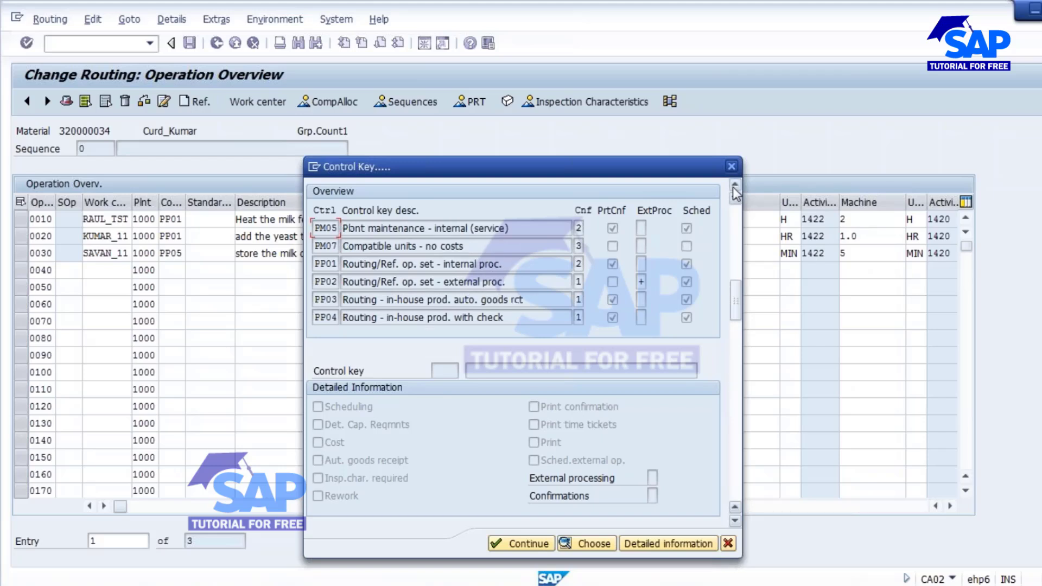
{"action": "left_click", "coordinate": [734, 389]}
{"action": "left_click", "coordinate": [732, 396]}
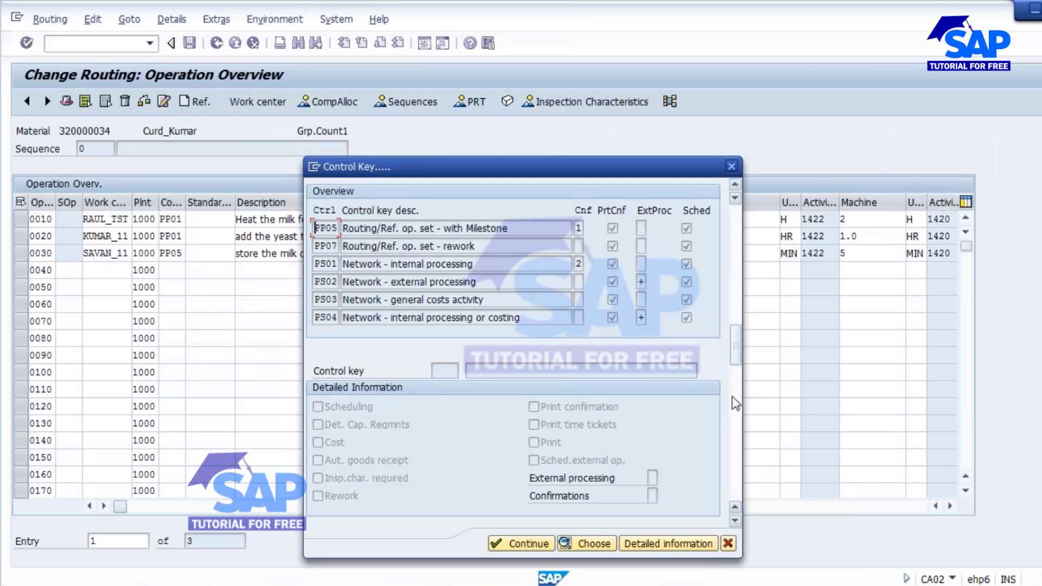
{"action": "left_click", "coordinate": [736, 432]}
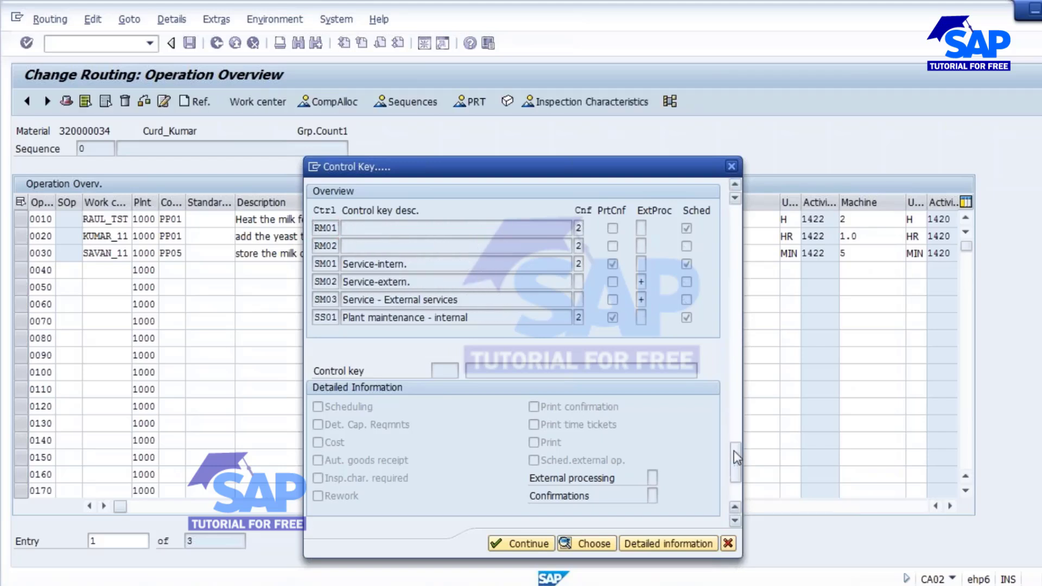
{"action": "left_click", "coordinate": [734, 450]}
{"action": "left_click", "coordinate": [734, 489]}
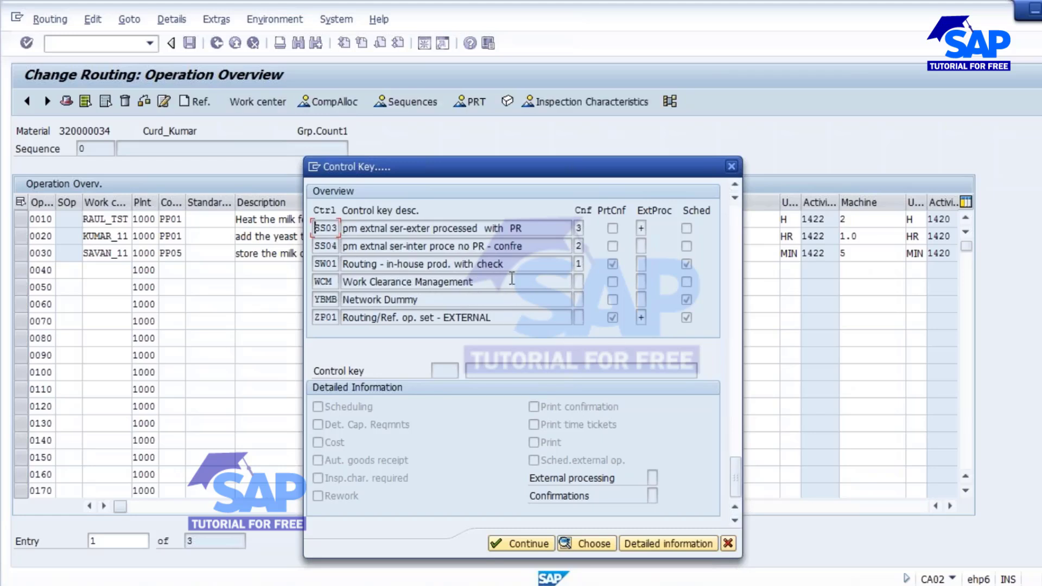
Scroll back up the control key list and pick out keys PP03 and PP05.
{"action": "scroll", "coordinate": [512, 278], "scroll_direction": "up", "scroll_amount": 1}
{"action": "scroll", "coordinate": [512, 271], "scroll_direction": "up", "scroll_amount": 4}
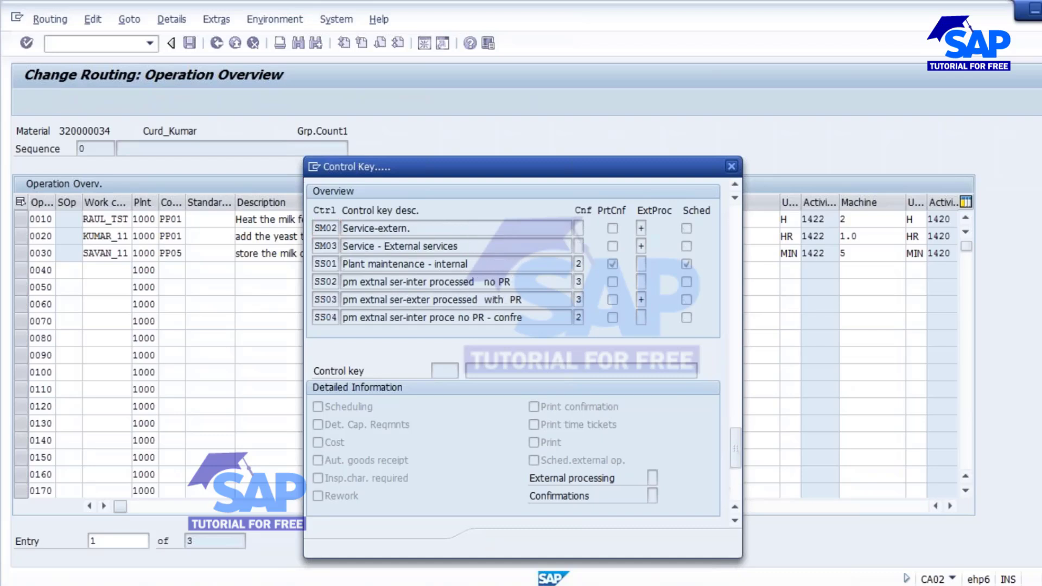
{"action": "scroll", "coordinate": [512, 271], "scroll_direction": "up", "scroll_amount": 5}
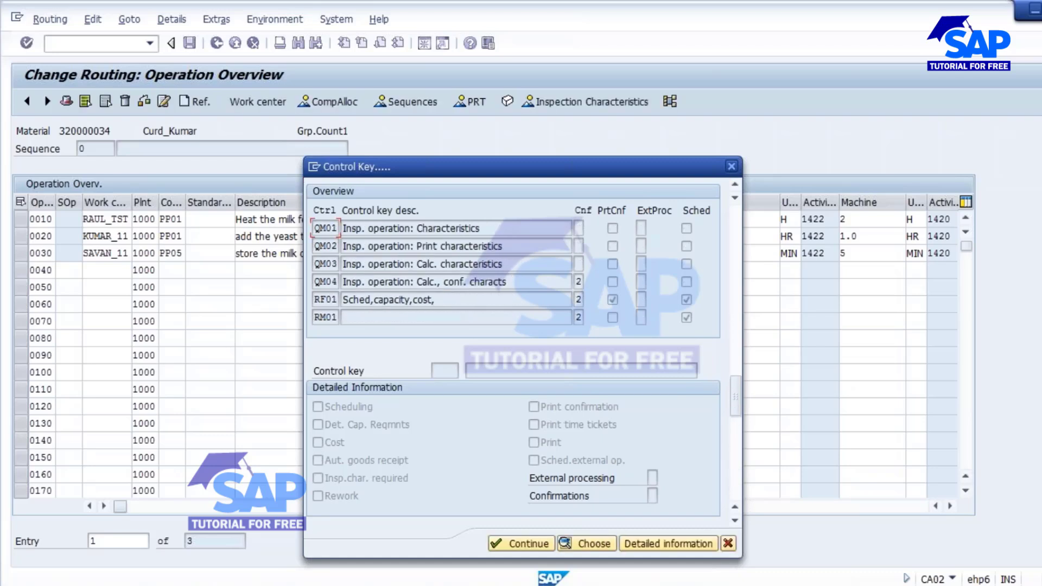
{"action": "scroll", "coordinate": [511, 272], "scroll_direction": "up", "scroll_amount": 1}
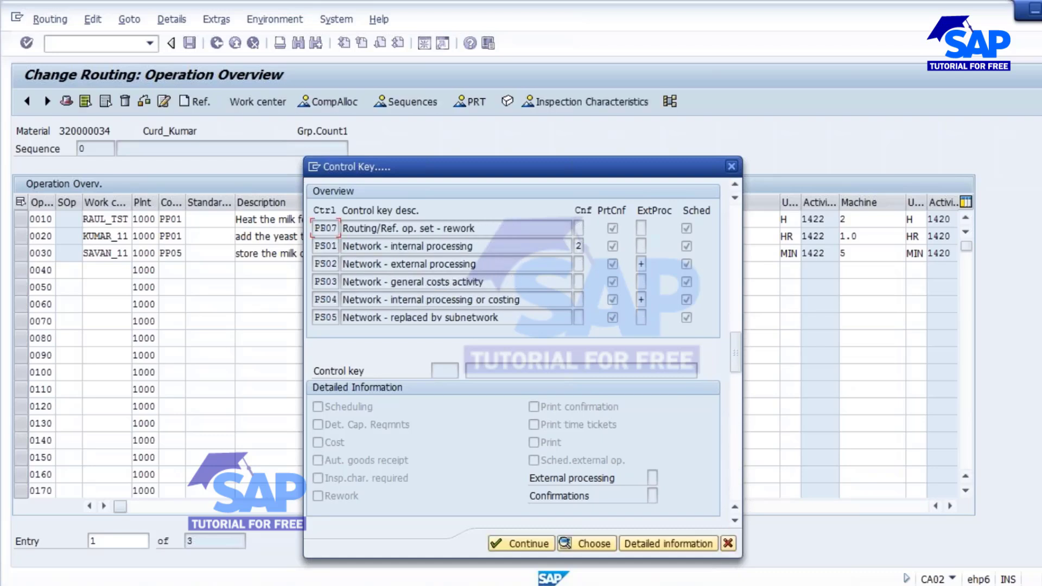
{"action": "scroll", "coordinate": [512, 271], "scroll_direction": "up", "scroll_amount": 3}
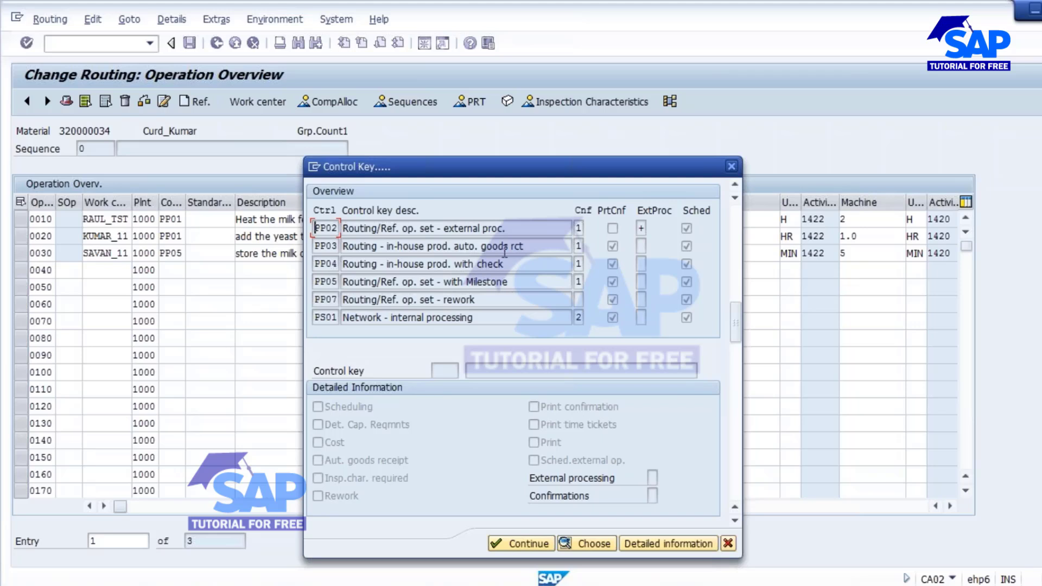
{"action": "left_click", "coordinate": [321, 250]}
{"action": "left_click", "coordinate": [327, 283]}
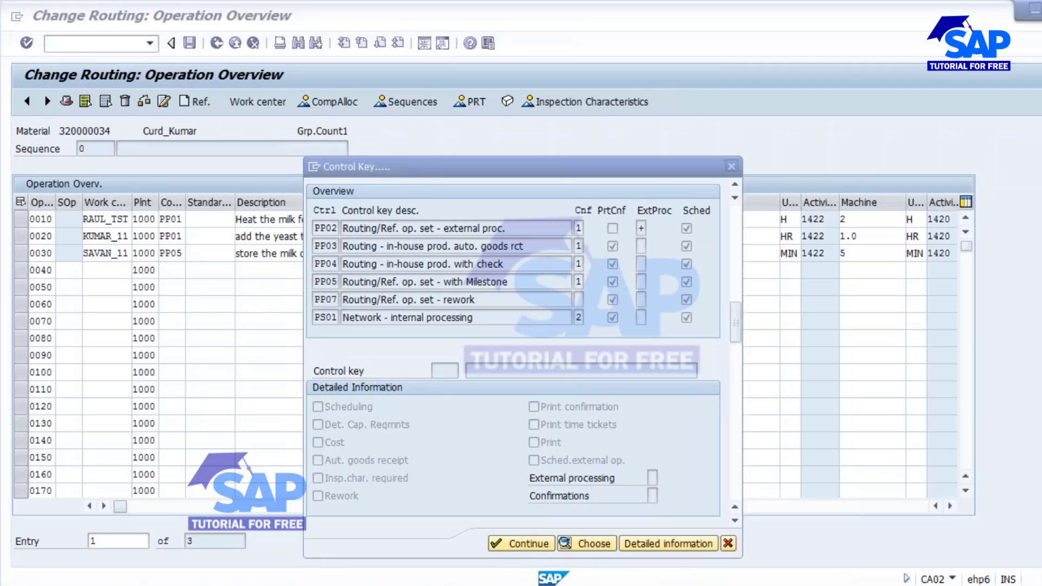
Switch to the stock/requirements list window and go back to SAP Easy Access.
{"action": "mouse_move", "coordinate": [200, 490]}
{"action": "left_click", "coordinate": [512, 511]}
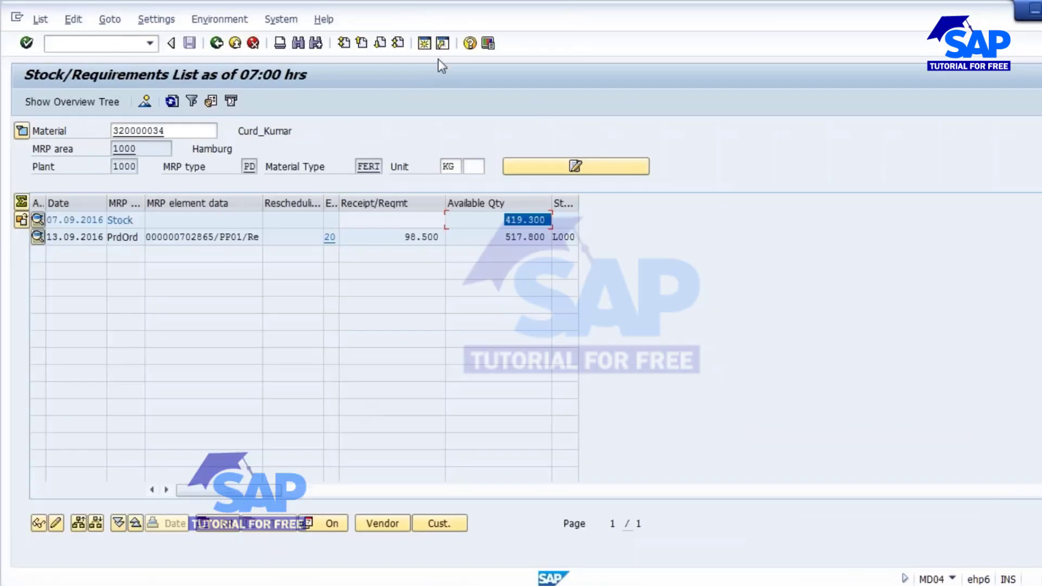
{"action": "left_click", "coordinate": [423, 43]}
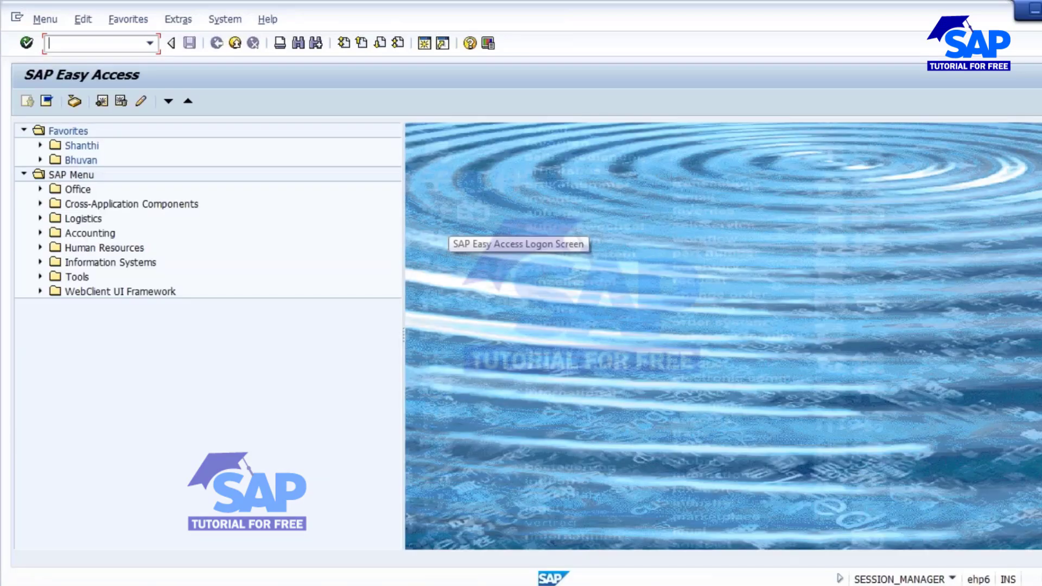
Via SPRO, open IMG Production > Basic Data > Routing > Operation Data > Define Control Key.
{"action": "type", "text": "SPRO"}
{"action": "key", "text": "Return"}
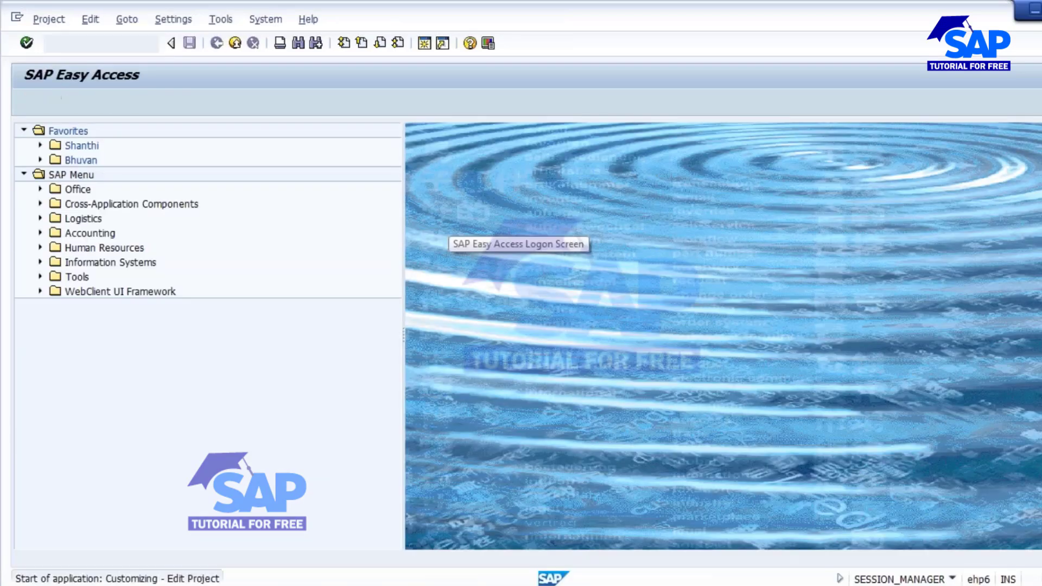
{"action": "left_click", "coordinate": [76, 102]}
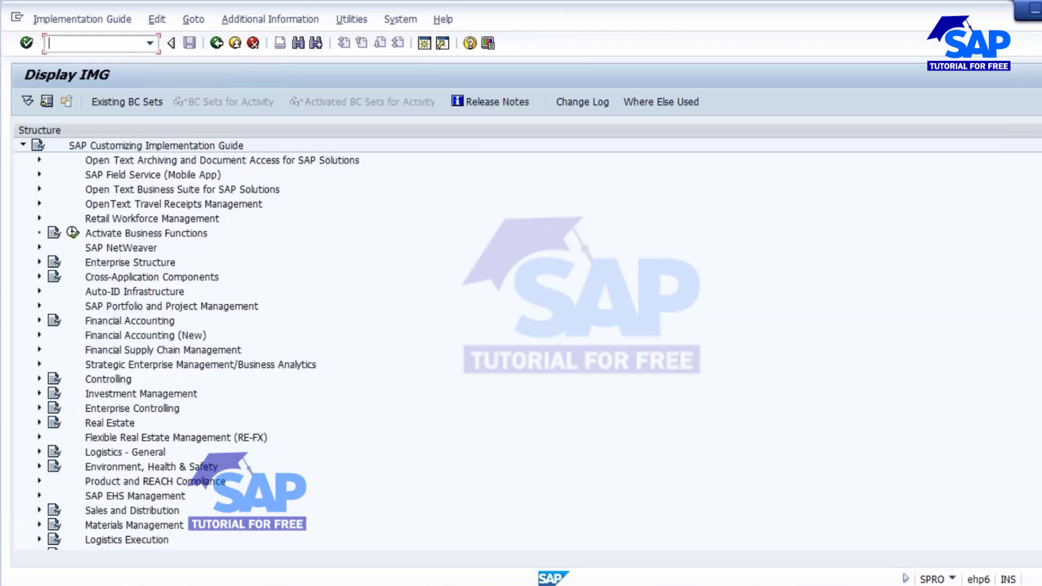
{"action": "scroll", "coordinate": [106, 378], "scroll_direction": "down", "scroll_amount": 7}
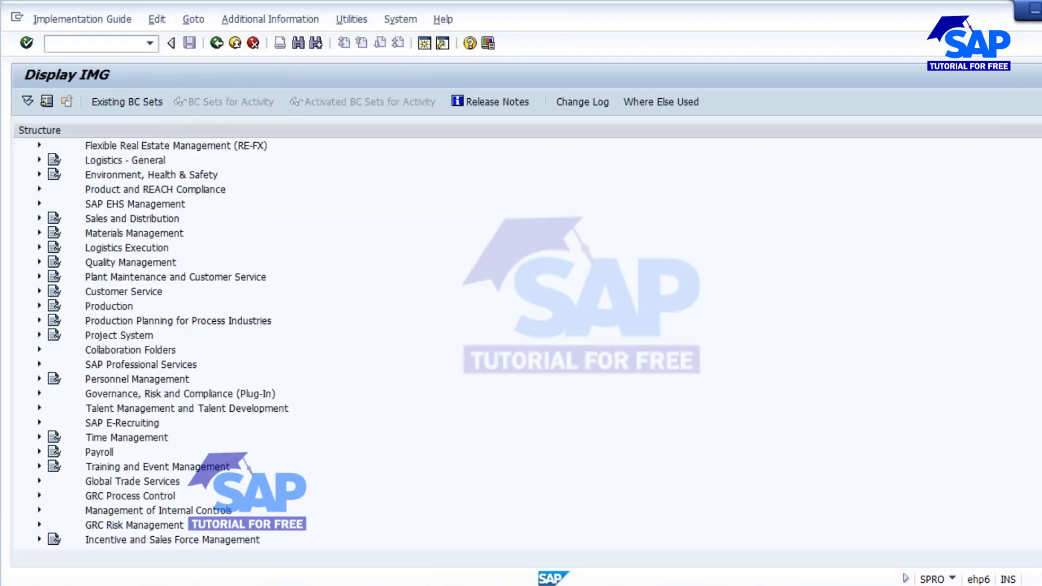
{"action": "left_click", "coordinate": [39, 306]}
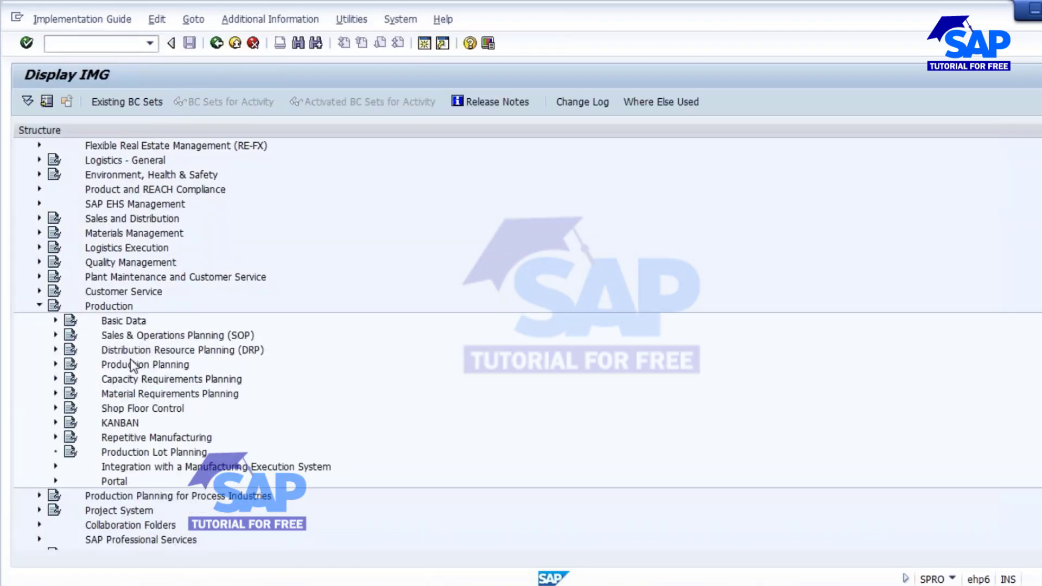
{"action": "left_click", "coordinate": [55, 321]}
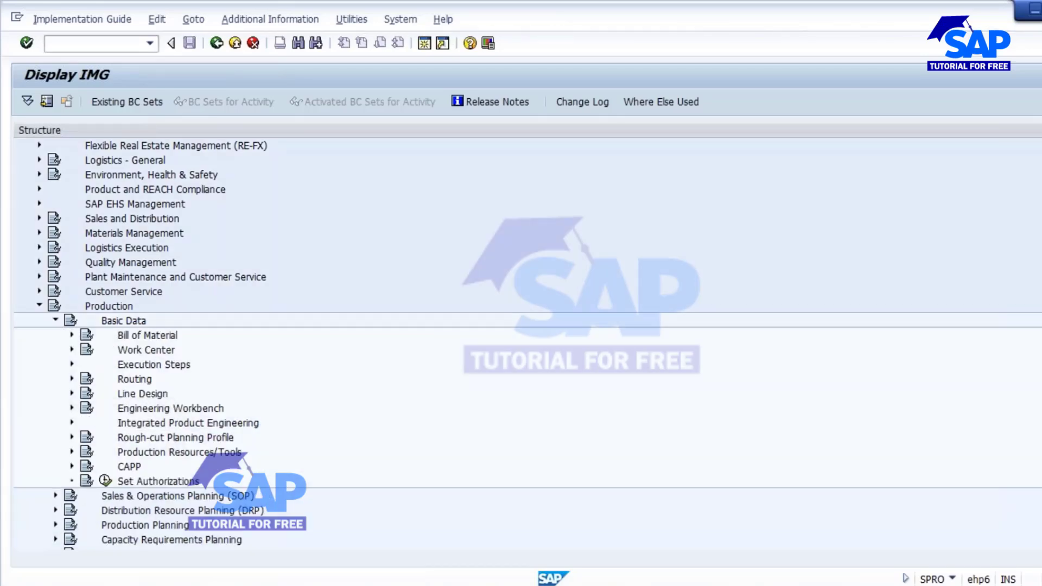
{"action": "left_click", "coordinate": [72, 379]}
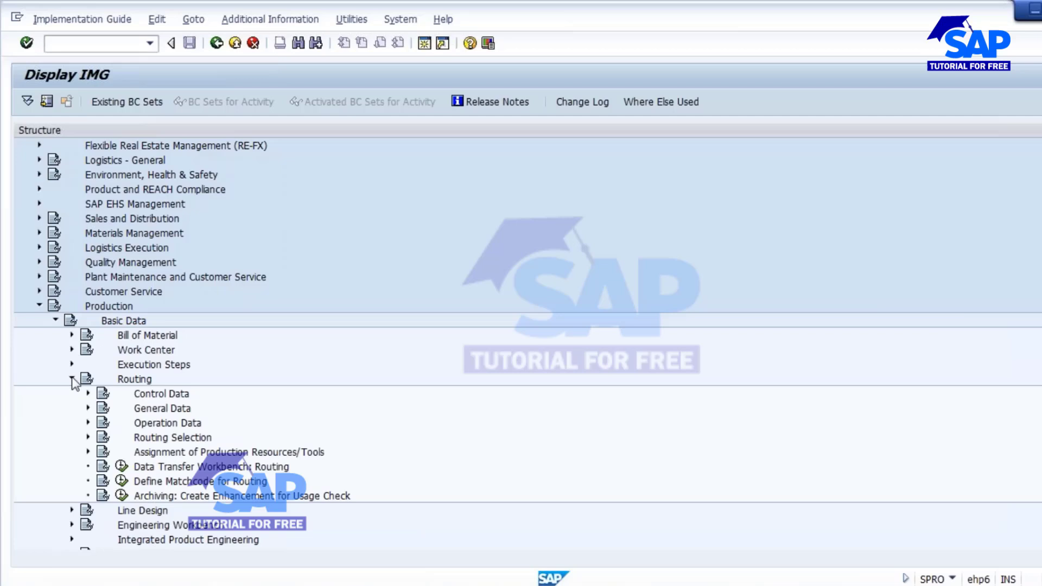
{"action": "left_click", "coordinate": [87, 423]}
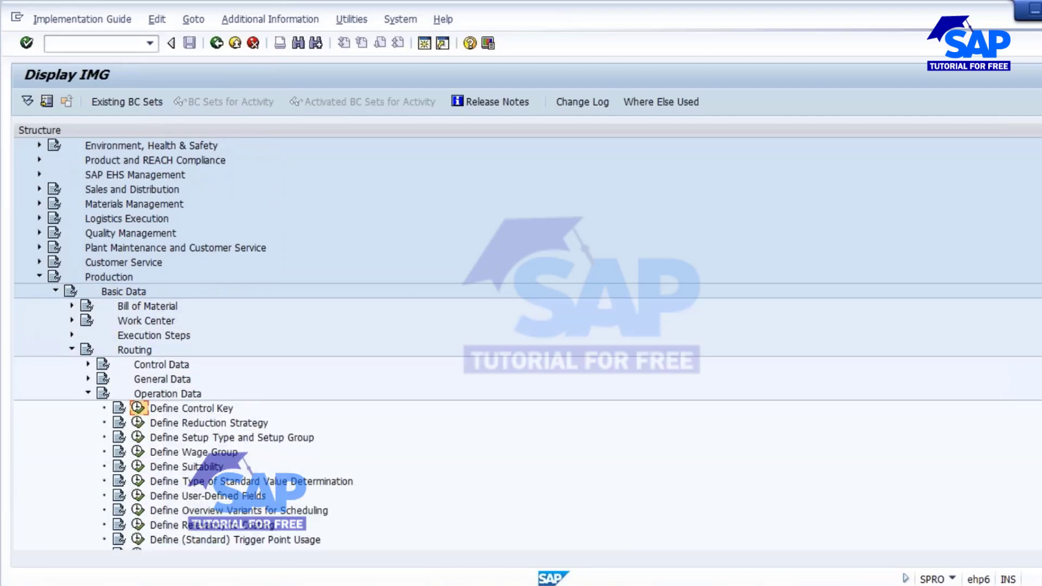
{"action": "left_click", "coordinate": [138, 408]}
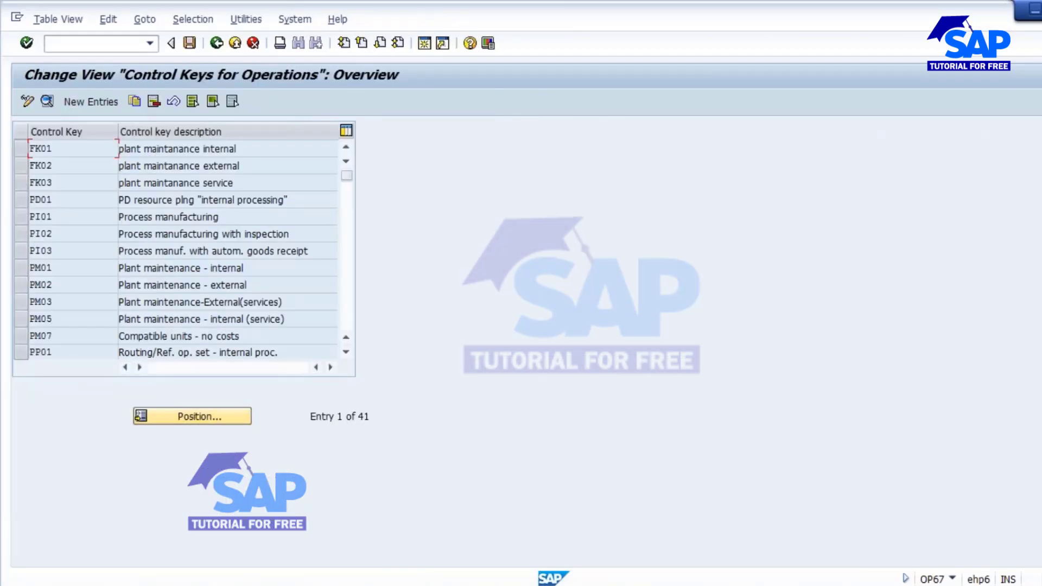
Enable automatic goods receipt on control key PP05, save under the customizing request, and return to the list.
{"action": "scroll", "coordinate": [157, 299], "scroll_direction": "down", "scroll_amount": 2}
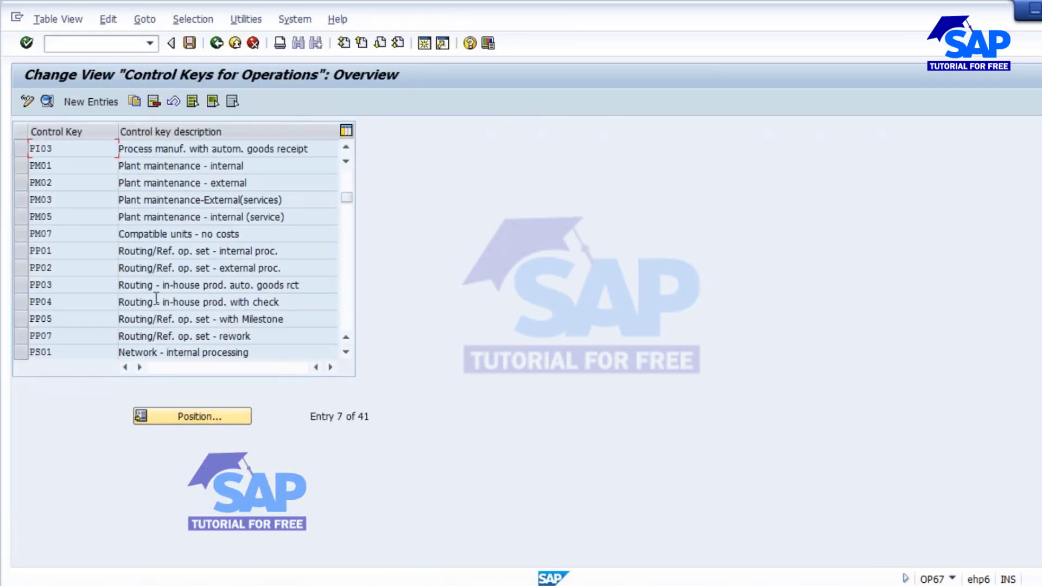
{"action": "left_click", "coordinate": [16, 319]}
{"action": "left_click", "coordinate": [47, 102]}
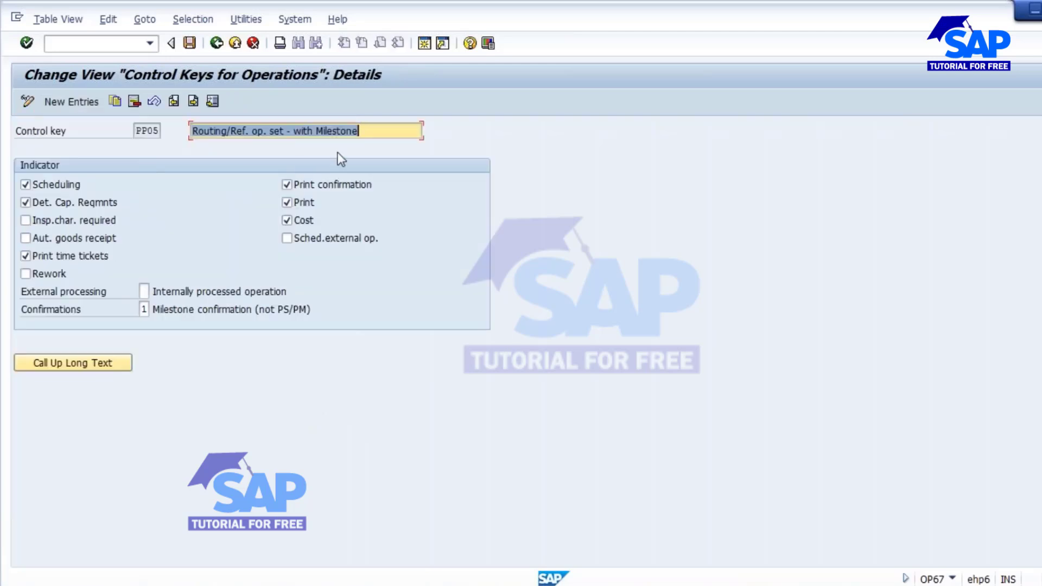
{"action": "left_click", "coordinate": [52, 239]}
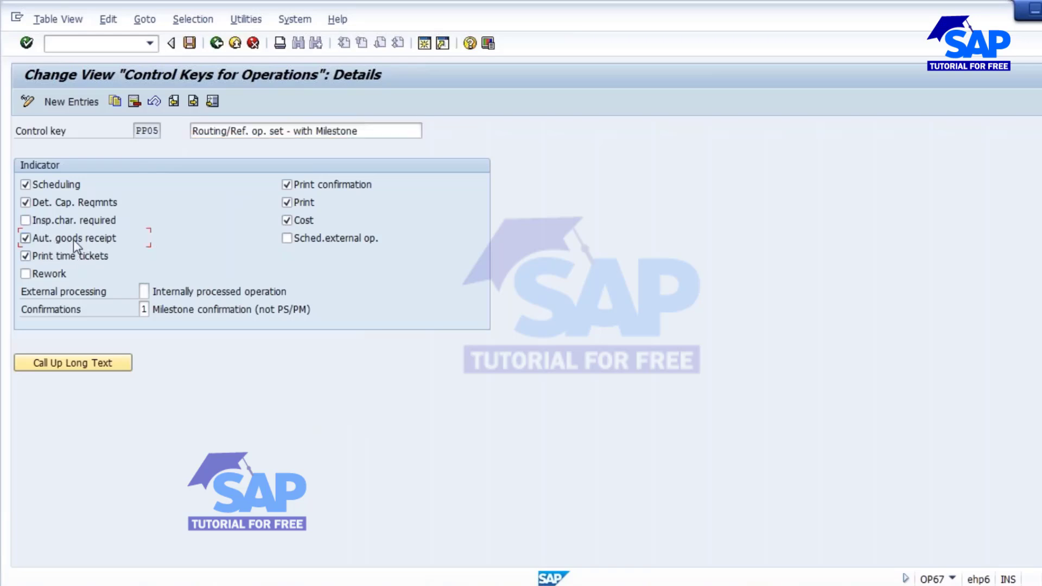
{"action": "left_click", "coordinate": [189, 44]}
{"action": "left_click", "coordinate": [239, 275]}
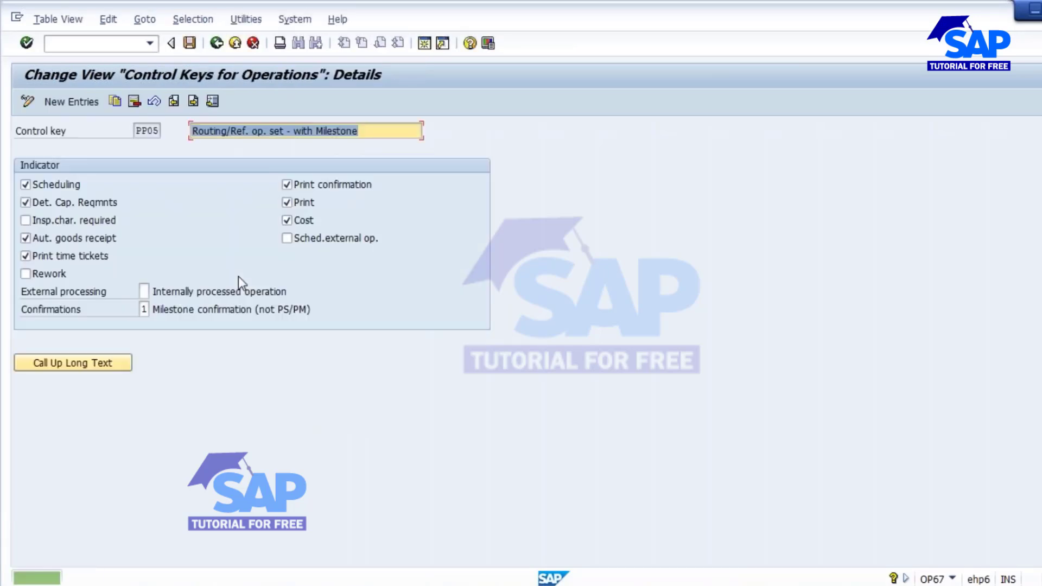
{"action": "left_click", "coordinate": [216, 43]}
Close the control key lookup, back out to the initial screen, and reopen operations for material 320000034.
{"action": "mouse_move", "coordinate": [480, 563]}
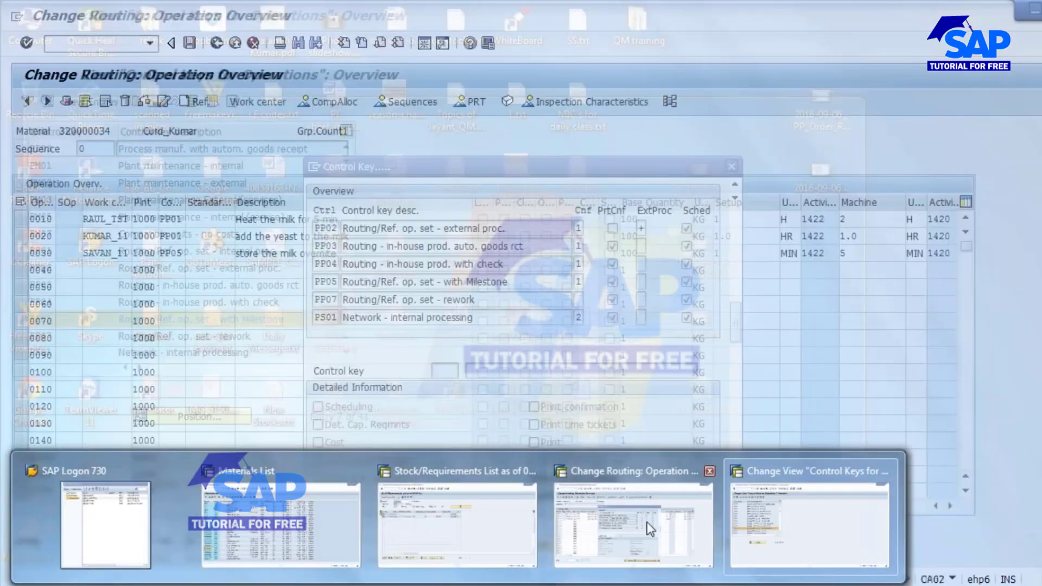
{"action": "left_click", "coordinate": [650, 529]}
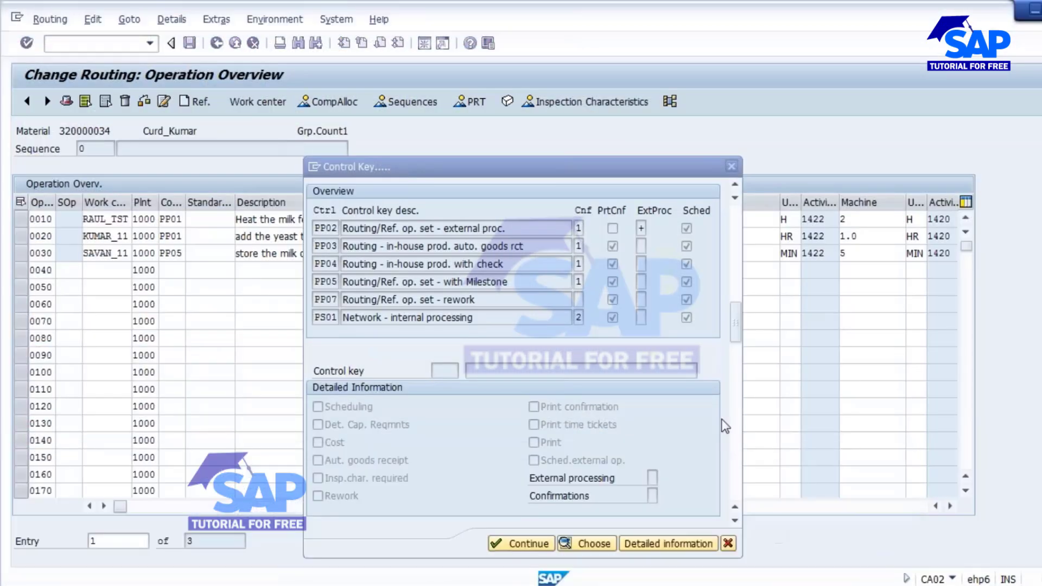
{"action": "left_click", "coordinate": [729, 543]}
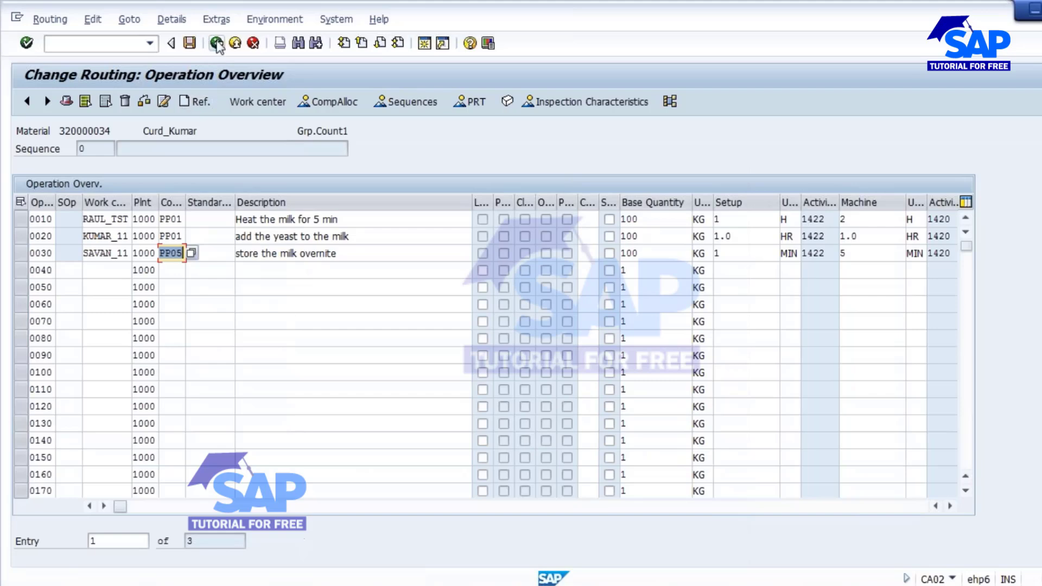
{"action": "left_click", "coordinate": [217, 43]}
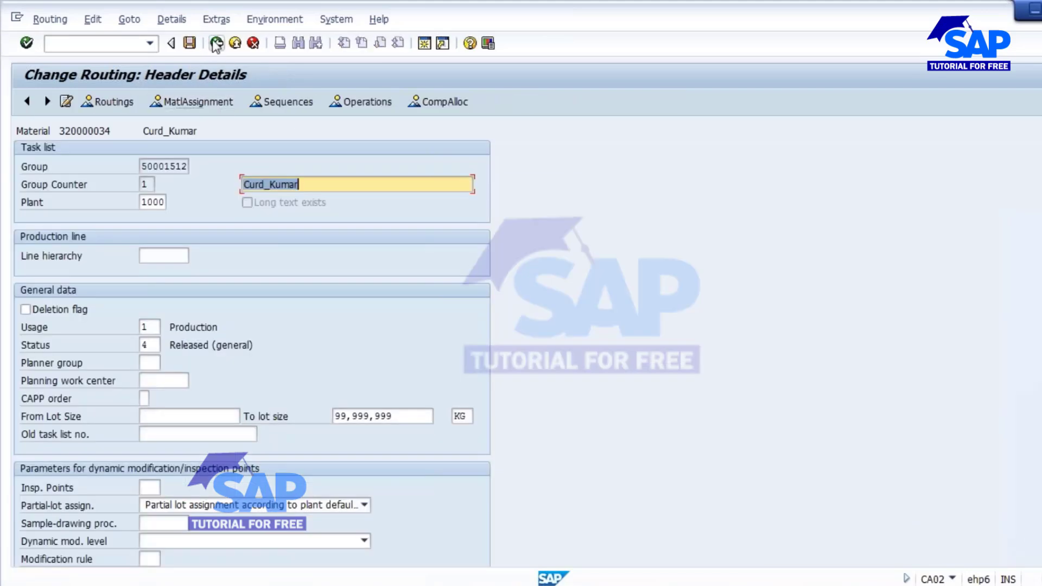
{"action": "left_click", "coordinate": [217, 43]}
{"action": "left_click", "coordinate": [217, 43]}
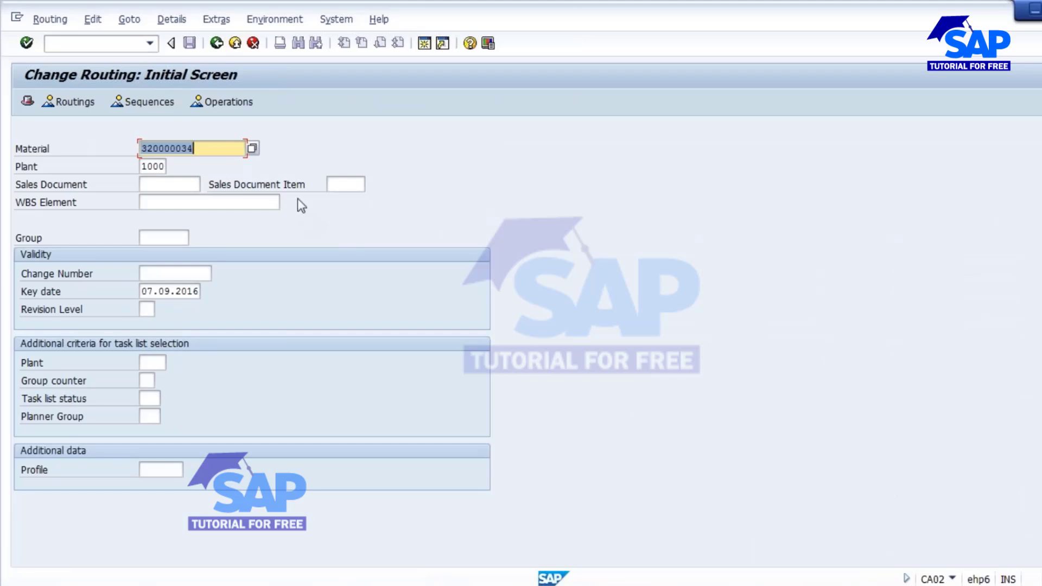
{"action": "key", "text": "Return"}
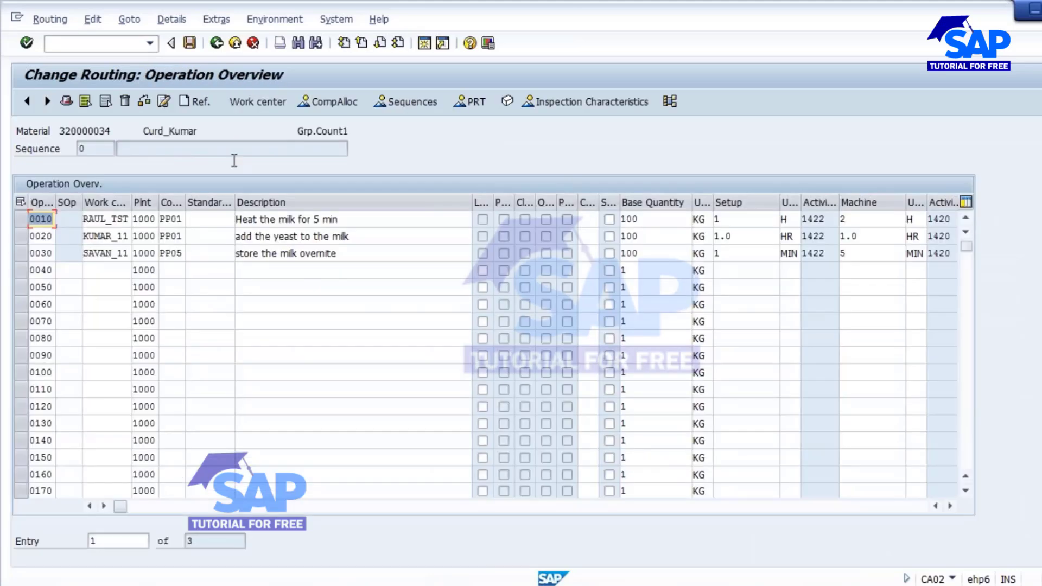
Look up the control keys for operation 0030 and view PP05's settings.
{"action": "left_click", "coordinate": [167, 258]}
{"action": "left_click", "coordinate": [191, 253]}
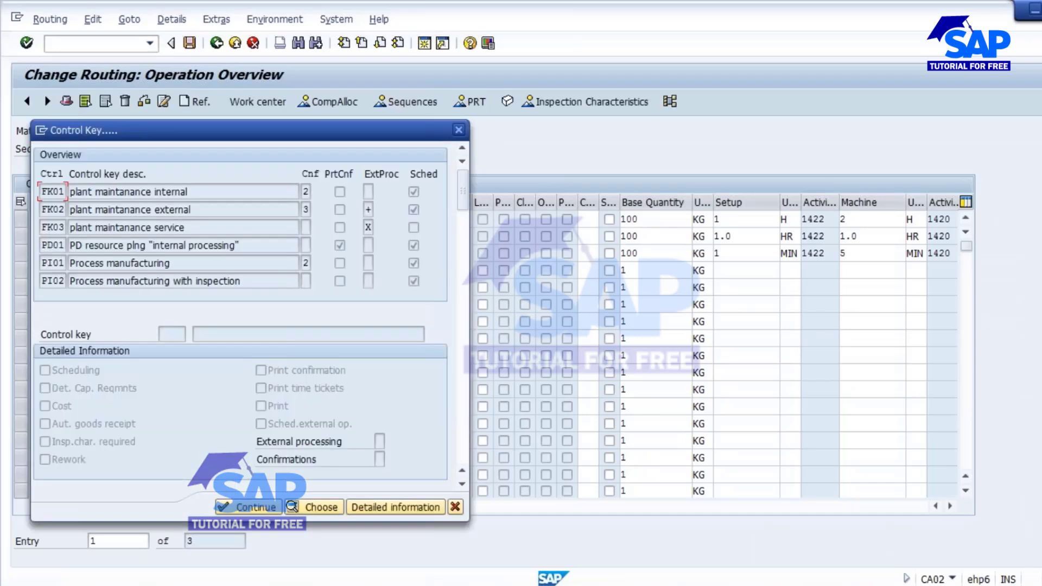
{"action": "scroll", "coordinate": [204, 277], "scroll_direction": "down", "scroll_amount": 2}
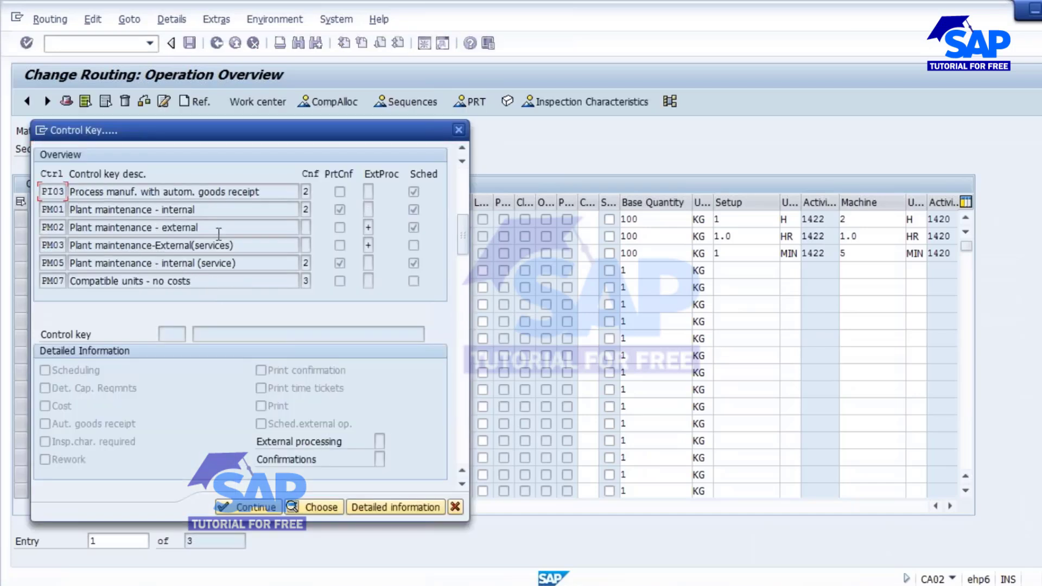
{"action": "scroll", "coordinate": [219, 233], "scroll_direction": "down", "scroll_amount": 1}
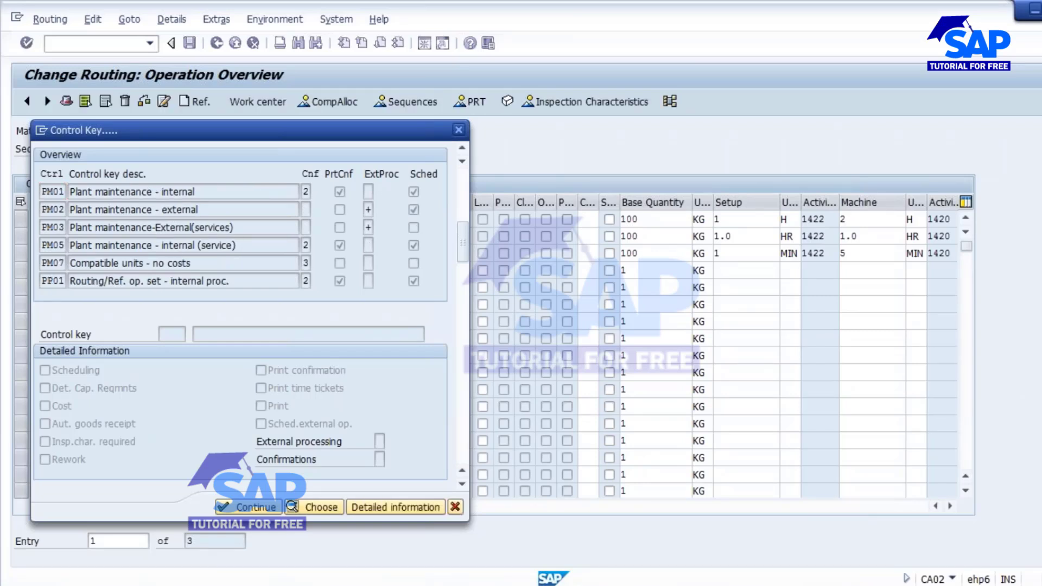
{"action": "scroll", "coordinate": [234, 242], "scroll_direction": "down", "scroll_amount": 3}
{"action": "scroll", "coordinate": [190, 277], "scroll_direction": "down", "scroll_amount": 1}
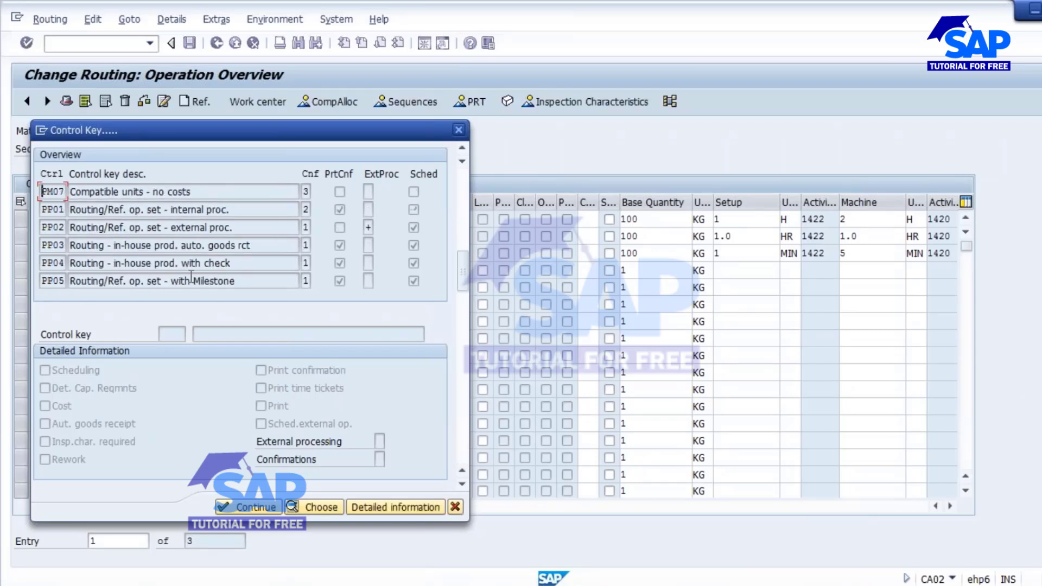
{"action": "left_click", "coordinate": [373, 506]}
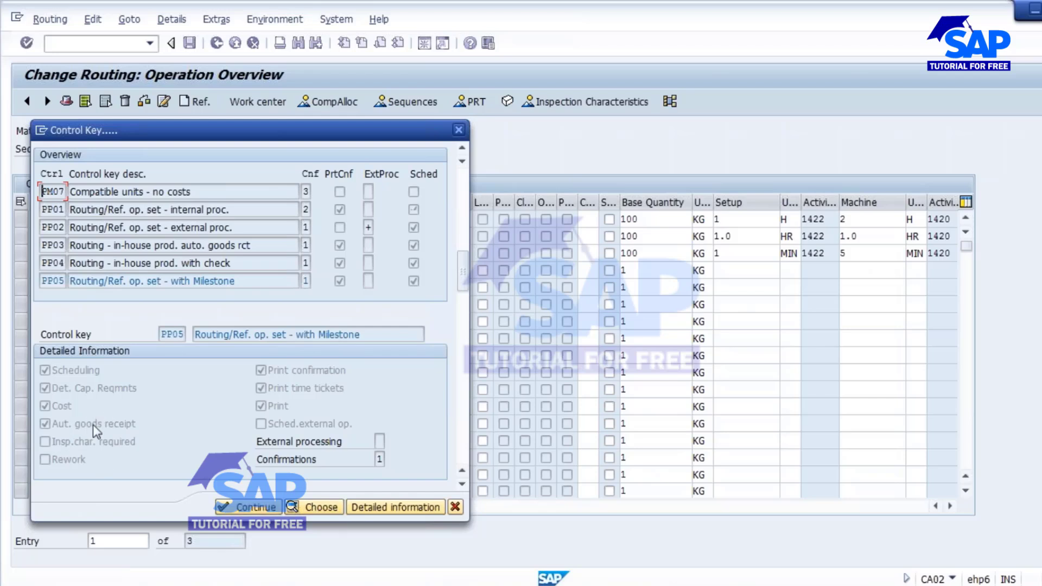
Put control key PP05 on operation 0030 and save the routing.
{"action": "left_click", "coordinate": [321, 507]}
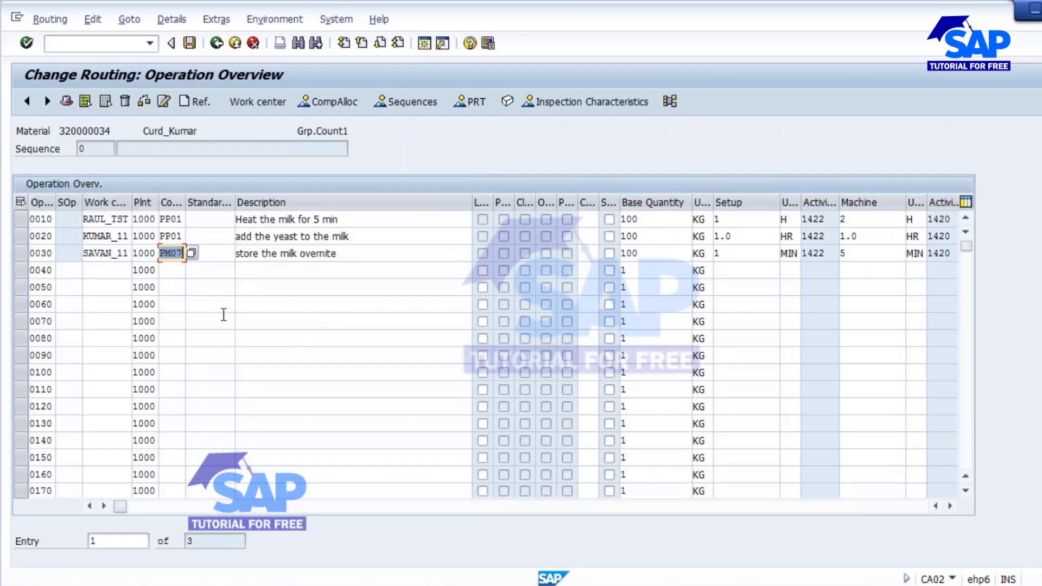
{"action": "left_click", "coordinate": [164, 253]}
{"action": "key", "text": "Delete"}
{"action": "left_click", "coordinate": [190, 43]}
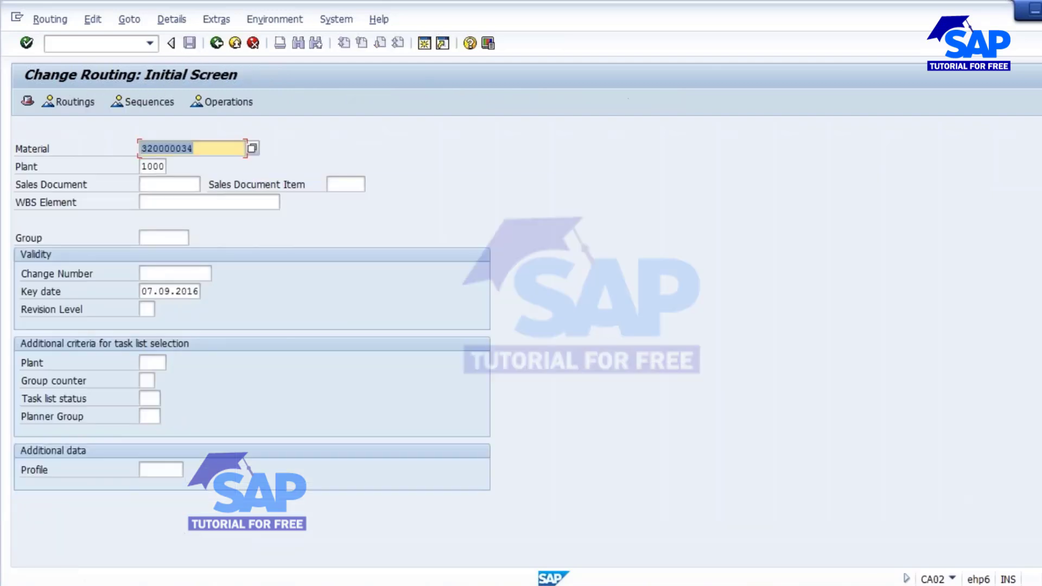
Start CO01 with material 320000034 and order type PP01.
{"action": "left_click", "coordinate": [60, 45]}
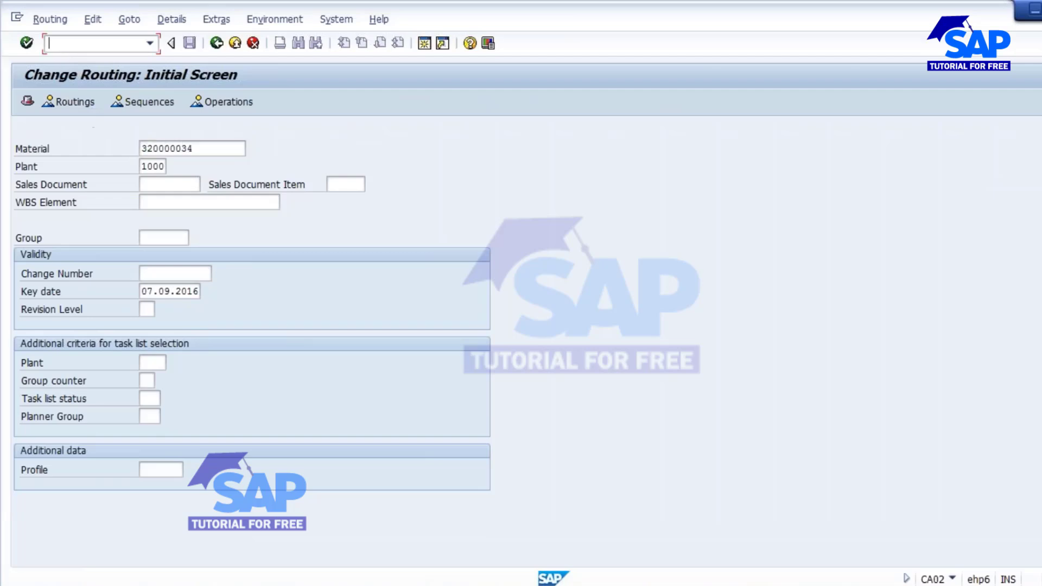
{"action": "type", "text": "/NCO01"}
{"action": "key", "text": "Return"}
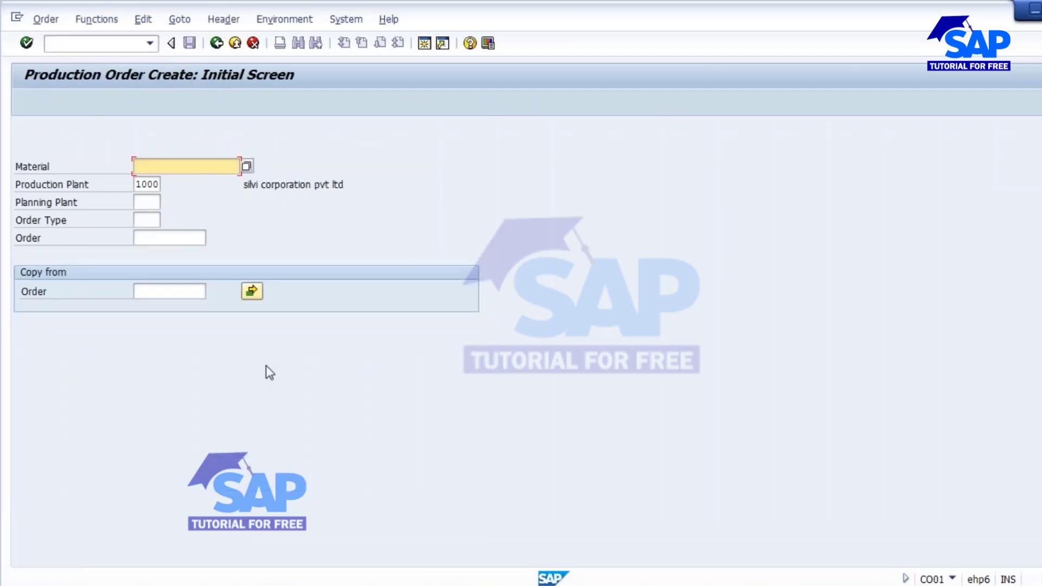
{"action": "left_click", "coordinate": [437, 583]}
{"action": "left_click", "coordinate": [439, 538]}
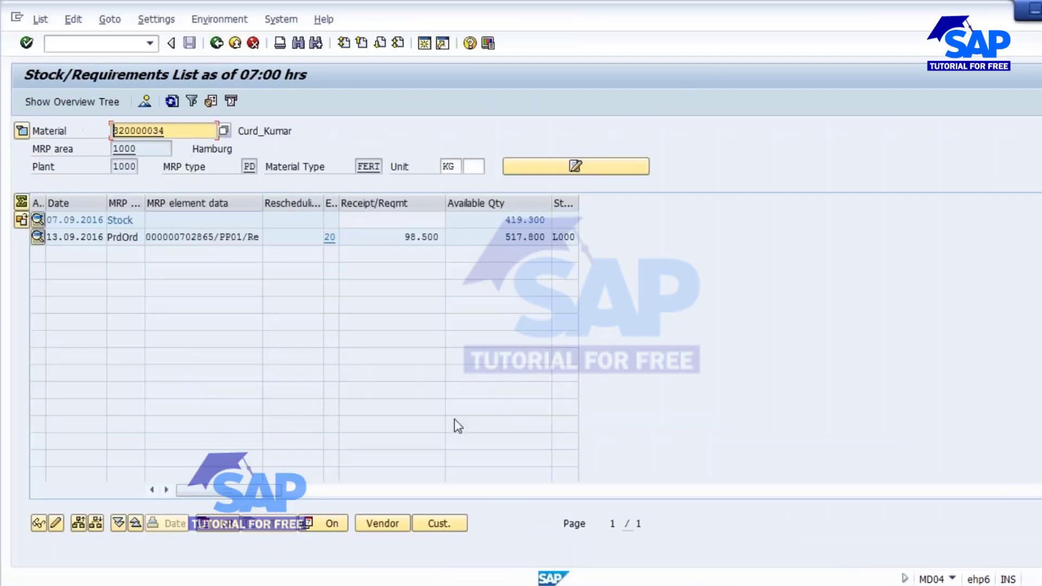
{"action": "key", "text": "alt+Tab"}
{"action": "type", "text": "320000034"}
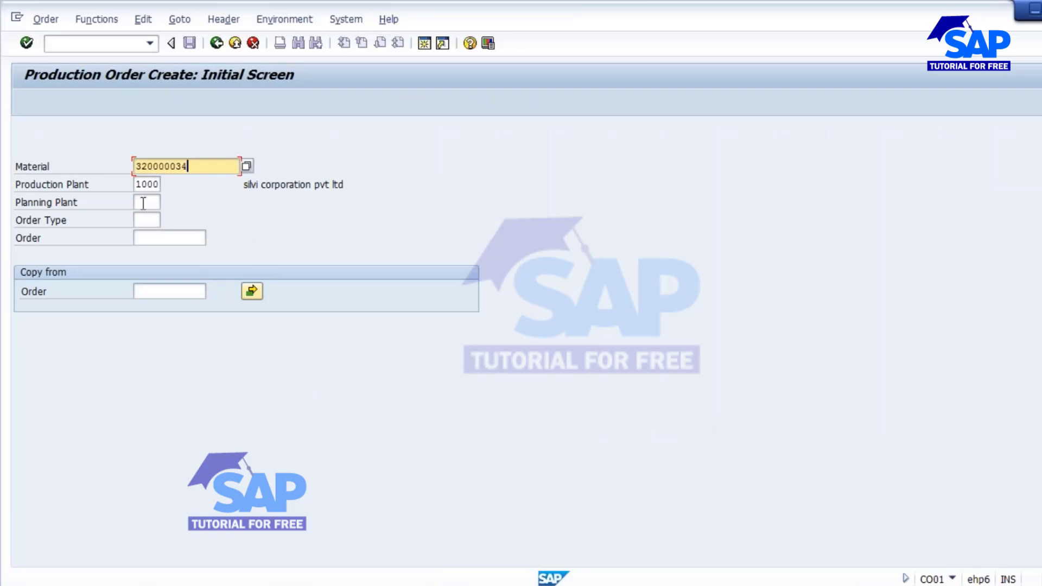
{"action": "left_click", "coordinate": [146, 221]}
{"action": "type", "text": "PP"}
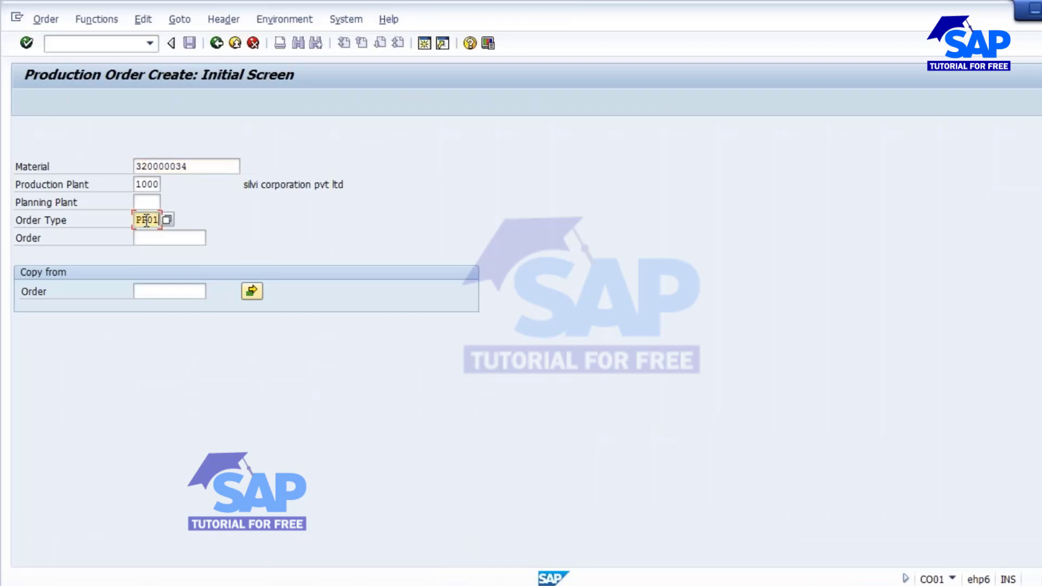
{"action": "type", "text": "01"}
{"action": "key", "text": "Return"}
Set order quantity 100 with scheduling type Current date and let the order schedule.
{"action": "type", "text": "1"}
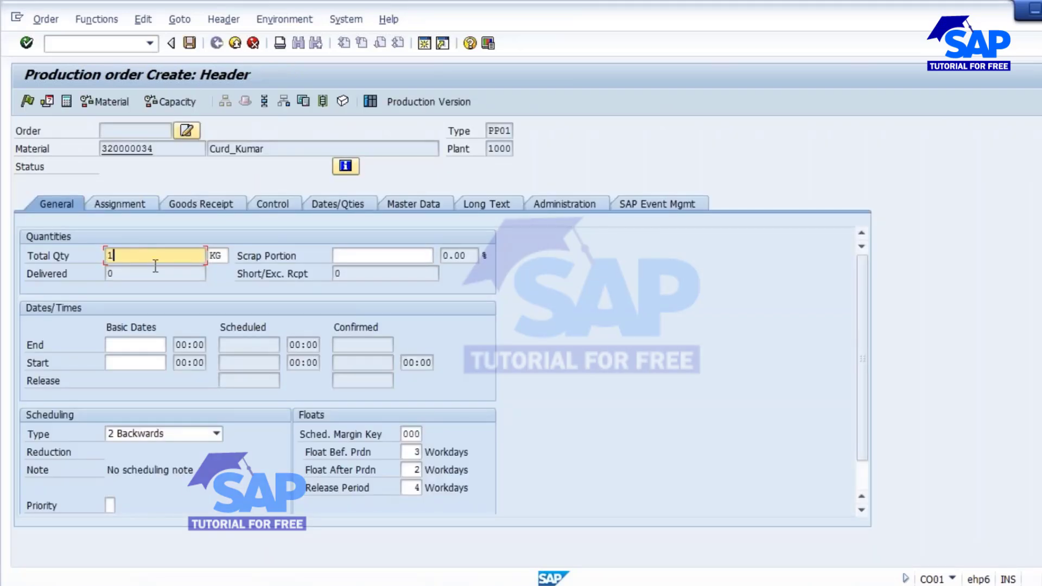
{"action": "type", "text": "00"}
{"action": "left_click", "coordinate": [216, 434]}
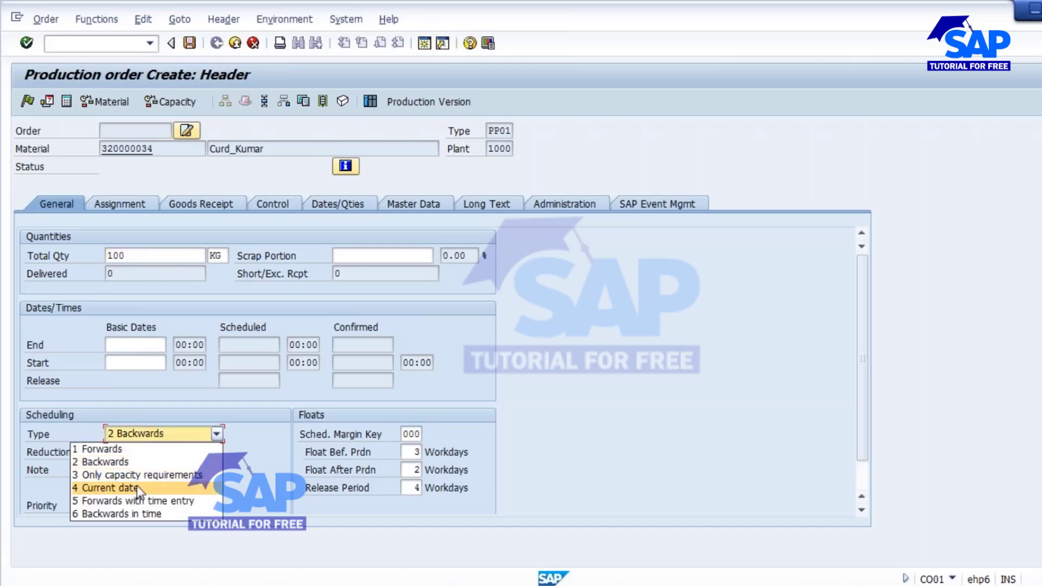
{"action": "left_click", "coordinate": [136, 485]}
{"action": "key", "text": "Return"}
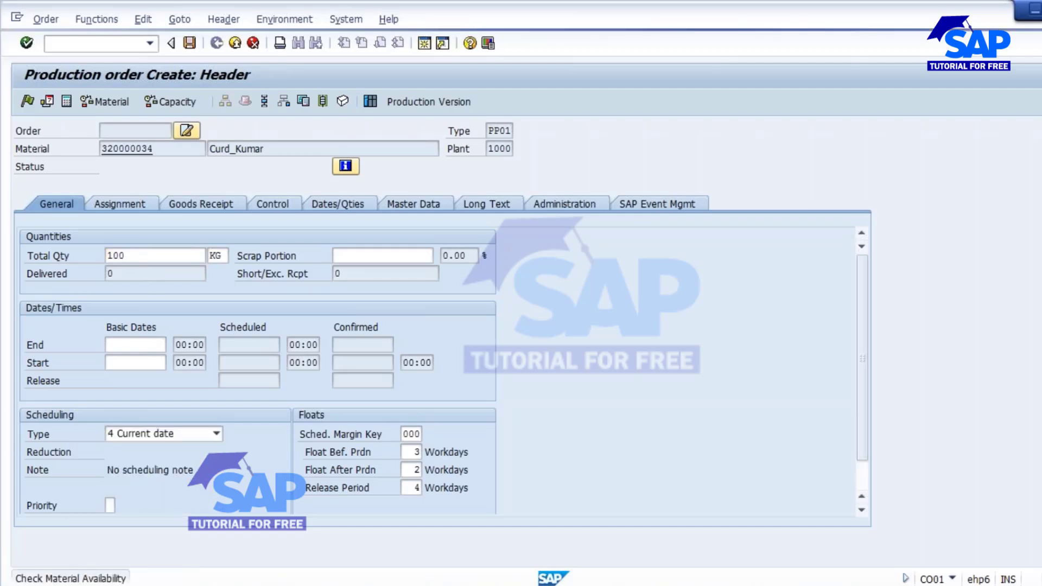
Check the goods receipt settings and material availability, then release and save the order.
{"action": "left_click", "coordinate": [212, 202]}
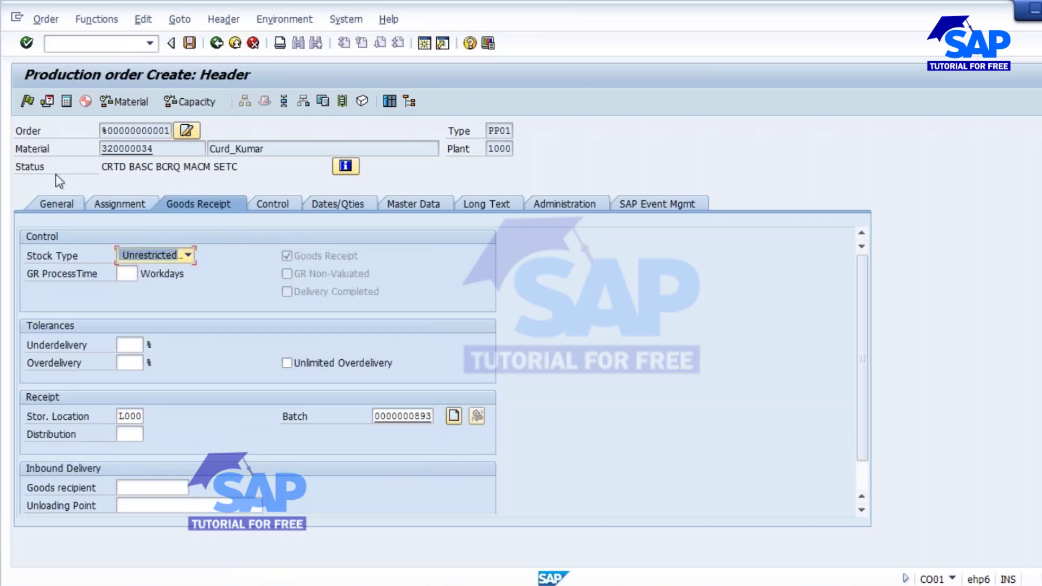
{"action": "left_click", "coordinate": [123, 103]}
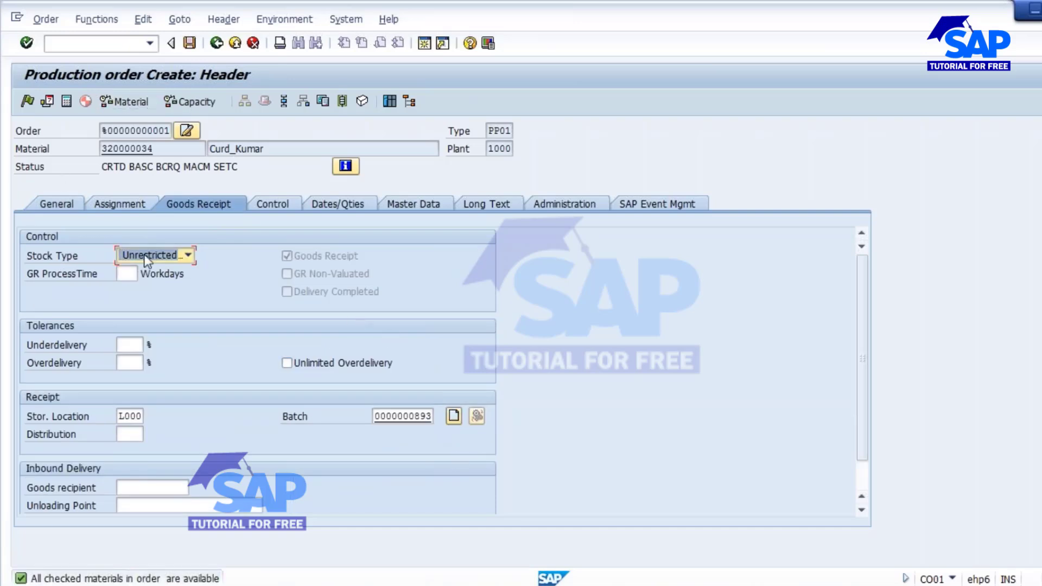
{"action": "left_click", "coordinate": [27, 102]}
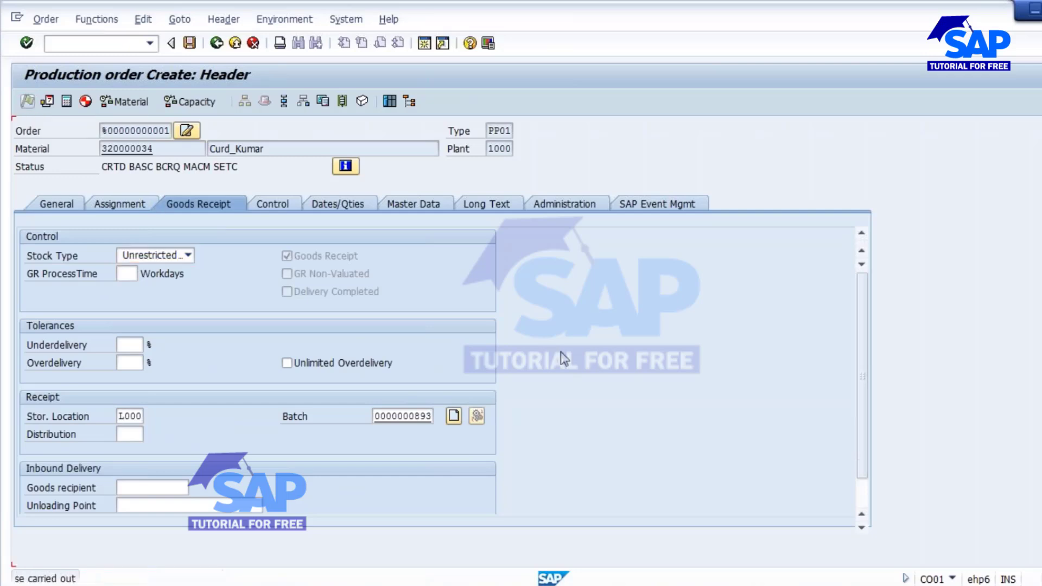
{"action": "left_click", "coordinate": [189, 43]}
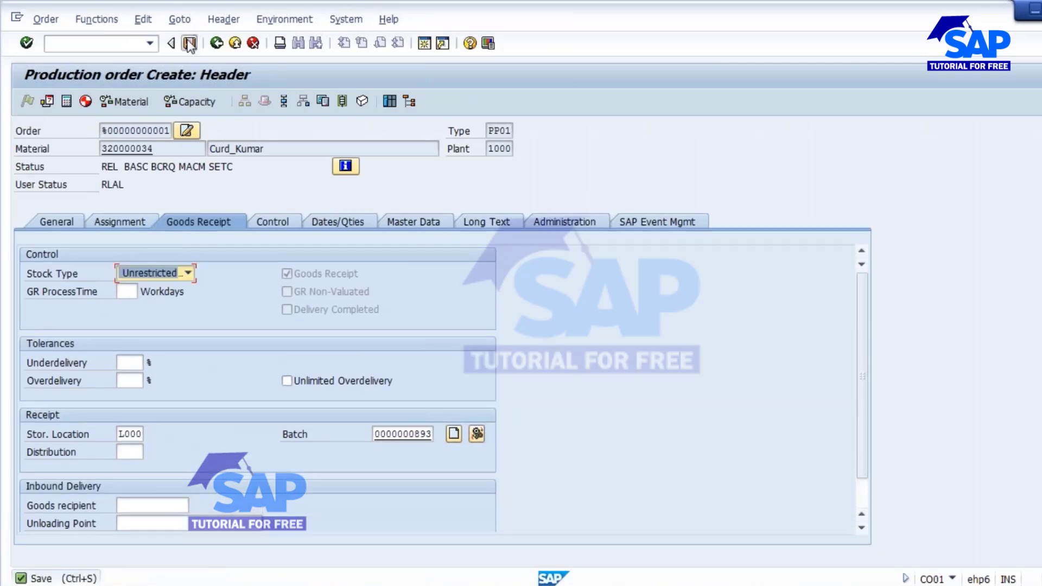
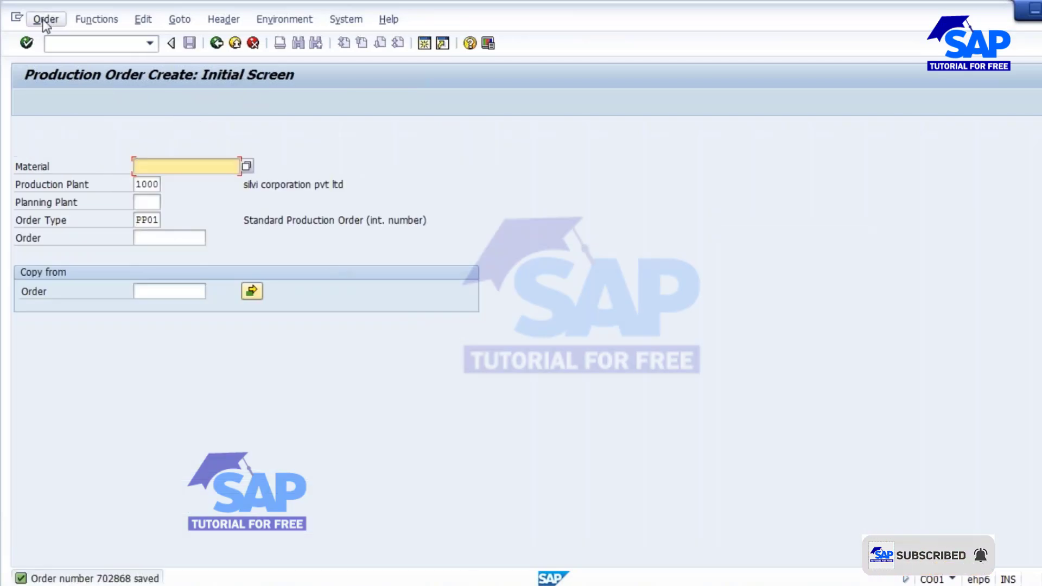
Switch order 702868 to change mode and start CO11N in a new session.
{"action": "left_click", "coordinate": [42, 19]}
{"action": "left_click", "coordinate": [63, 96]}
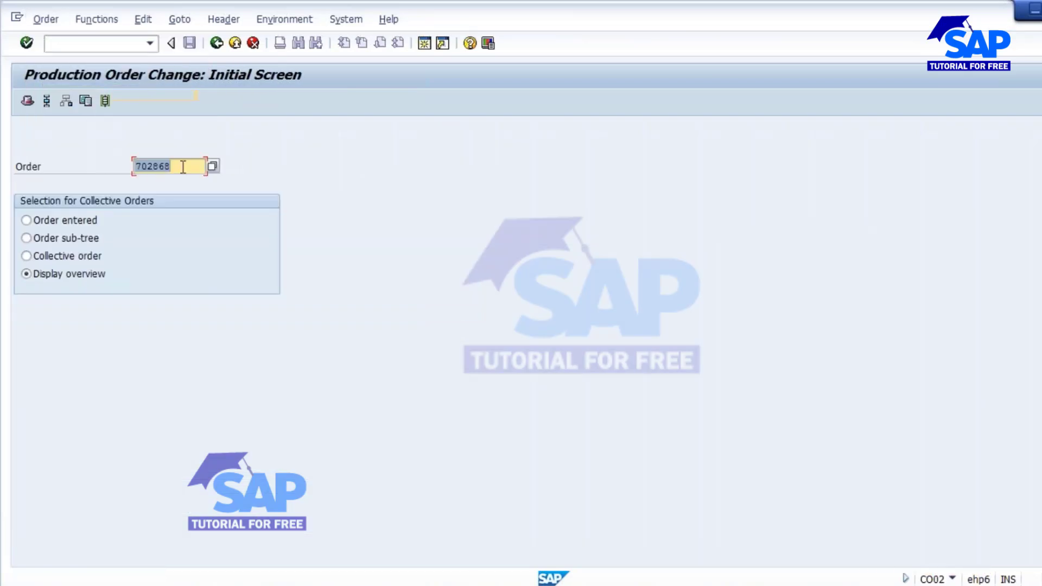
{"action": "left_click", "coordinate": [425, 43]}
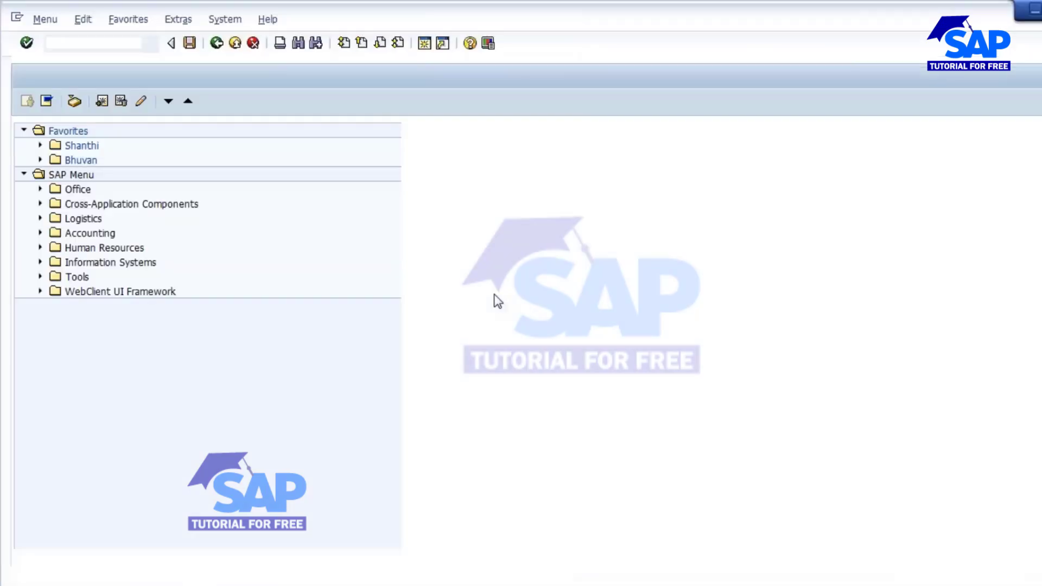
{"action": "type", "text": "CO11N"}
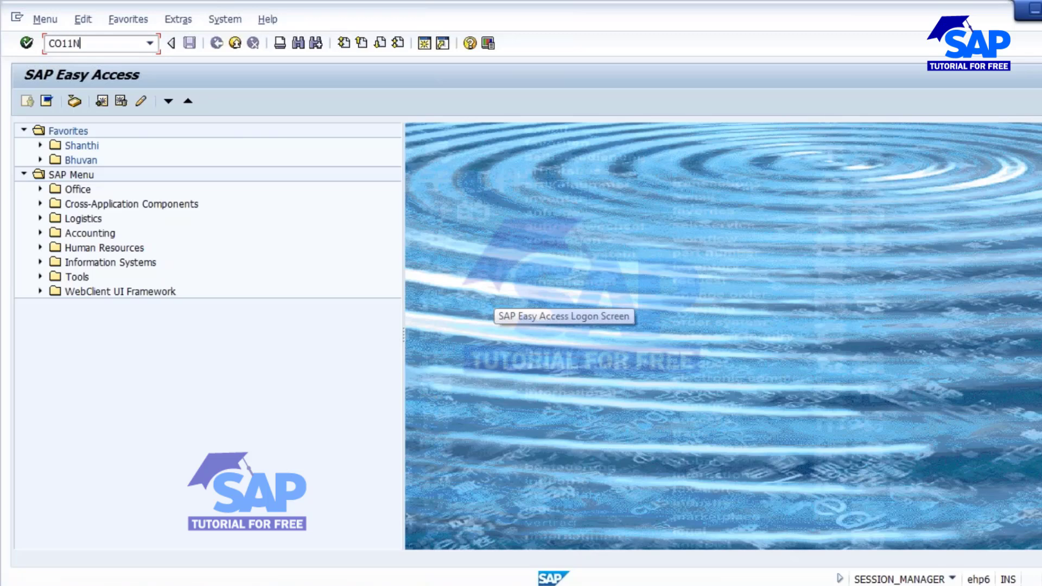
{"action": "key", "text": "Return"}
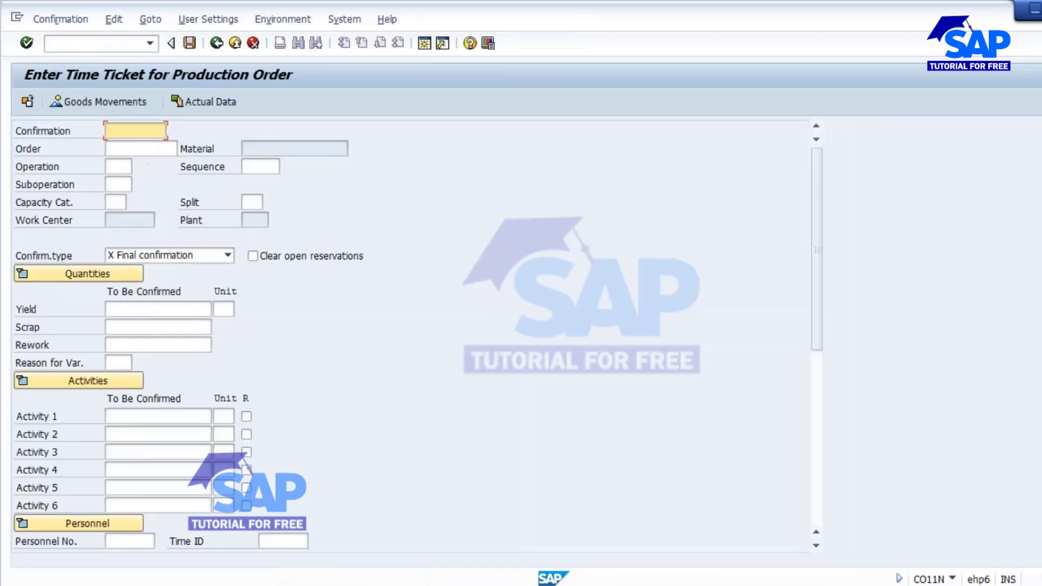
Load order 702868, operation 0030, with its actual data proposing 100 KG yield.
{"action": "left_click", "coordinate": [141, 151]}
{"action": "type", "text": "702868"}
{"action": "key", "text": "Tab"}
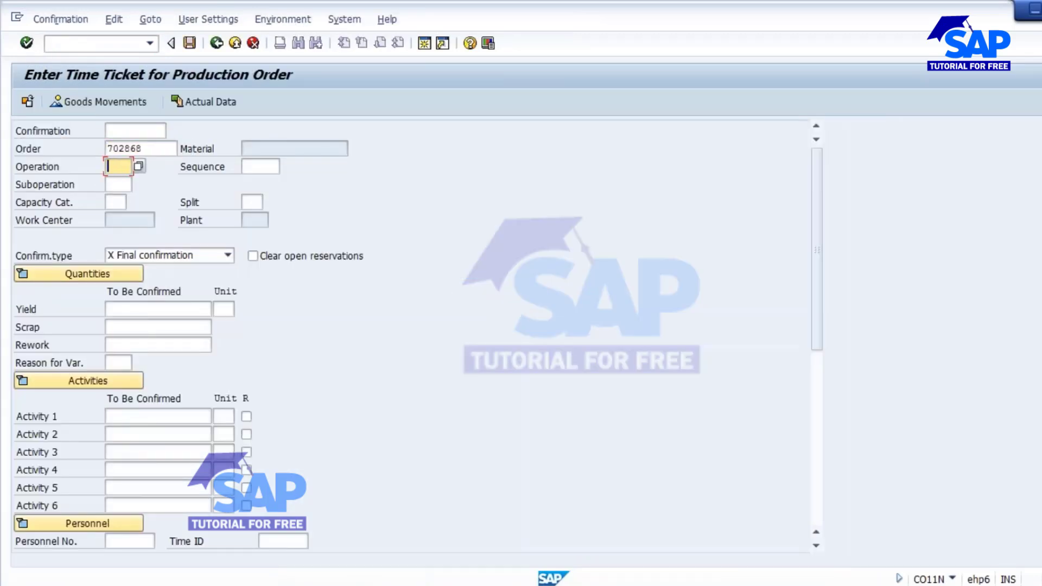
{"action": "key", "text": "F4"}
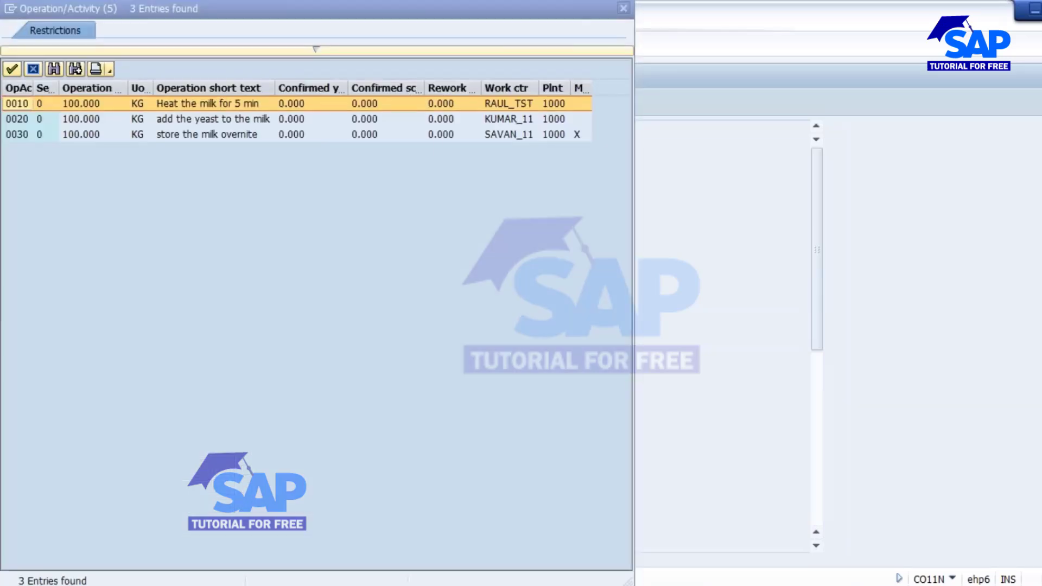
{"action": "double_click", "coordinate": [228, 133]}
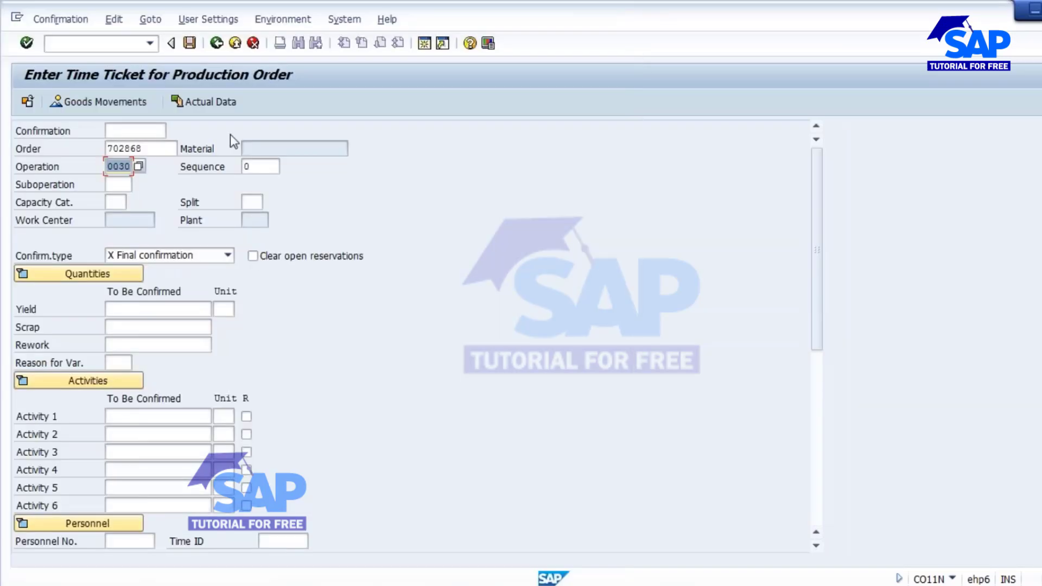
{"action": "left_click", "coordinate": [203, 102]}
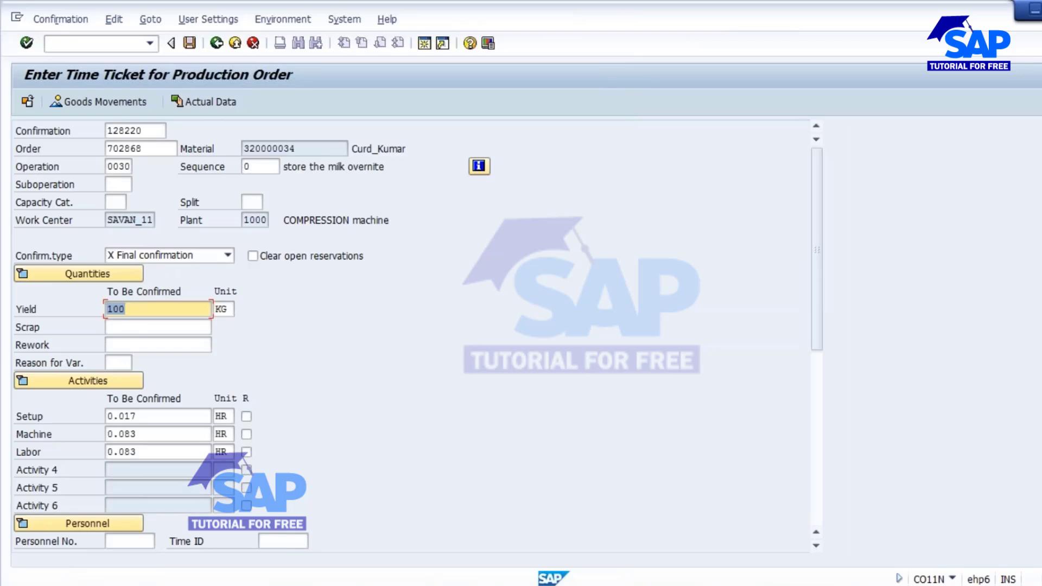
{"action": "left_click", "coordinate": [85, 102]}
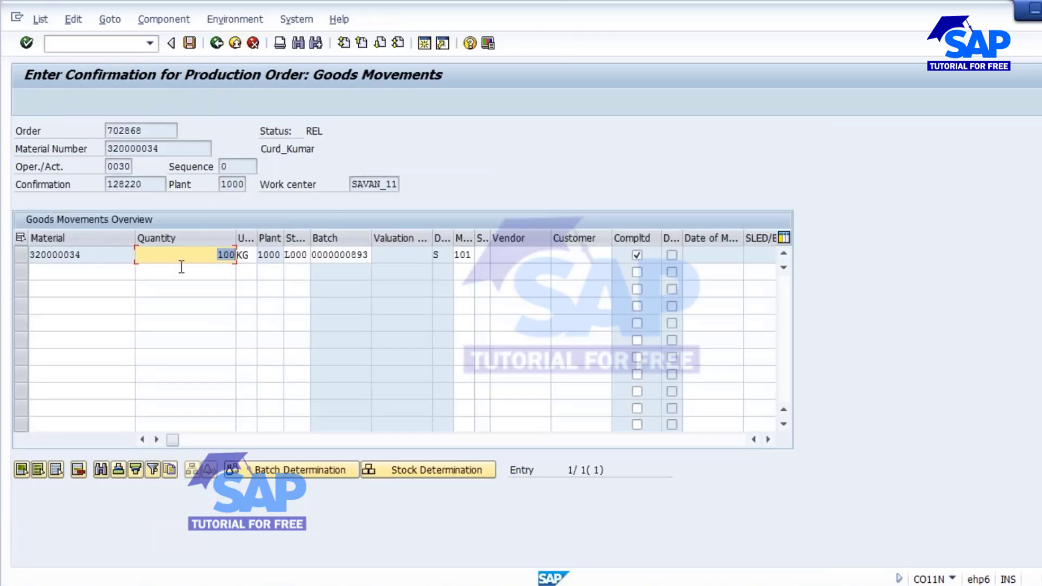
{"action": "double_click", "coordinate": [86, 254]}
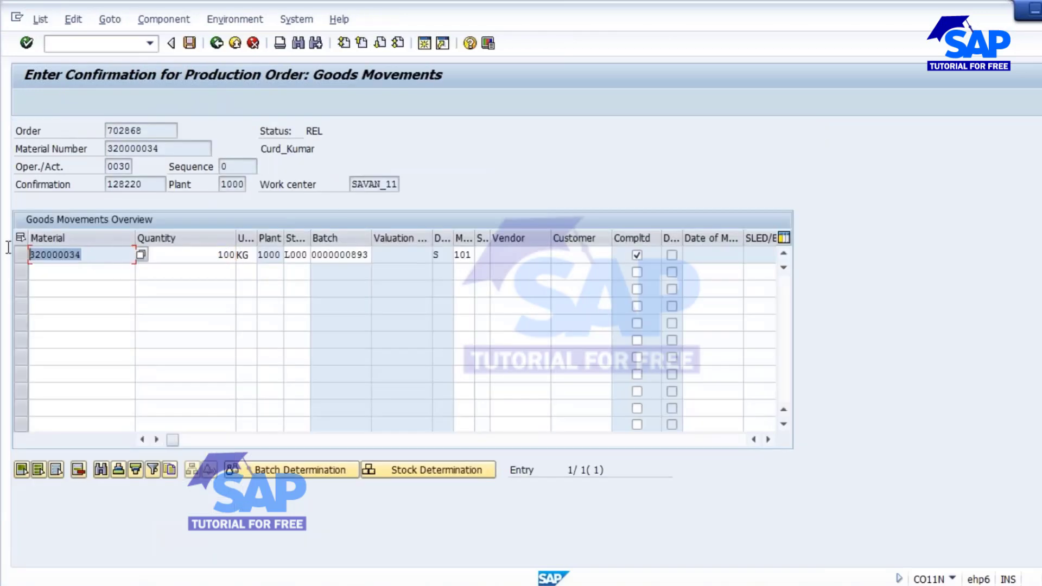
{"action": "left_click", "coordinate": [215, 261]}
{"action": "left_click", "coordinate": [276, 255]}
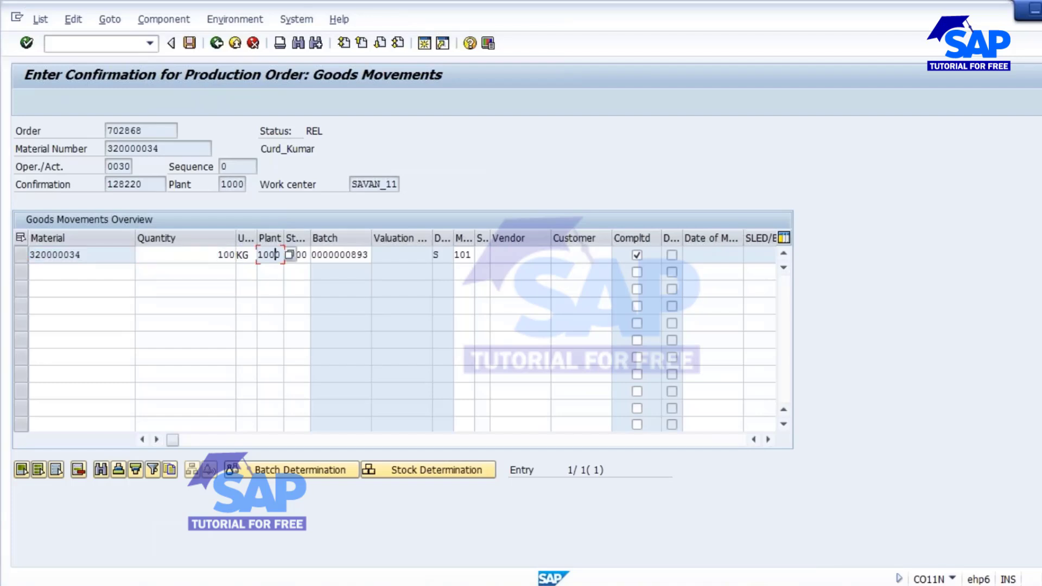
{"action": "left_click", "coordinate": [300, 255]}
{"action": "left_click", "coordinate": [354, 254]}
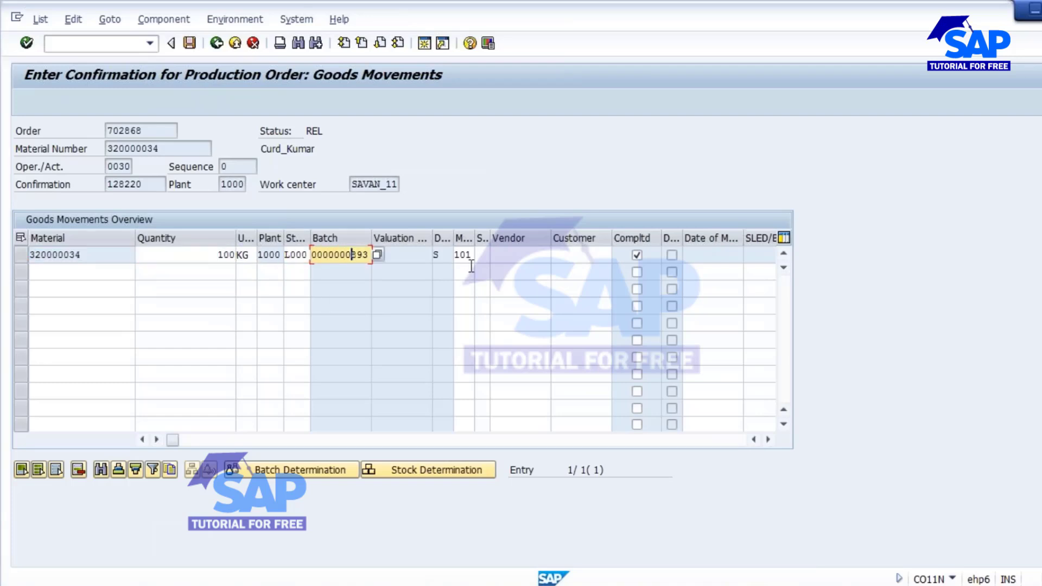
{"action": "double_click", "coordinate": [466, 255]}
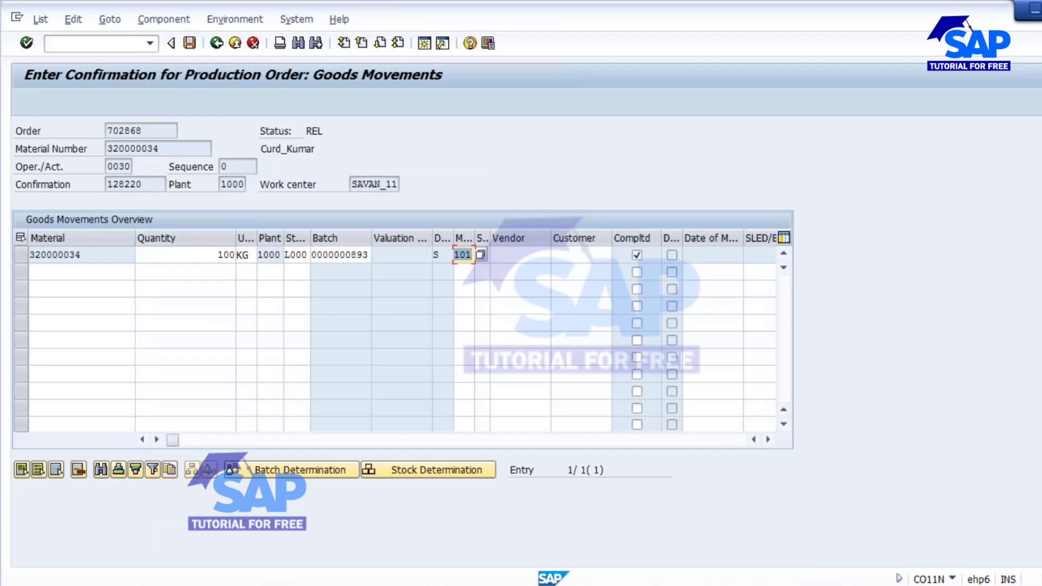
{"action": "left_click", "coordinate": [216, 43]}
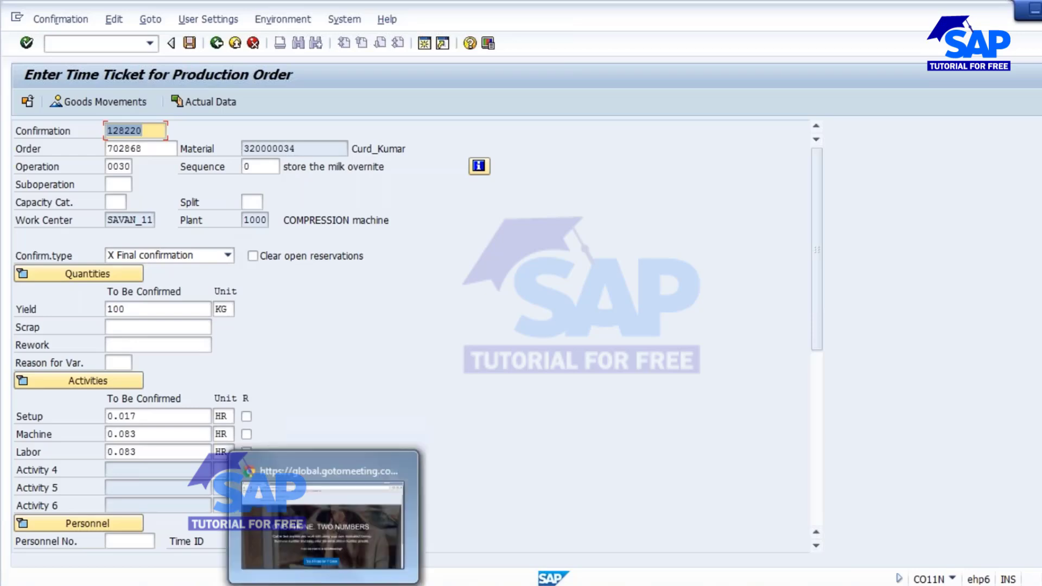
Review the MB31/MIGO line in the Notepad notes.
{"action": "mouse_move", "coordinate": [372, 585]}
{"action": "left_click", "coordinate": [376, 518]}
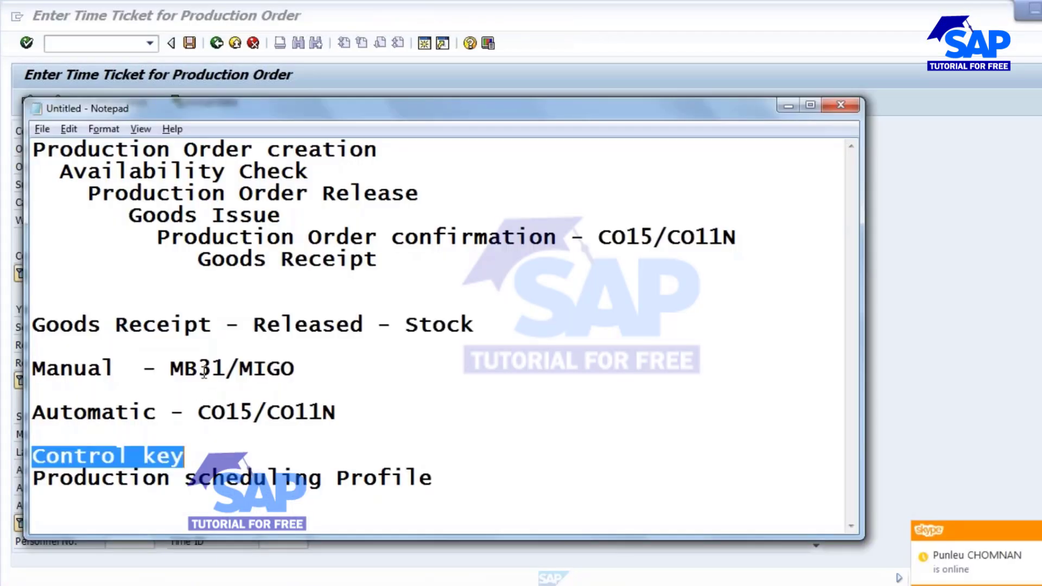
{"action": "left_click_drag", "start_coordinate": [170, 368], "coordinate": [298, 366]}
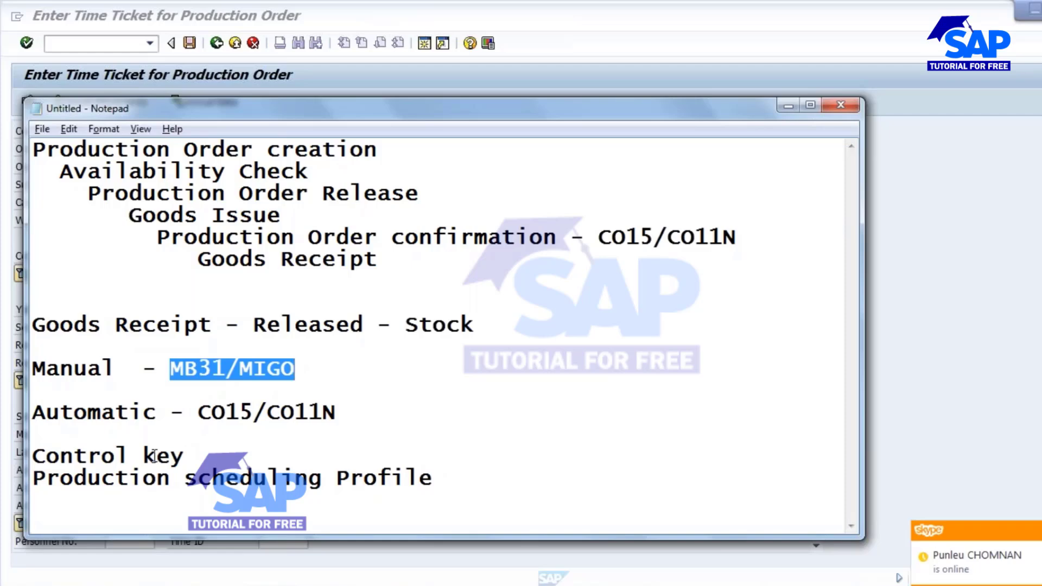
Save the confirmation, posting one goods movement, and return to the order change window.
{"action": "left_click", "coordinate": [4, 81]}
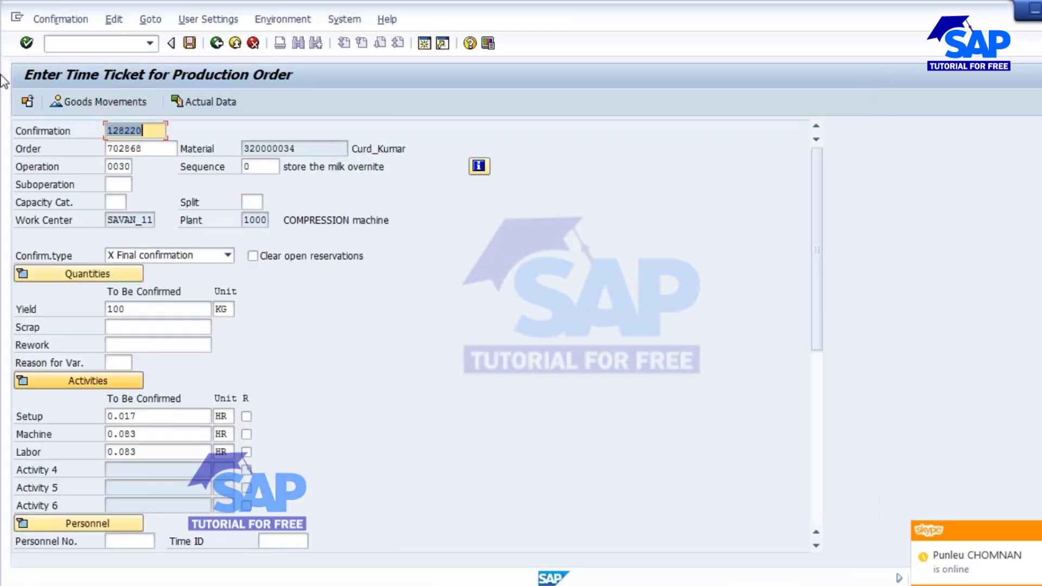
{"action": "left_click", "coordinate": [190, 43]}
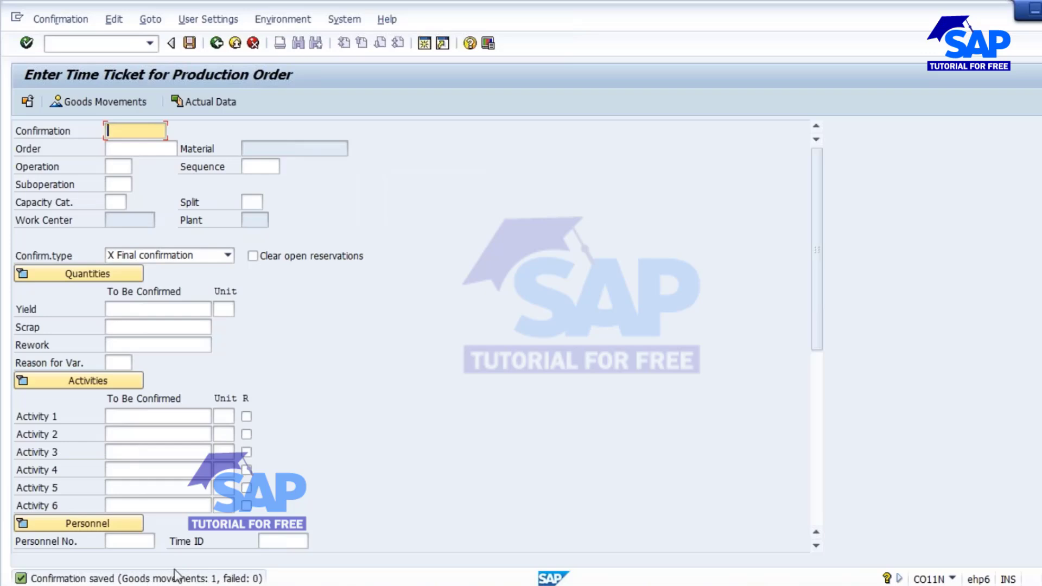
{"action": "left_click", "coordinate": [228, 585]}
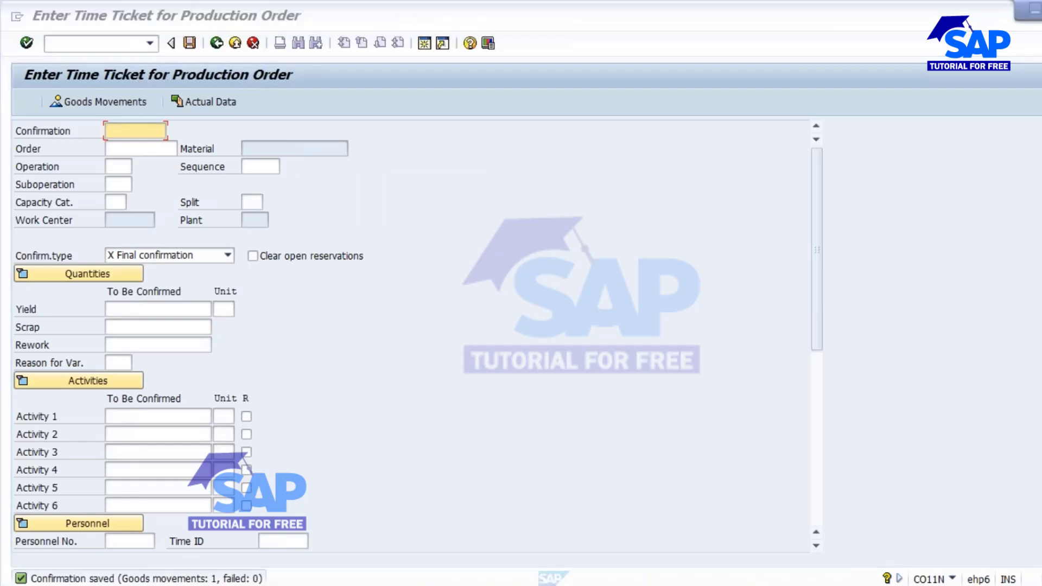
{"action": "left_click", "coordinate": [583, 510]}
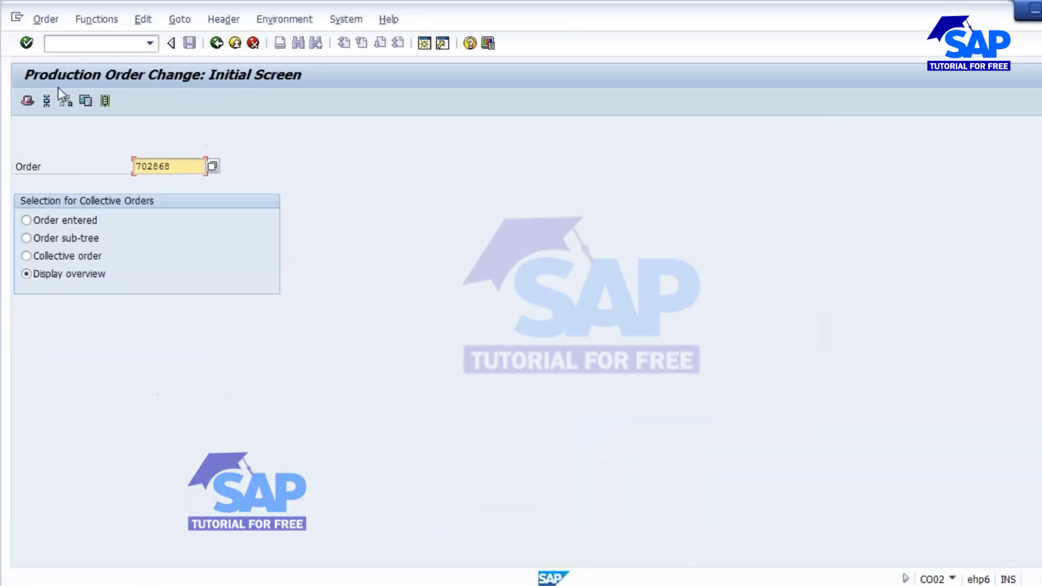
Display order 702868's header and verify status DLV with 100 KG delivered.
{"action": "left_click", "coordinate": [48, 20]}
{"action": "left_click", "coordinate": [76, 113]}
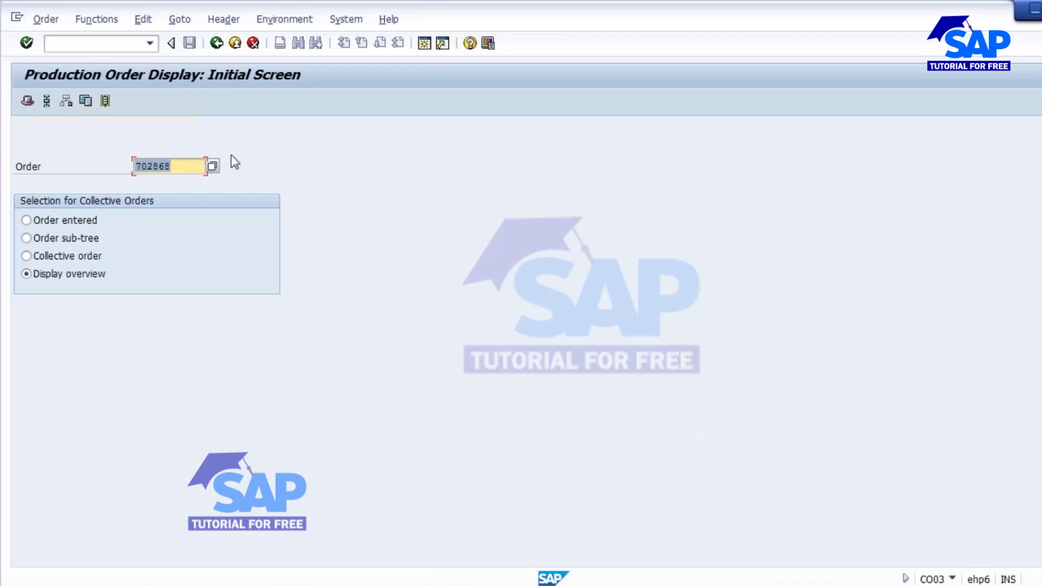
{"action": "key", "text": "Return"}
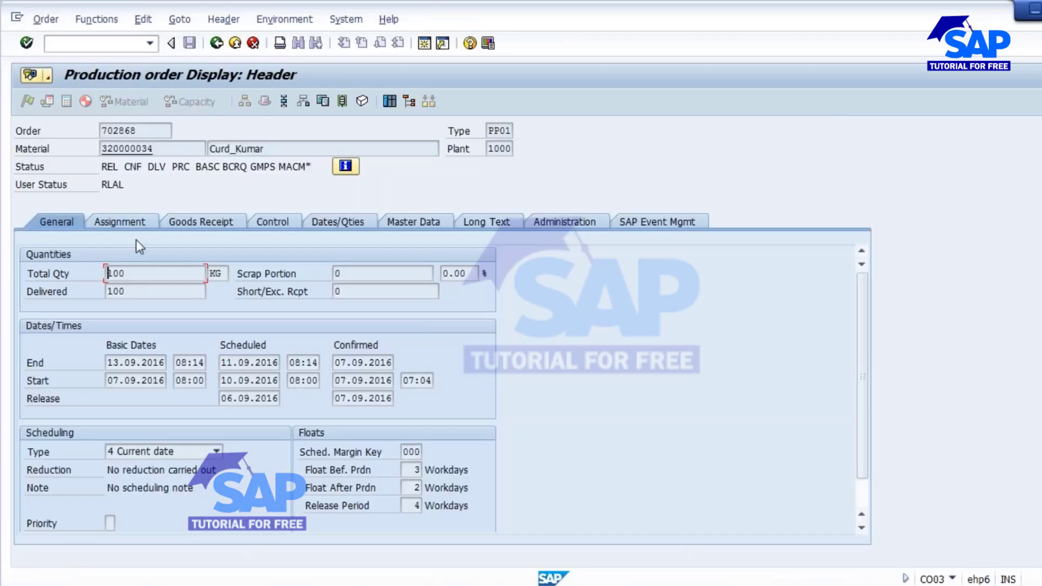
{"action": "left_click_drag", "start_coordinate": [124, 167], "coordinate": [159, 168]}
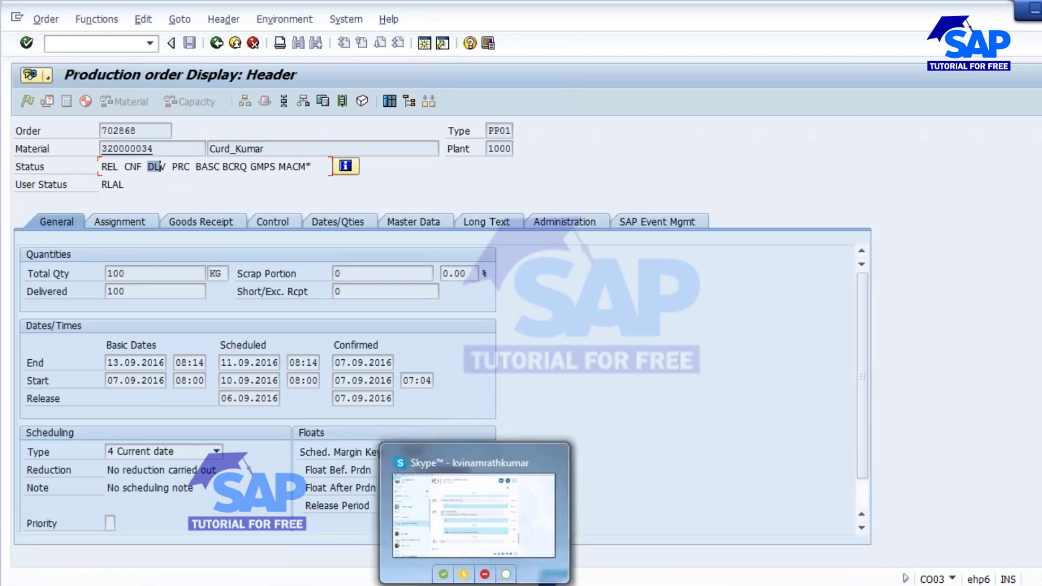
{"action": "left_click", "coordinate": [456, 489]}
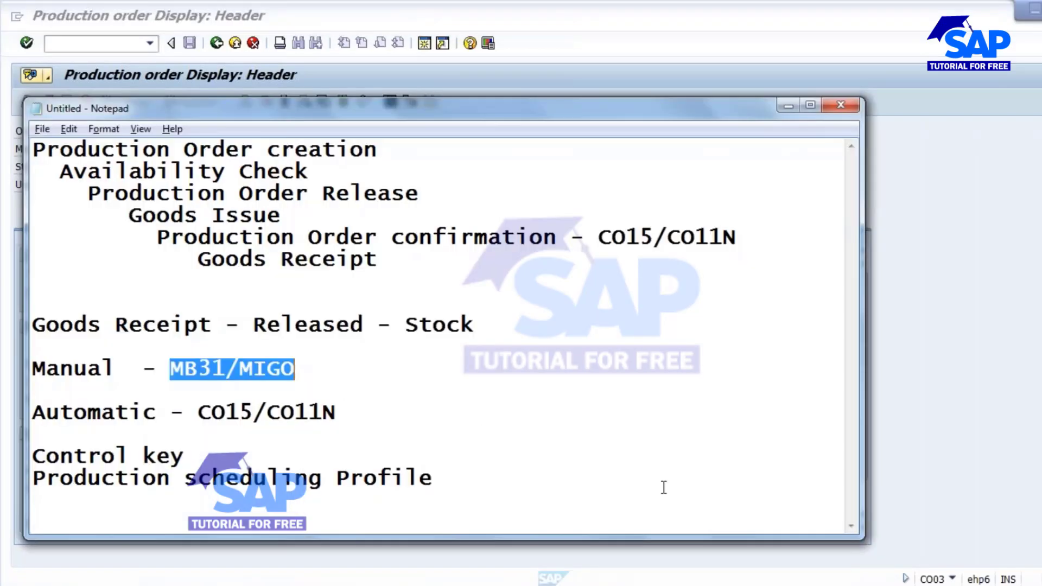
Widen the Notepad window and highlight the Manual, Control key and Production scheduling Profile lines.
{"action": "left_click_drag", "start_coordinate": [863, 462], "coordinate": [896, 462]}
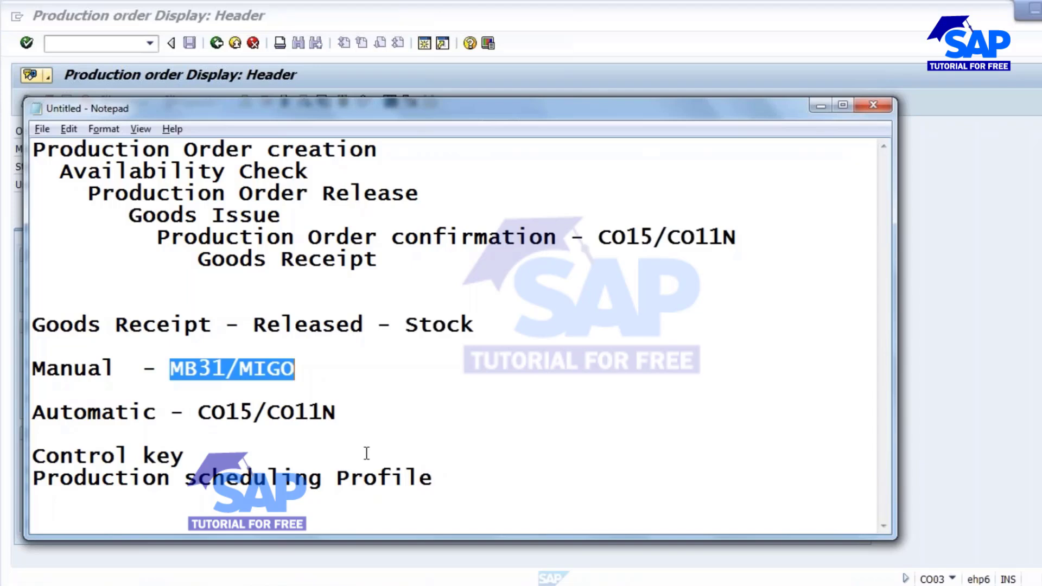
{"action": "left_click", "coordinate": [278, 413]}
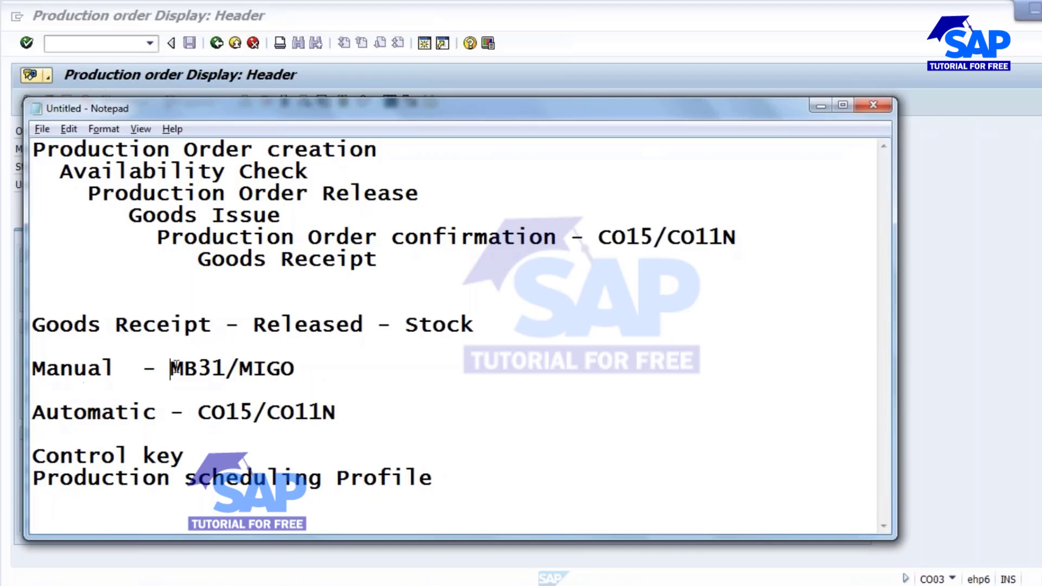
{"action": "left_click_drag", "start_coordinate": [170, 368], "coordinate": [296, 369]}
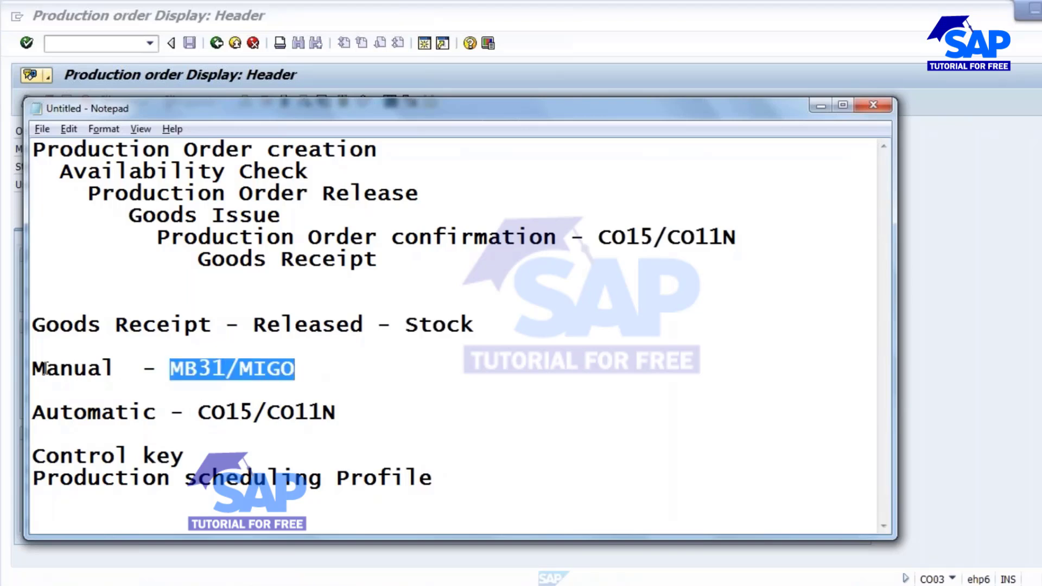
{"action": "left_click_drag", "start_coordinate": [46, 369], "coordinate": [326, 372]}
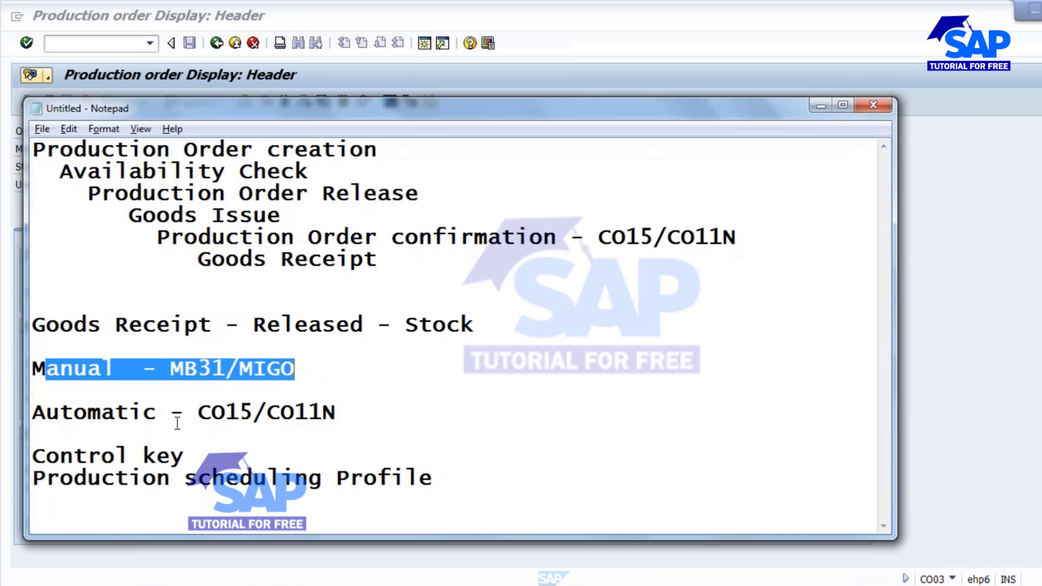
{"action": "left_click_drag", "start_coordinate": [34, 456], "coordinate": [211, 453]}
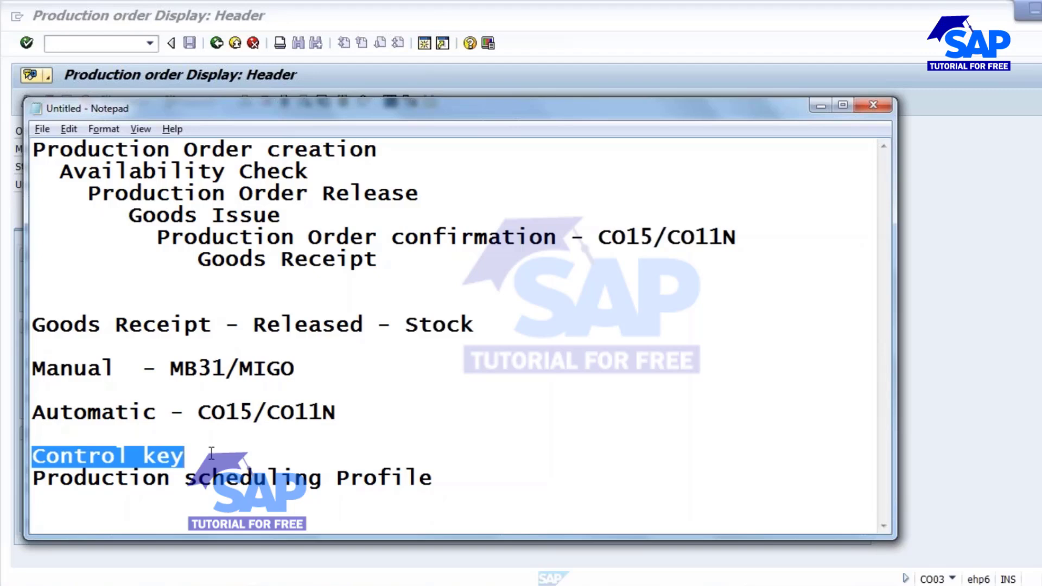
{"action": "left_click", "coordinate": [203, 457]}
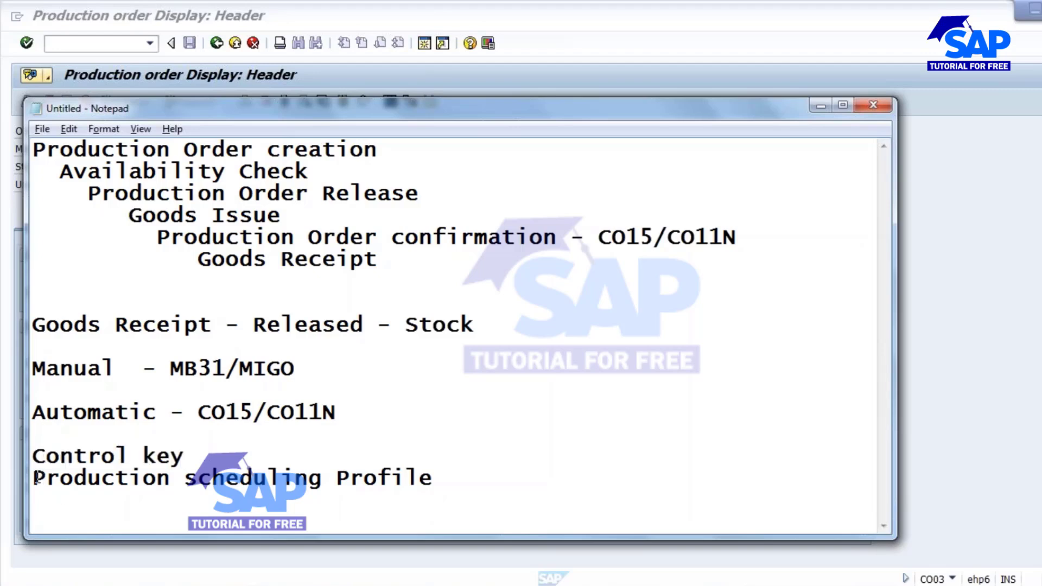
{"action": "left_click_drag", "start_coordinate": [35, 477], "coordinate": [438, 481]}
{"action": "left_click", "coordinate": [212, 479]}
Return to the order 702868 display window and start transaction SPRO.
{"action": "mouse_move", "coordinate": [418, 580]}
{"action": "left_click", "coordinate": [489, 523]}
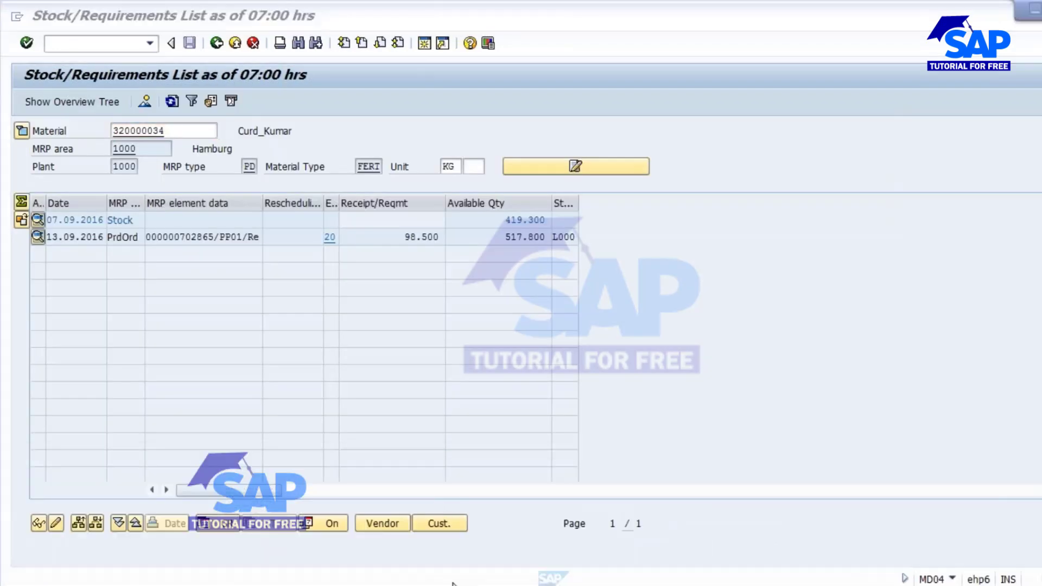
{"action": "mouse_move", "coordinate": [450, 580]}
{"action": "left_click", "coordinate": [608, 516]}
{"action": "left_click", "coordinate": [100, 44]}
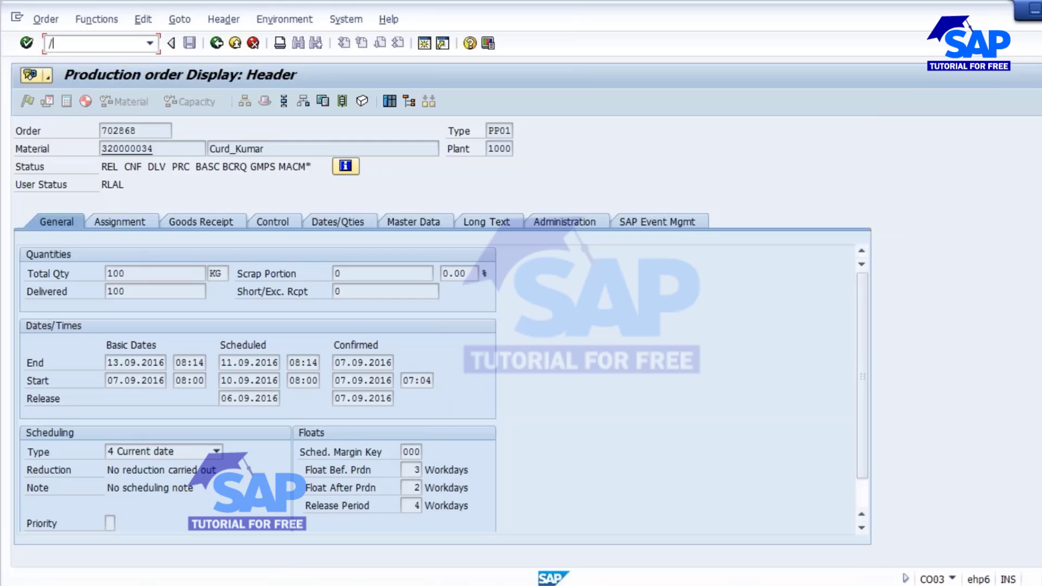
{"action": "key", "text": "Return"}
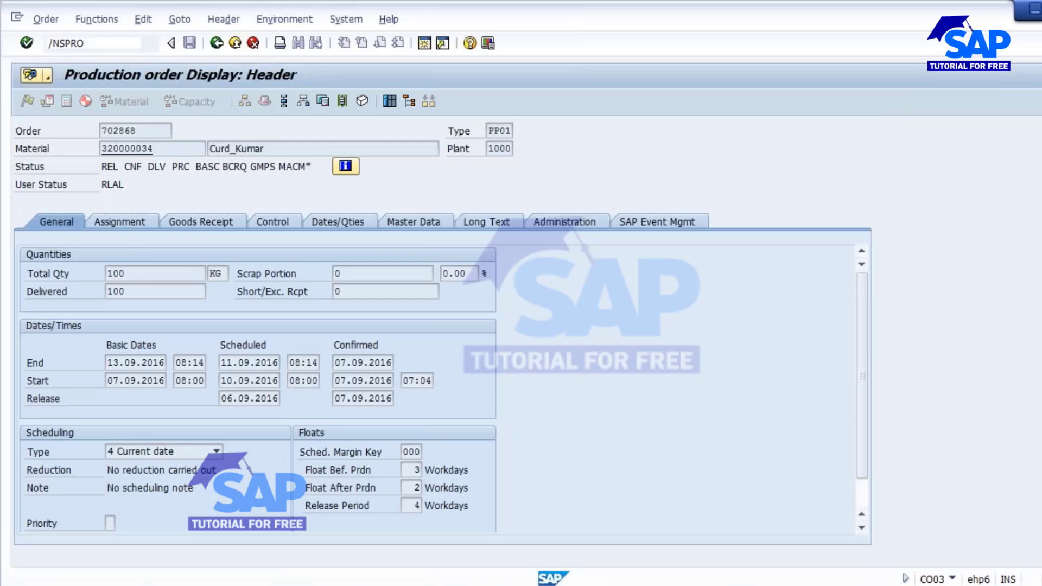
In the SAP Reference IMG, expand Production > Shop Floor Control > Master Data.
{"action": "left_click", "coordinate": [73, 102]}
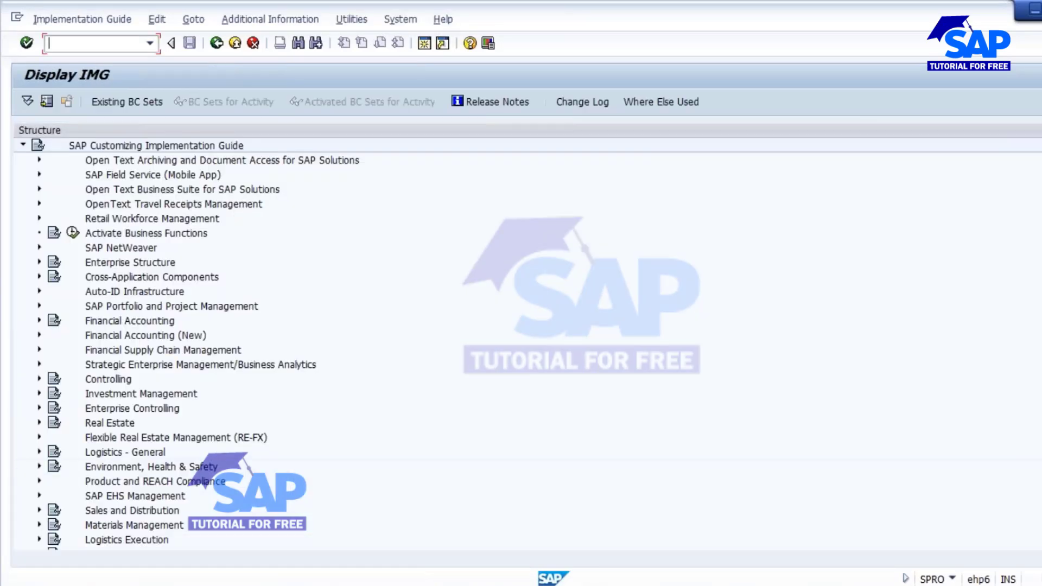
{"action": "scroll", "coordinate": [255, 342], "scroll_direction": "down", "scroll_amount": 7}
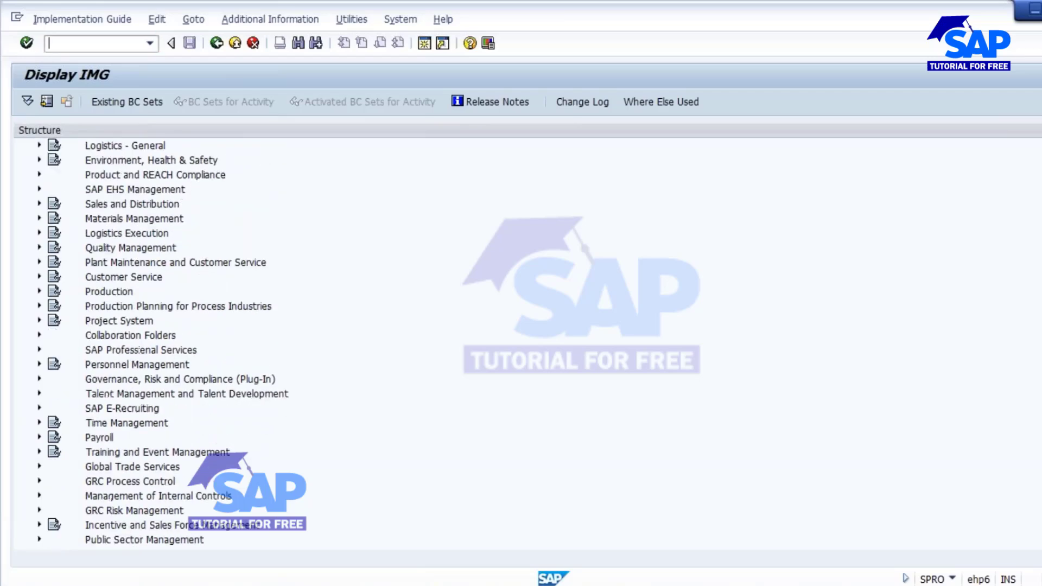
{"action": "left_click", "coordinate": [40, 292]}
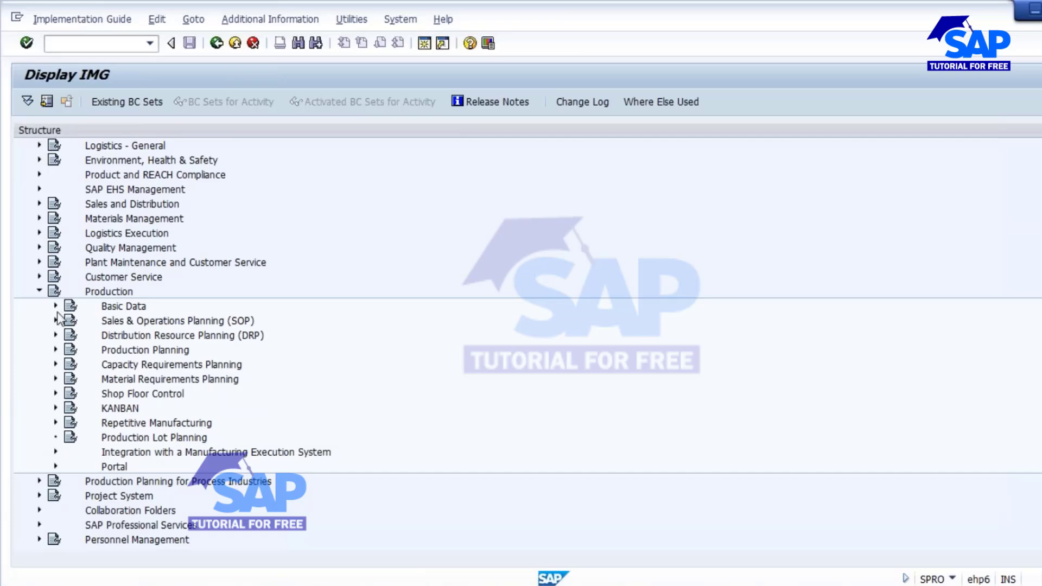
{"action": "left_click", "coordinate": [55, 393]}
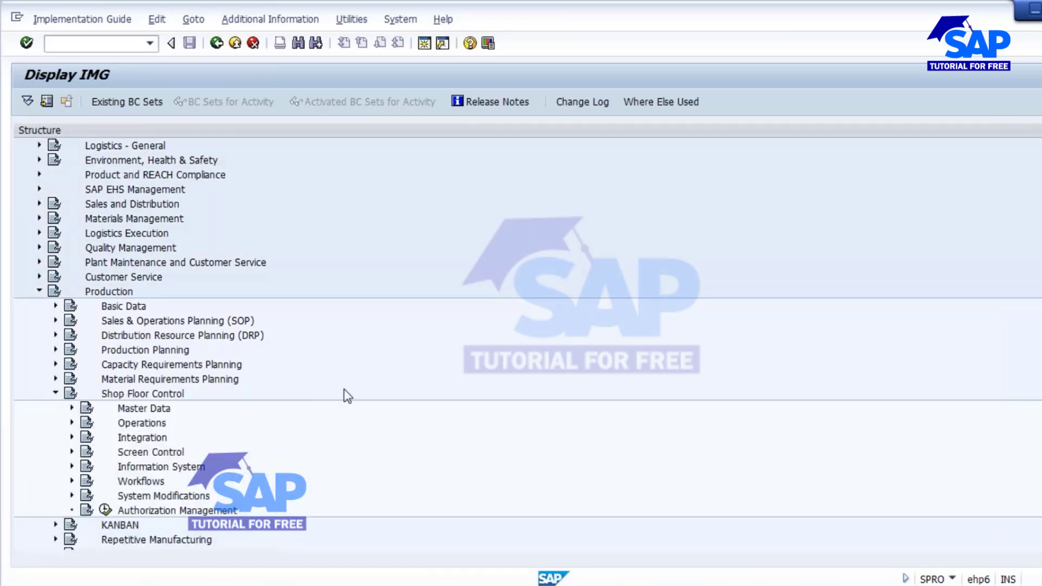
{"action": "scroll", "coordinate": [85, 323], "scroll_direction": "down", "scroll_amount": 2}
{"action": "left_click", "coordinate": [71, 306]}
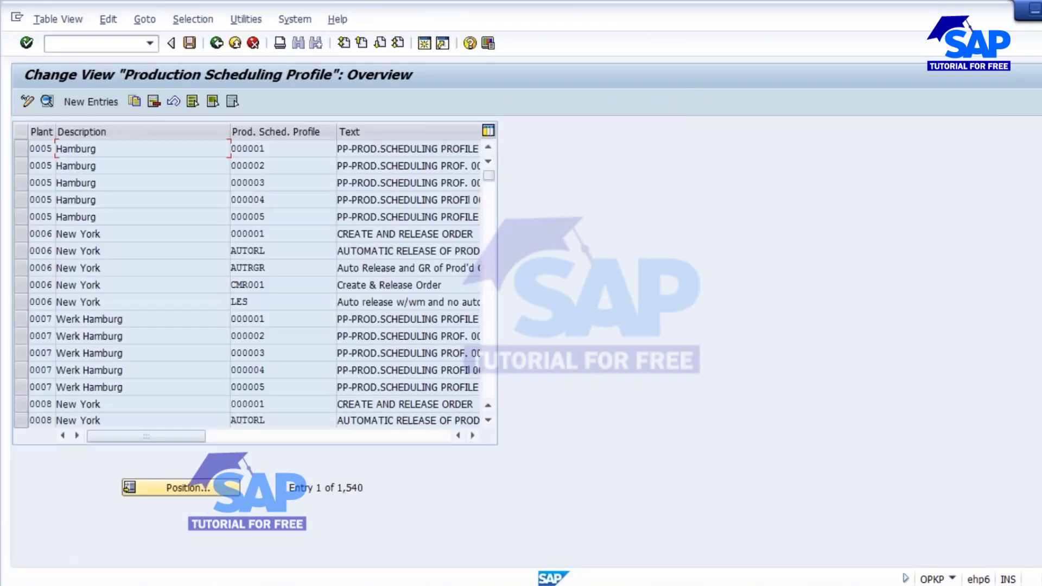
Tick Automatic Goods Receipt in scheduling profile 000001 for plant 1000 and save.
{"action": "left_click", "coordinate": [194, 489]}
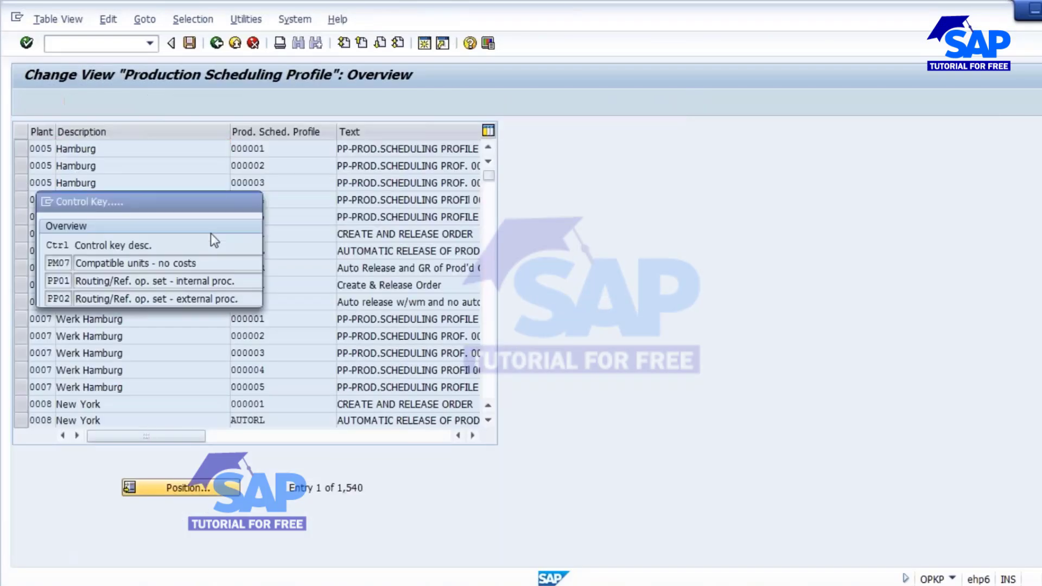
{"action": "type", "text": "1000"}
{"action": "key", "text": "Return"}
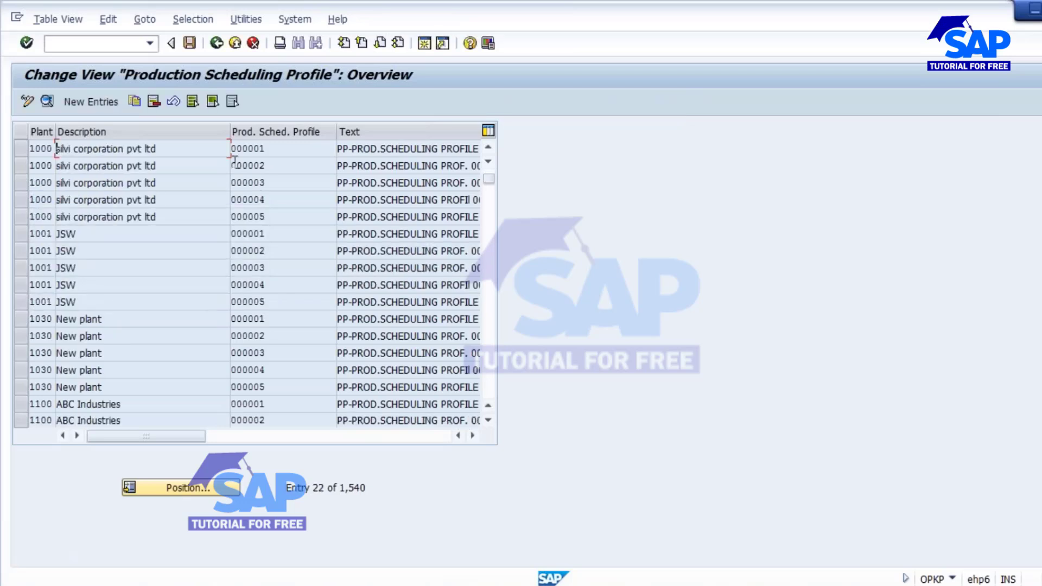
{"action": "left_click", "coordinate": [22, 148]}
{"action": "left_click_drag", "start_coordinate": [273, 153], "coordinate": [237, 150]}
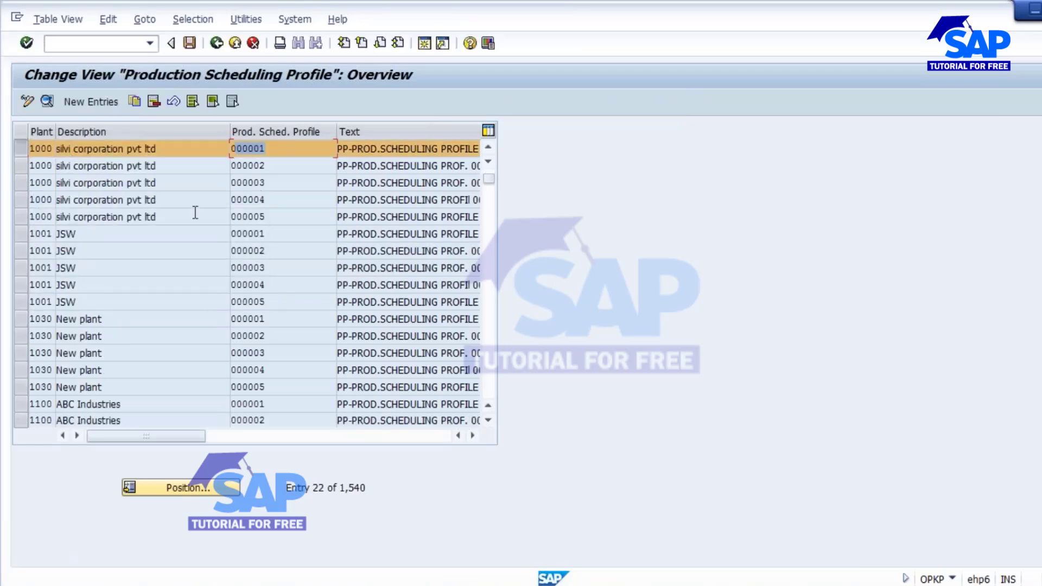
{"action": "left_click", "coordinate": [50, 101]}
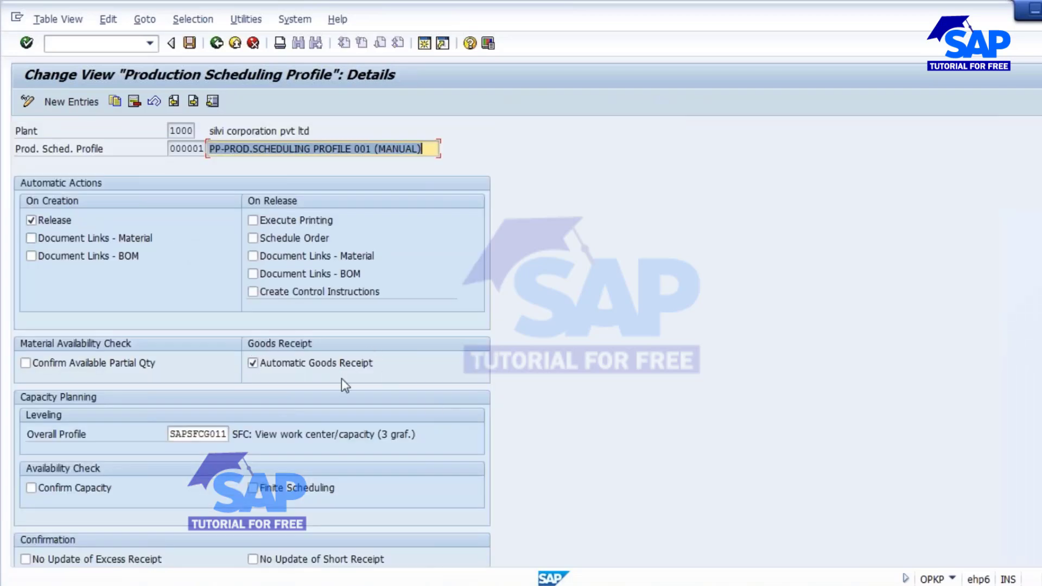
{"action": "left_click", "coordinate": [304, 364]}
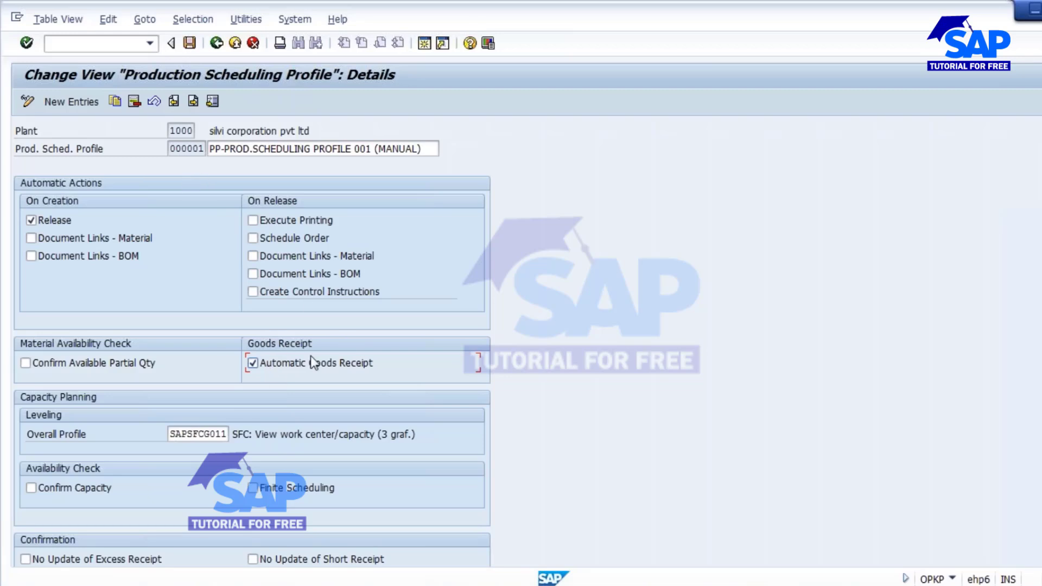
{"action": "left_click", "coordinate": [189, 43]}
Note profile number 000001 and start MM02 to change the material.
{"action": "left_click_drag", "start_coordinate": [169, 149], "coordinate": [245, 149]}
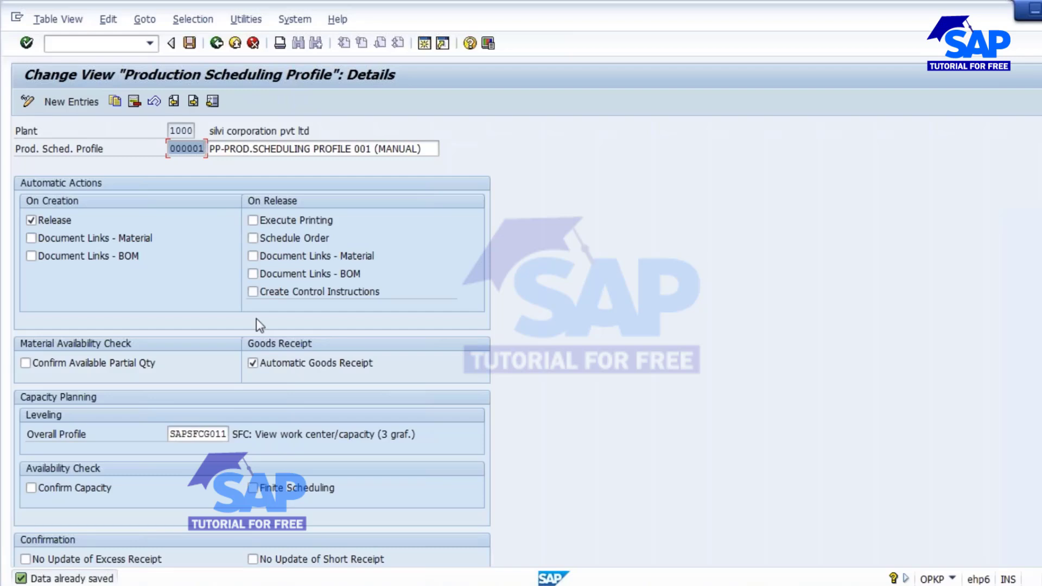
{"action": "left_click", "coordinate": [94, 40]}
{"action": "type", "text": "/NMM"}
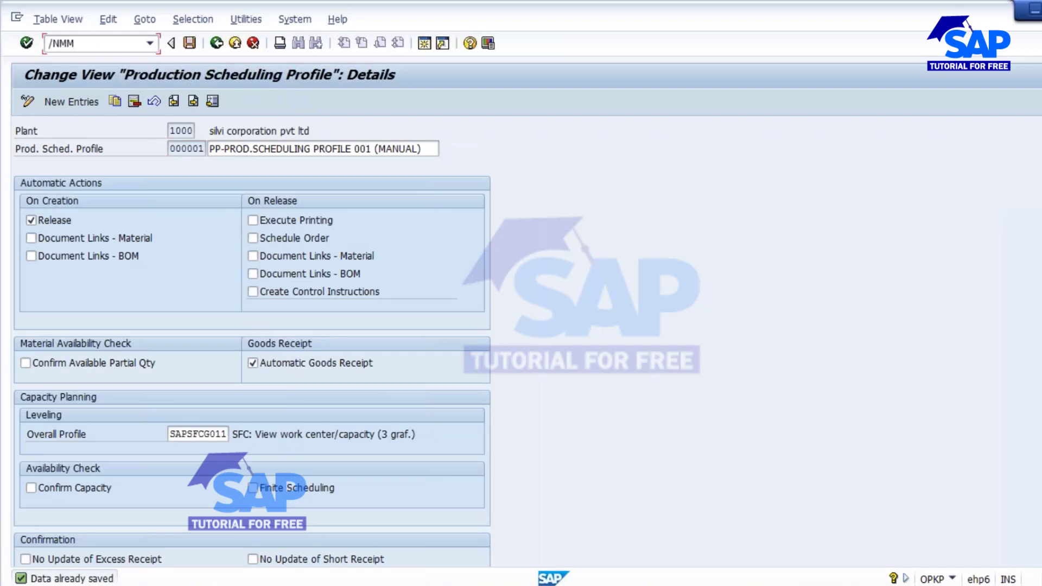
{"action": "type", "text": "02"}
{"action": "key", "text": "Return"}
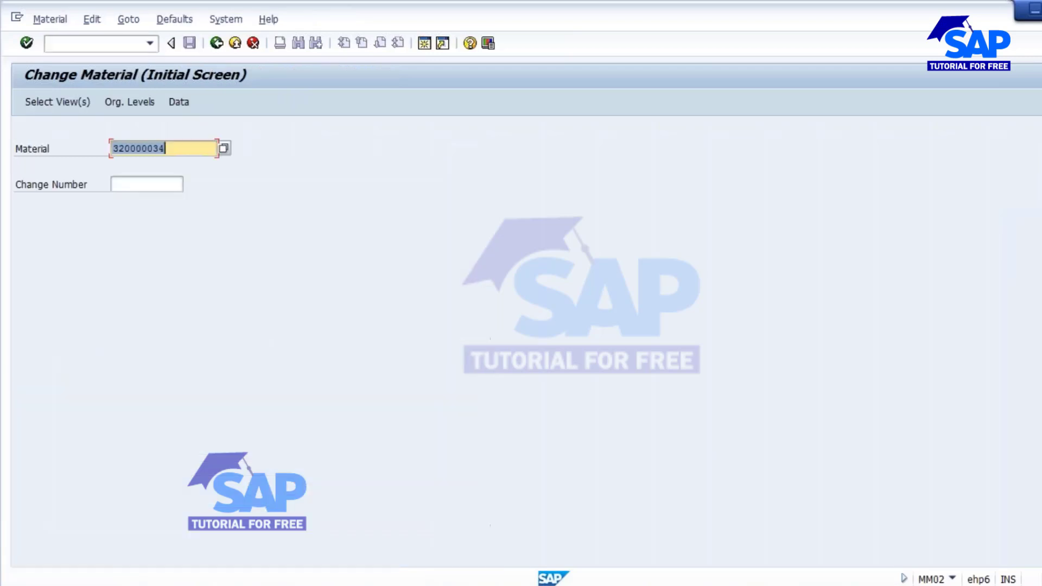
{"action": "key", "text": "Return"}
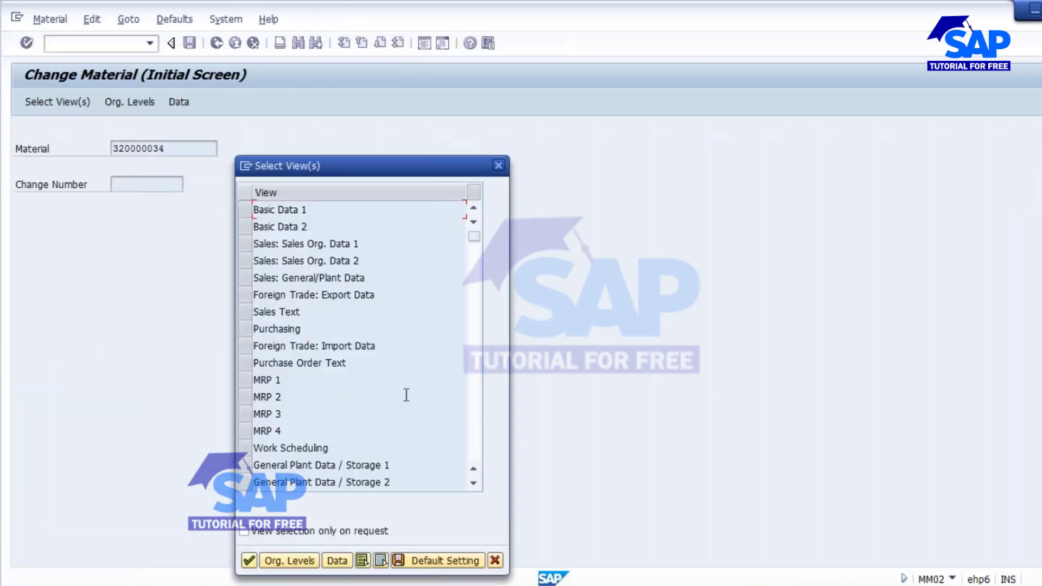
{"action": "scroll", "coordinate": [407, 395], "scroll_direction": "down", "scroll_amount": 3}
{"action": "left_click", "coordinate": [244, 345]}
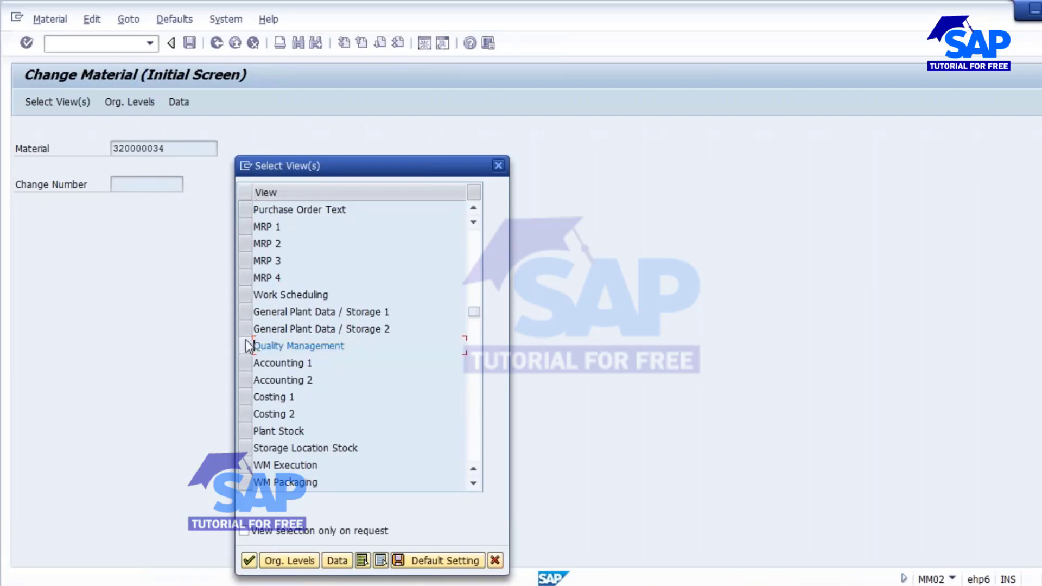
{"action": "left_click", "coordinate": [242, 295]}
{"action": "left_click", "coordinate": [288, 560]}
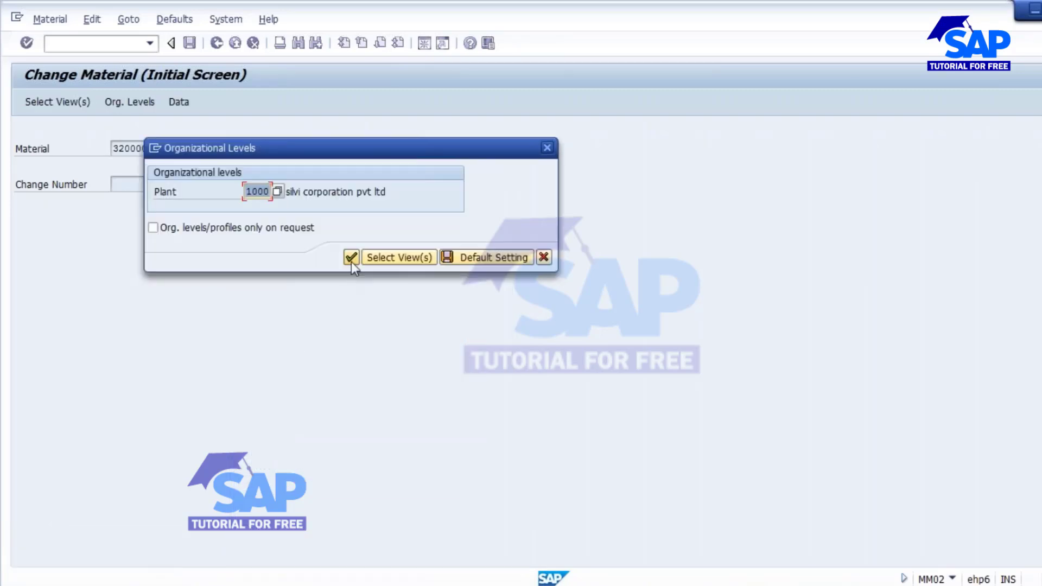
{"action": "left_click", "coordinate": [350, 260]}
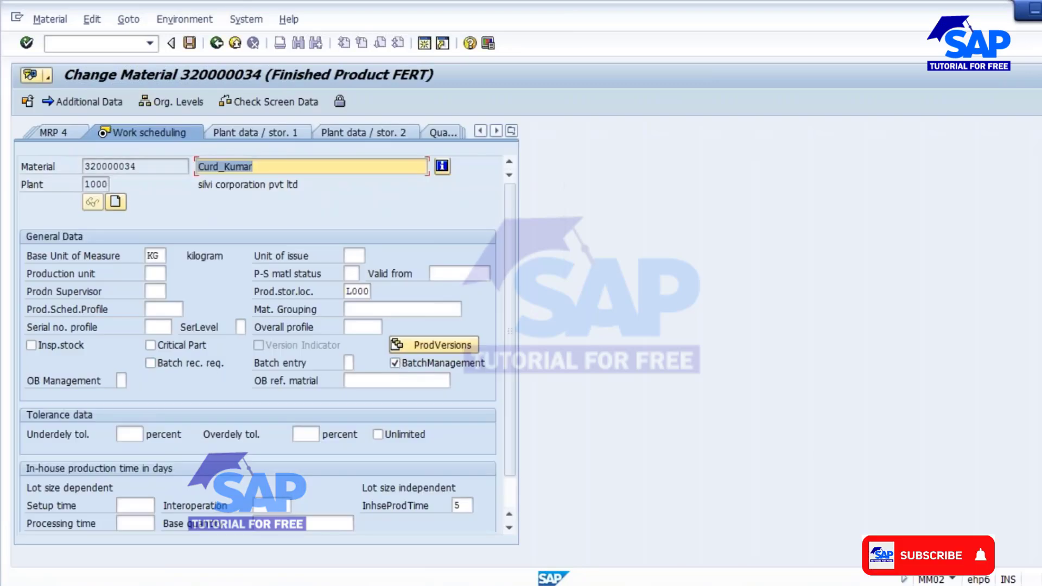
{"action": "left_click", "coordinate": [174, 309]}
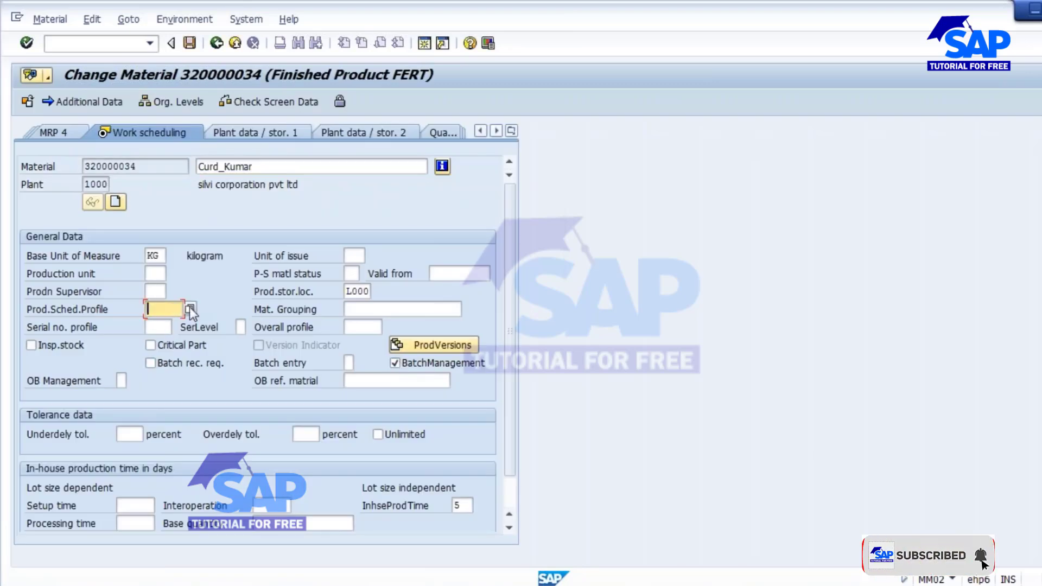
{"action": "left_click", "coordinate": [190, 309]}
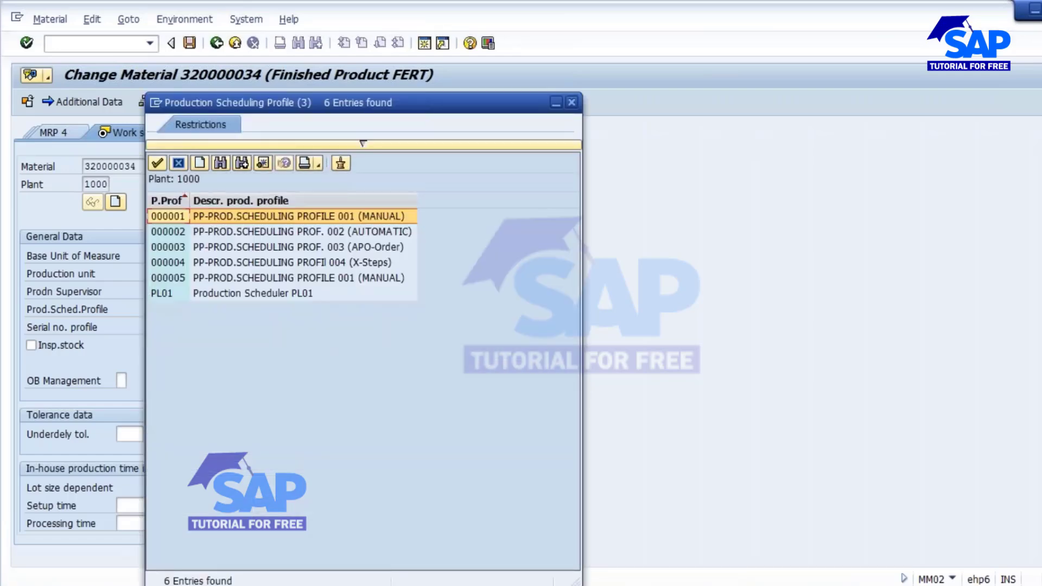
{"action": "double_click", "coordinate": [236, 219]}
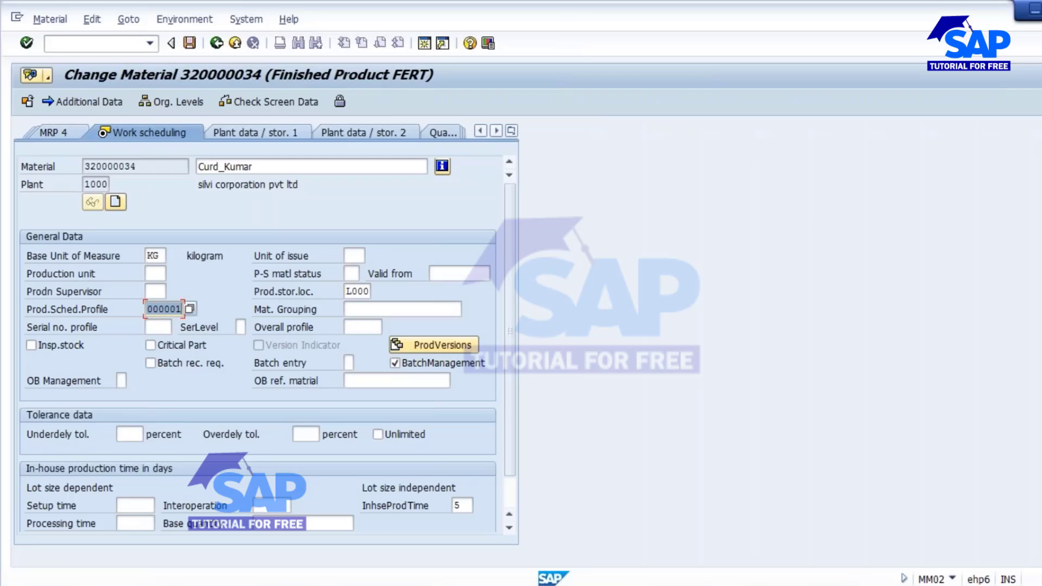
{"action": "left_click", "coordinate": [354, 585]}
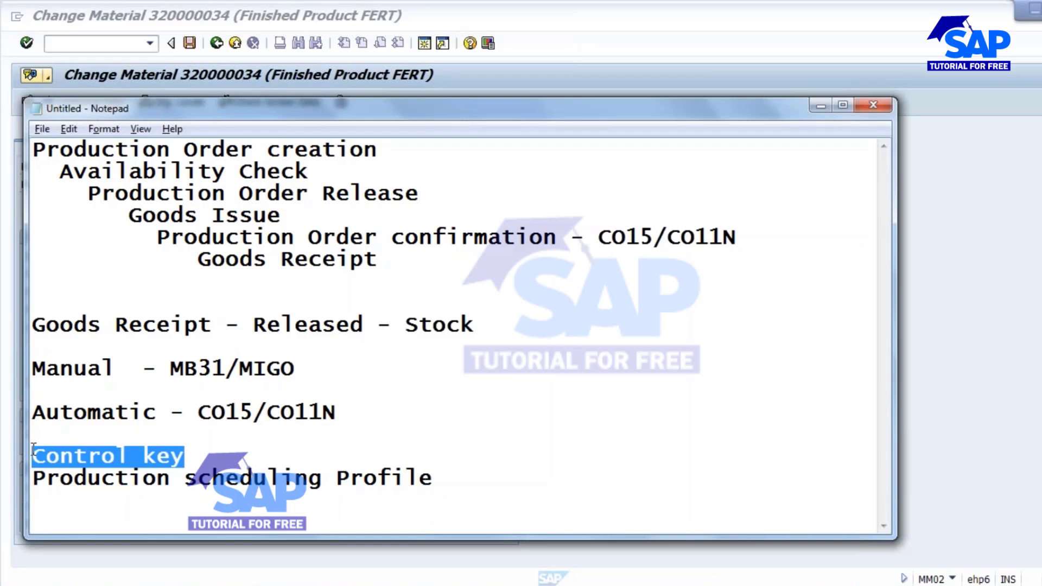
{"action": "left_click_drag", "start_coordinate": [449, 478], "coordinate": [18, 473]}
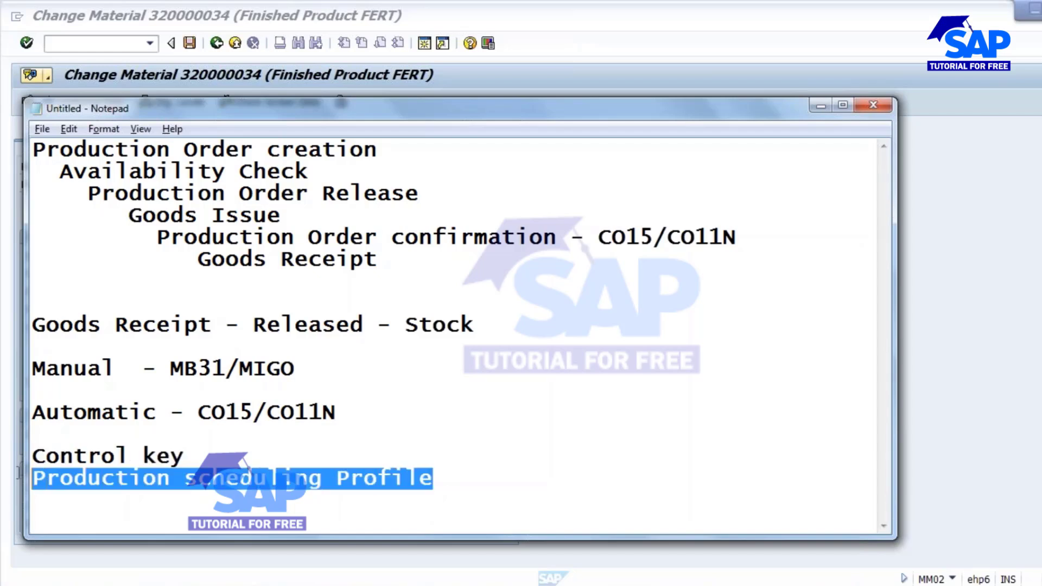
{"action": "left_click", "coordinate": [457, 470]}
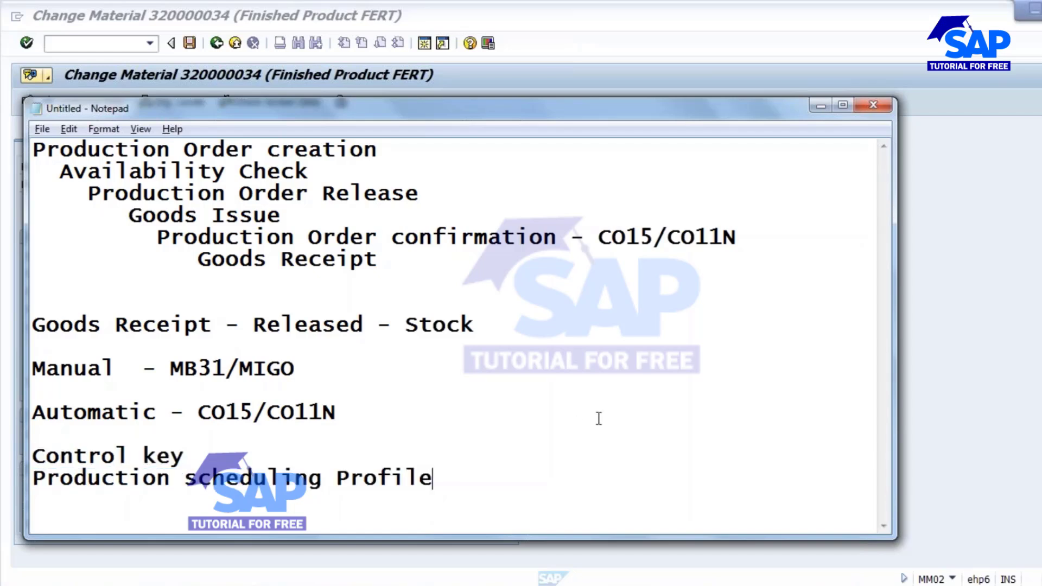
{"action": "key", "text": "alt+Tab"}
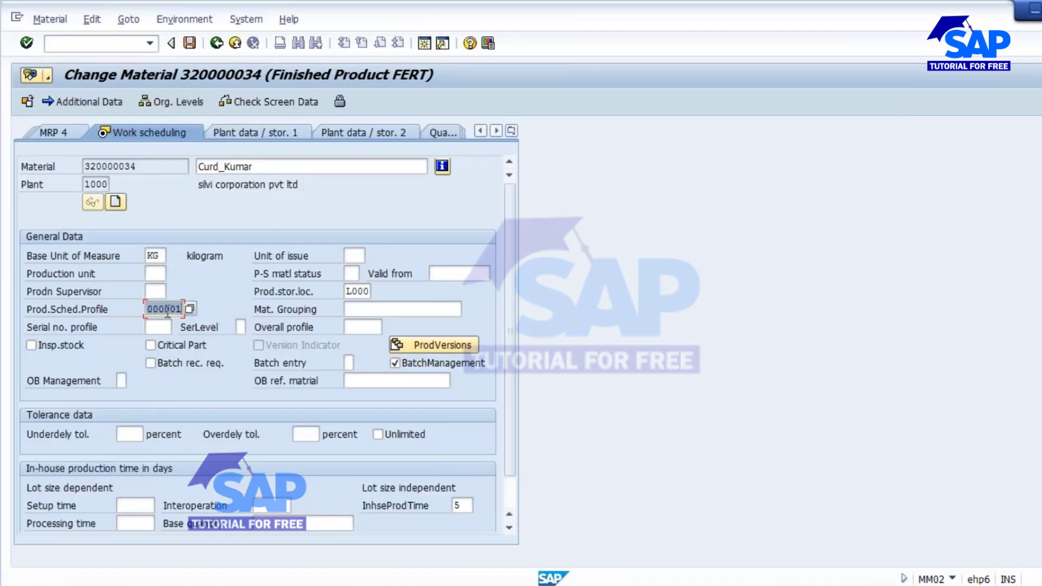
{"action": "key", "text": "Delete"}
{"action": "left_click", "coordinate": [190, 43]}
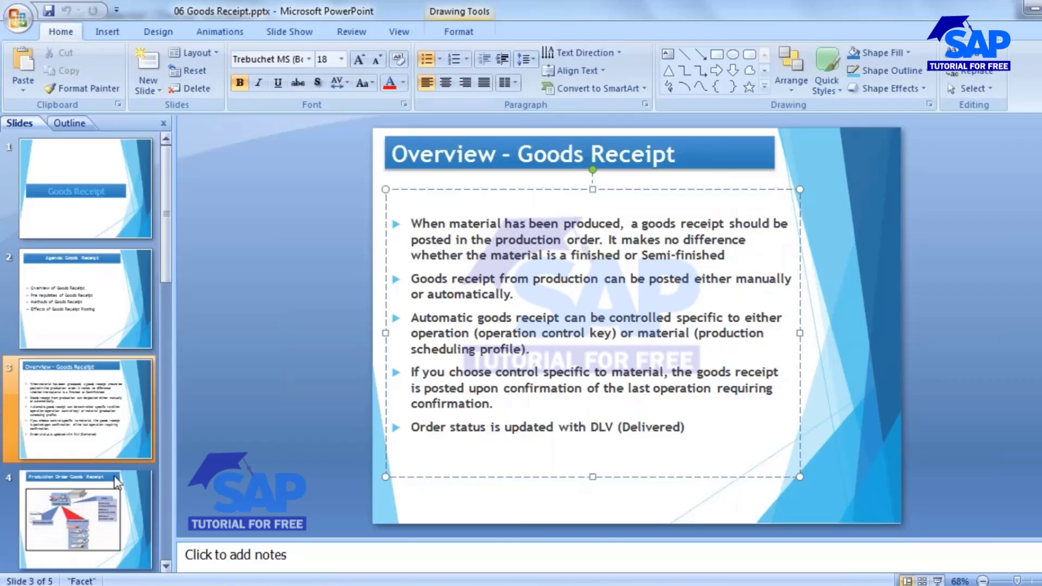
Present slide 4, Production Order Goods Receipt, of 06 Goods Receipt.pptx as a slide show.
{"action": "scroll", "coordinate": [85, 492], "scroll_direction": "down", "scroll_amount": 2}
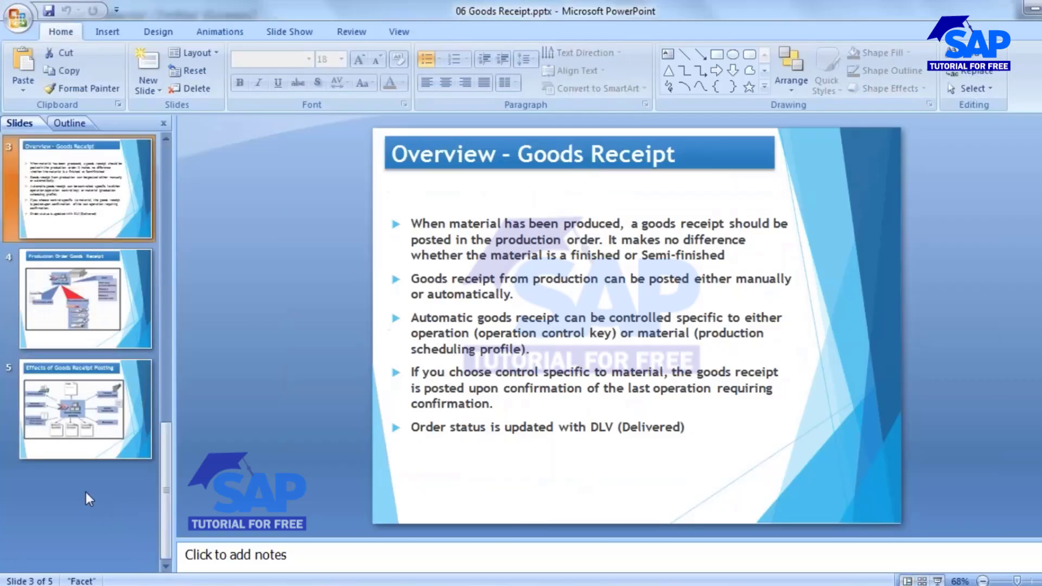
{"action": "left_click", "coordinate": [62, 335]}
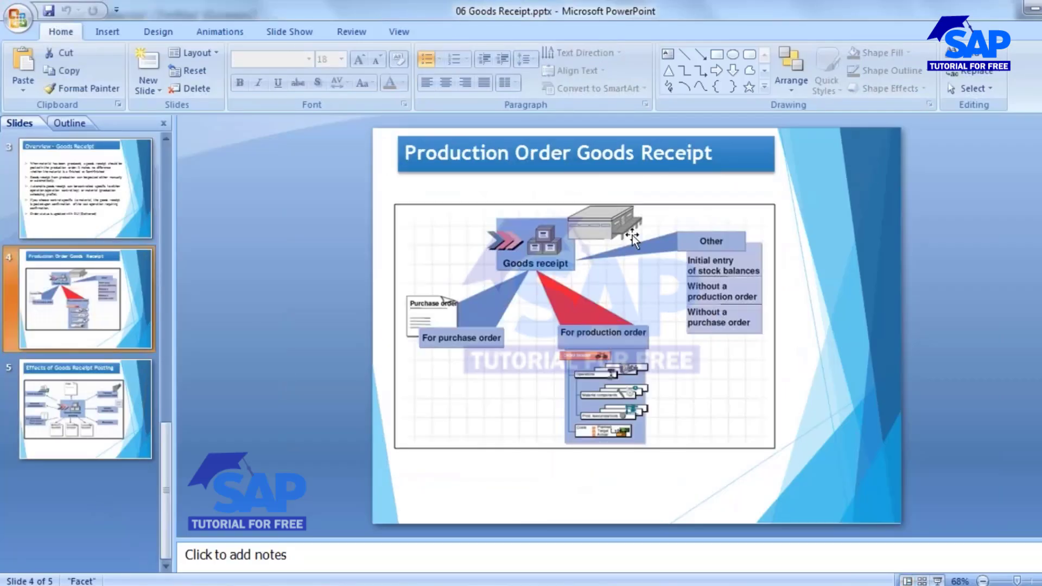
{"action": "left_click", "coordinate": [937, 580]}
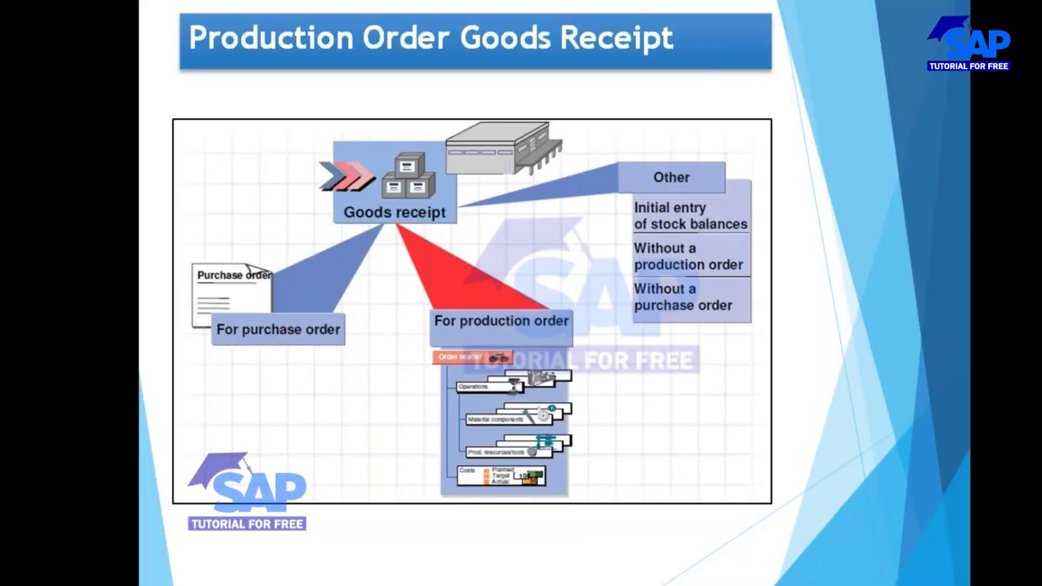